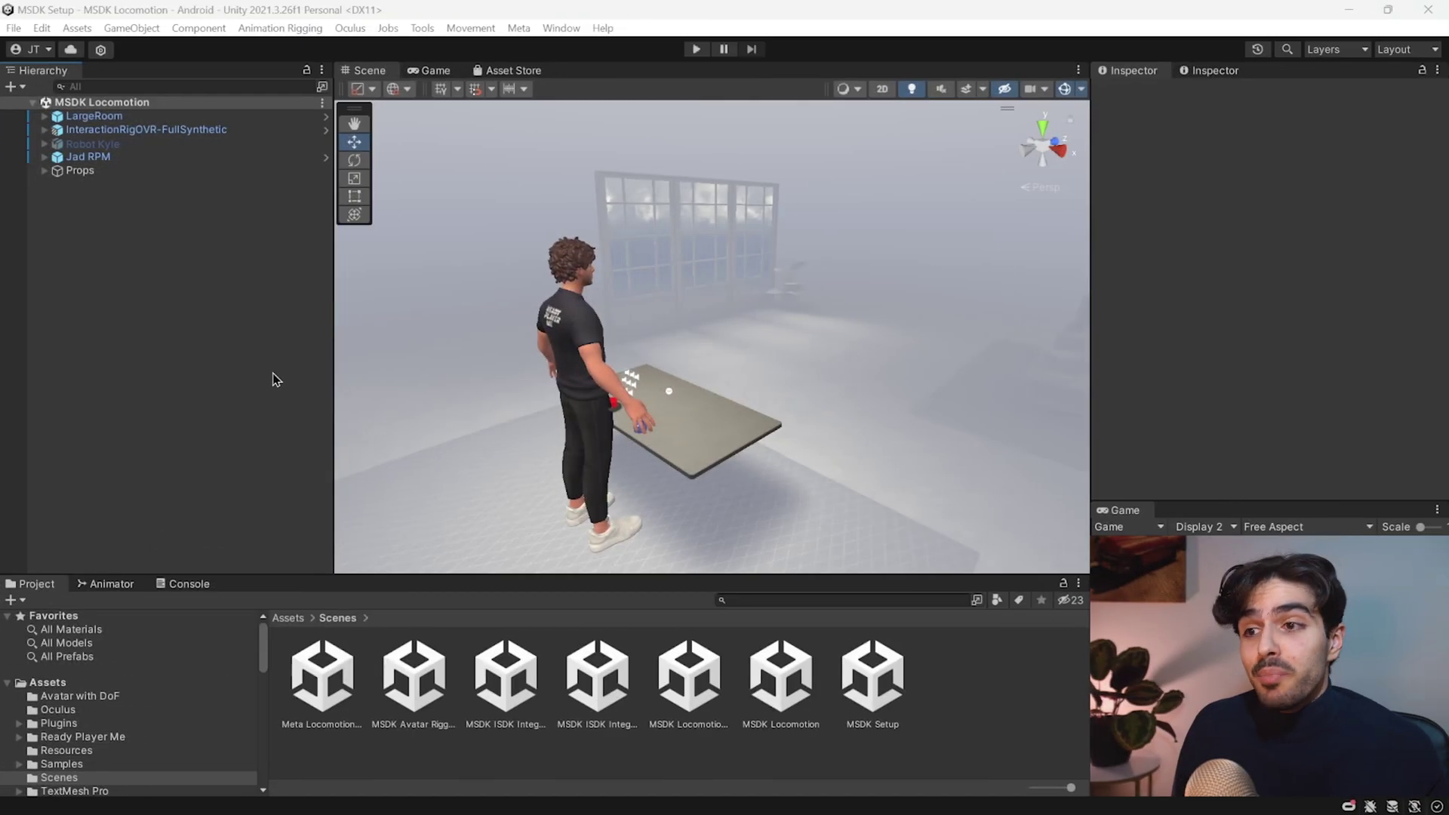
# Create an empty scene object named Character and reset its transform to the origin
pyautogui.rightClick(142, 252)
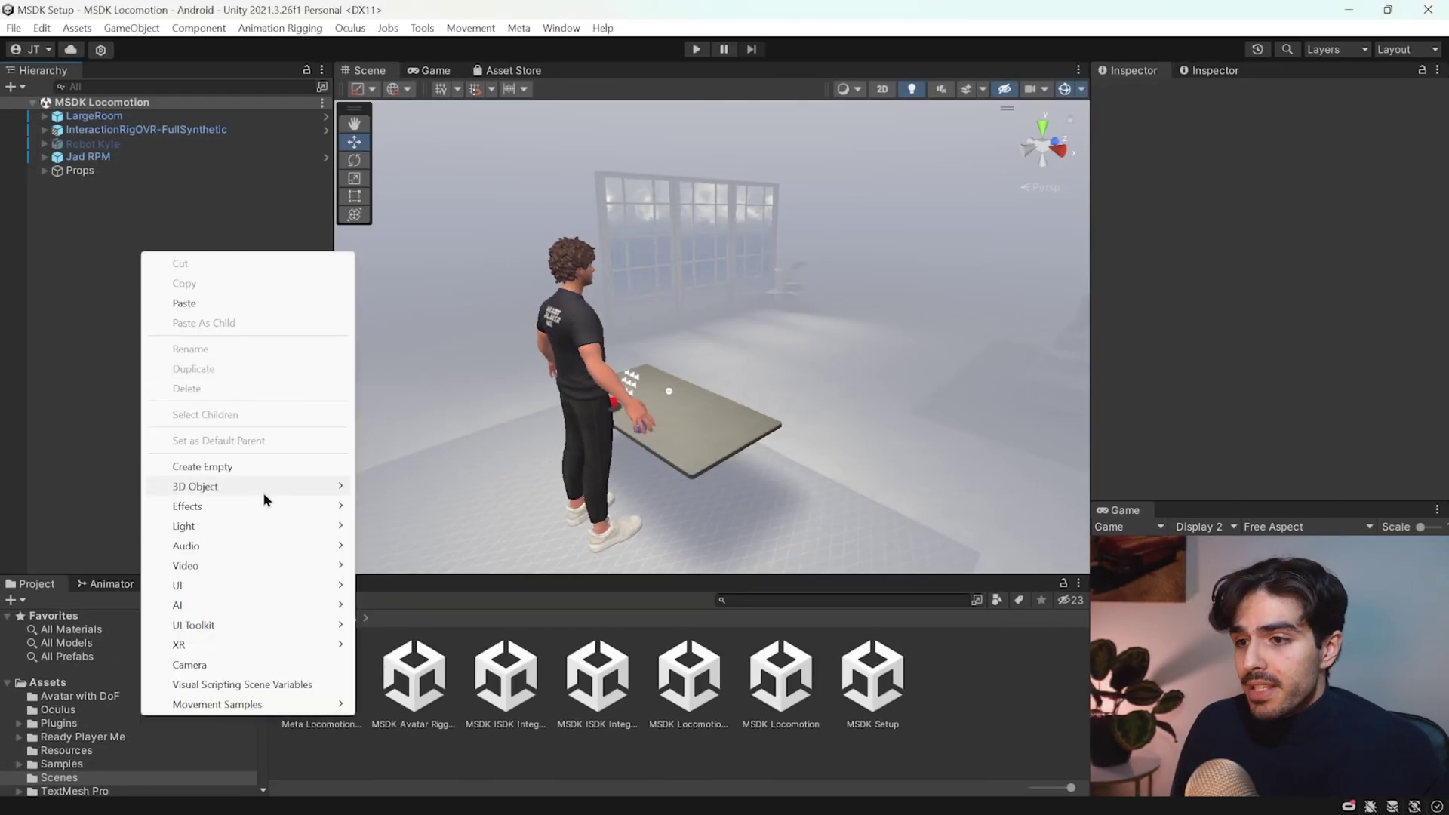
pyautogui.click(202, 466)
pyautogui.write('Character')
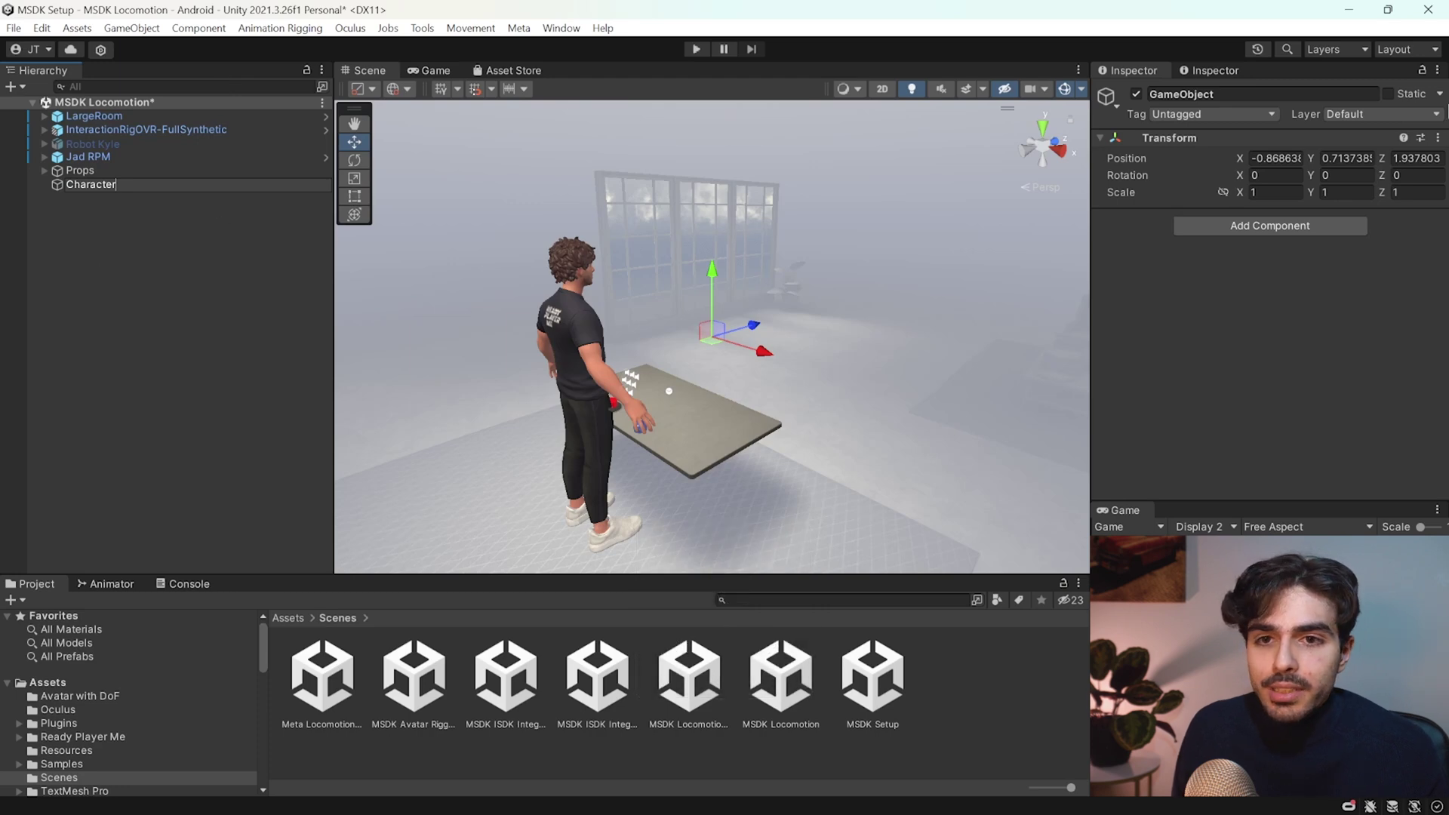
pyautogui.rightClick(1173, 141)
pyautogui.click(1230, 149)
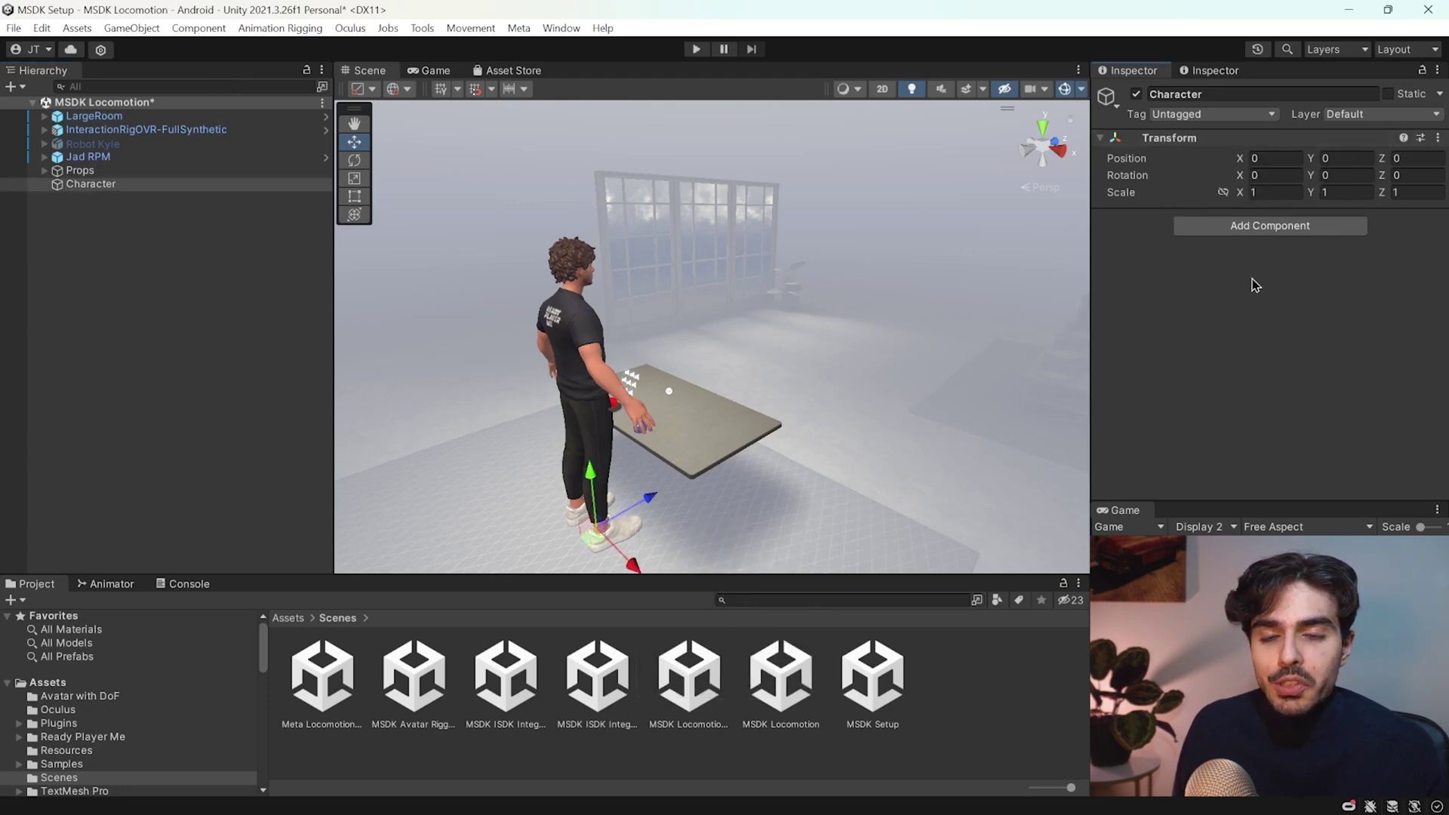
# Add the Animator Hooks component to the Character object
pyautogui.click(1238, 227)
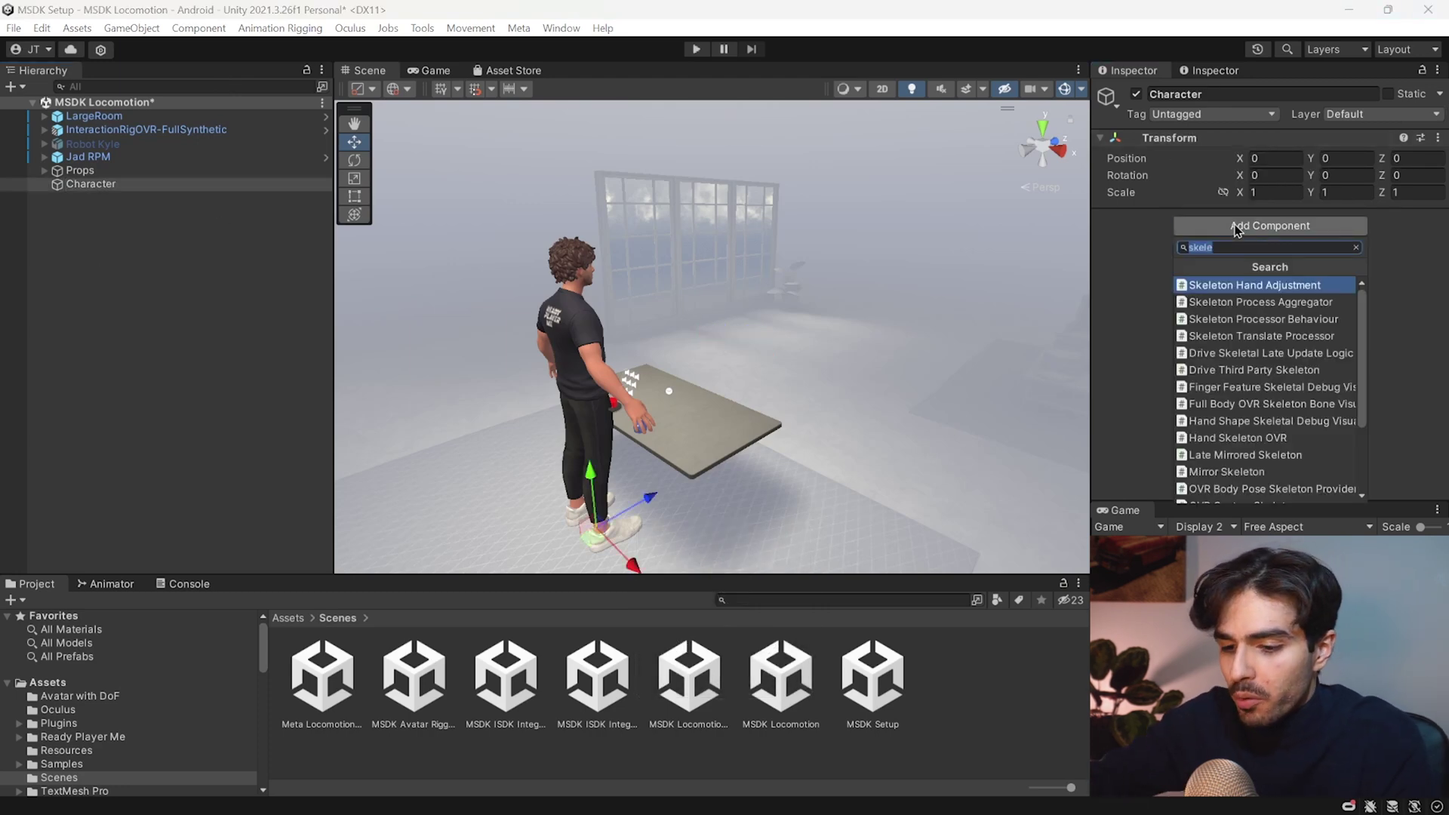
pyautogui.write('ana')
pyautogui.press('BackSpace')
pyautogui.write('im')
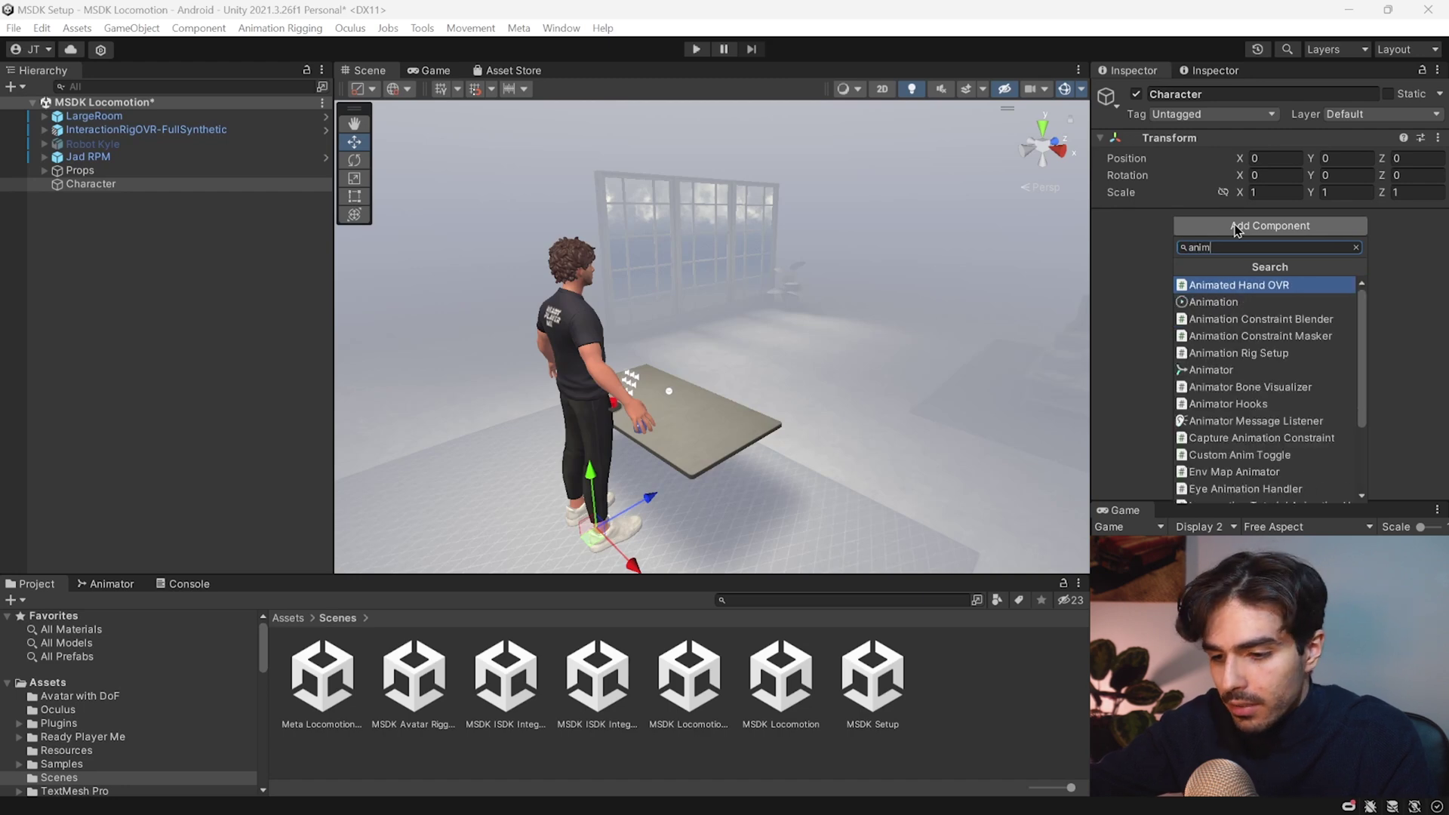
pyautogui.write('ator hoo')
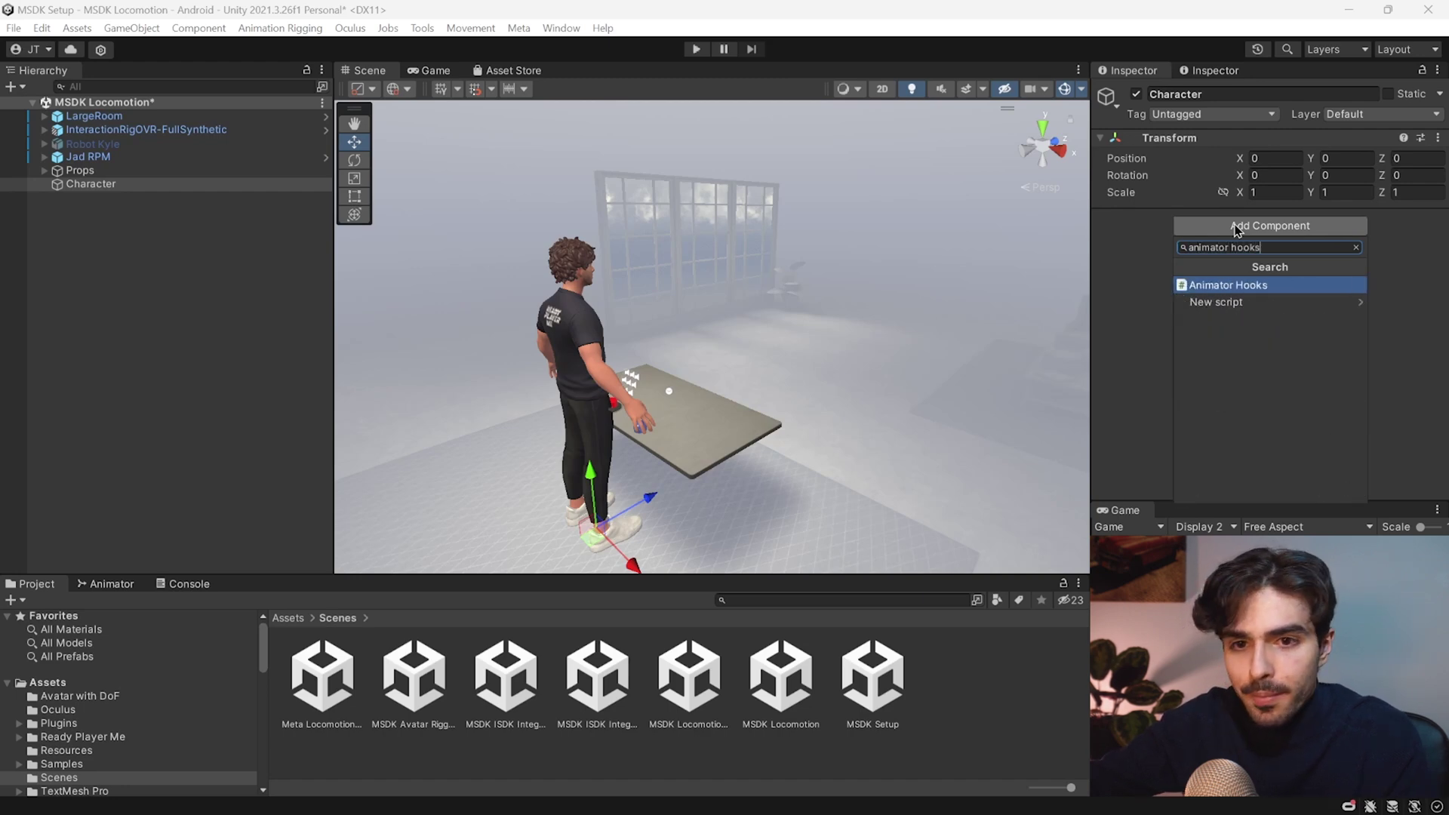
pyautogui.write('ks')
pyautogui.press('Return')
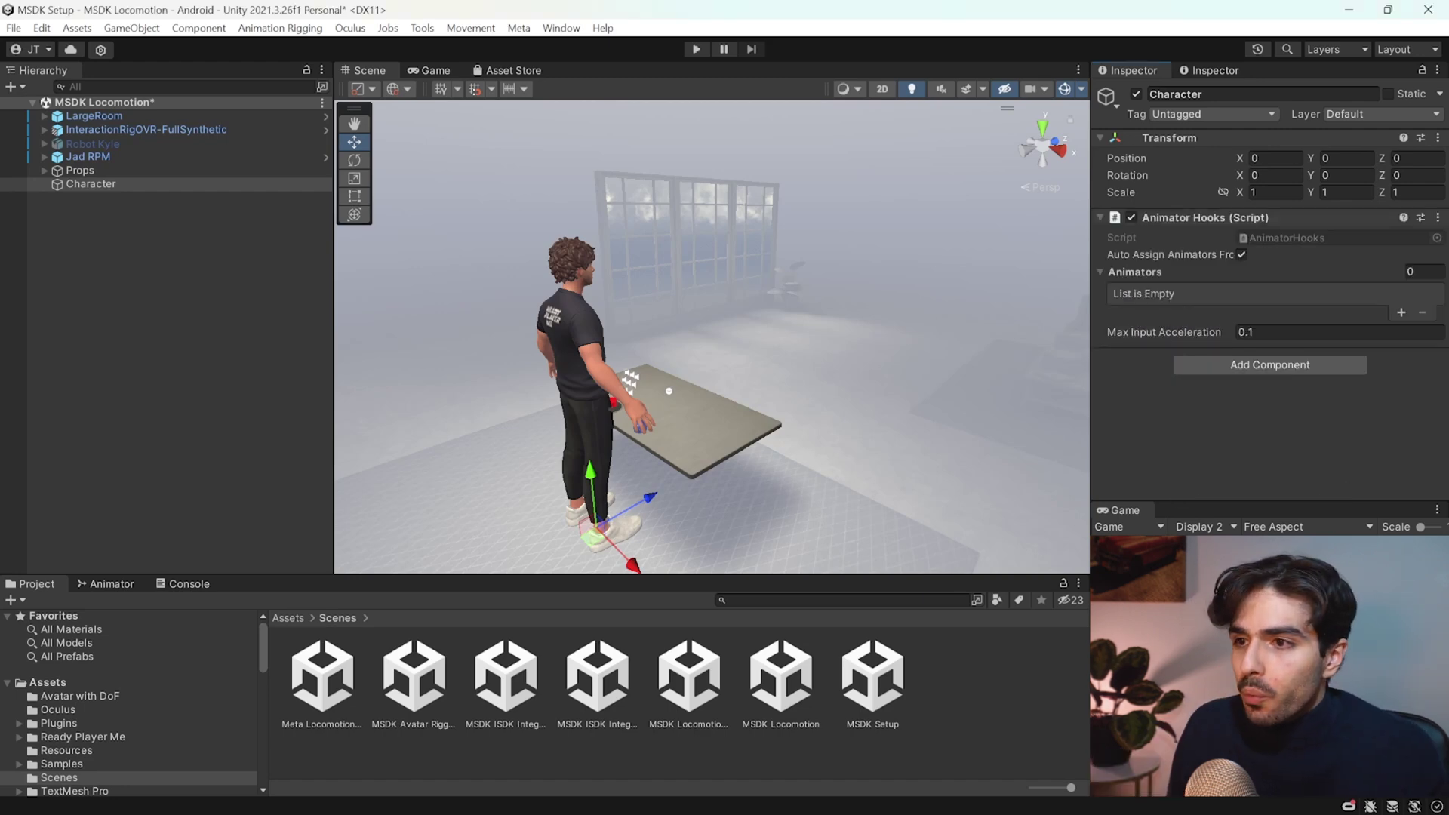
# Nest the RPM avatar under Character and assign LocomotionController as its Animator's controller
pyautogui.moveTo(98, 160)
pyautogui.mouseDown()
pyautogui.moveTo(139, 187)
pyautogui.moveTo(98, 187)
pyautogui.moveTo(90, 151)
pyautogui.mouseUp()
pyautogui.click(104, 174)
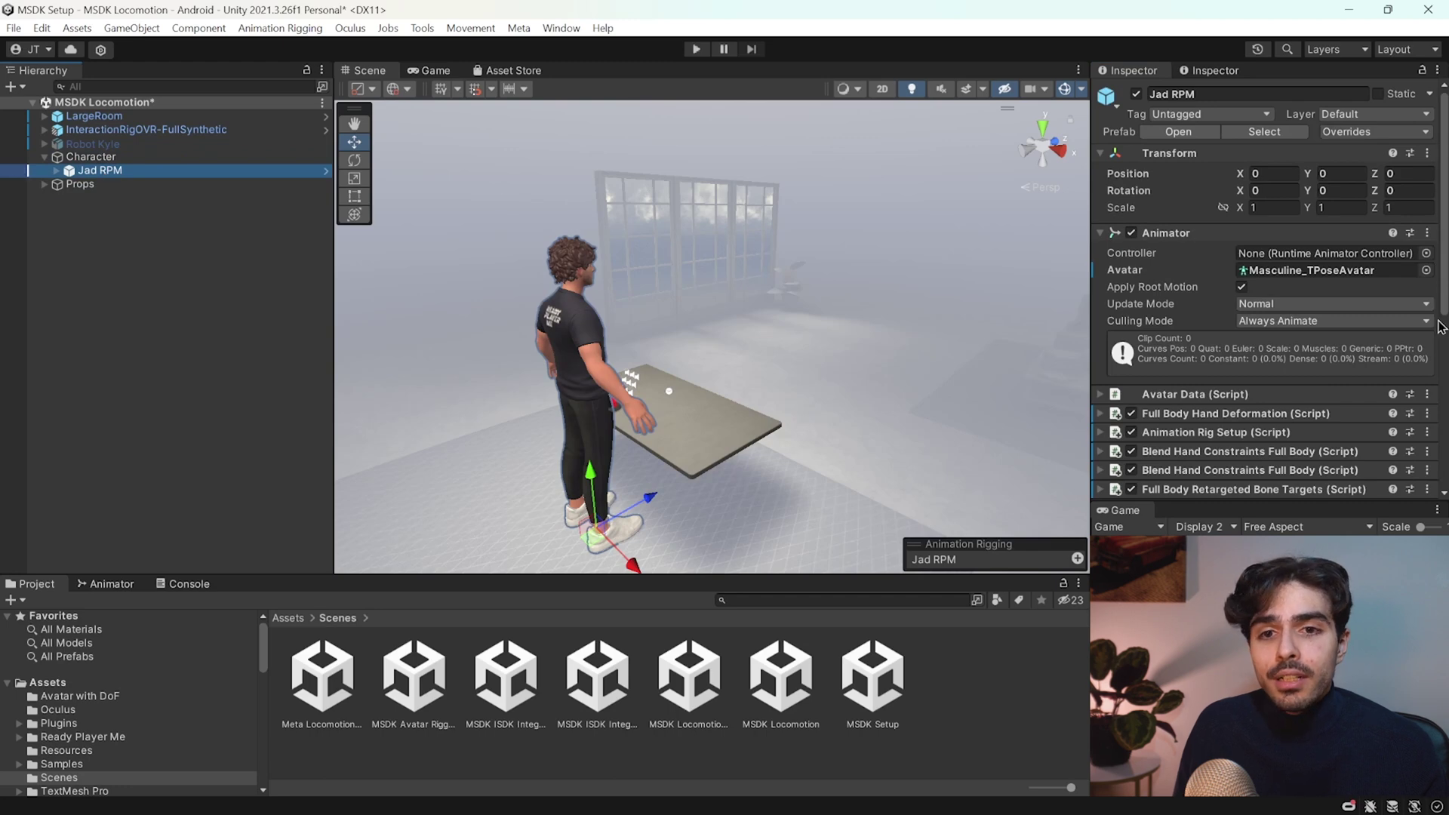
pyautogui.click(1426, 253)
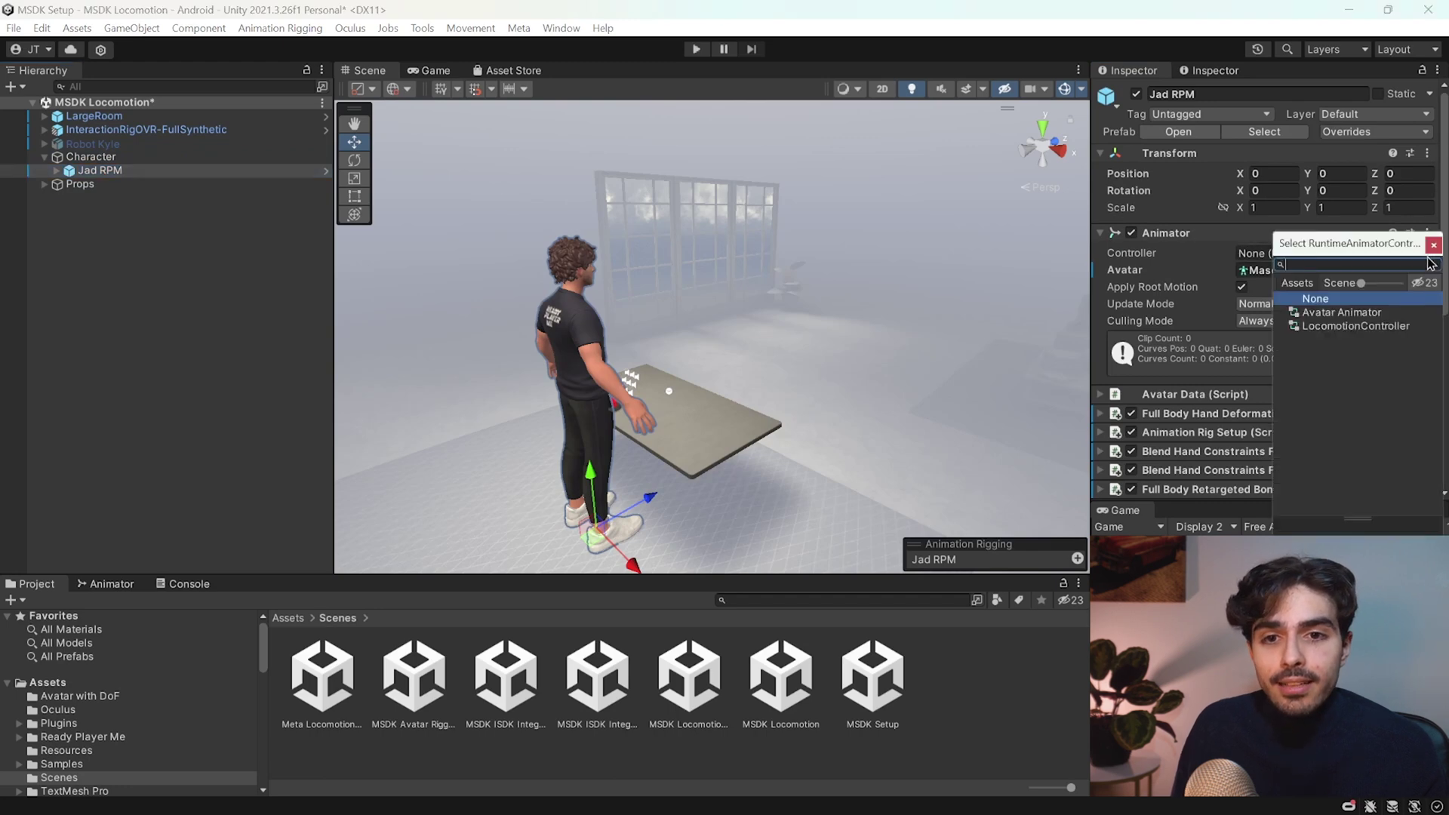
pyautogui.click(1340, 327)
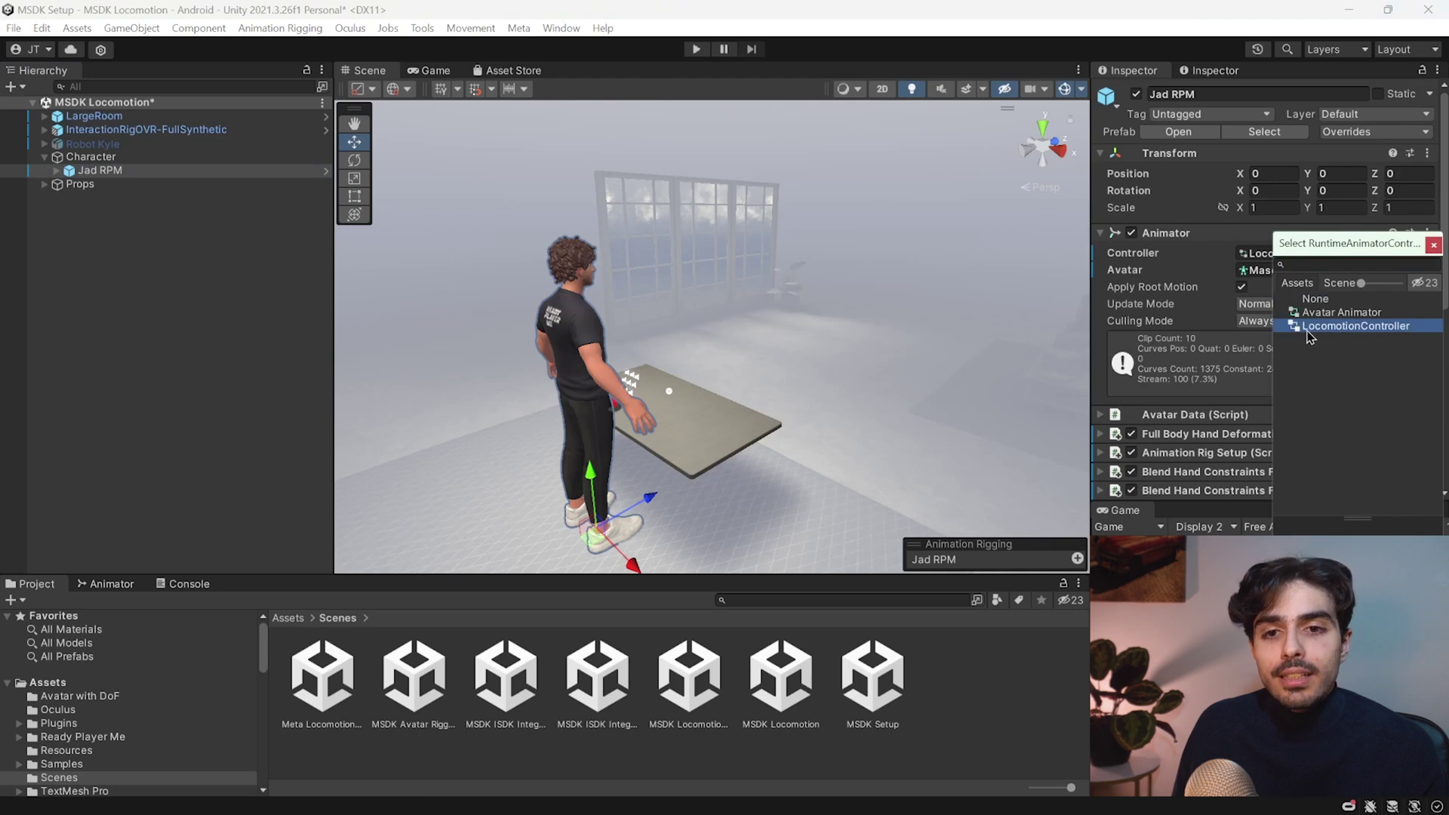
pyautogui.click(1434, 243)
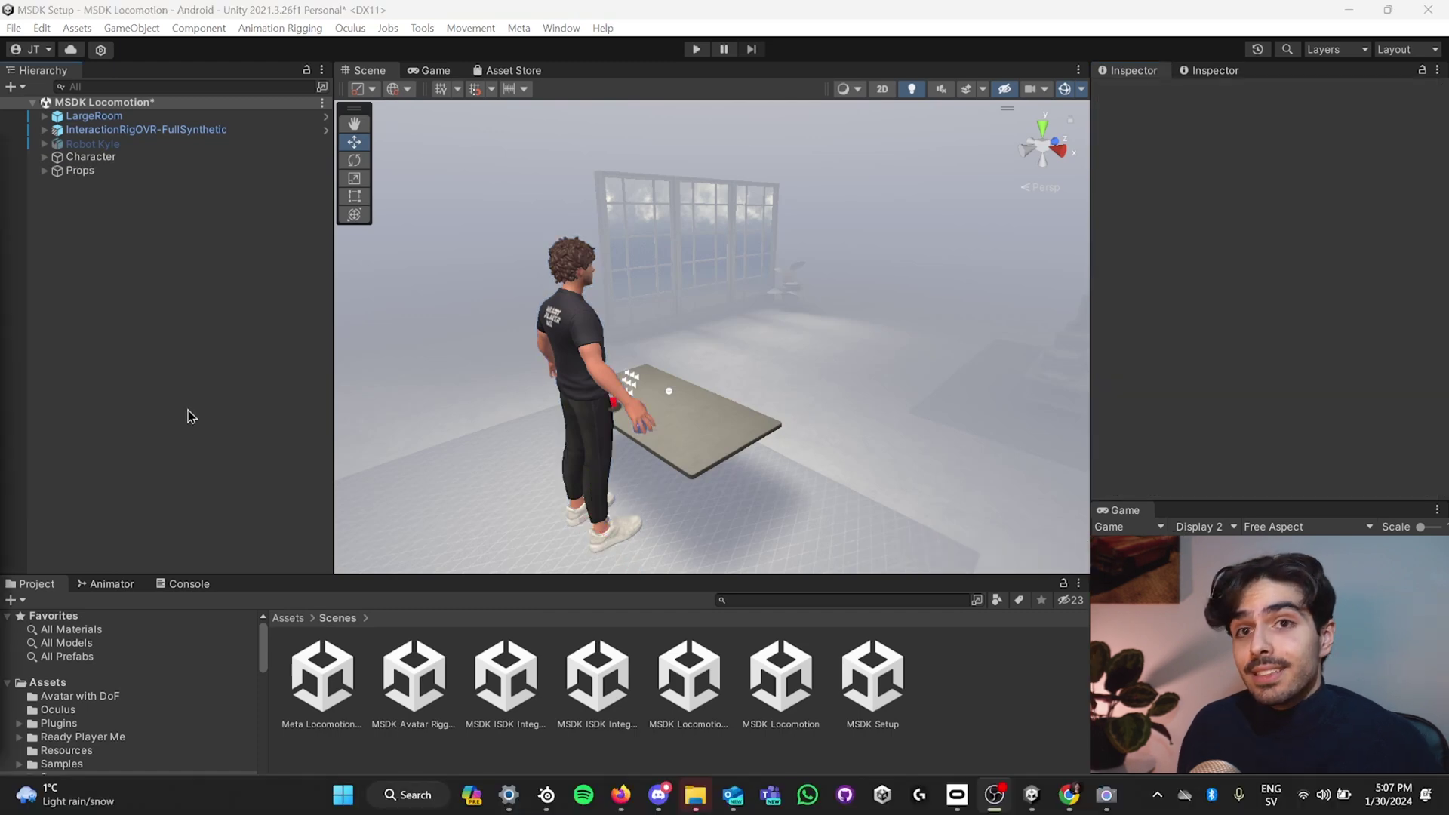
# Create an empty root-level object named Player Controller and reset its transform to the origin
pyautogui.rightClick(127, 315)
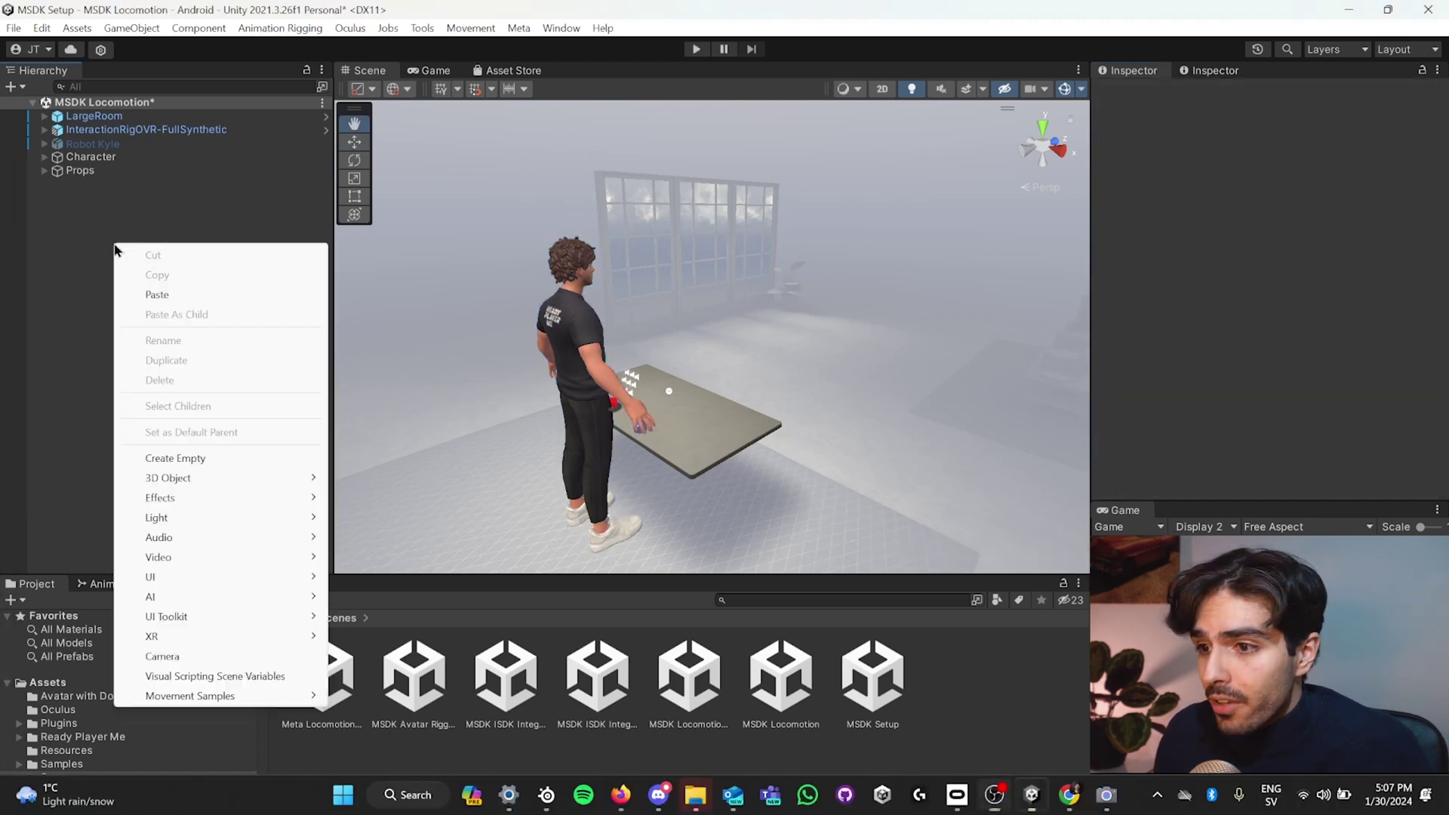
pyautogui.click(193, 460)
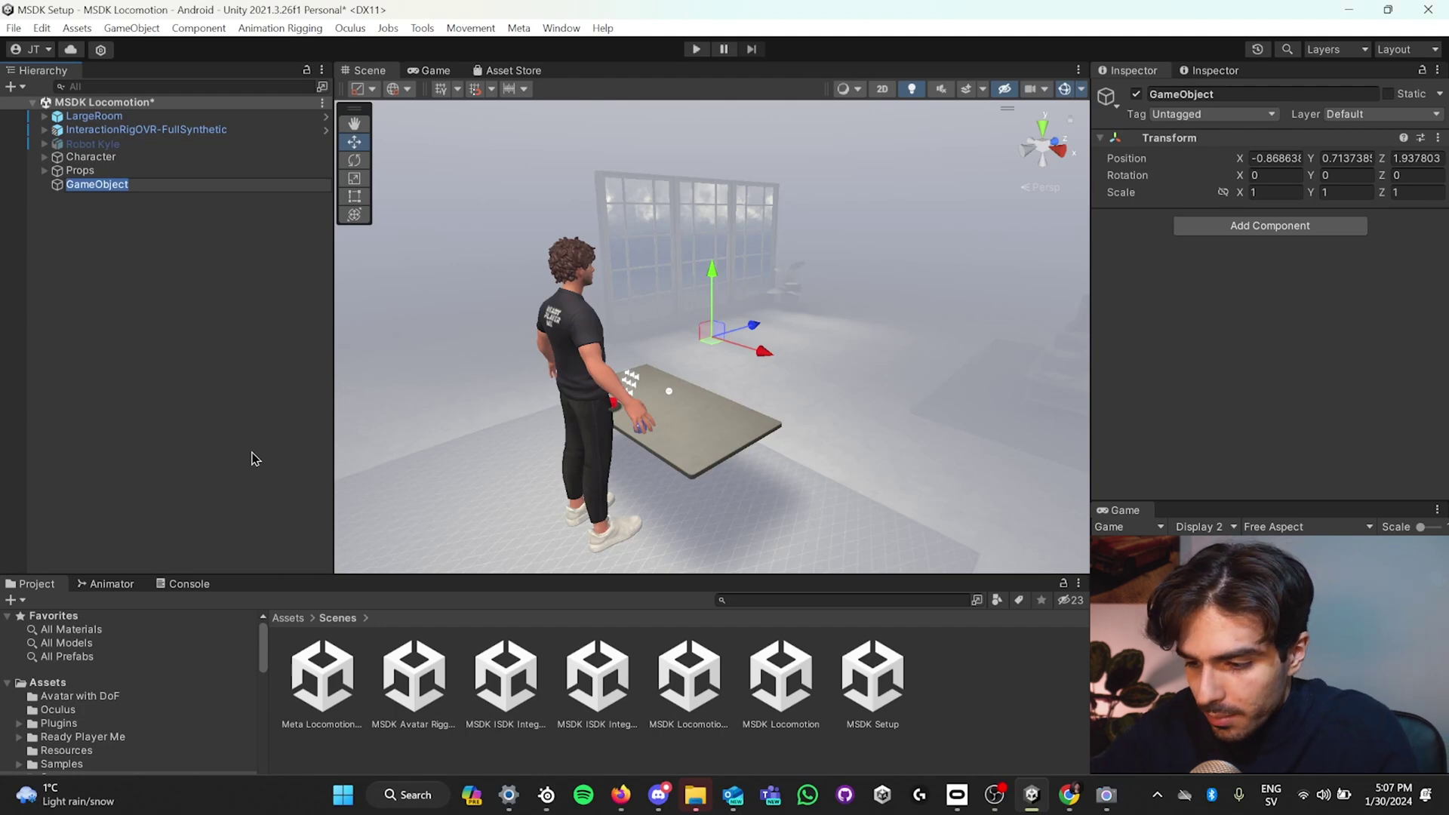
pyautogui.write('Player Controller')
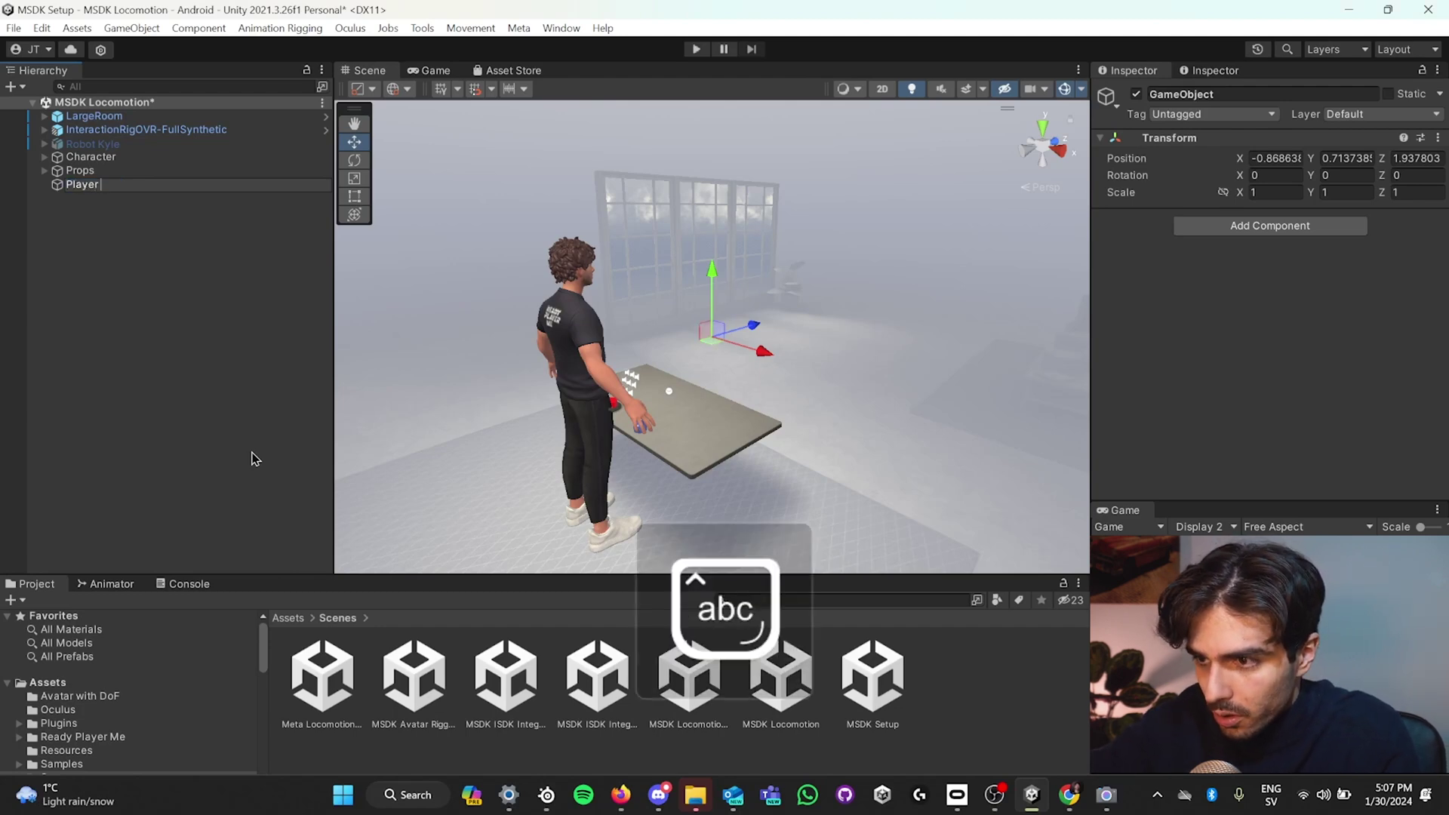
pyautogui.press('Return')
pyautogui.rightClick(1238, 138)
pyautogui.click(1244, 151)
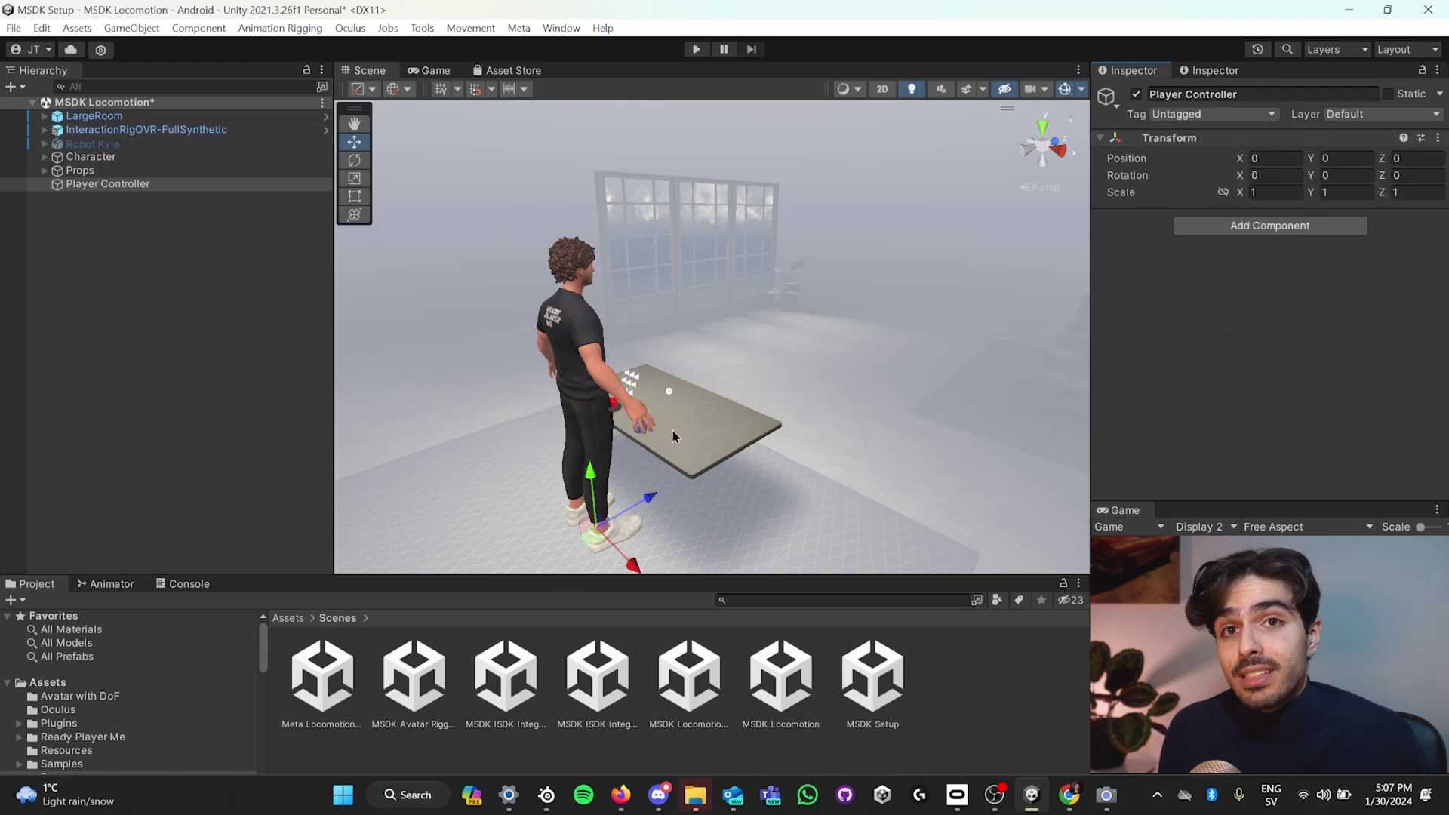
# Add a Capsule Collider component to the Player Controller object
pyautogui.click(172, 186)
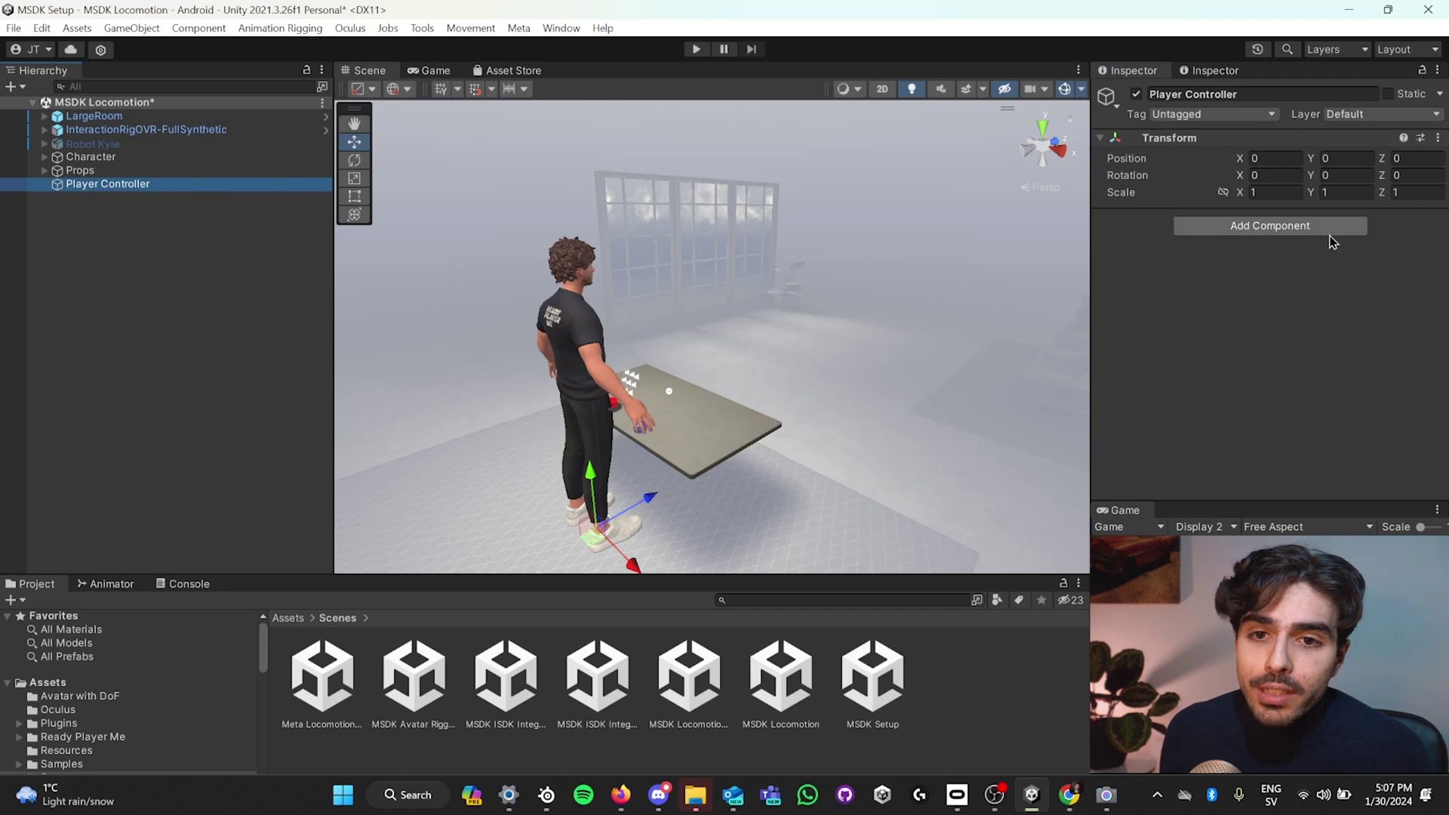
pyautogui.click(1299, 227)
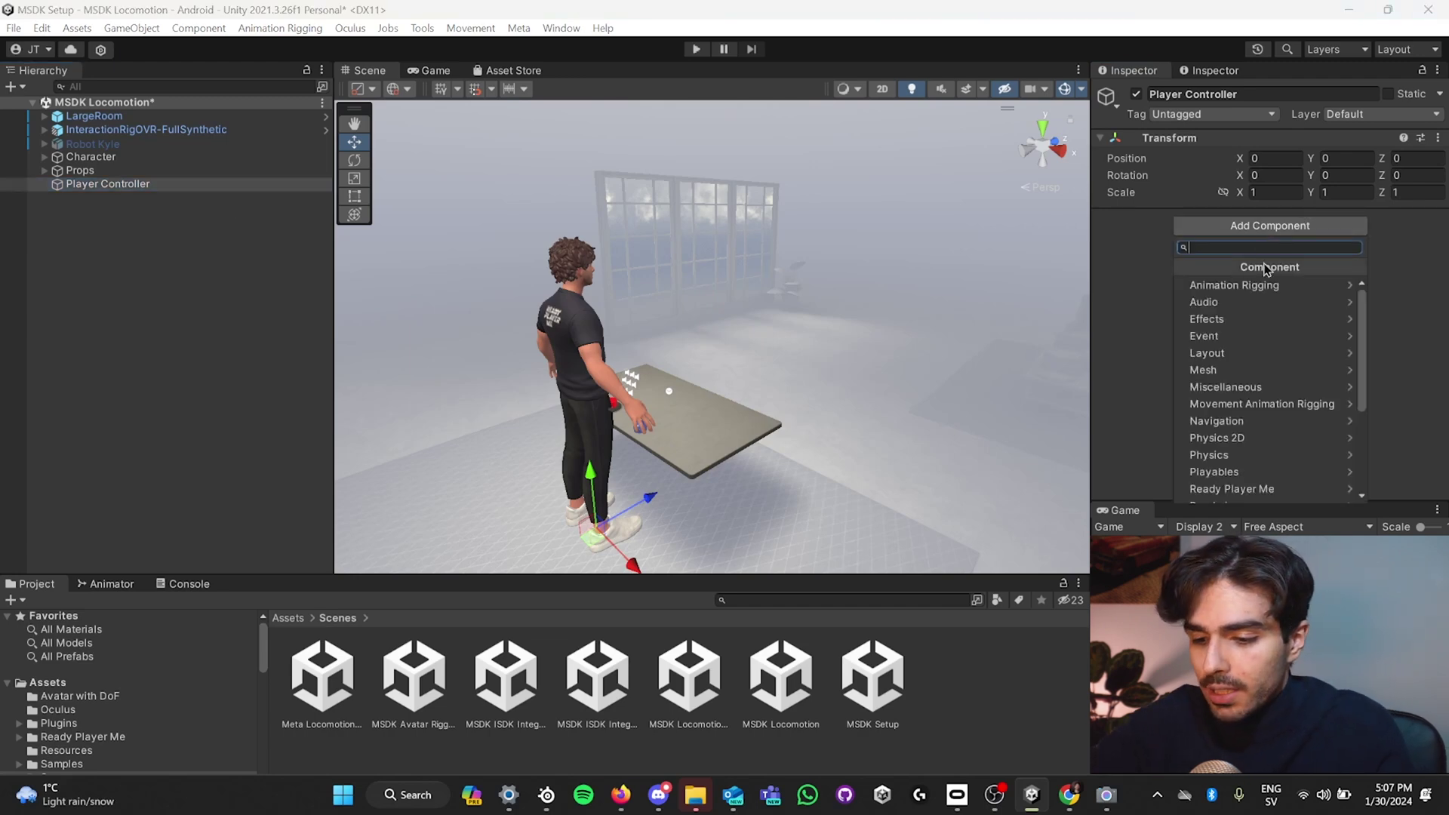
pyautogui.write('capsule')
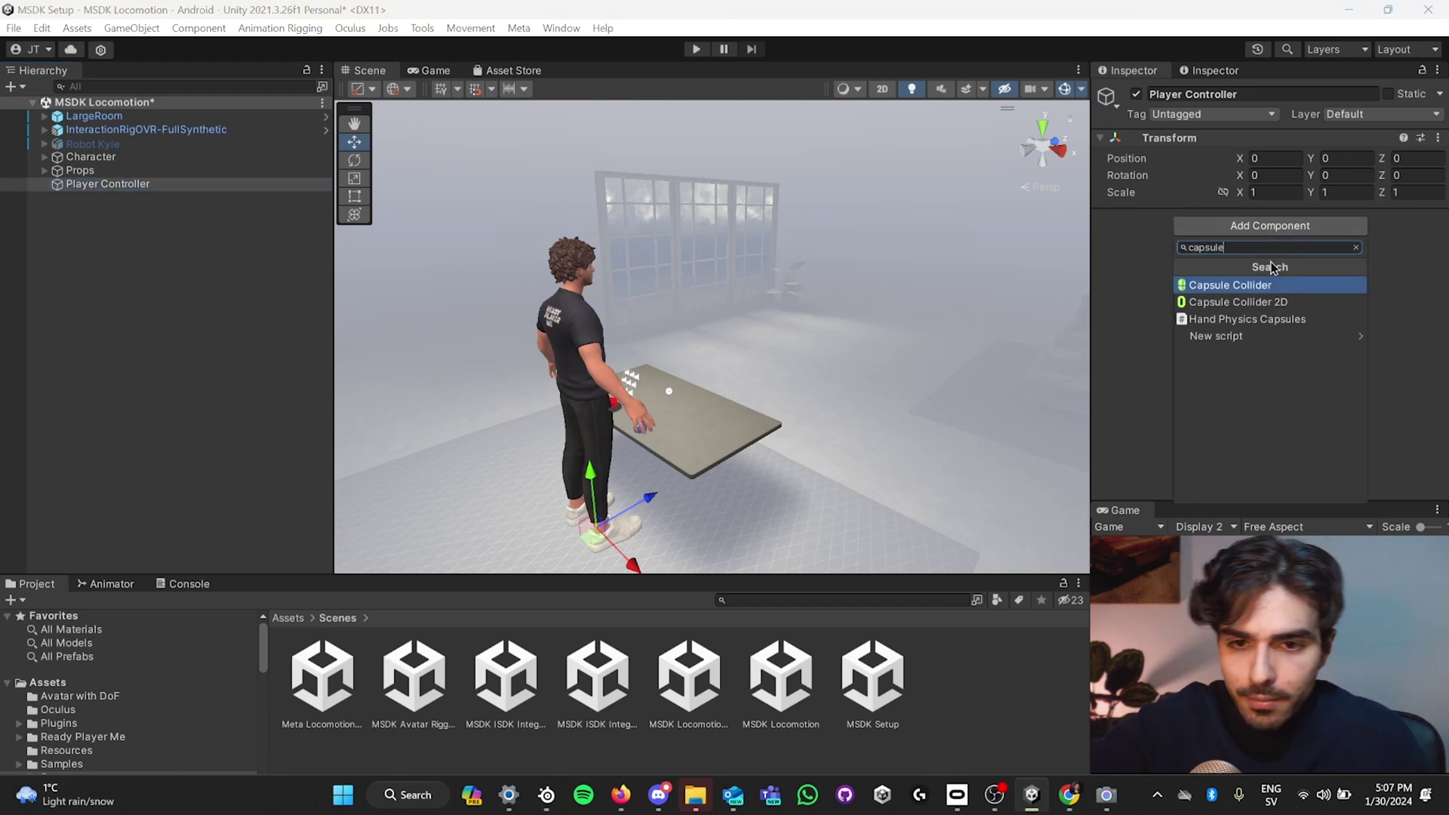
pyautogui.click(1256, 285)
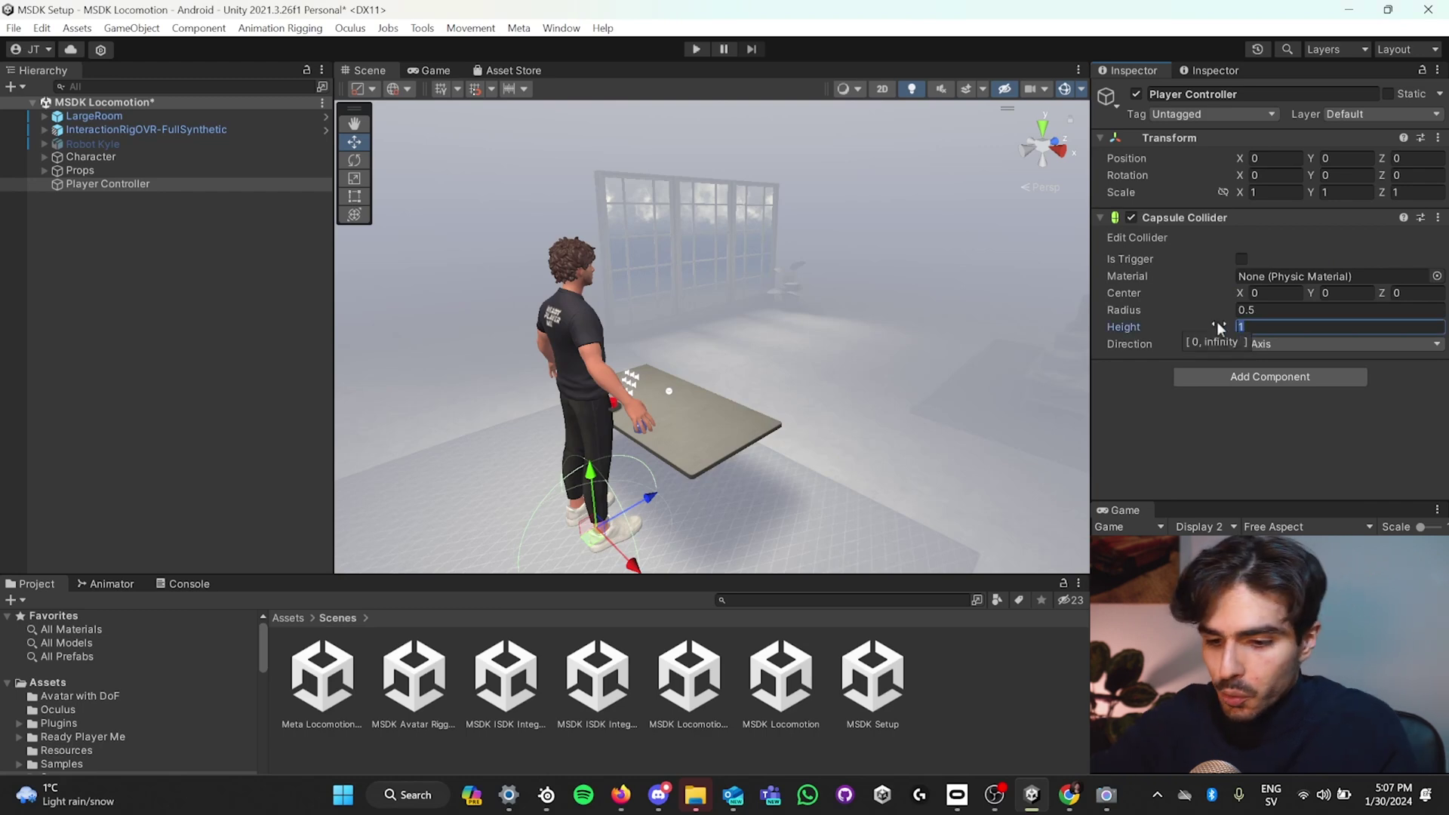
# Set the Capsule Collider's height to 1.8, center Y to 1.8/2 and radius to 0.14, and make it a trigger
pyautogui.write('1.8')
pyautogui.click(1341, 292)
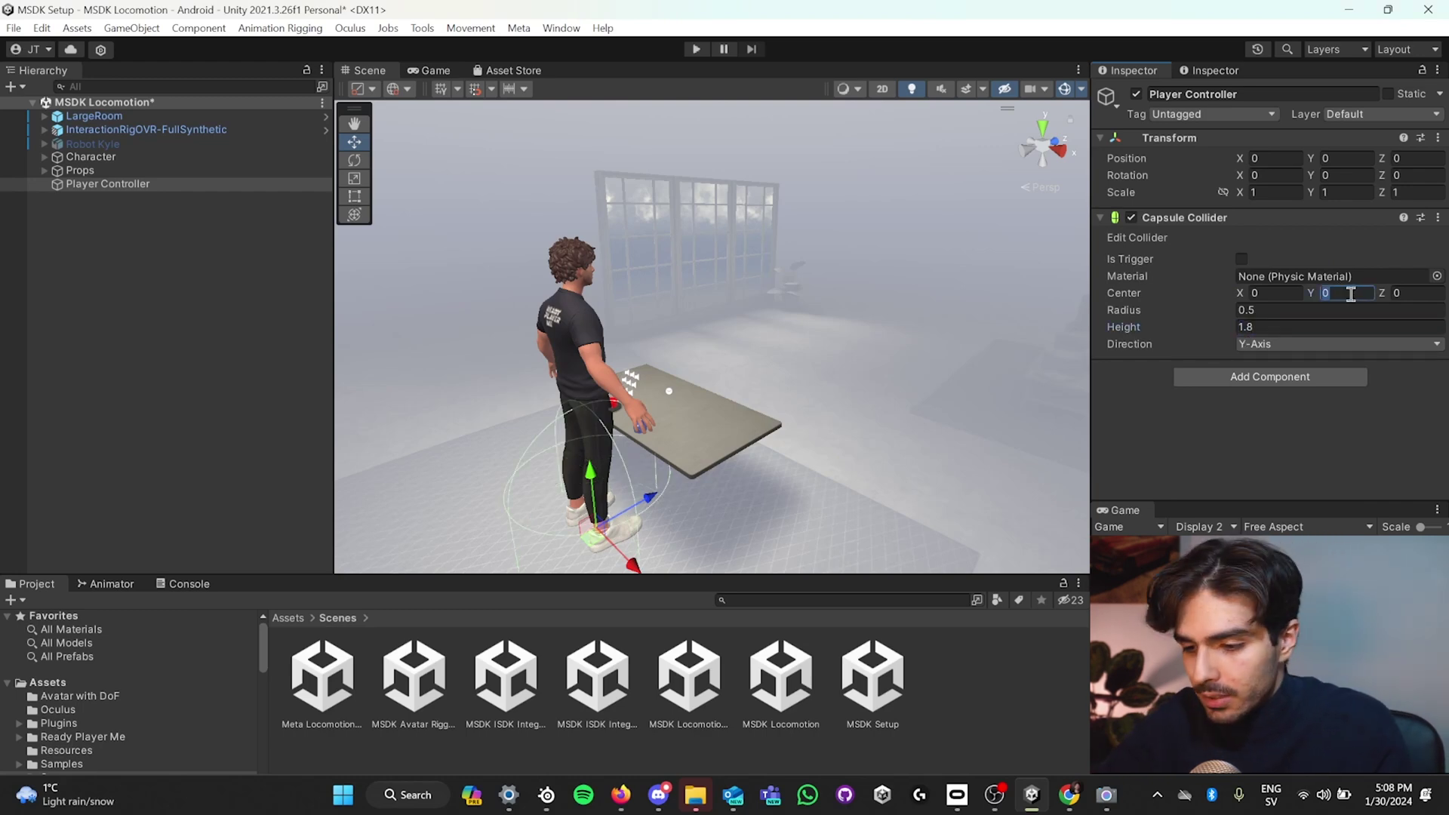
pyautogui.write('1.8/2')
pyautogui.press('Return')
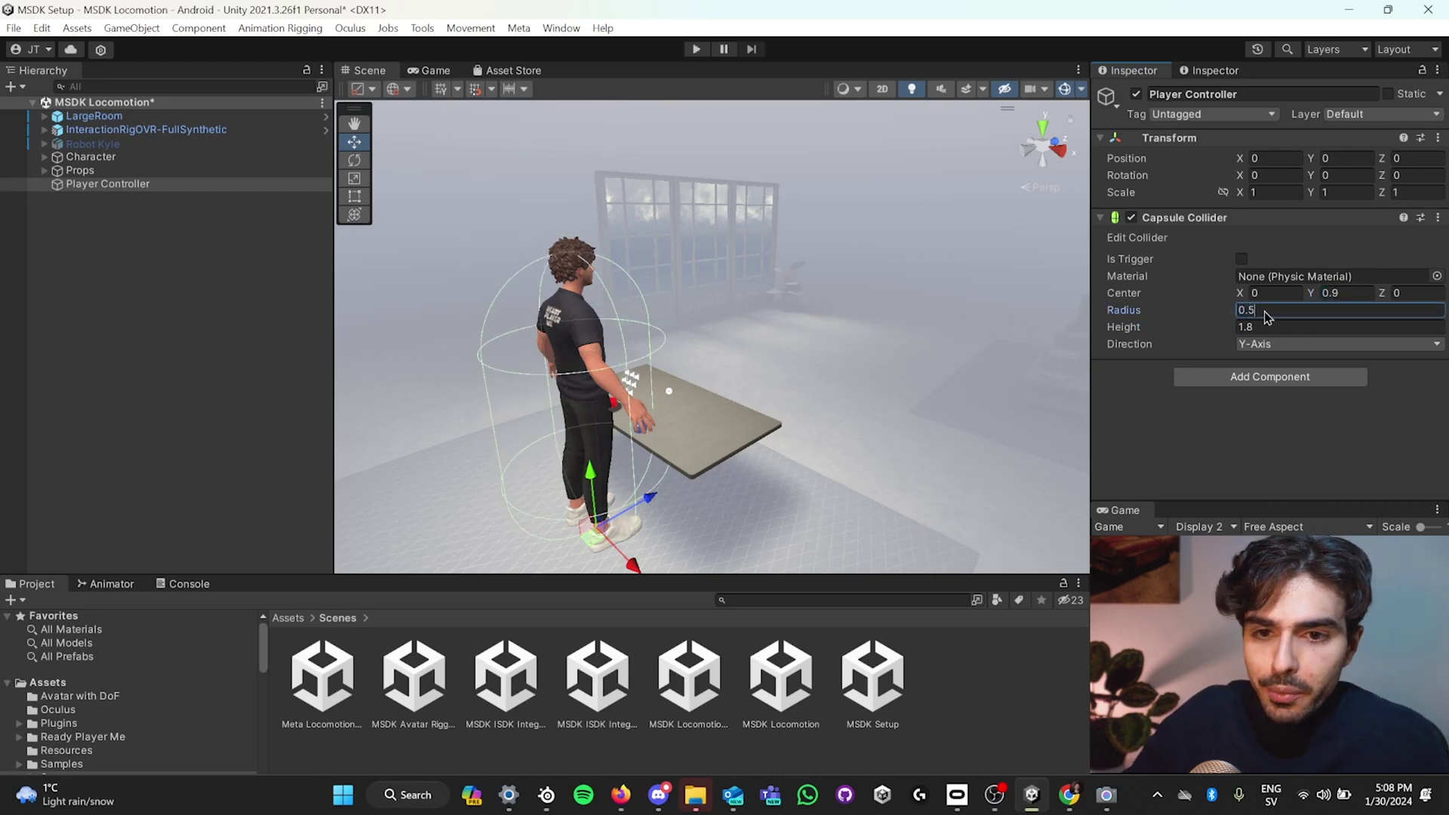
pyautogui.write('0.14')
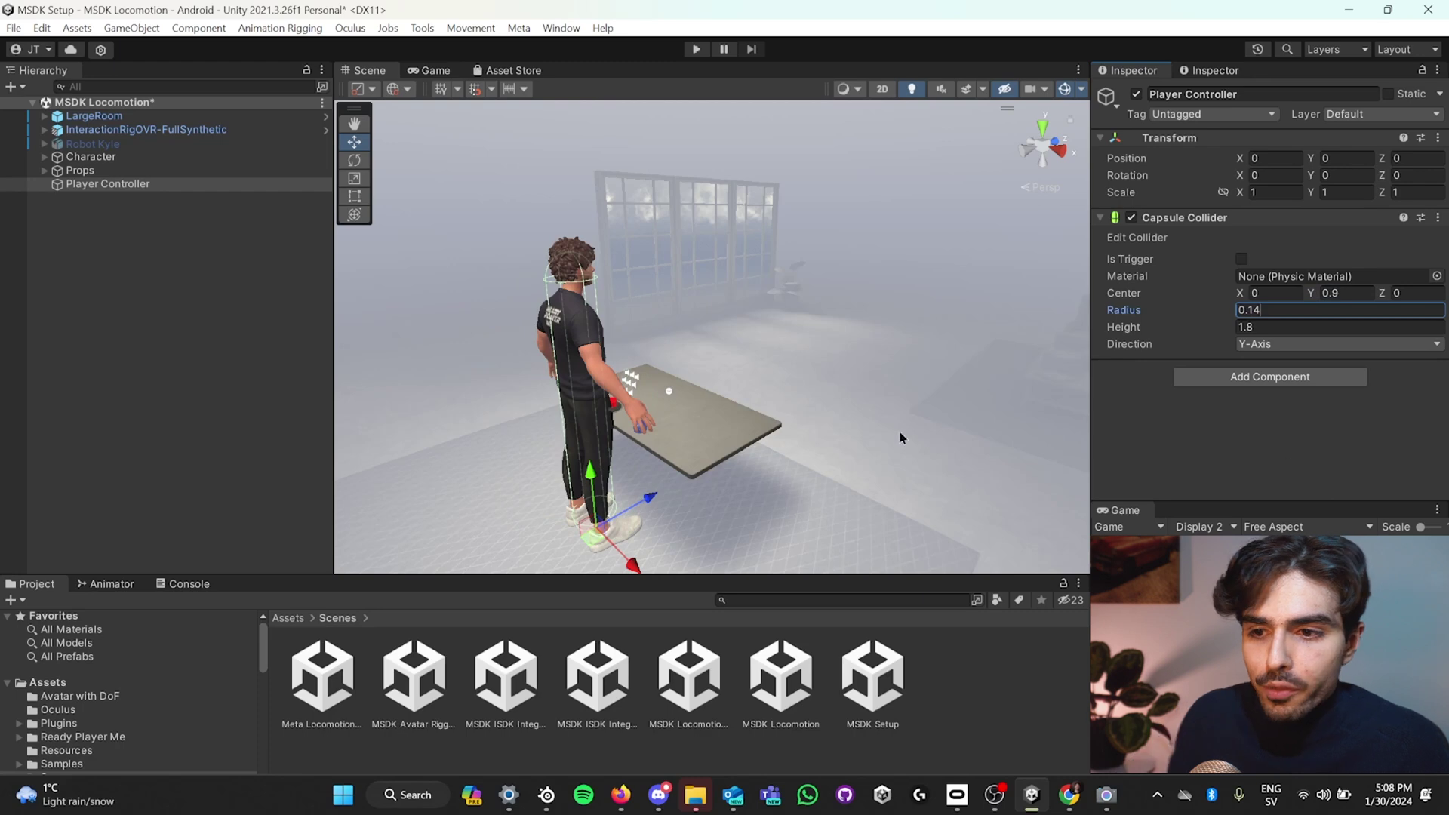
pyautogui.press('Return')
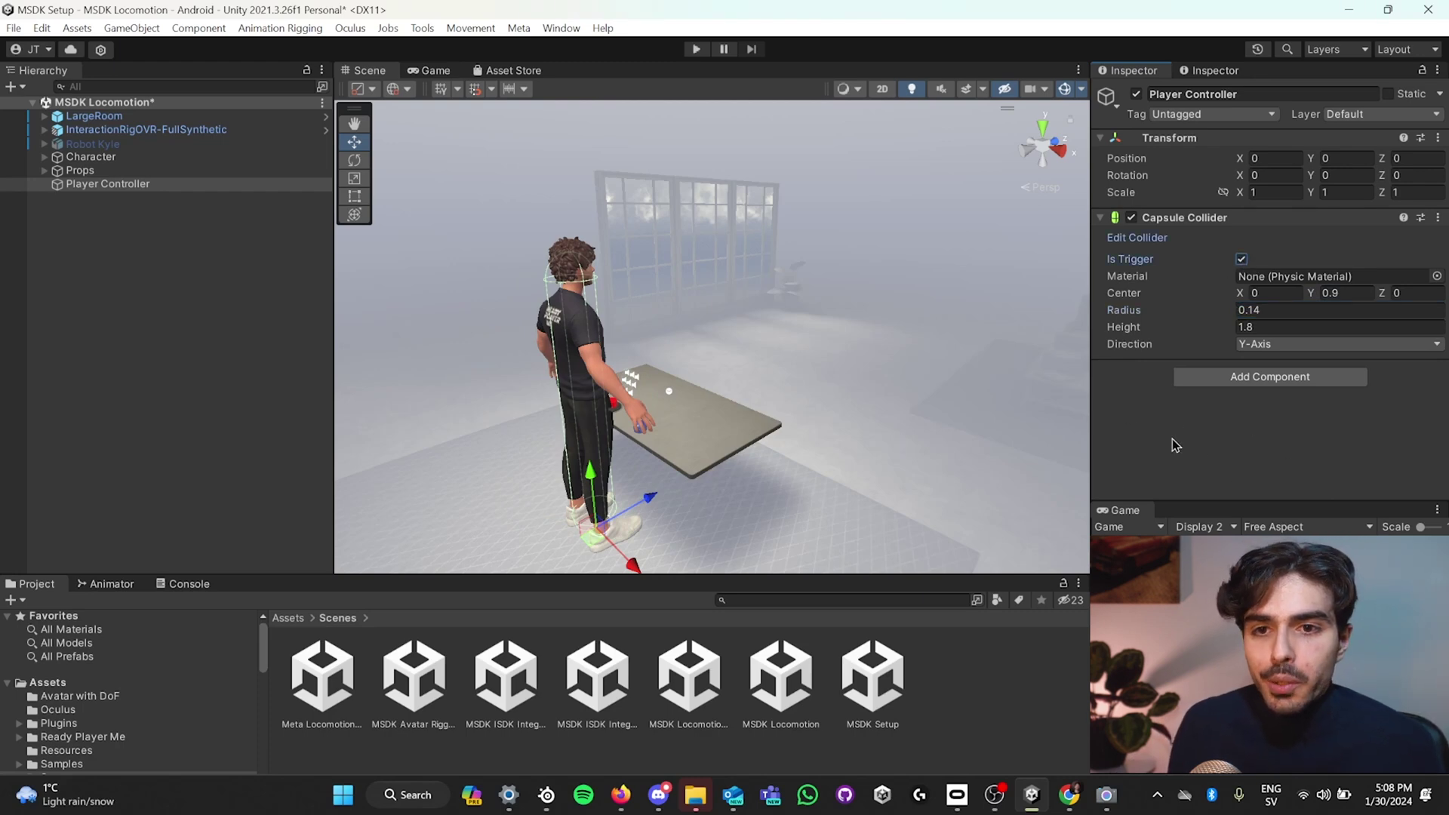
# Add a Sphere Collider to Player Controller with a radius of 0.125 and a center Y of 0.125
pyautogui.click(1201, 378)
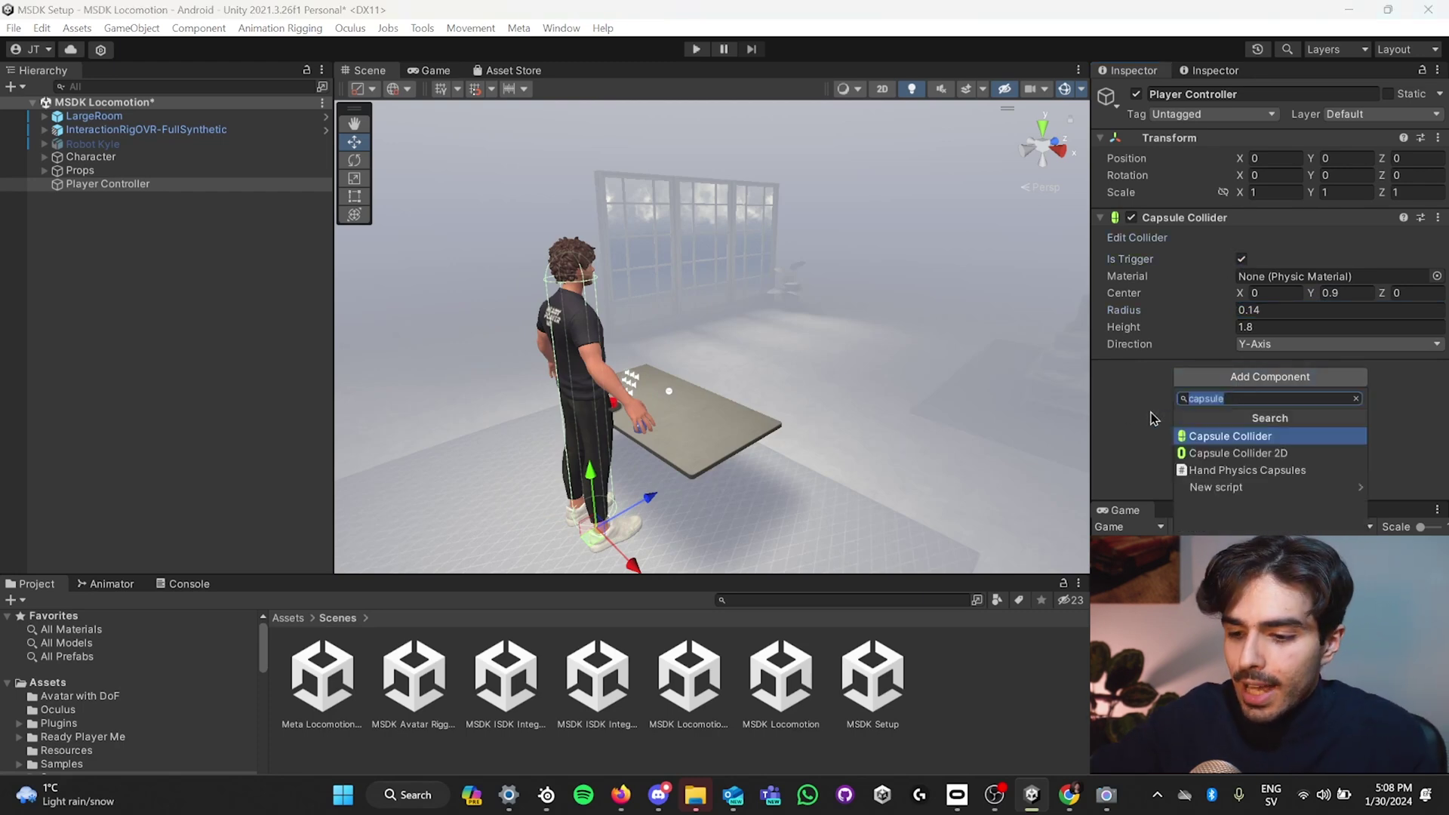
pyautogui.write('sphere')
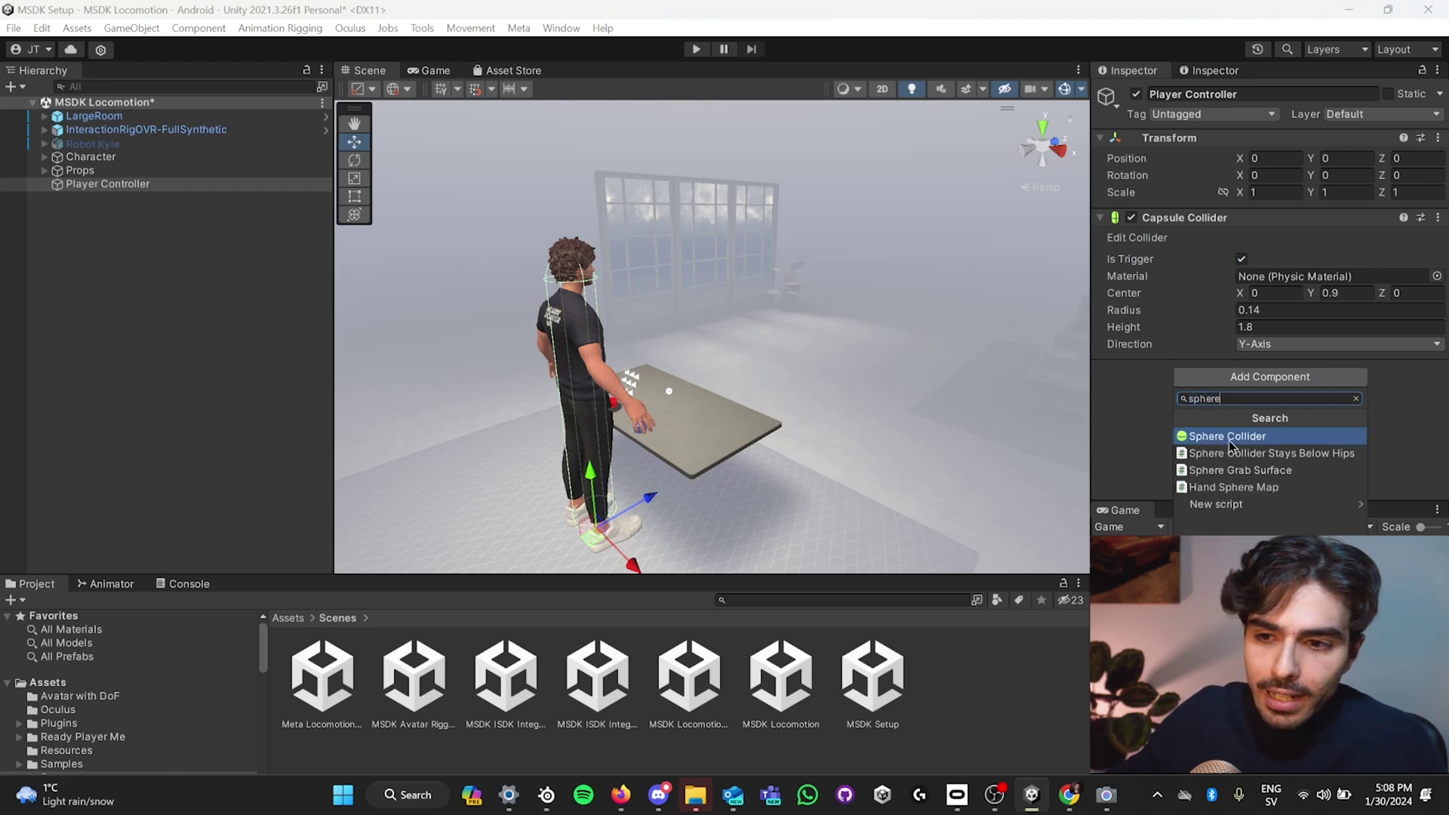
pyautogui.click(1229, 438)
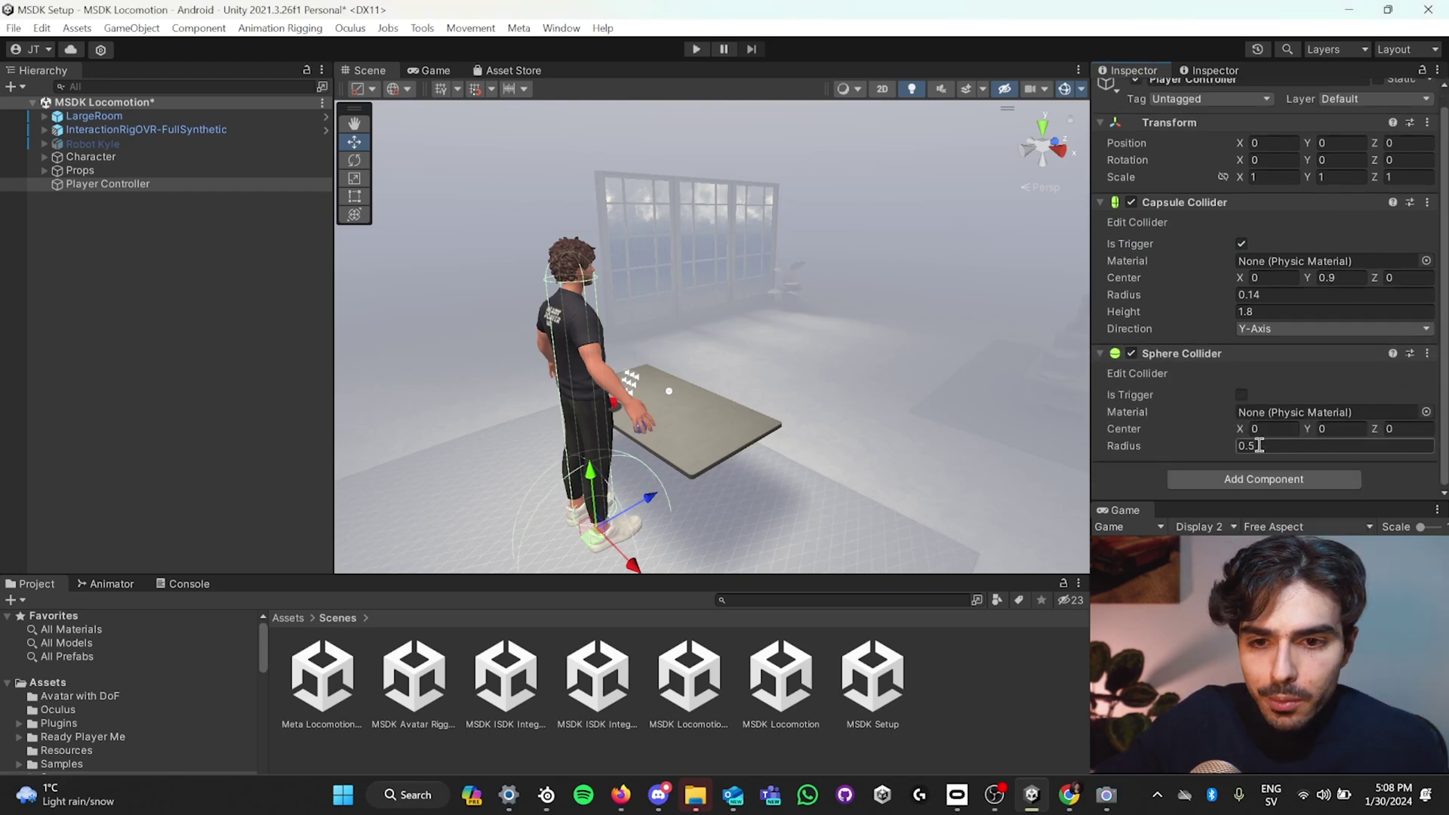
pyautogui.click(1264, 447)
pyautogui.write('0.125')
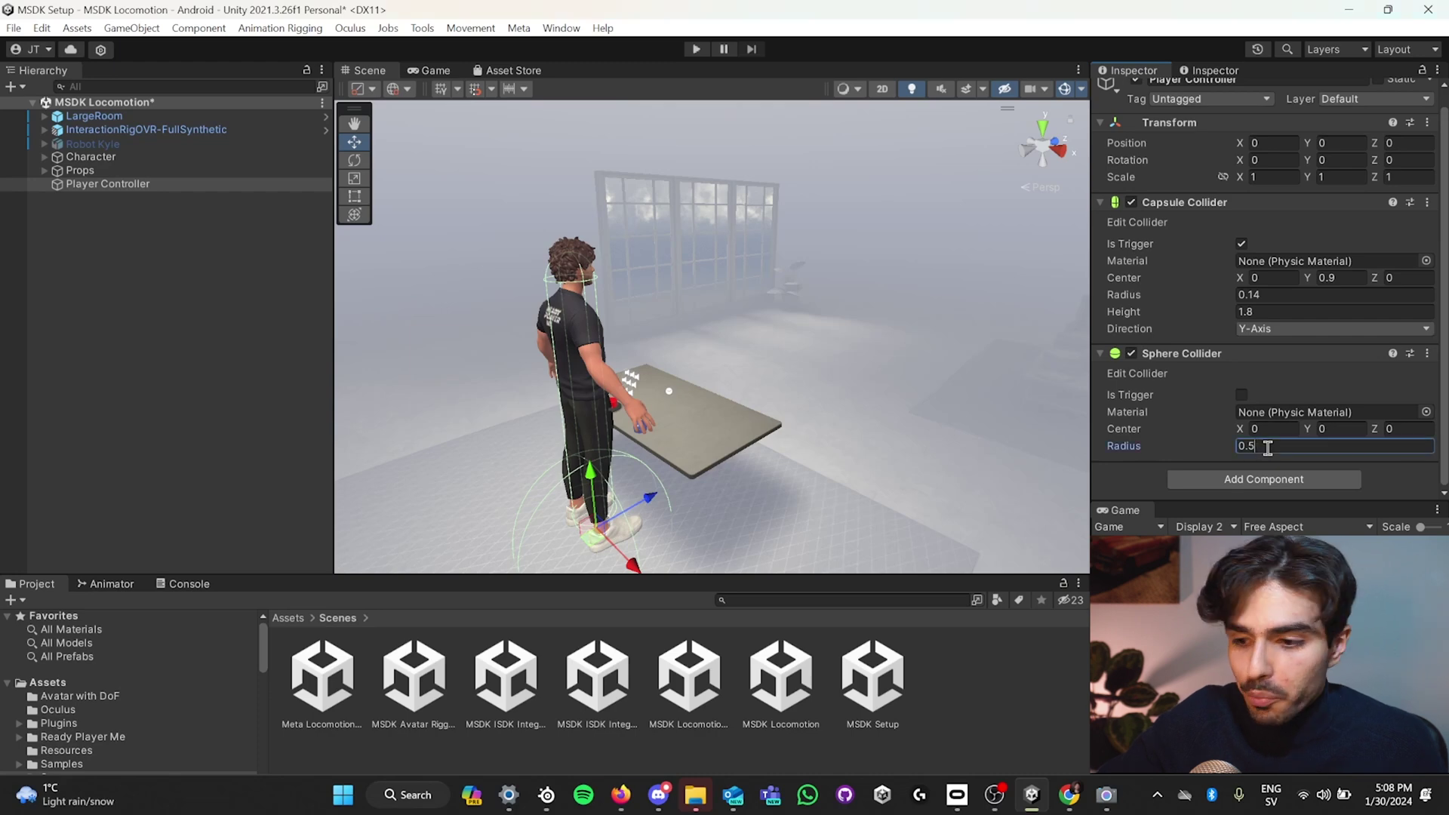
pyautogui.click(1328, 429)
pyautogui.write('0.125')
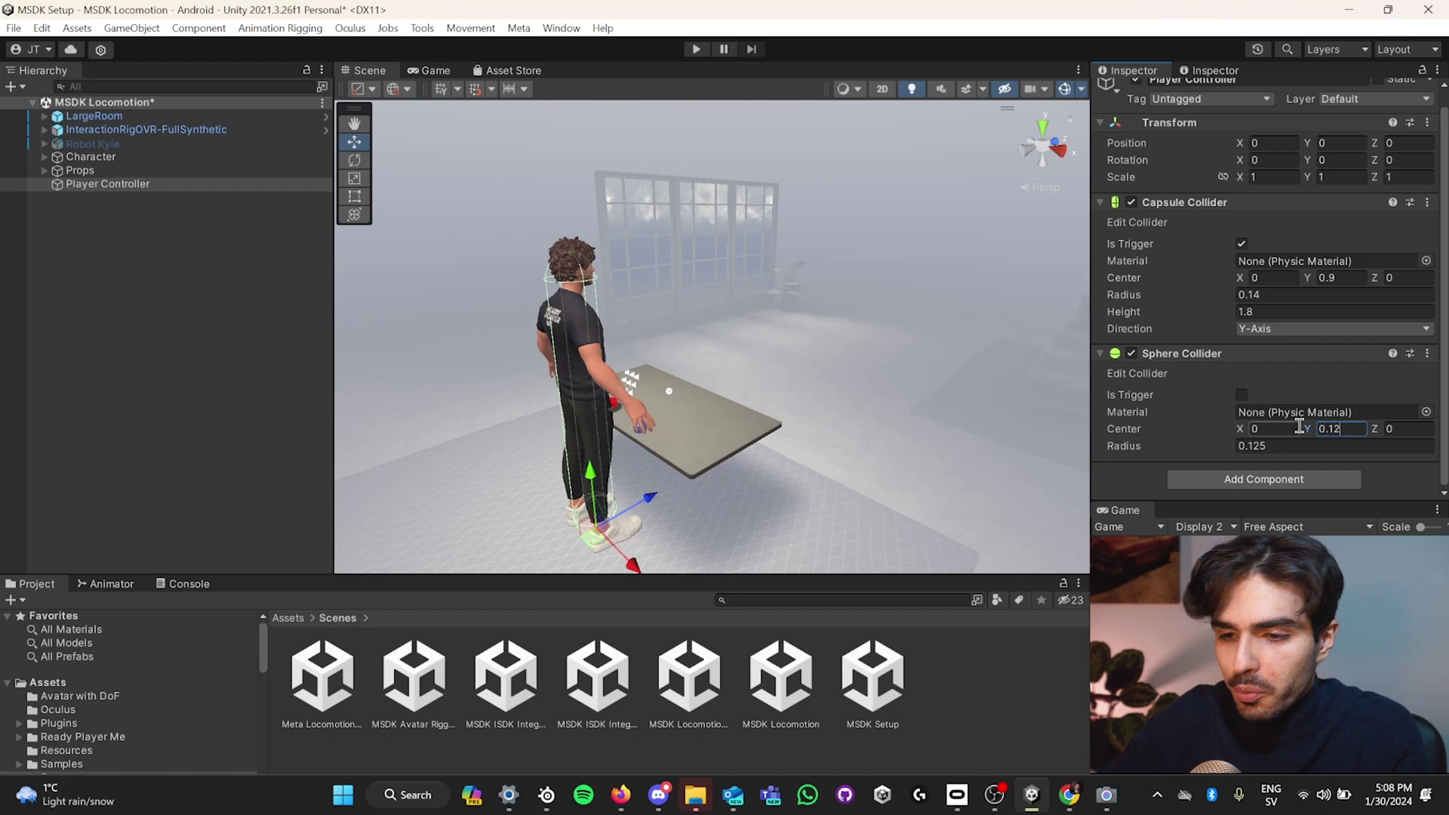
# Add a Rigidbody component to the Player Controller object
pyautogui.keyDown('alt'); pyautogui.moveTo(754, 339); pyautogui.dragTo(830, 325); pyautogui.keyUp('alt')
pyautogui.click(1262, 481)
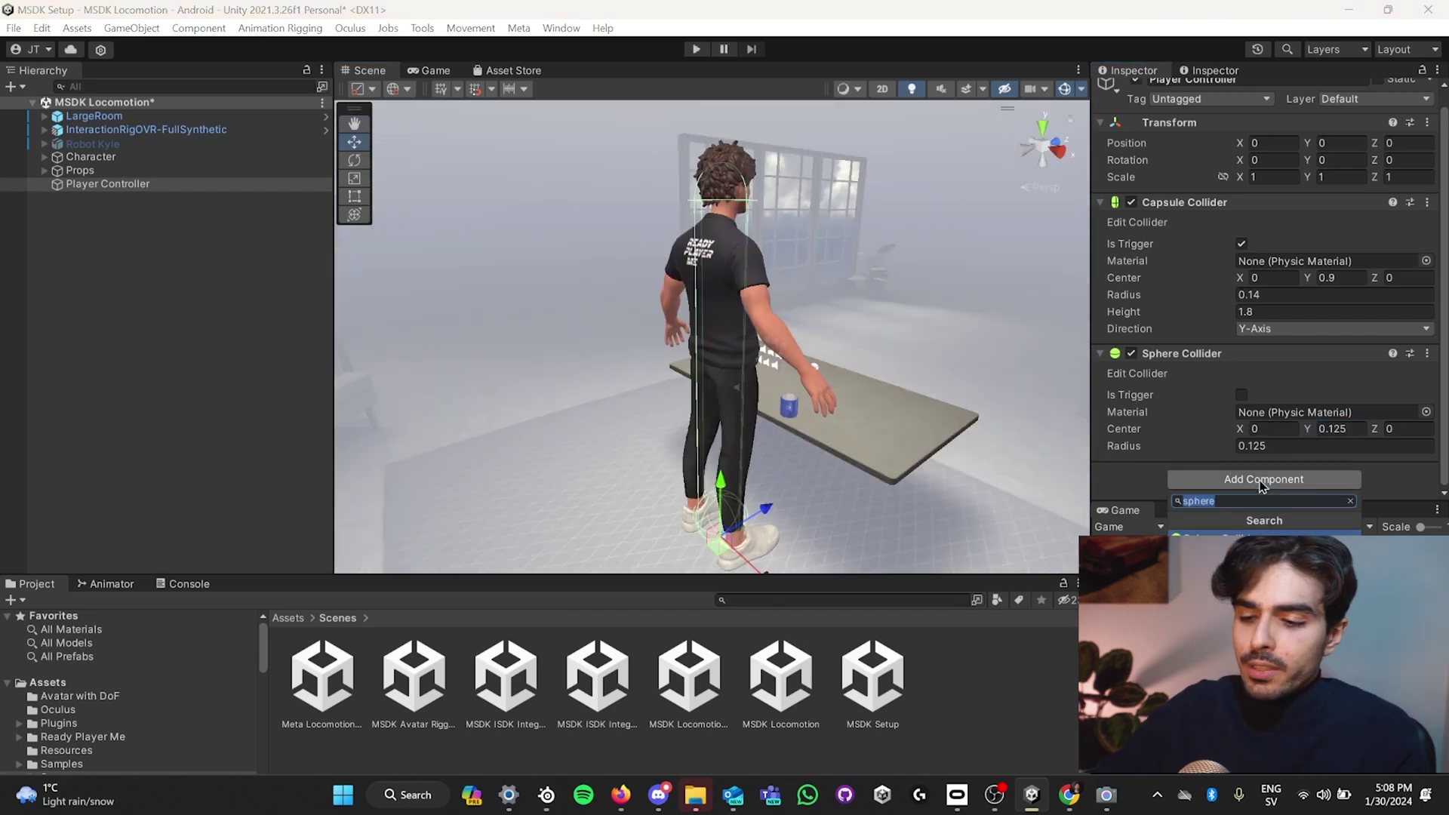
pyautogui.write('rig')
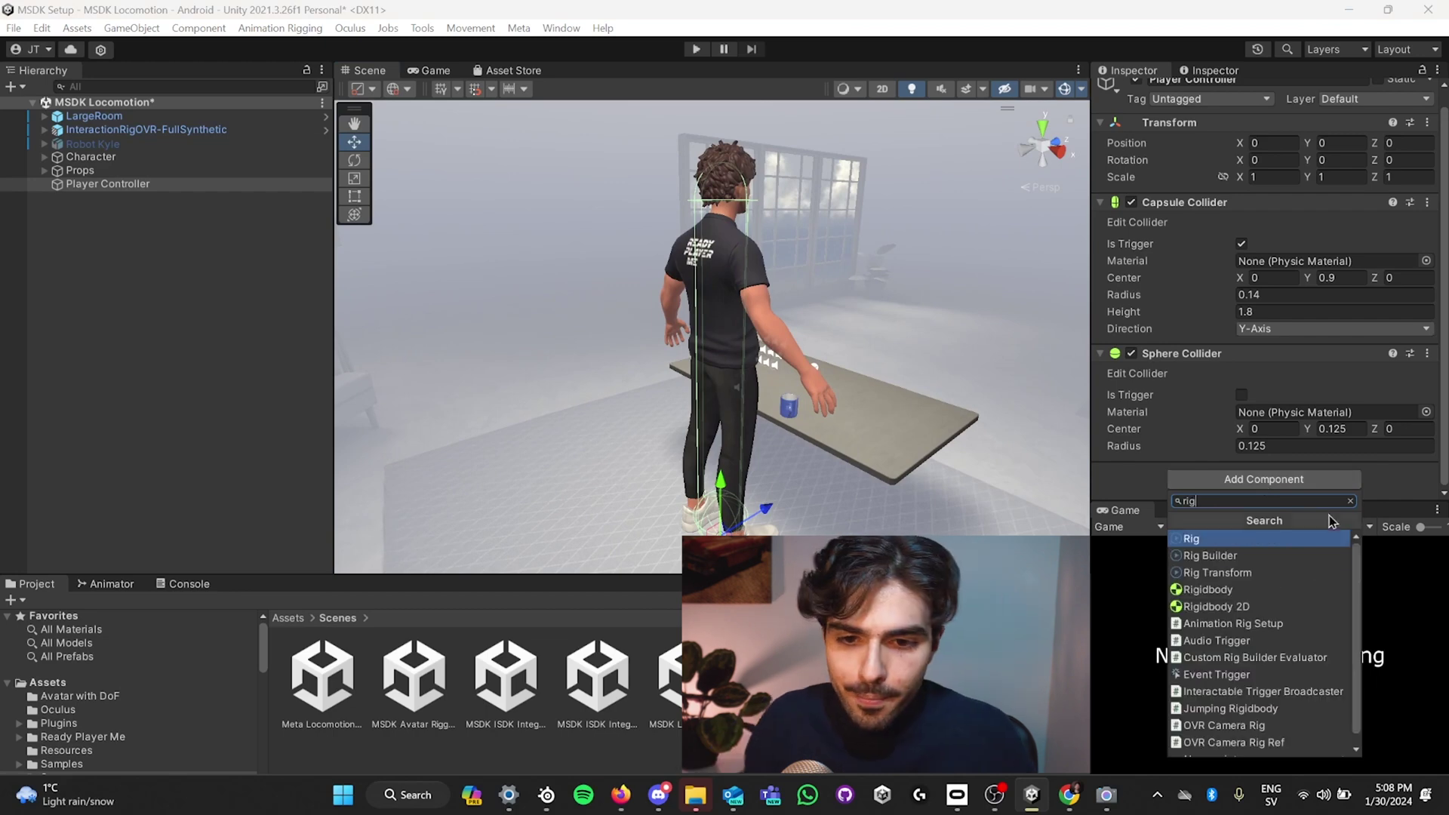
pyautogui.click(1208, 590)
pyautogui.scroll(-3, 1174, 400)
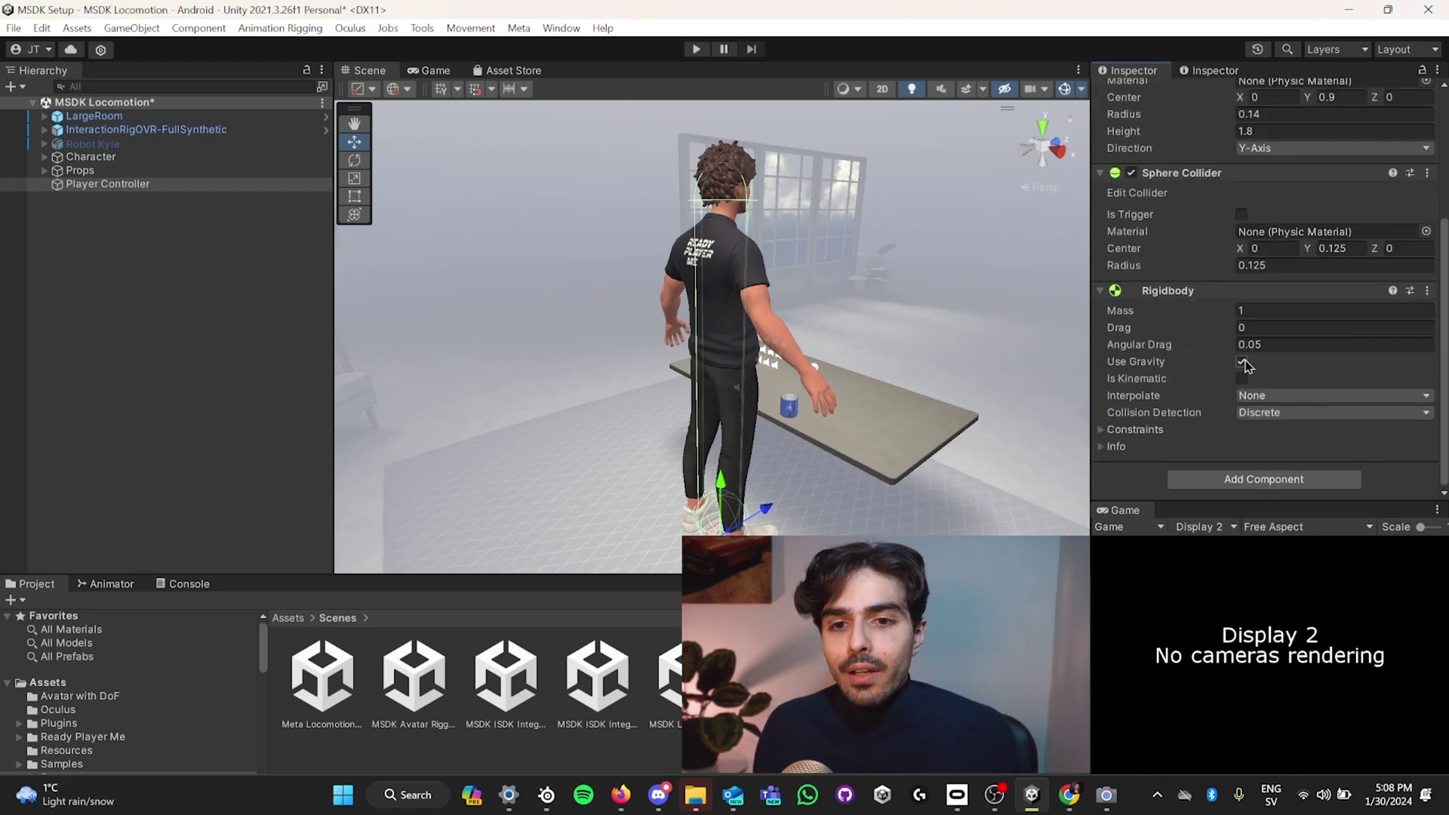
# Add the Sphere Collider Stays Below Hips script to the Player Controller object
pyautogui.click(1247, 477)
pyautogui.write('sh')
pyautogui.press('BackSpace')
pyautogui.write('phere')
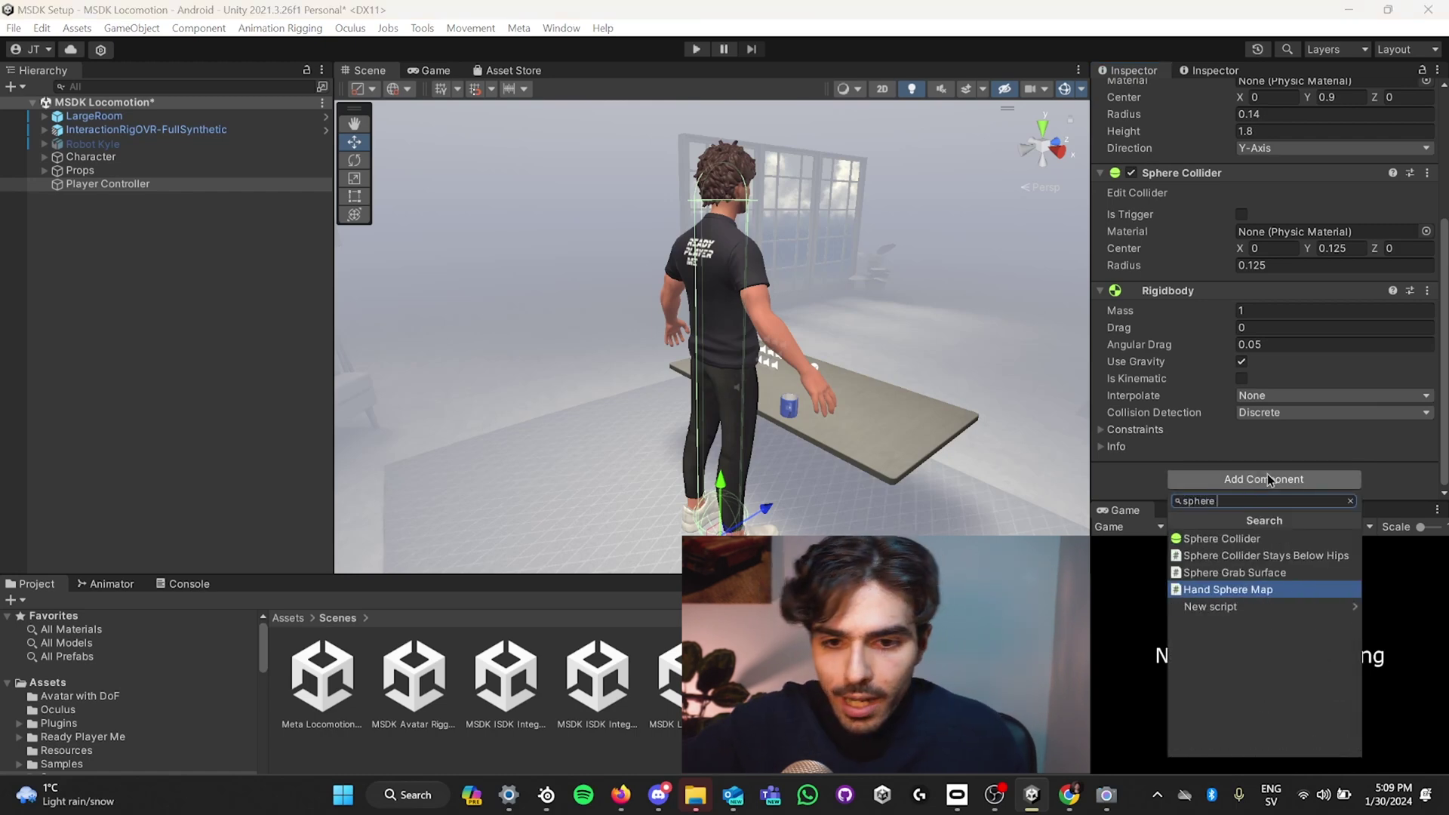
pyautogui.click(1253, 558)
# Assign Player Controller as both the Collider and the Expected Body Capsule of the Sphere Collider Stays Below Hips script
pyautogui.scroll(-5, 1305, 266)
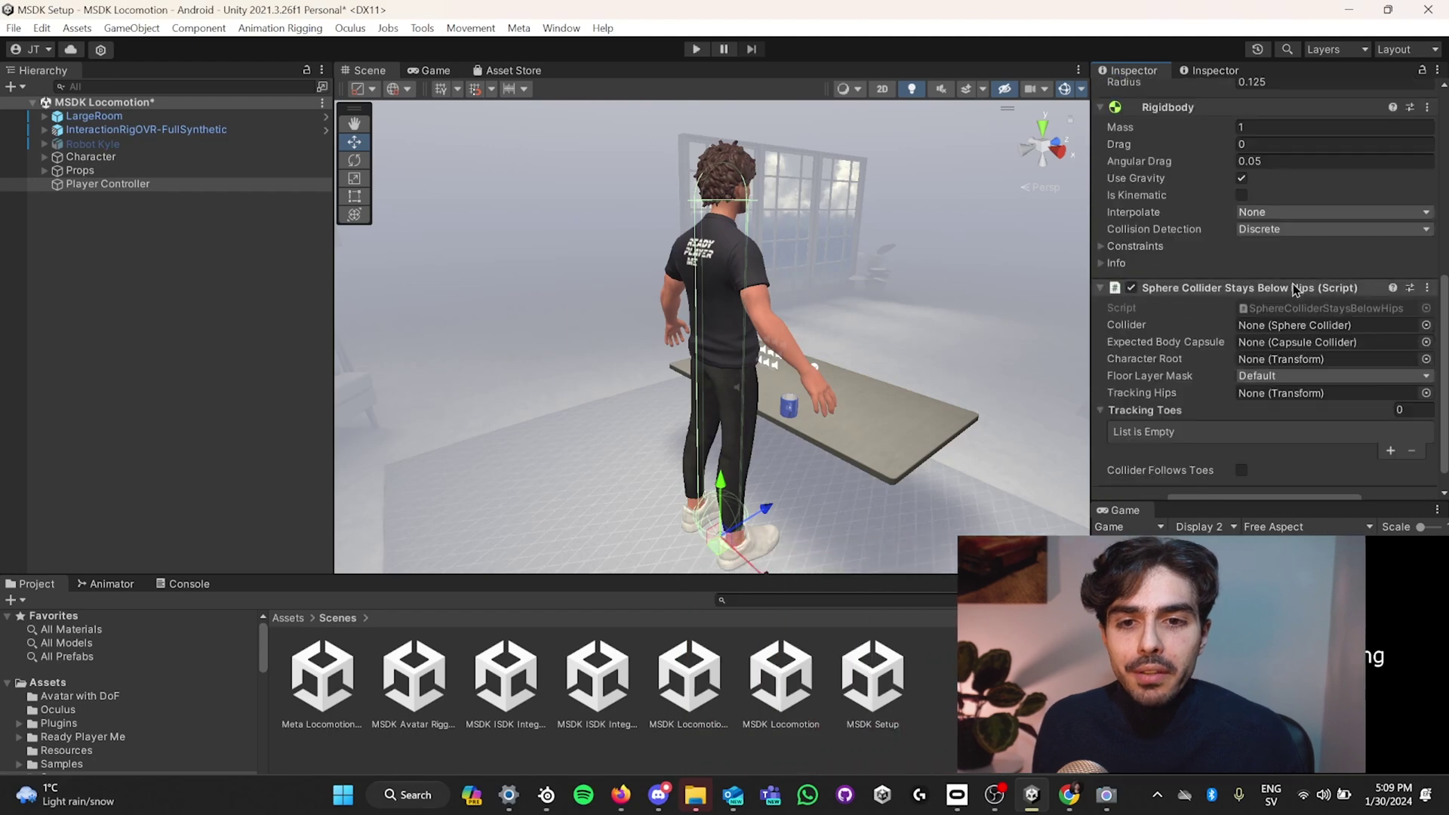
pyautogui.moveTo(108, 185); pyautogui.dragTo(1278, 308)
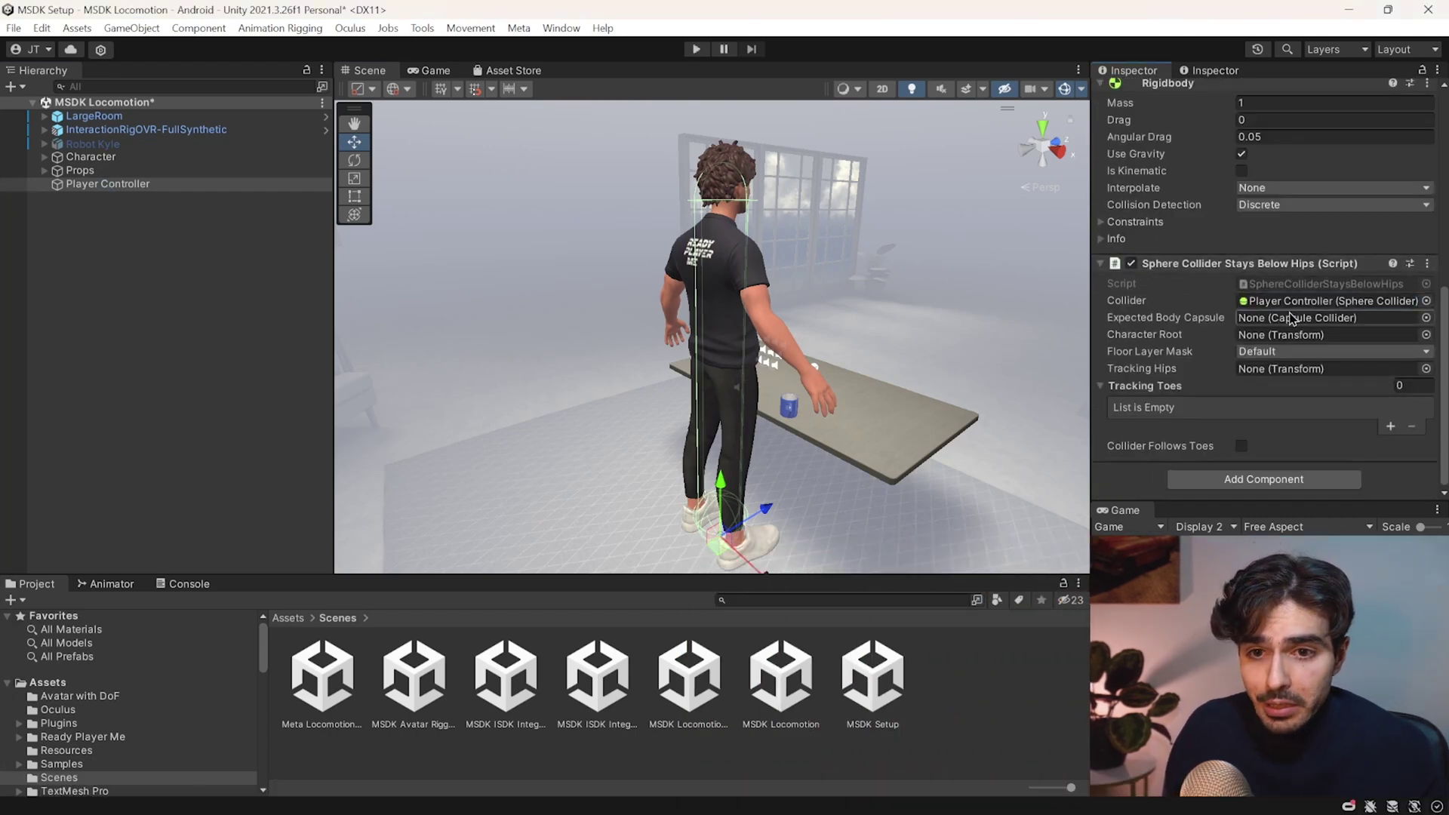
pyautogui.moveTo(156, 184); pyautogui.dragTo(1323, 323)
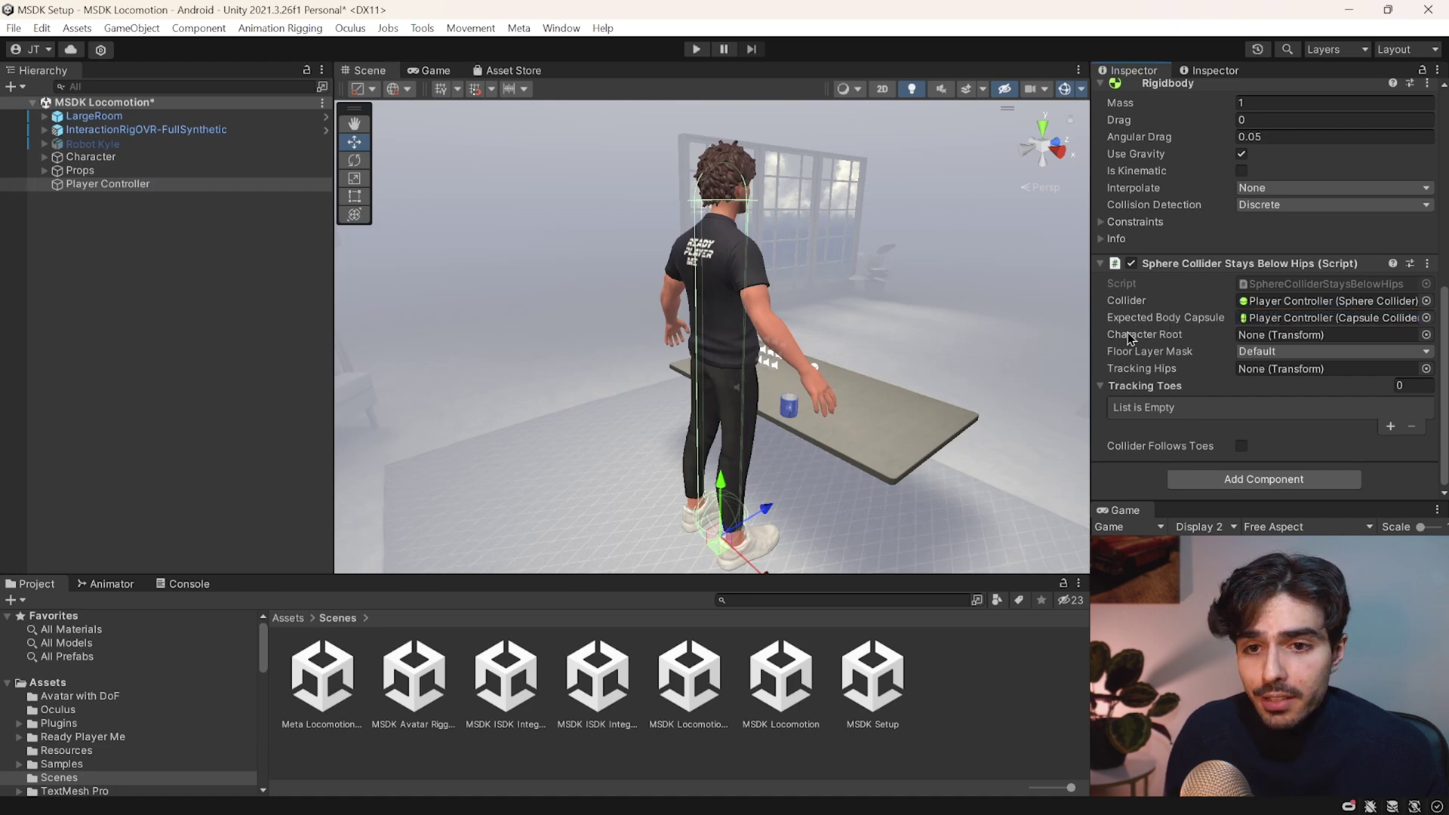
# Assign the Character object as the Character Root of the Sphere Collider Stays Below Hips script
pyautogui.moveTo(91, 157); pyautogui.dragTo(1280, 337)
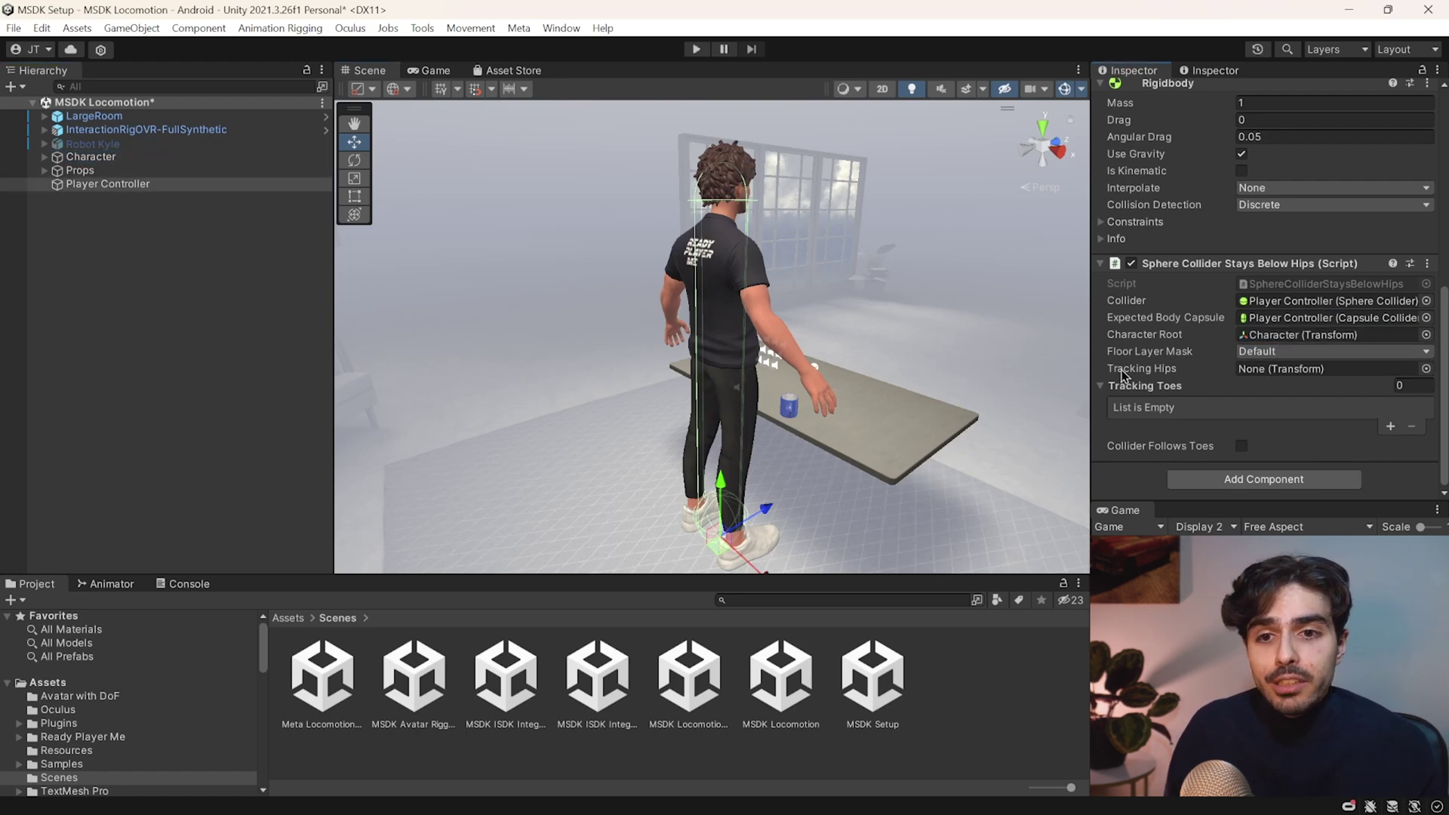
pyautogui.moveTo(1186, 396)
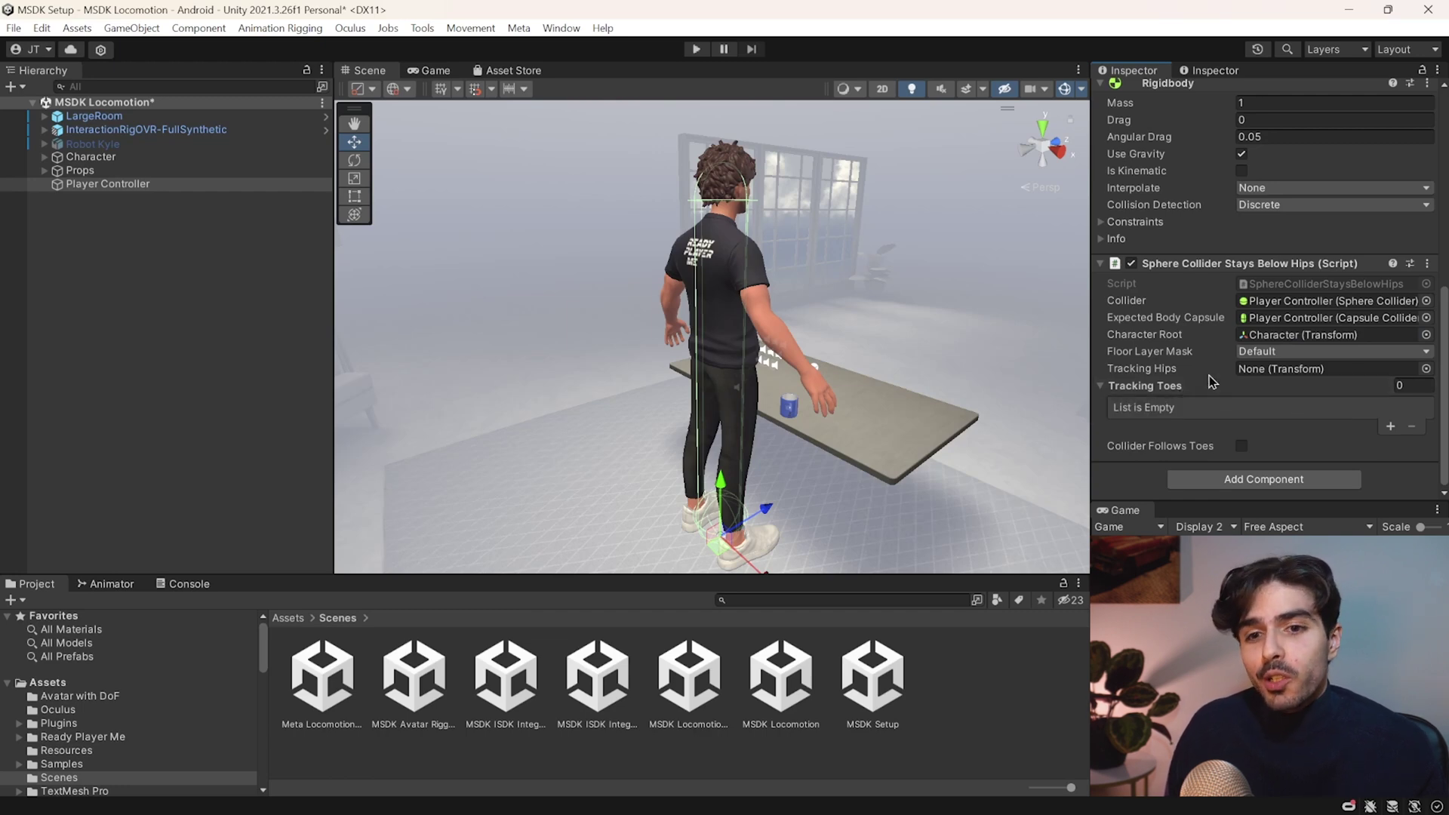
# Examine the avatar configuration of the model under Character to identify which bones are mapped to the hips and the left and right toes
pyautogui.click(44, 156)
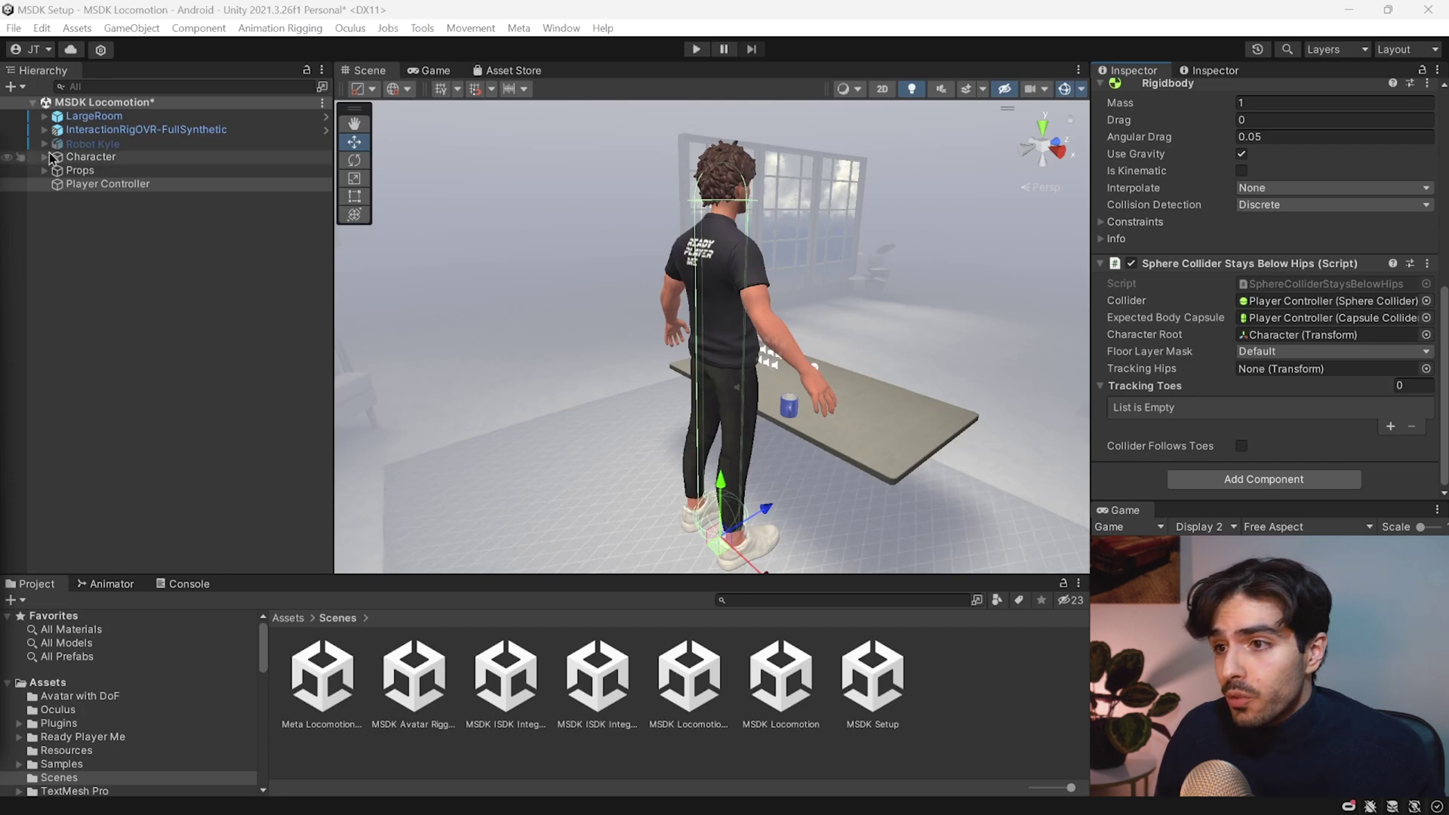
pyautogui.click(95, 171)
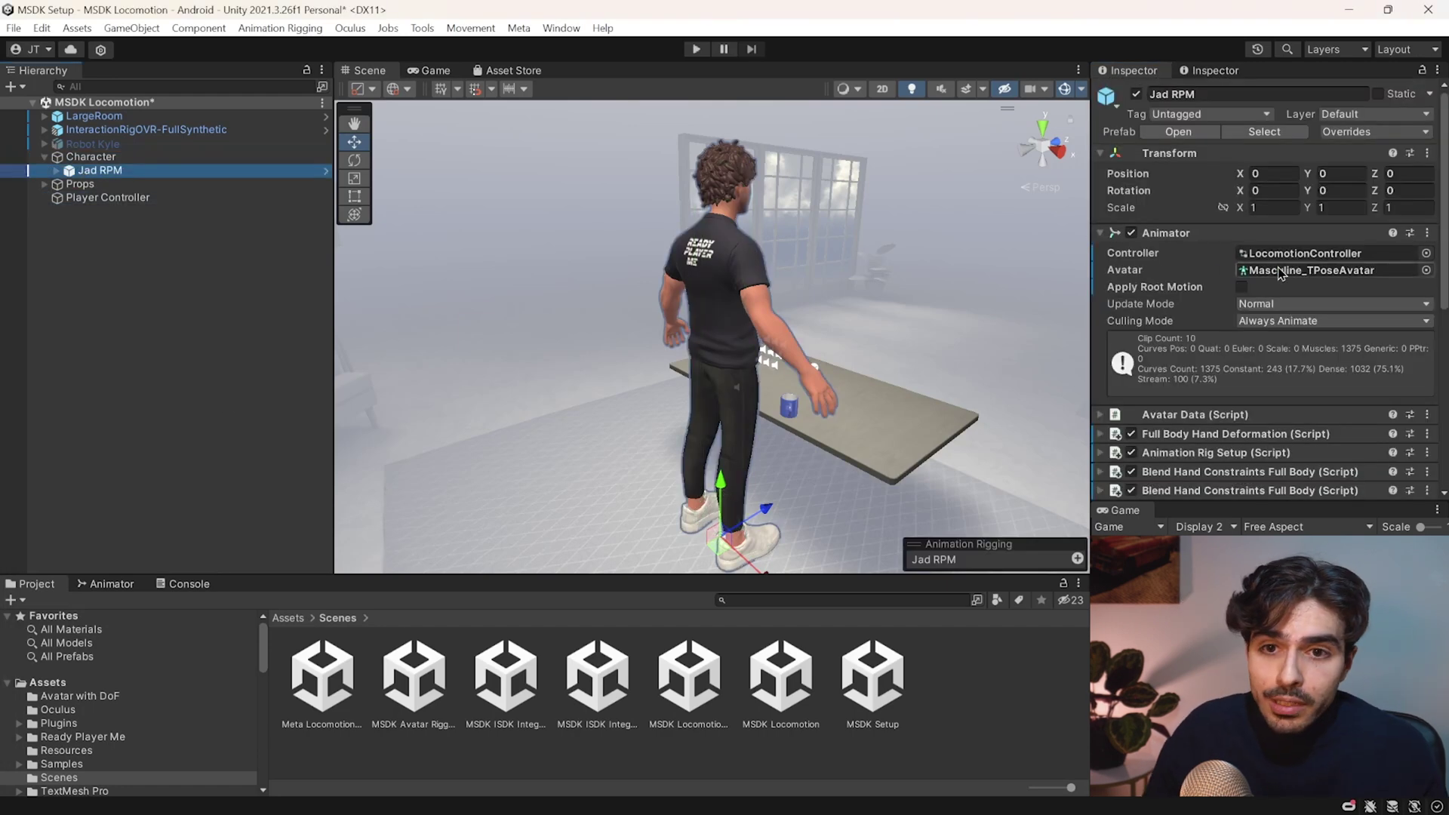
pyautogui.click(1281, 271)
pyautogui.click(701, 674)
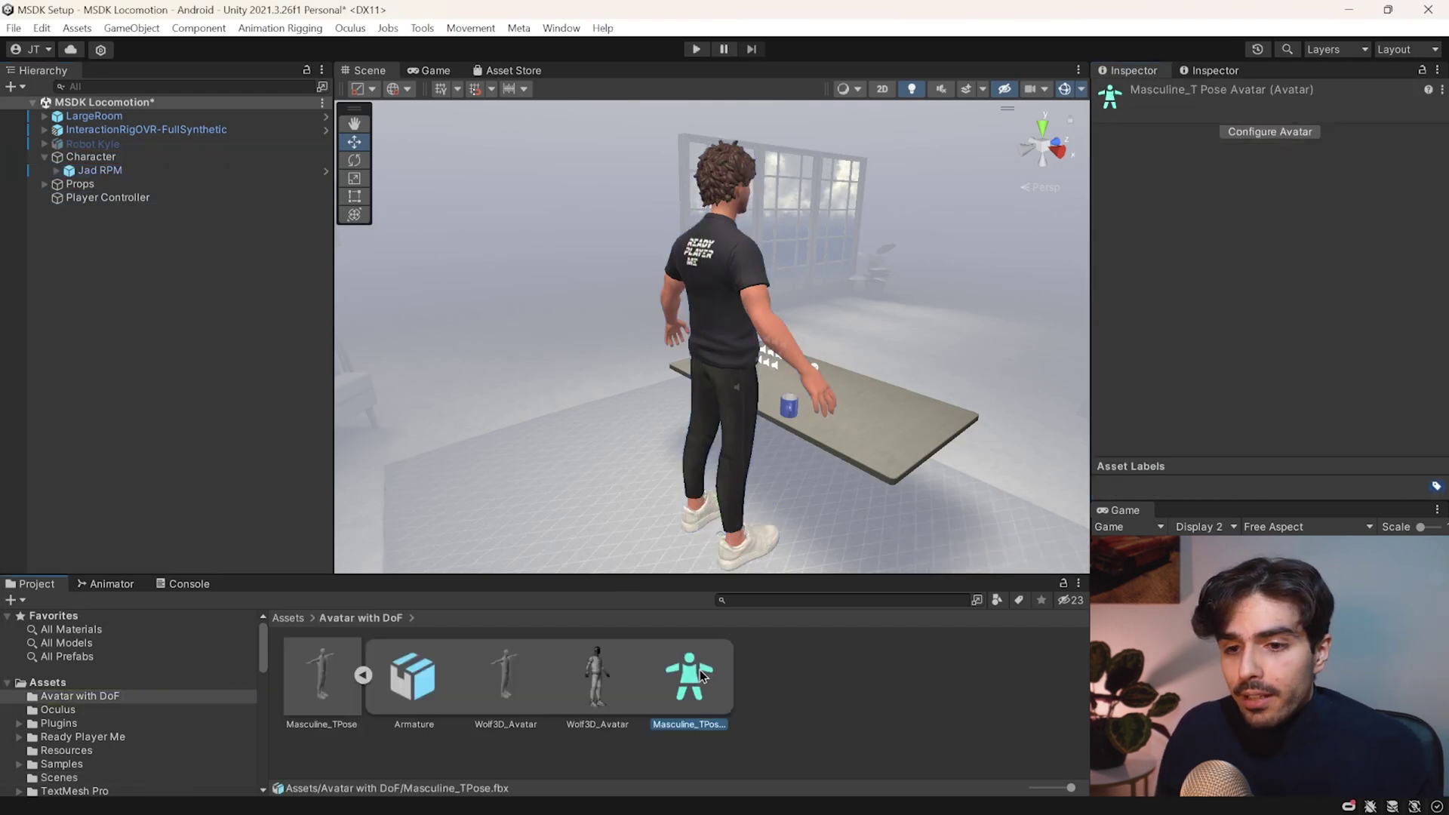
pyautogui.click(1271, 132)
pyautogui.scroll(-5, 1317, 340)
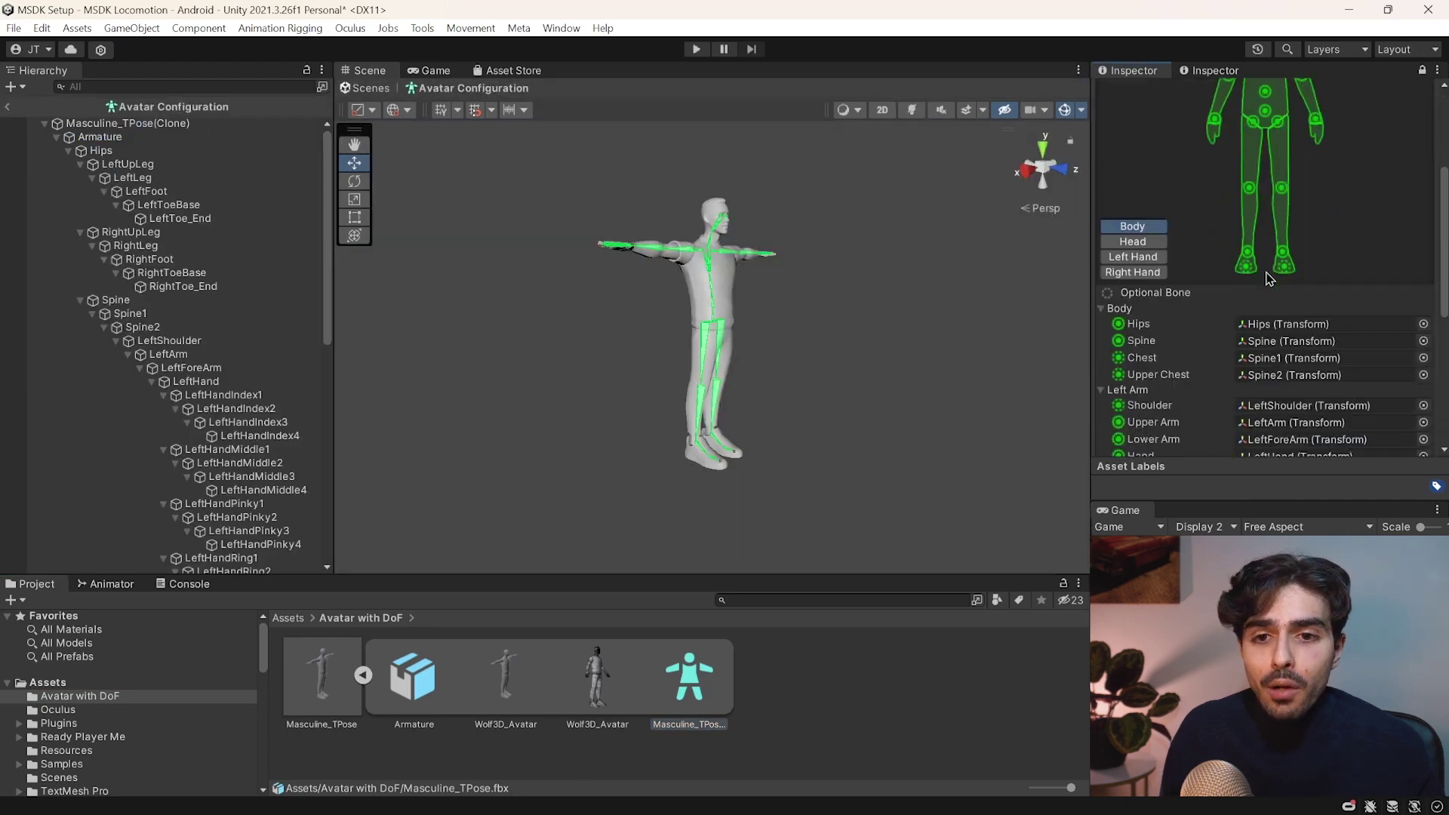
pyautogui.scroll(-2, 1317, 340)
pyautogui.click(1249, 279)
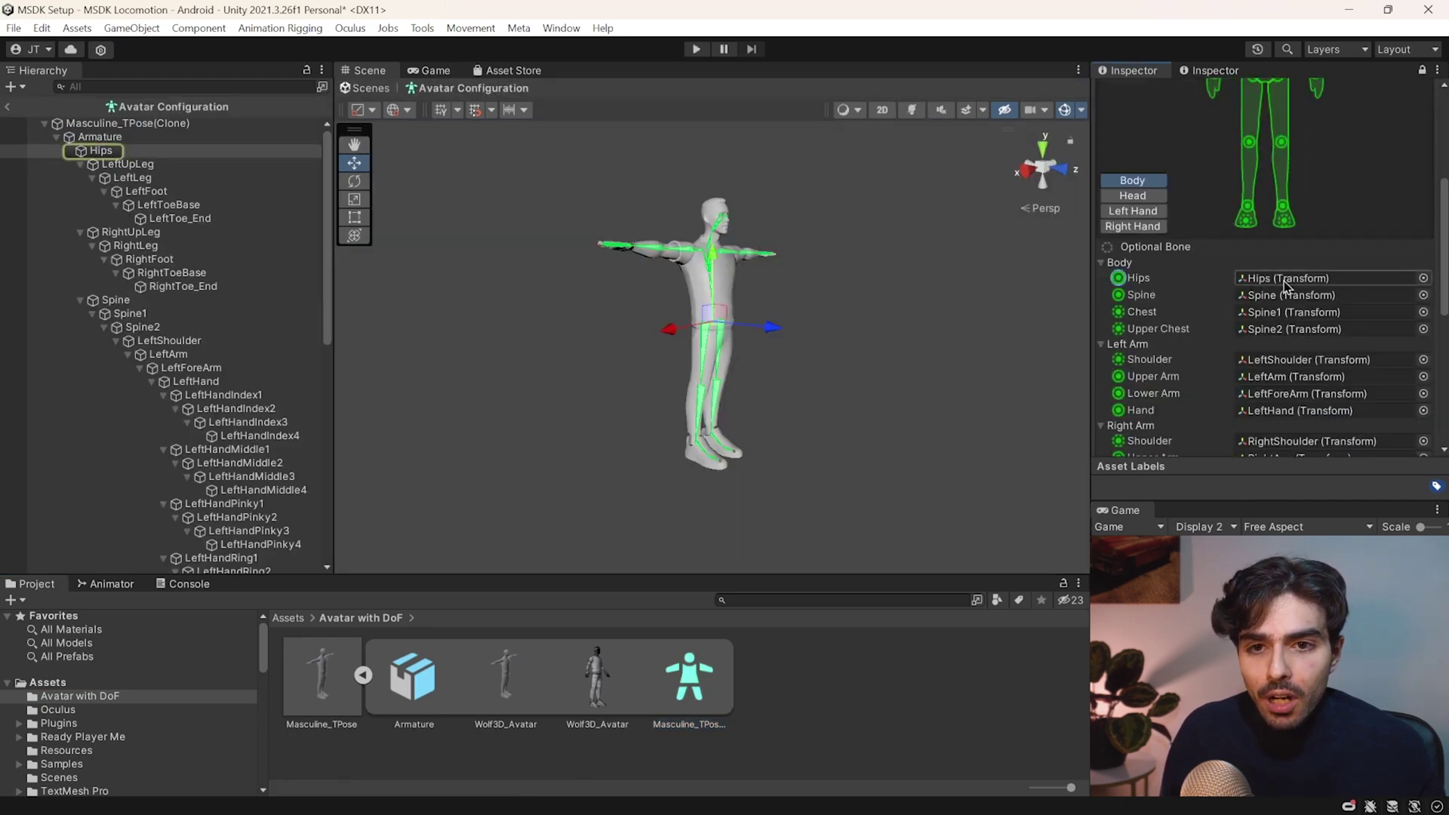
pyautogui.scroll(-6, 1208, 317)
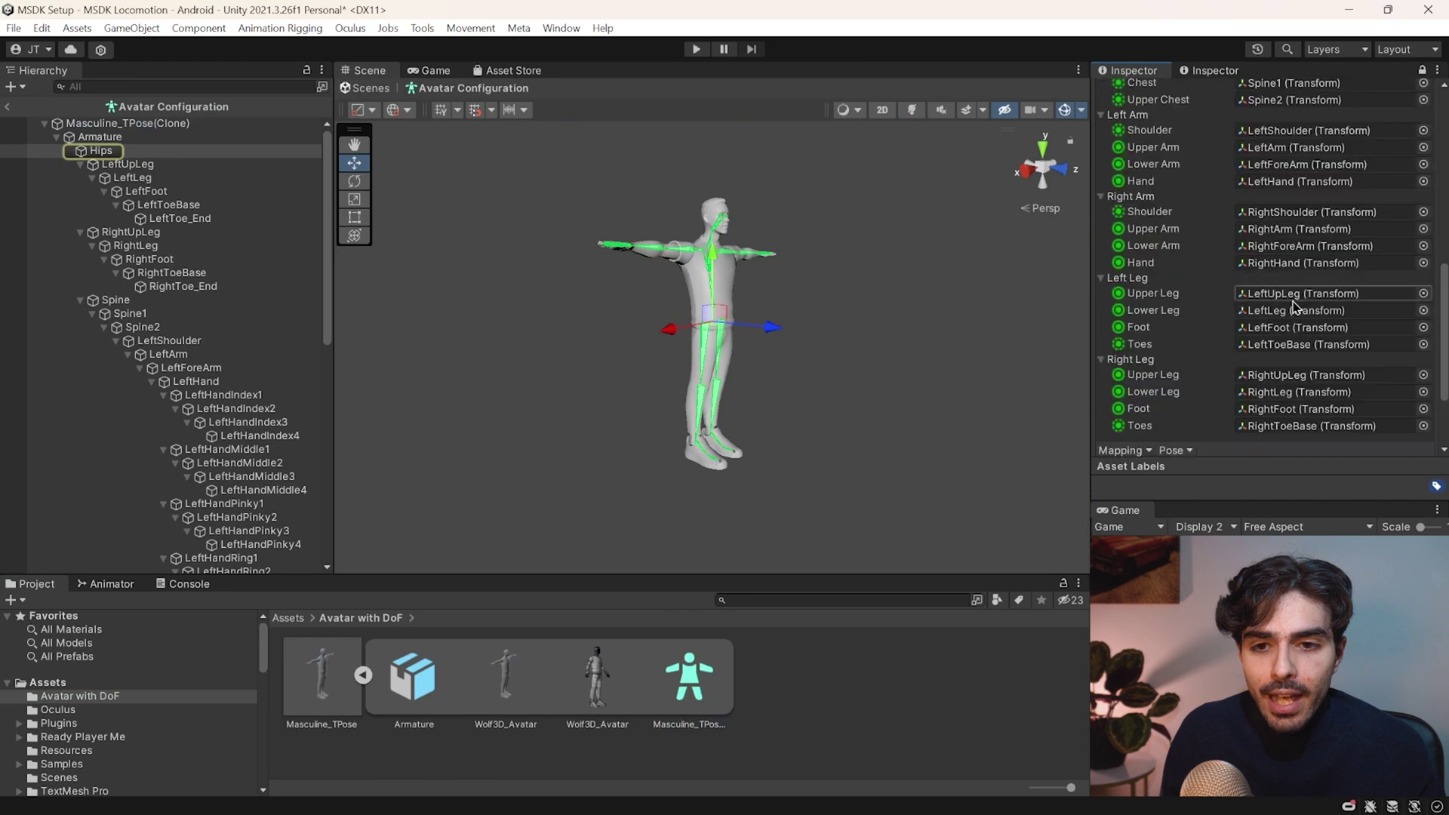
pyautogui.click(1174, 348)
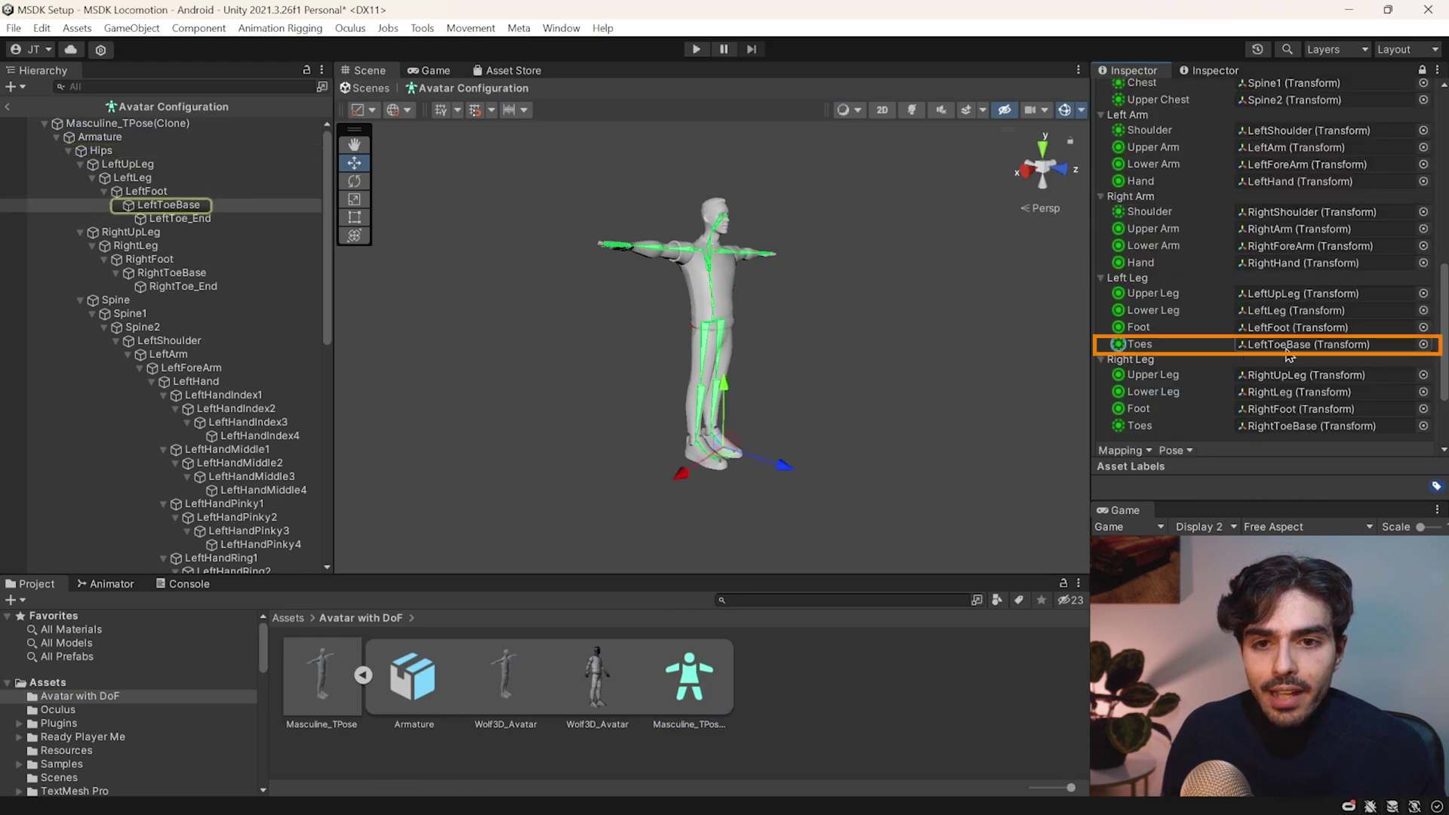
pyautogui.click(1140, 427)
pyautogui.click(1285, 427)
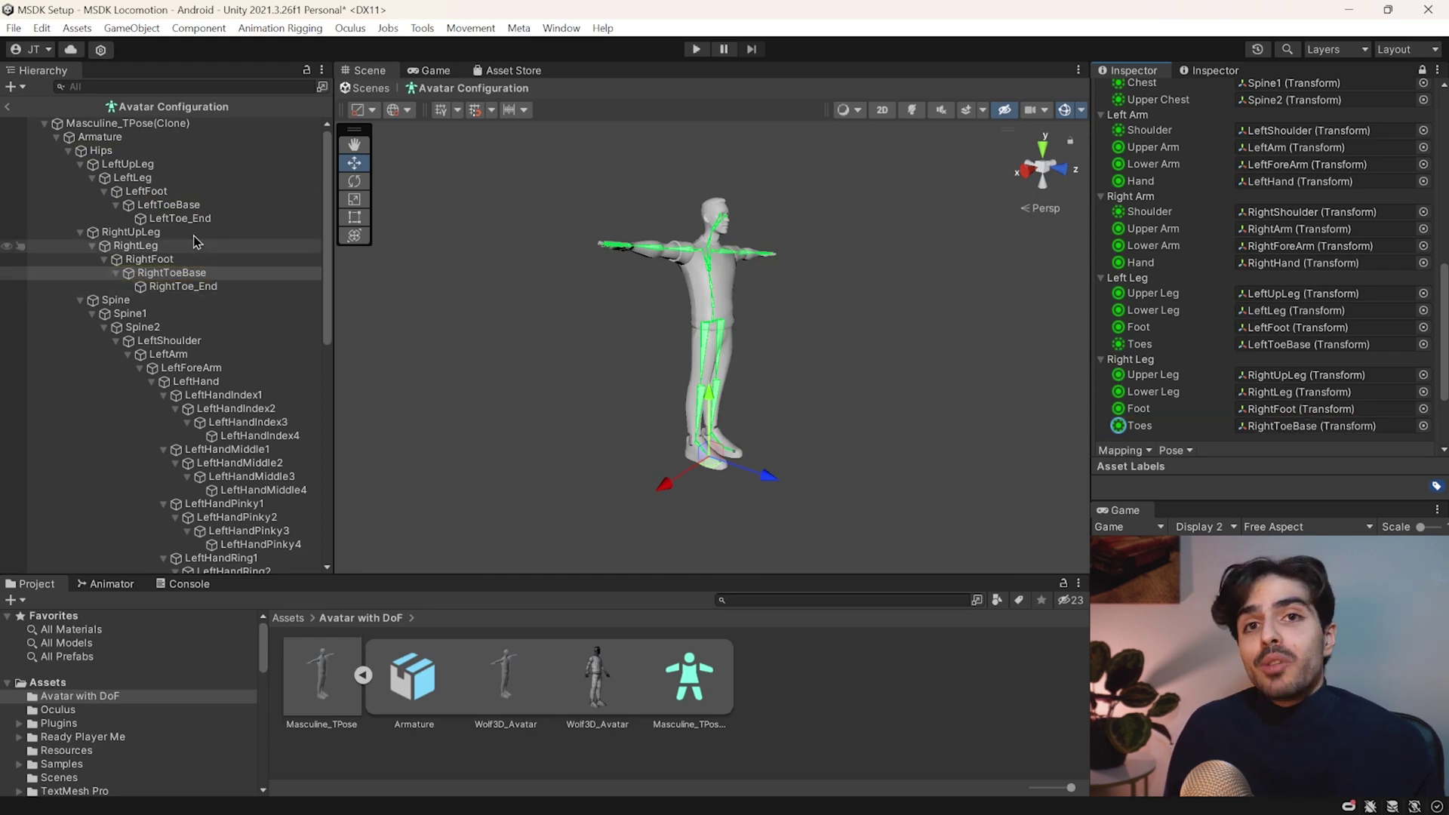
pyautogui.click(10, 108)
# Assign the Hips bone from the avatar's Armature as Tracking Hips in Player Controller's Sphere Collider Stays Below Hips script
pyautogui.click(110, 199)
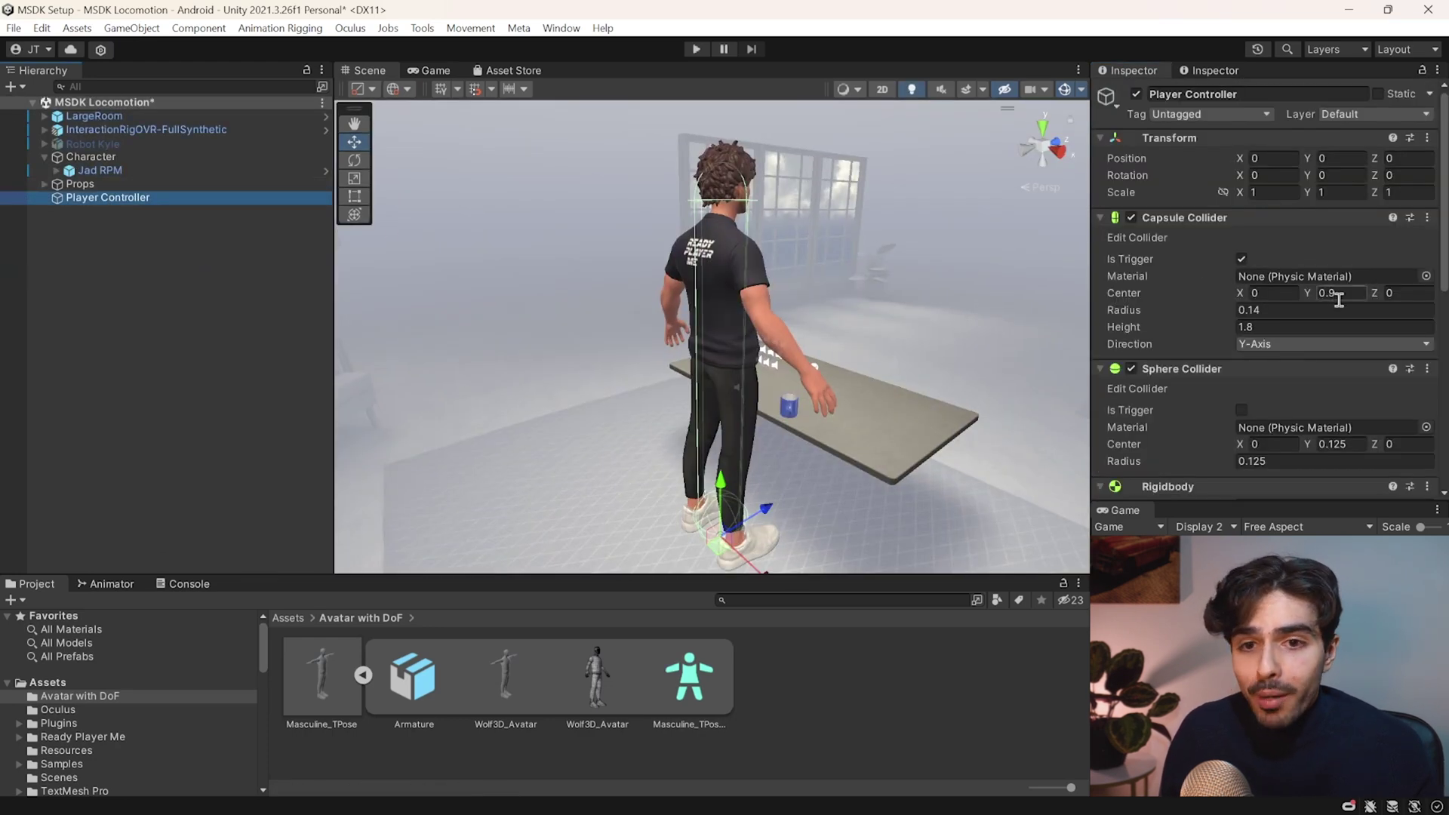
pyautogui.scroll(-5, 1339, 300)
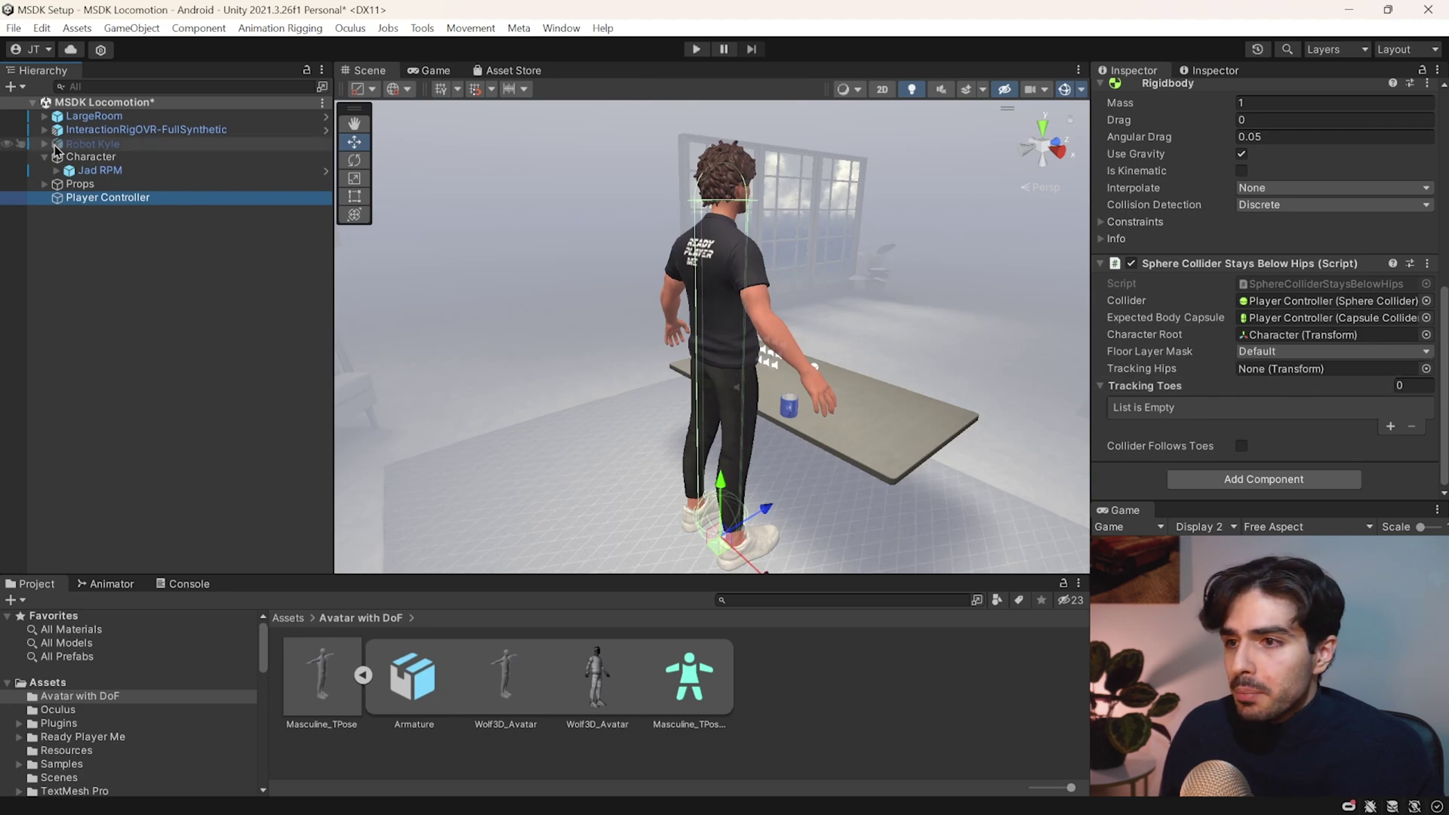
pyautogui.click(56, 172)
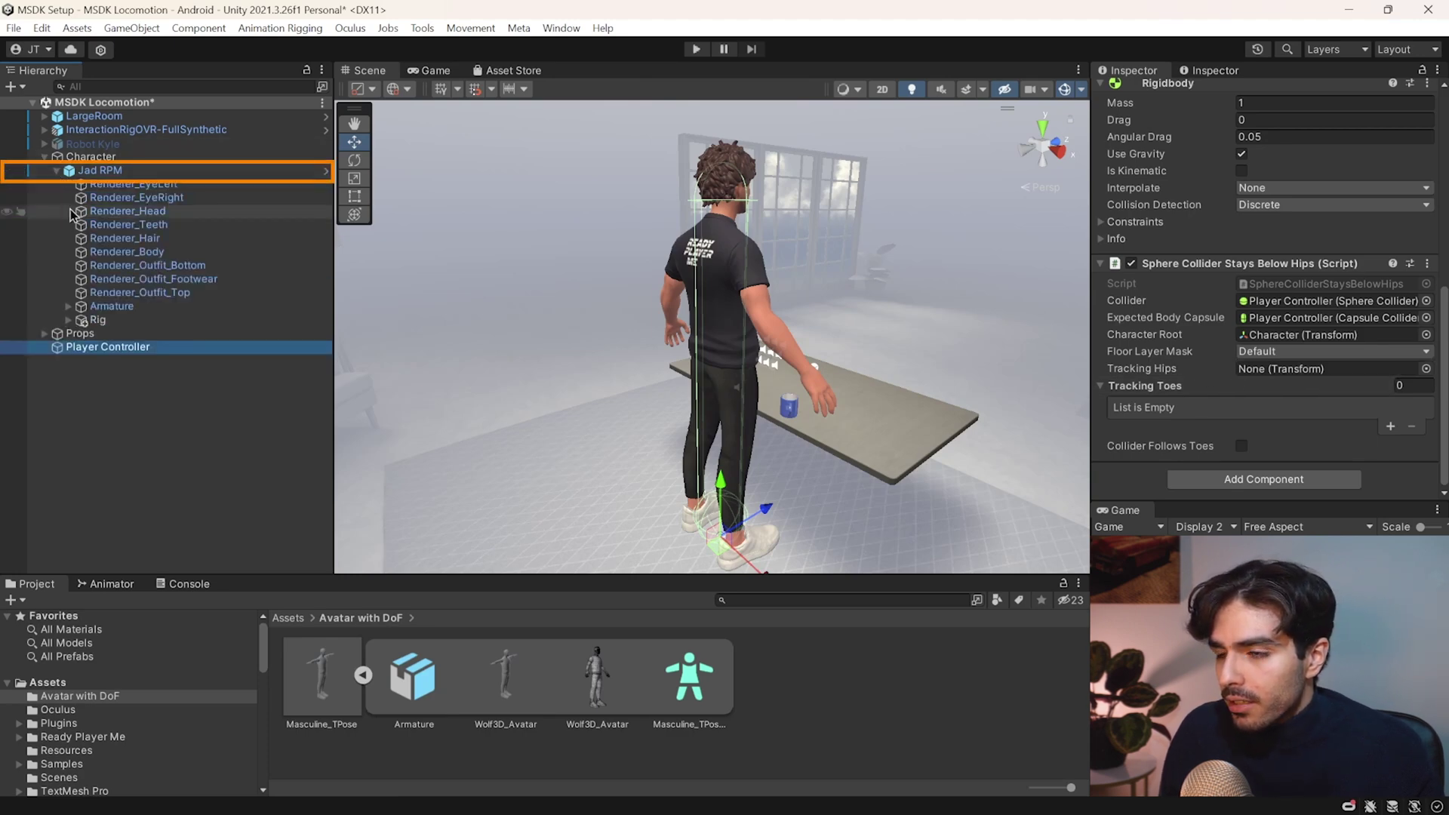
pyautogui.click(68, 307)
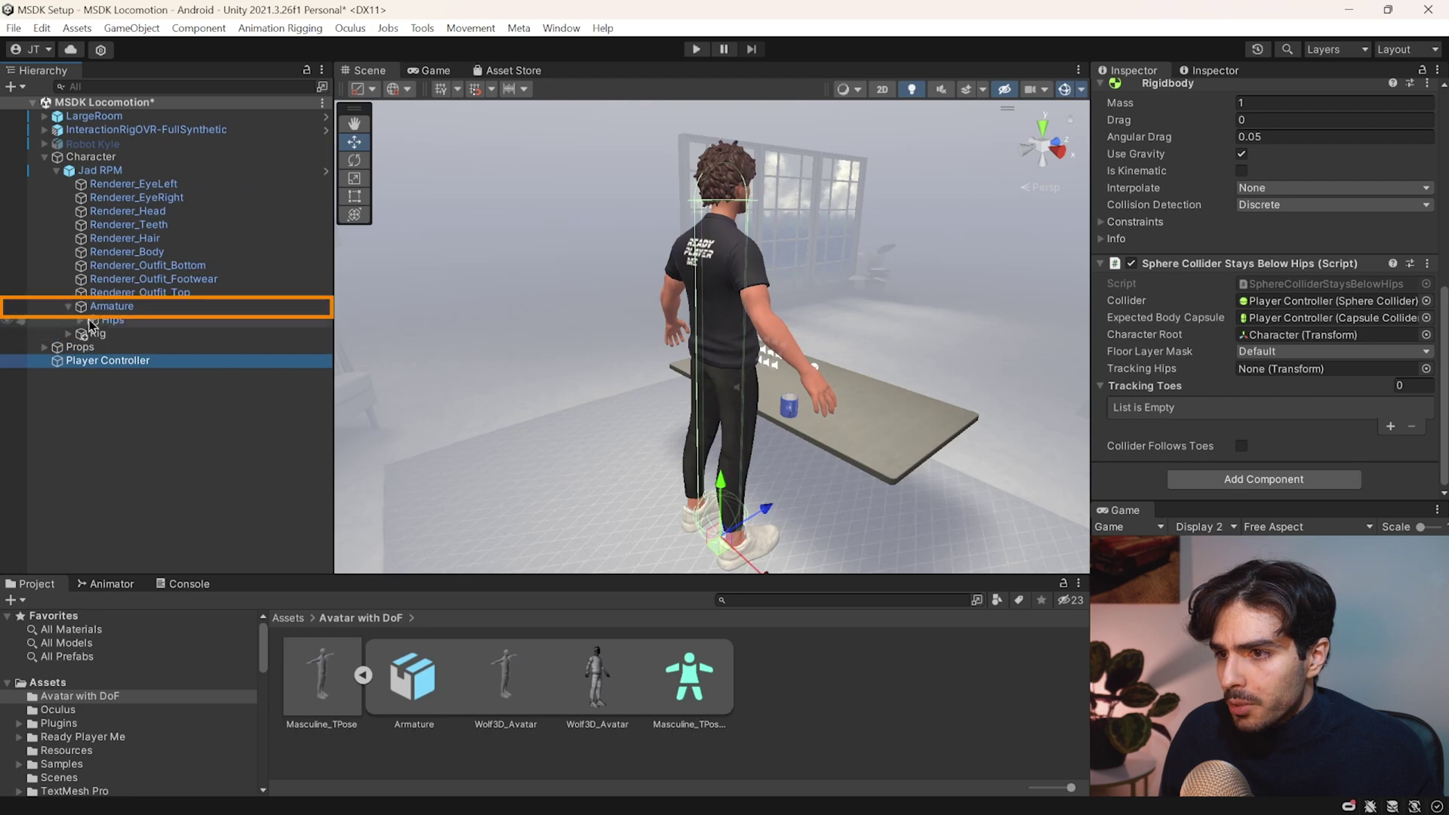
pyautogui.moveTo(89, 326); pyautogui.dragTo(1283, 370)
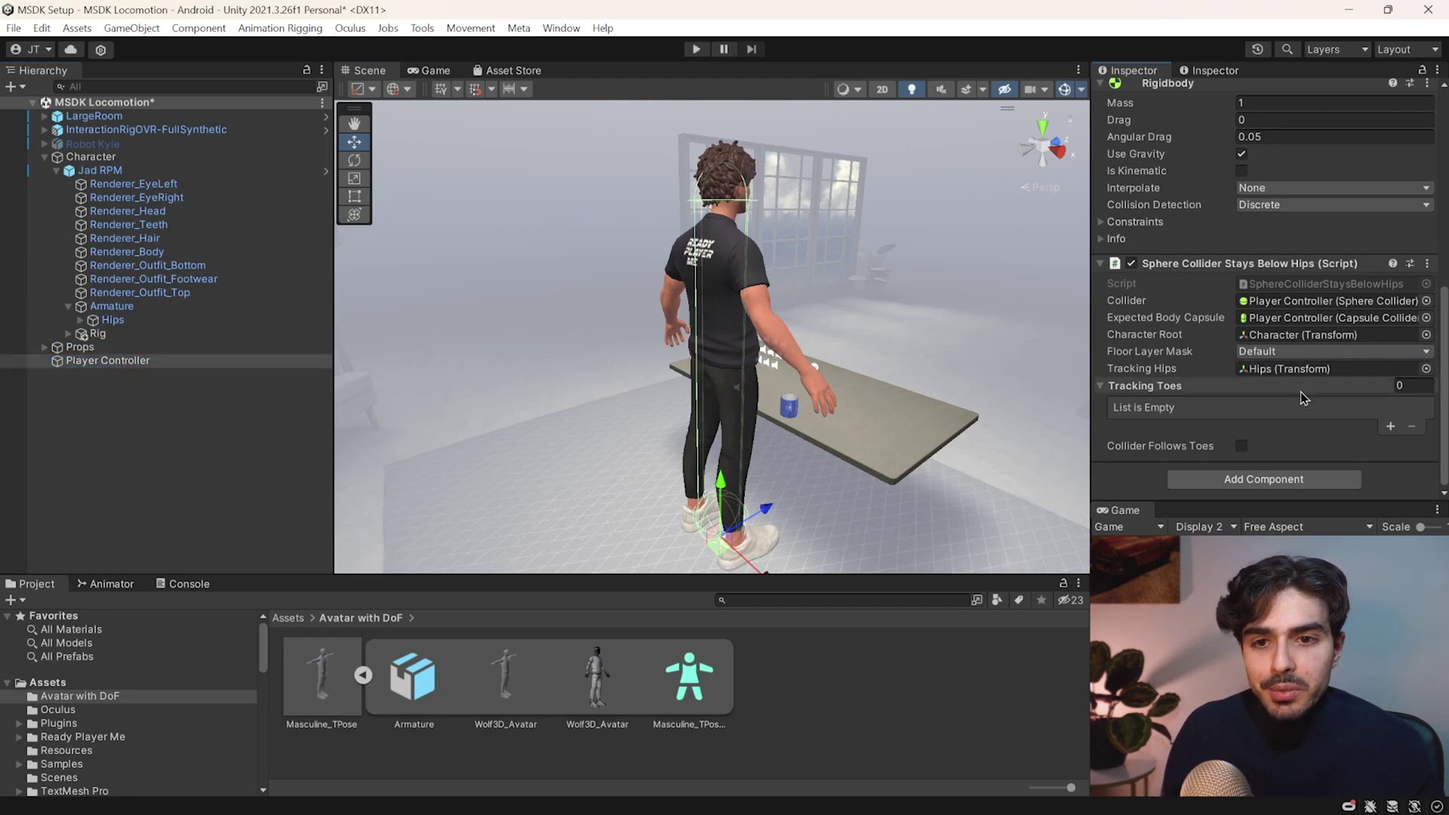
# Add two Tracking Toes elements and assign the avatar's LeftToeBase to Element 0 and RightToeBase to Element 1
pyautogui.click(1391, 428)
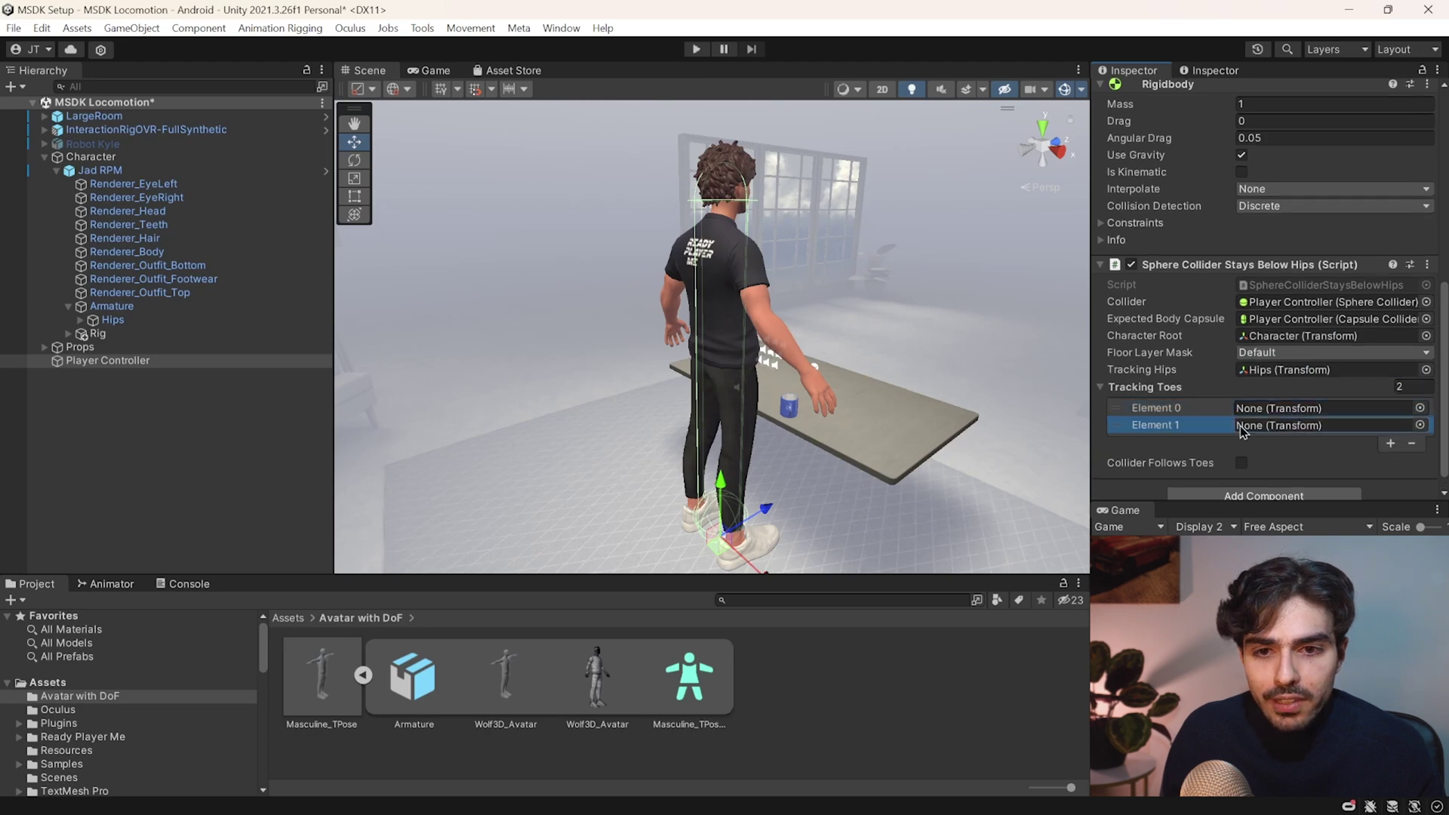
pyautogui.click(1392, 427)
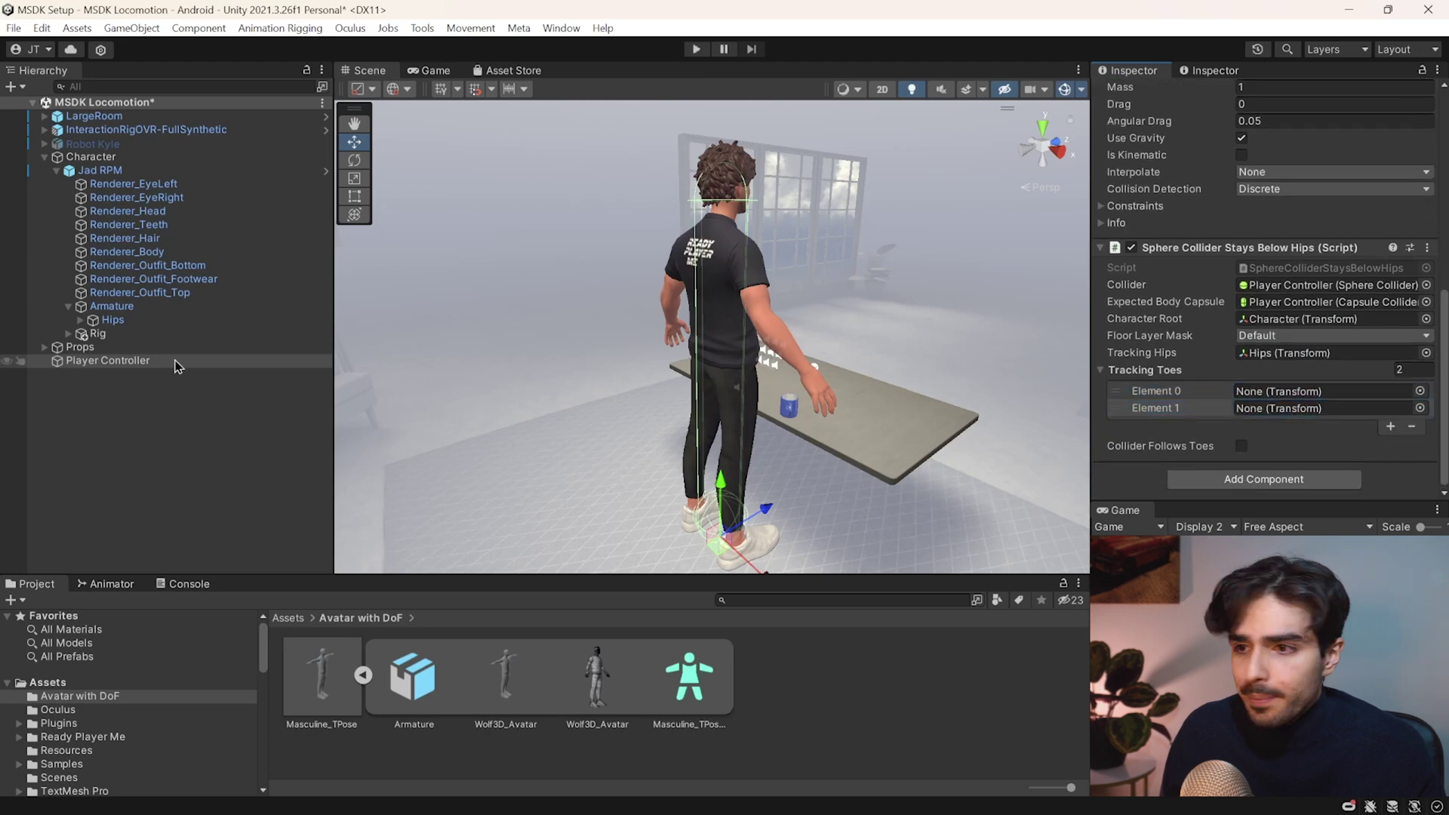
pyautogui.click(80, 320)
pyautogui.click(92, 348)
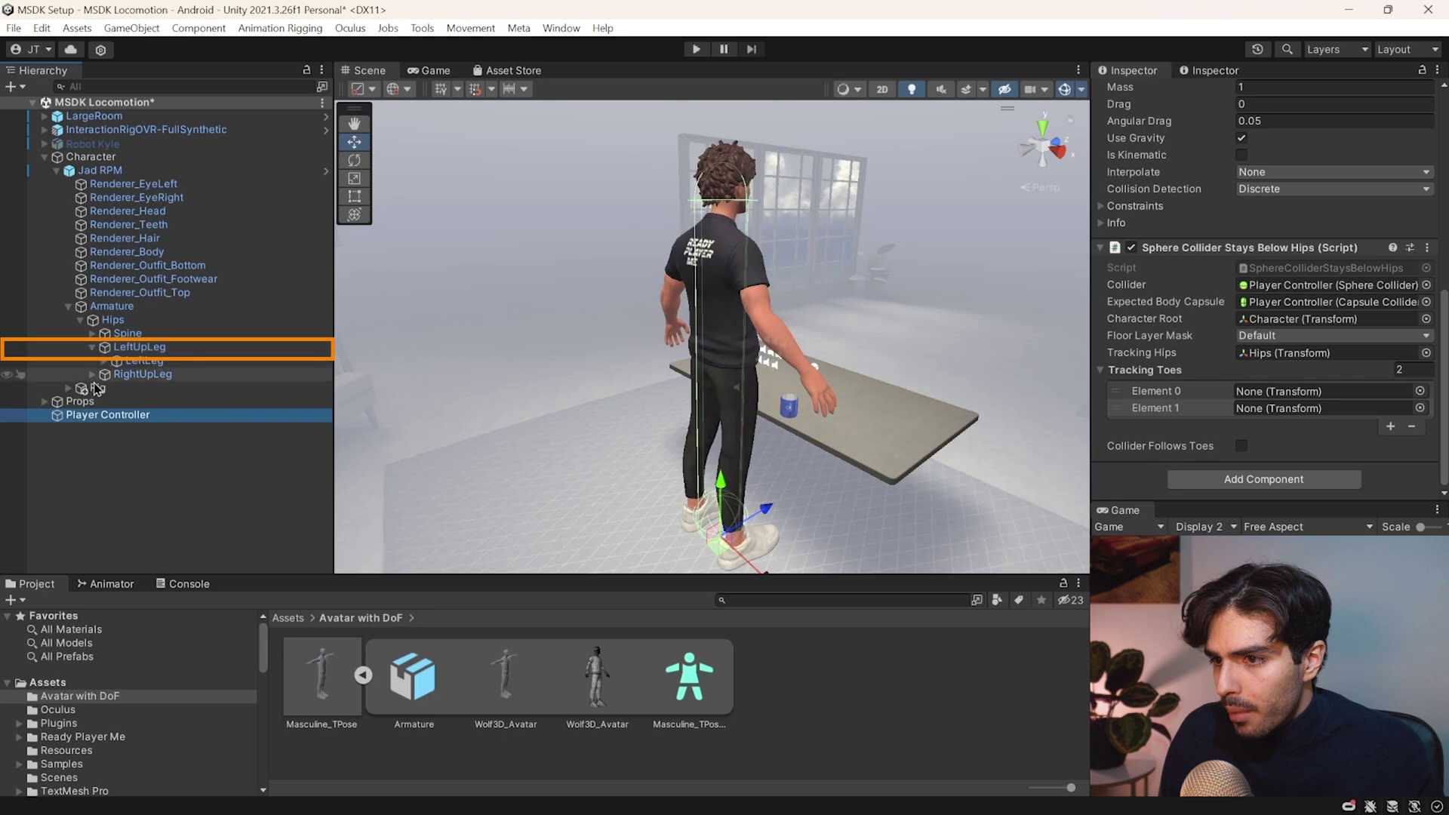
pyautogui.click(92, 374)
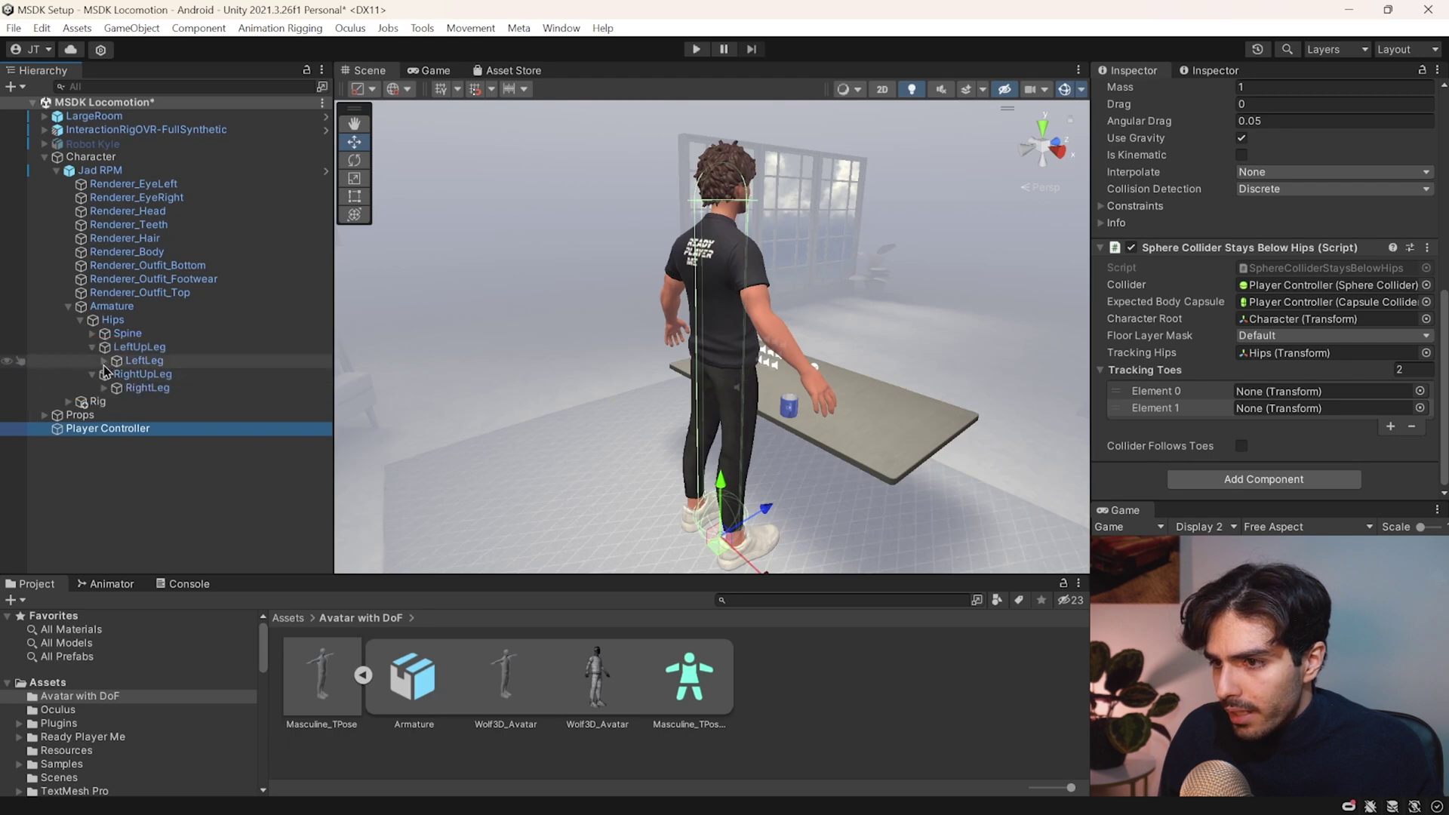
pyautogui.click(105, 361)
pyautogui.click(116, 375)
pyautogui.click(104, 415)
pyautogui.click(116, 429)
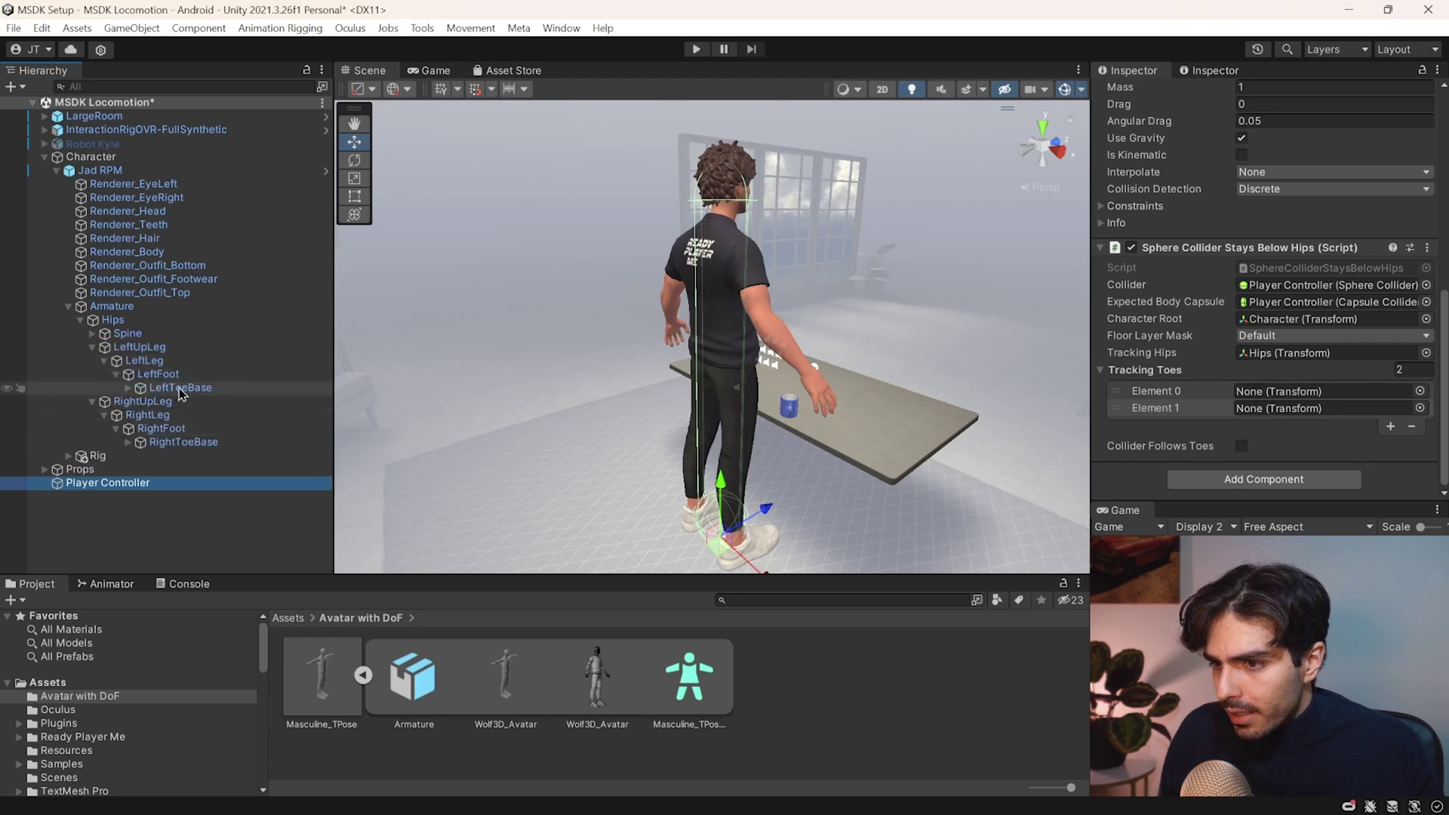
pyautogui.moveTo(181, 388); pyautogui.dragTo(1303, 393)
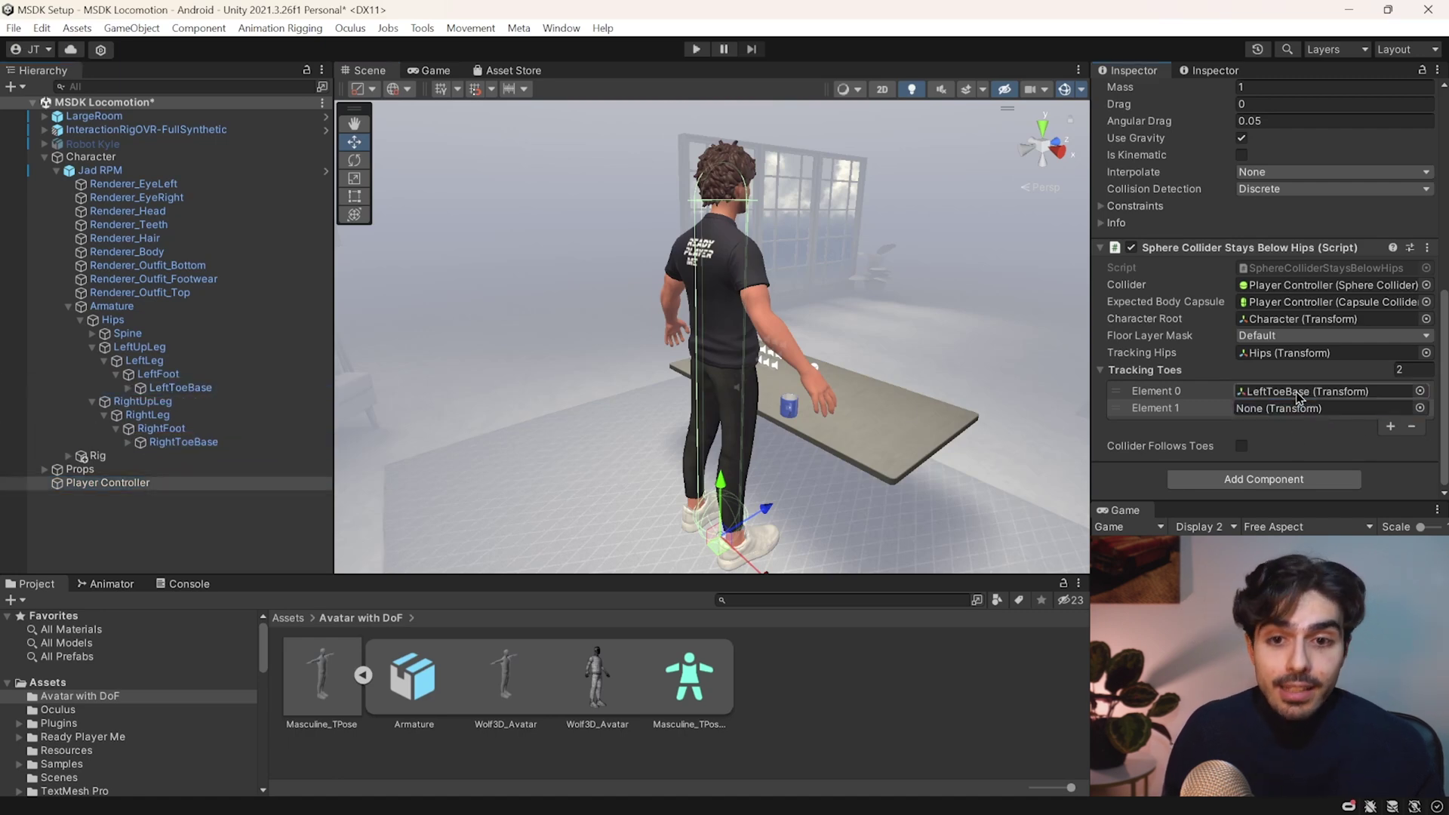
pyautogui.moveTo(948, 417); pyautogui.dragTo(1321, 408)
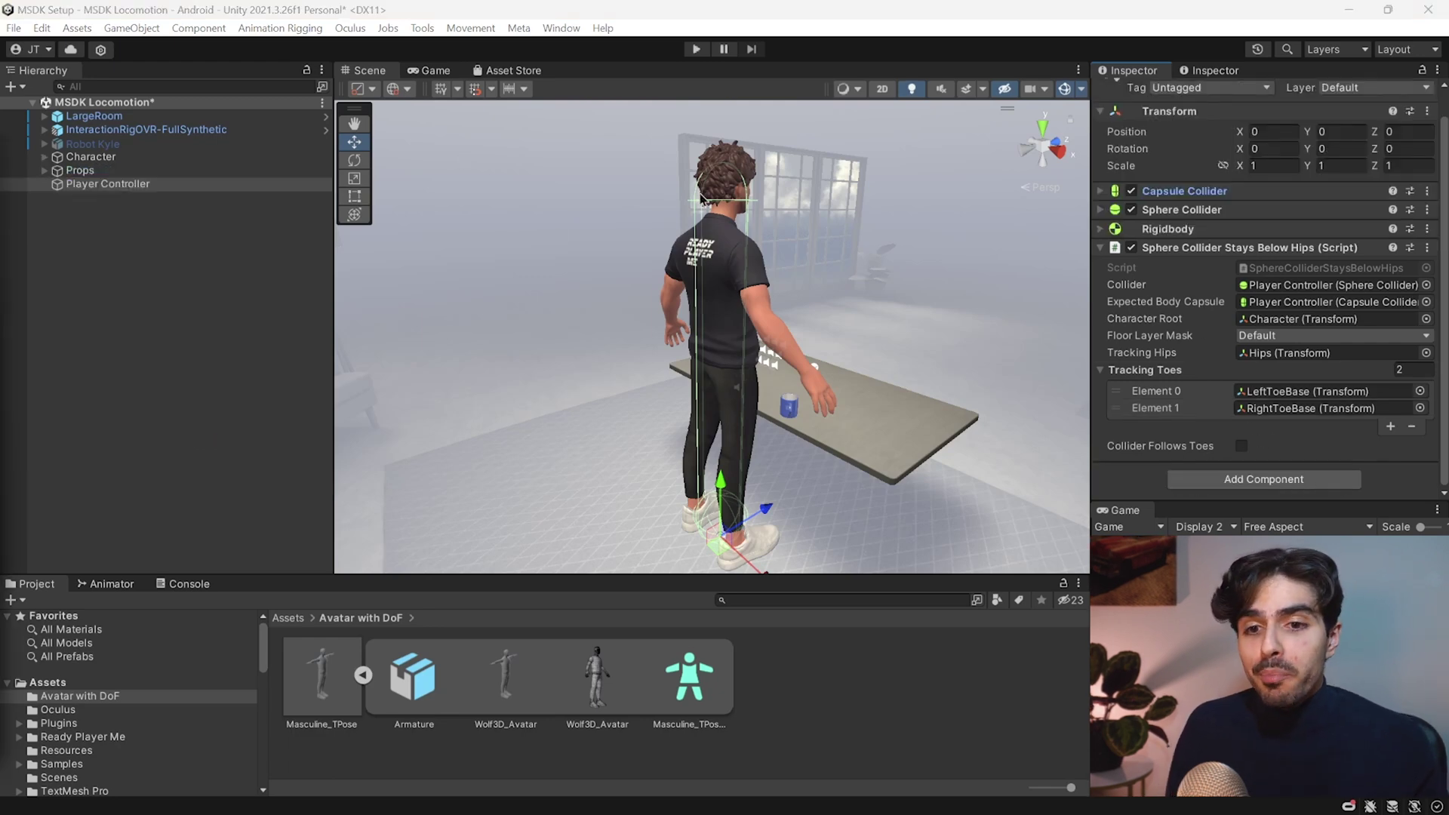
# Add the Movement SDK Locomotion script to Player Controller and assign Player Controller as its Rigidbody
pyautogui.click(1257, 477)
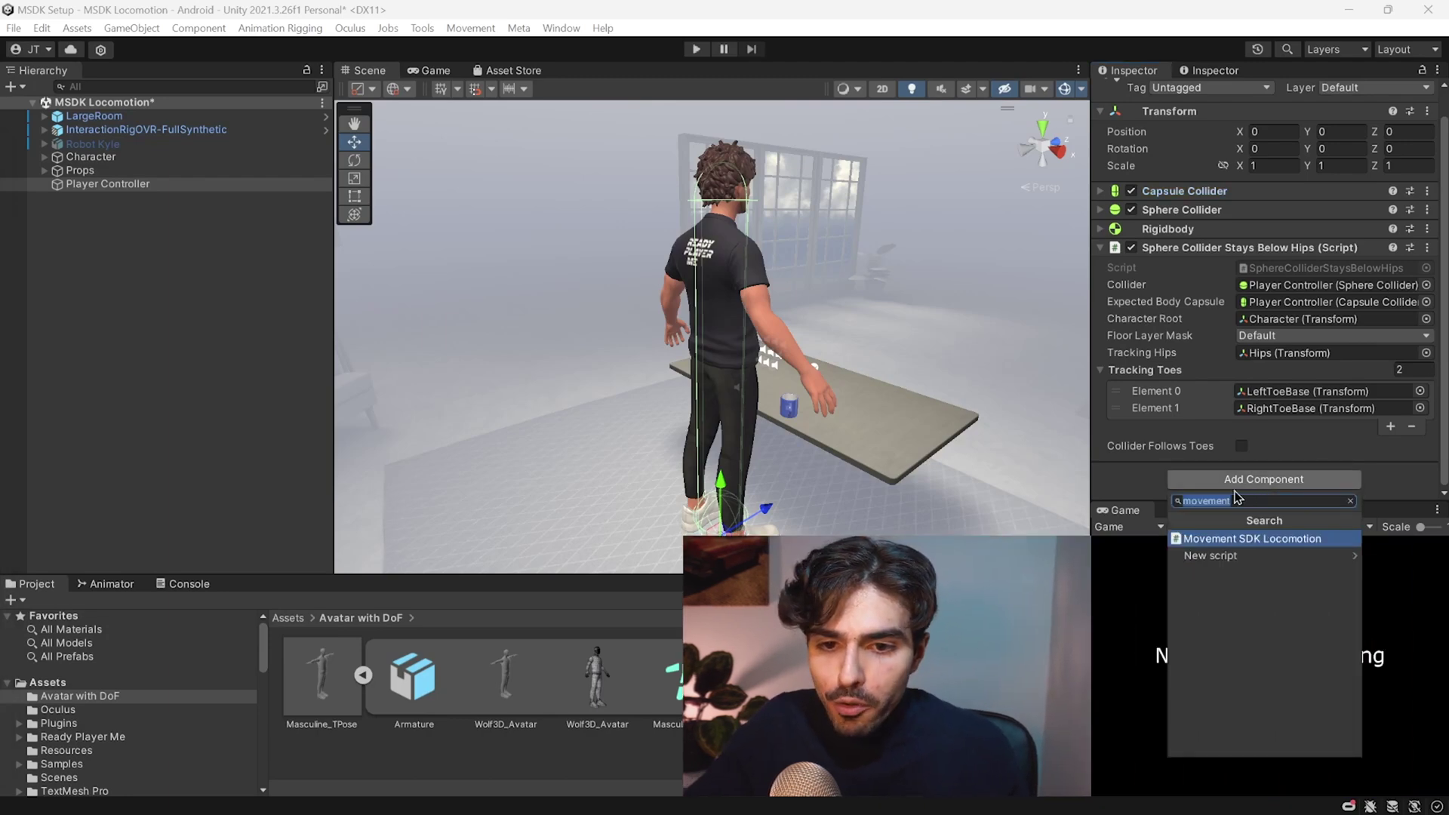
pyautogui.click(1276, 539)
pyautogui.scroll(-5, 1257, 293)
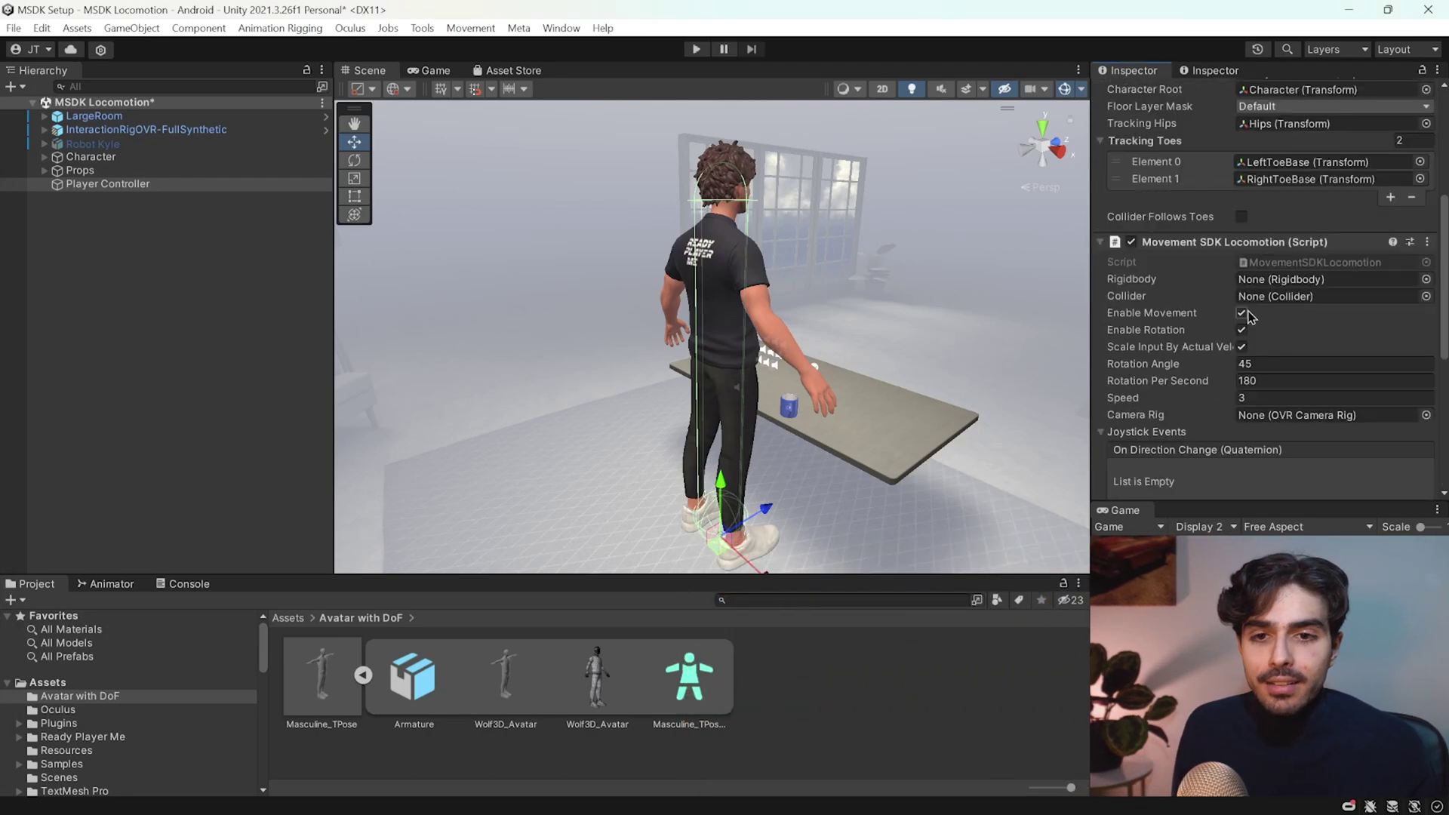
pyautogui.moveTo(111, 194); pyautogui.dragTo(1279, 275)
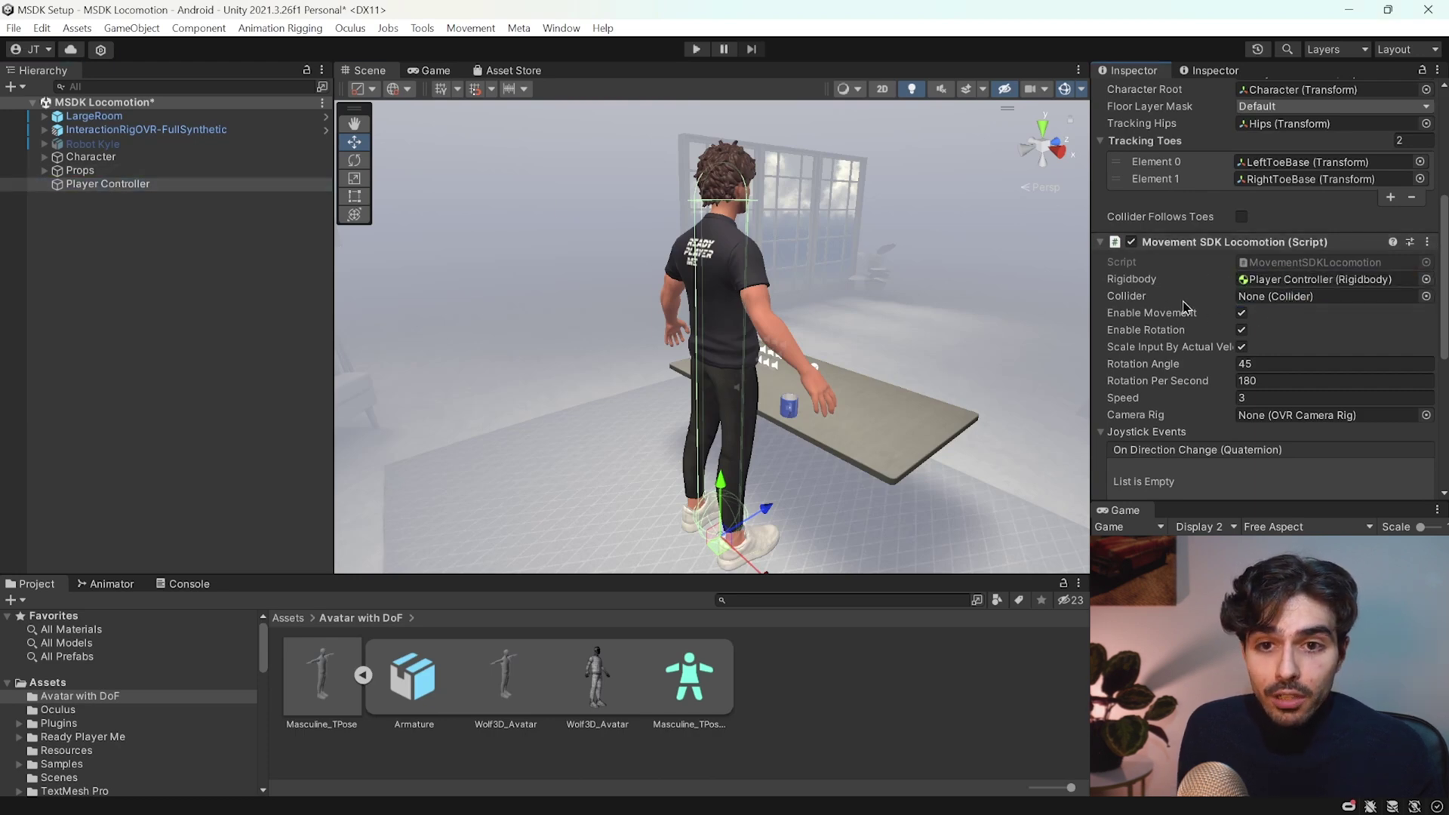
# Assign Player Controller's Sphere Collider as the Collider of the Movement SDK Locomotion script
pyautogui.scroll(6, 1314, 317)
pyautogui.moveTo(1183, 238); pyautogui.dragTo(1242, 460)
pyautogui.moveTo(1279, 222); pyautogui.dragTo(1273, 404)
pyautogui.scroll(-3, 1297, 350)
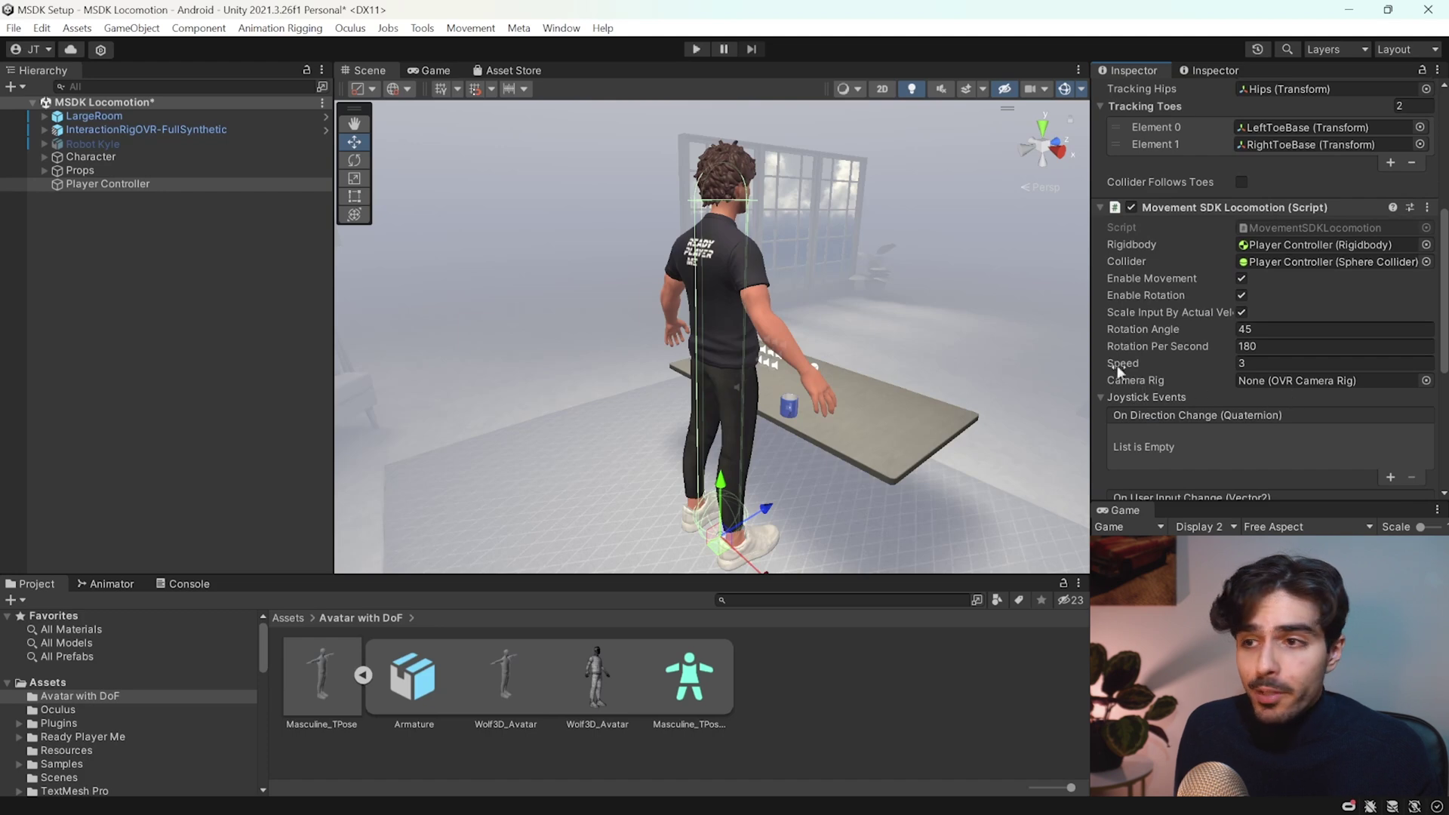
# Assign OVRCameraRig from InteractionRigOVR-FullSynthetic as the Camera Rig of the Movement SDK Locomotion script
pyautogui.click(45, 130)
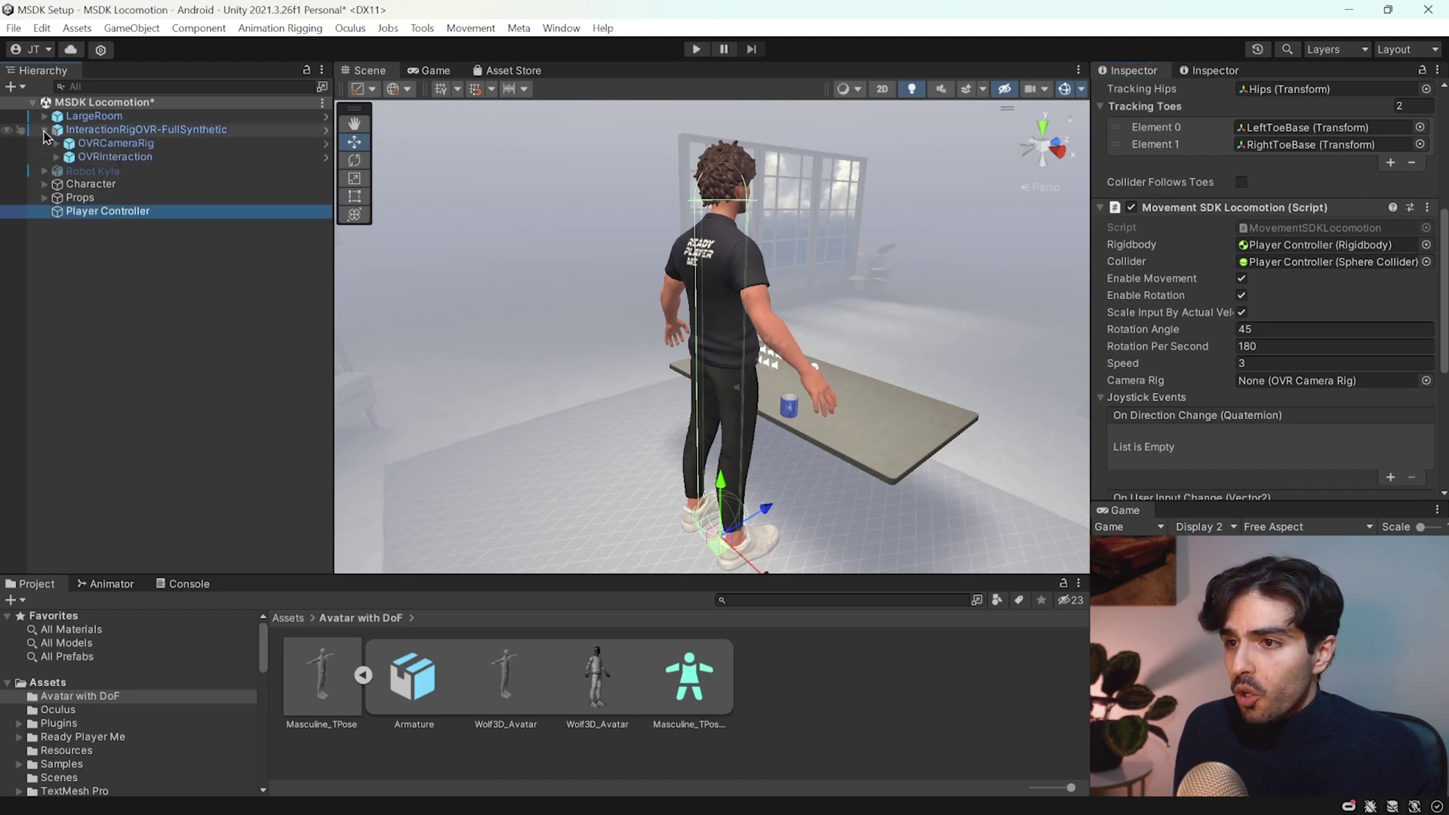
pyautogui.moveTo(86, 151); pyautogui.dragTo(1285, 378)
# Add an On User Input Change event entry that targets Character and calls the dynamic AnimatorHooks.InputHorizontalVertical function
pyautogui.scroll(-4, 1176, 355)
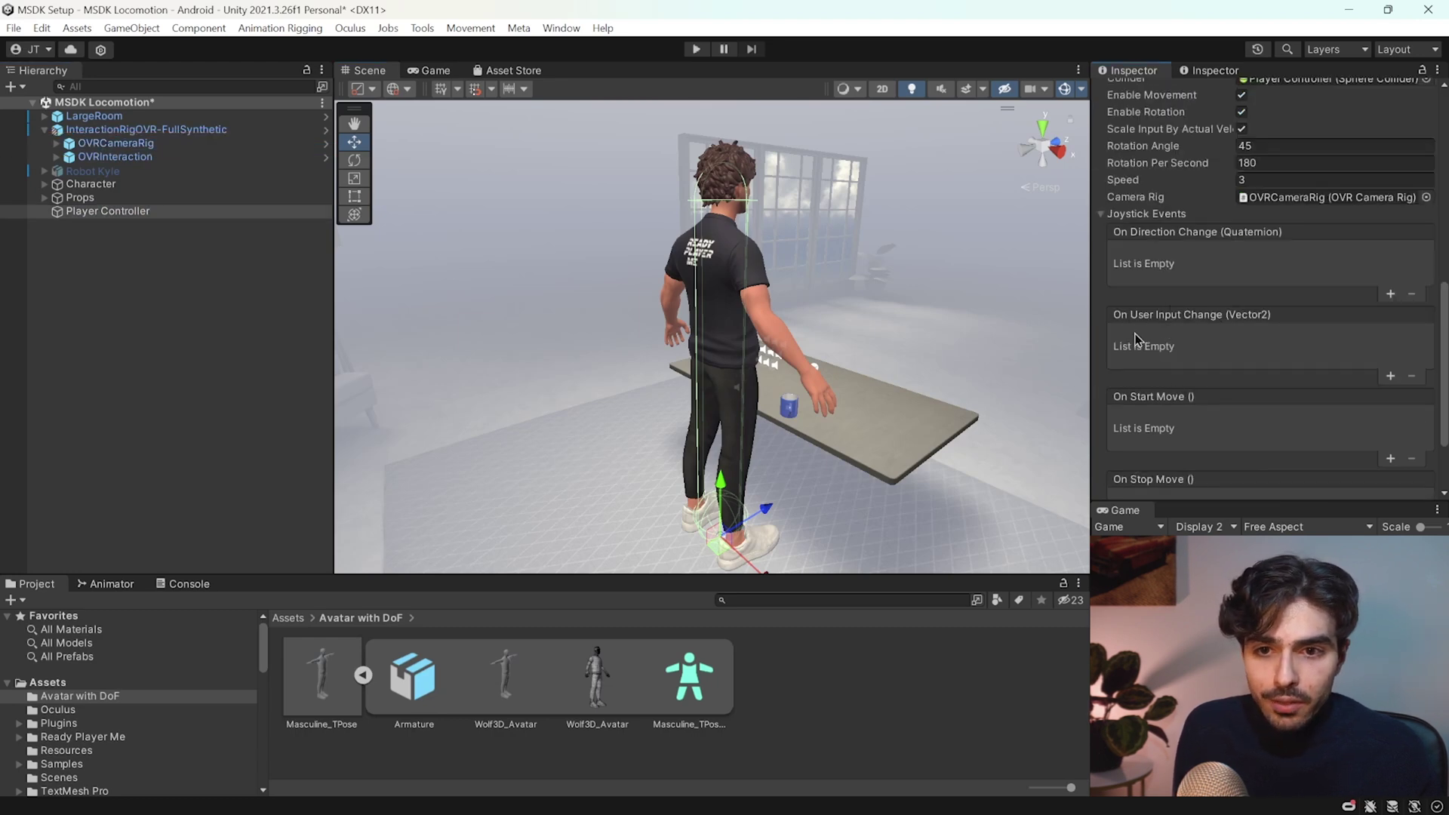
pyautogui.click(1391, 377)
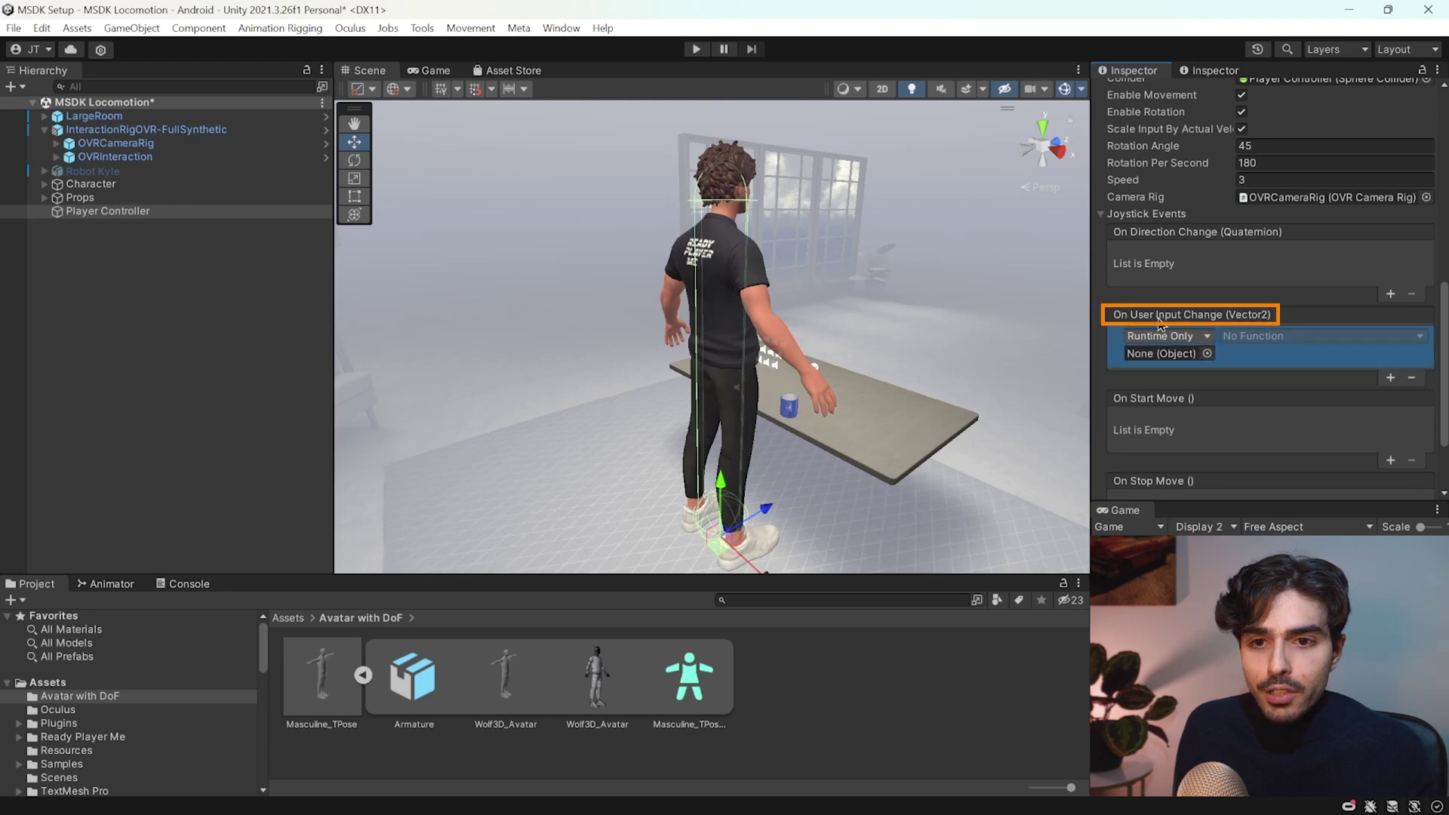
pyautogui.scroll(-2, 1207, 326)
pyautogui.click(83, 184)
pyautogui.moveTo(69, 189); pyautogui.dragTo(1179, 306)
pyautogui.click(1263, 292)
pyautogui.moveTo(1270, 381)
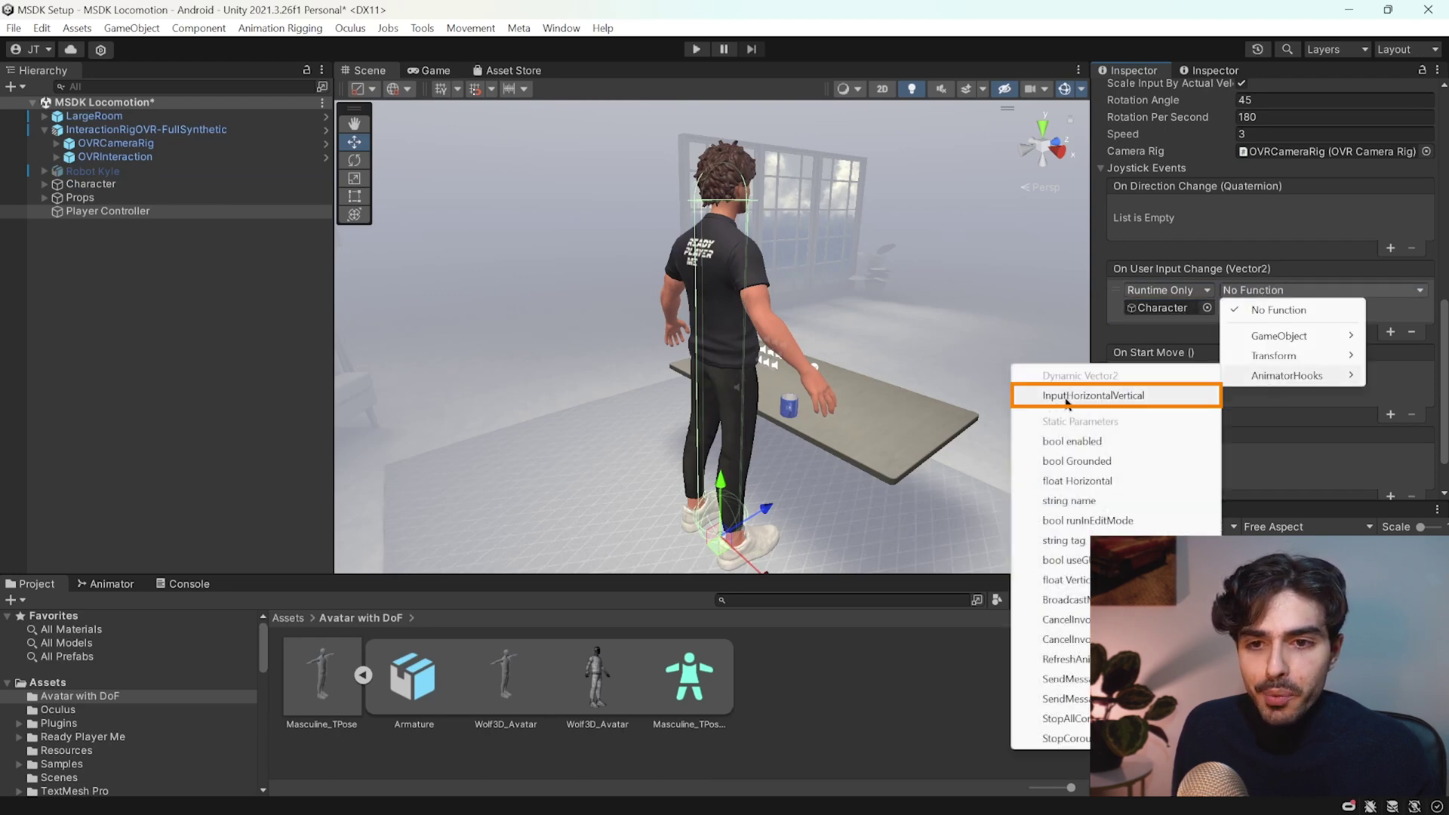
pyautogui.click(1089, 397)
# Add one empty entry each to the On Start Move and On Stop Move joystick events
pyautogui.scroll(-2, 1125, 305)
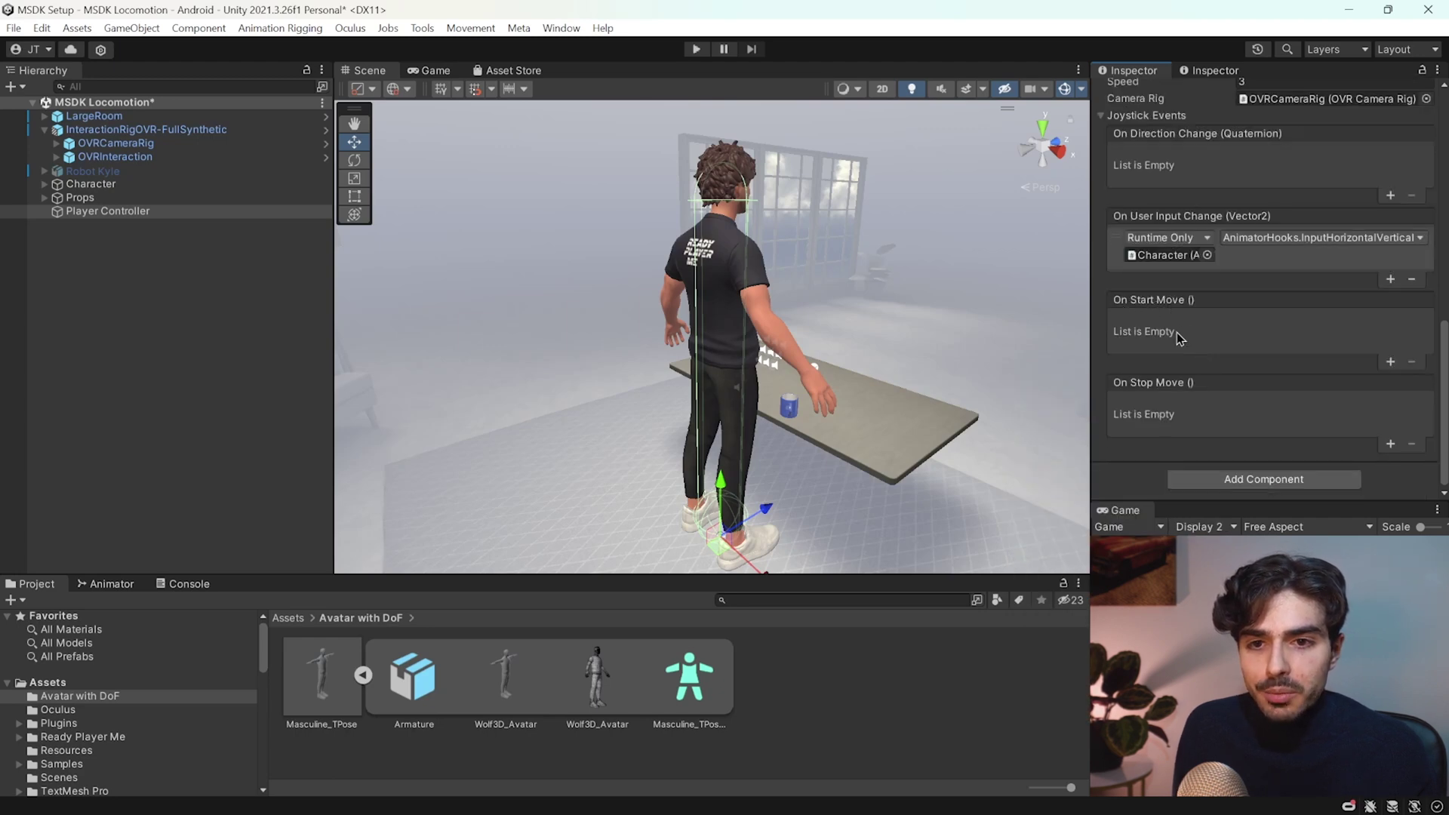
pyautogui.click(1392, 363)
pyautogui.click(1392, 445)
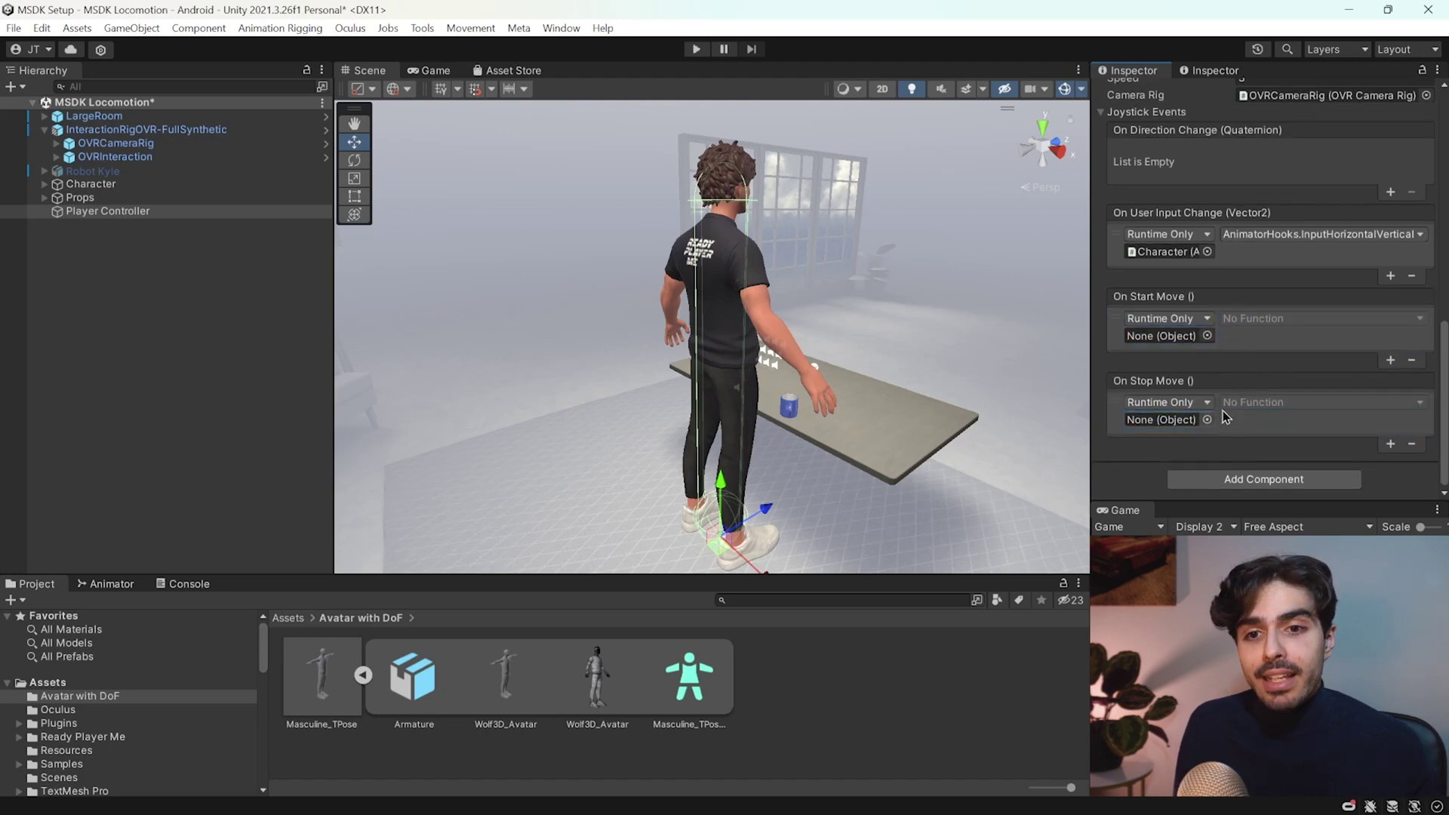
# Create an empty child object named Controls under Player Controller
pyautogui.rightClick(98, 213)
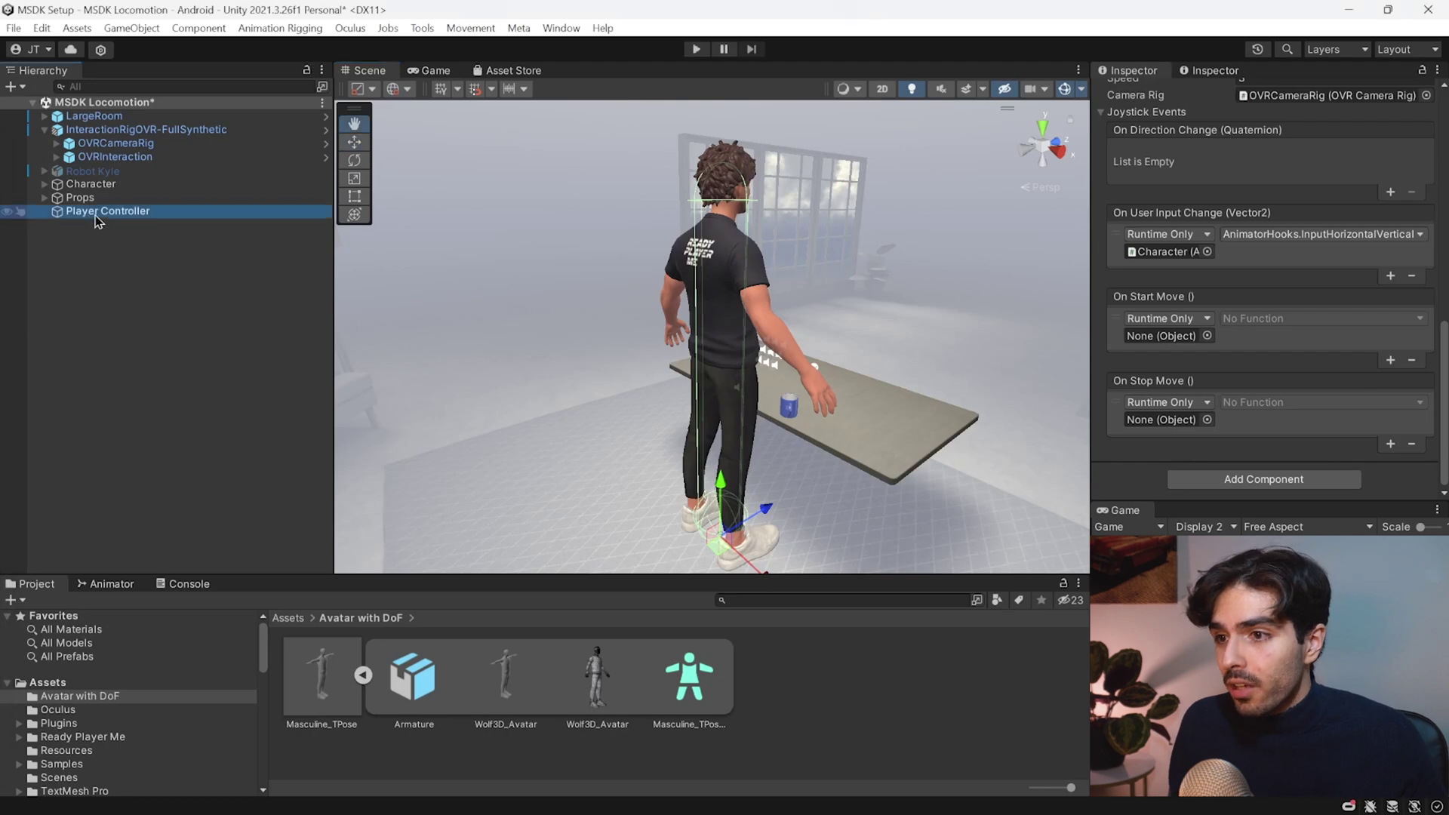
pyautogui.click(168, 402)
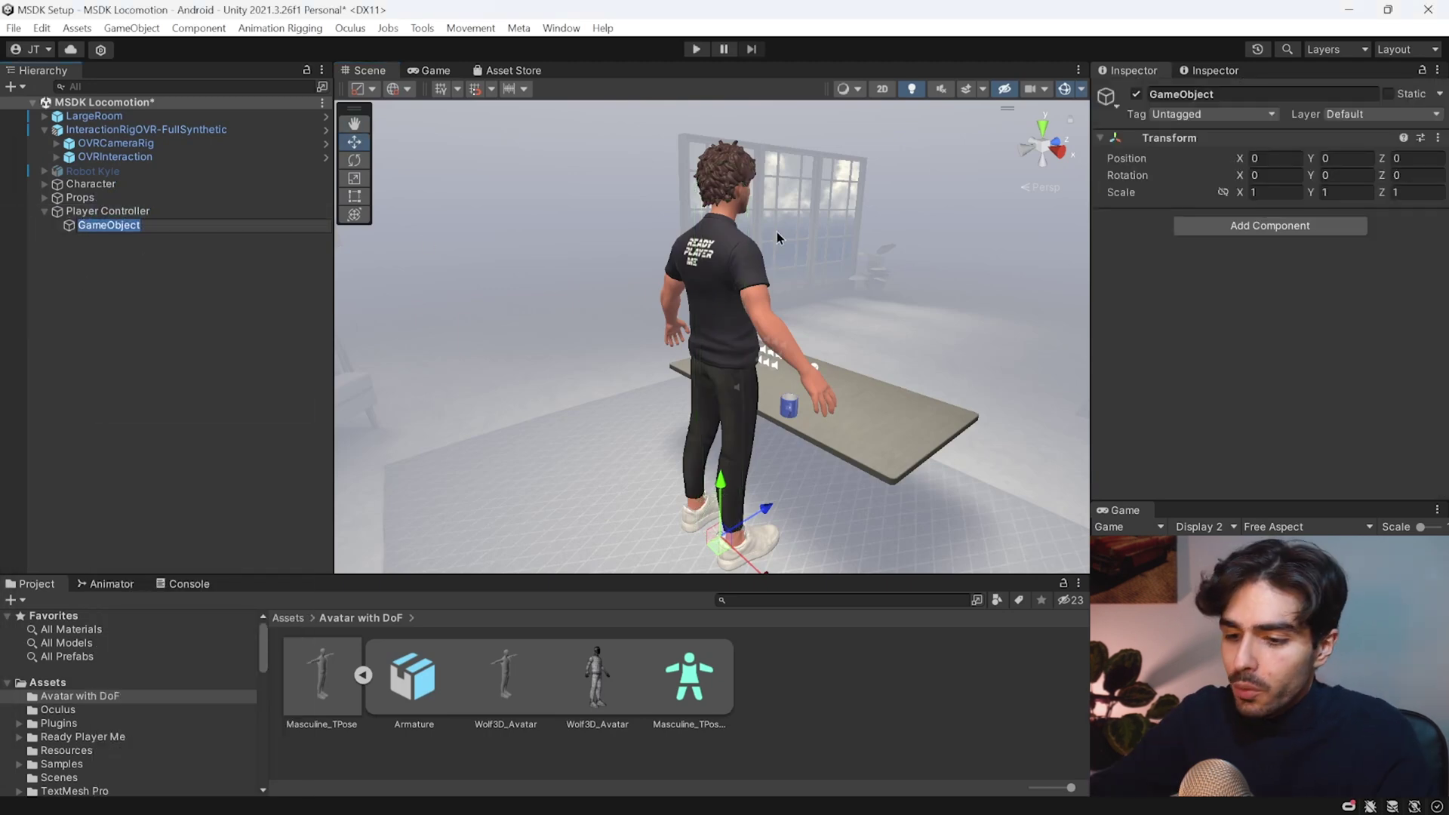
pyautogui.write('Control')
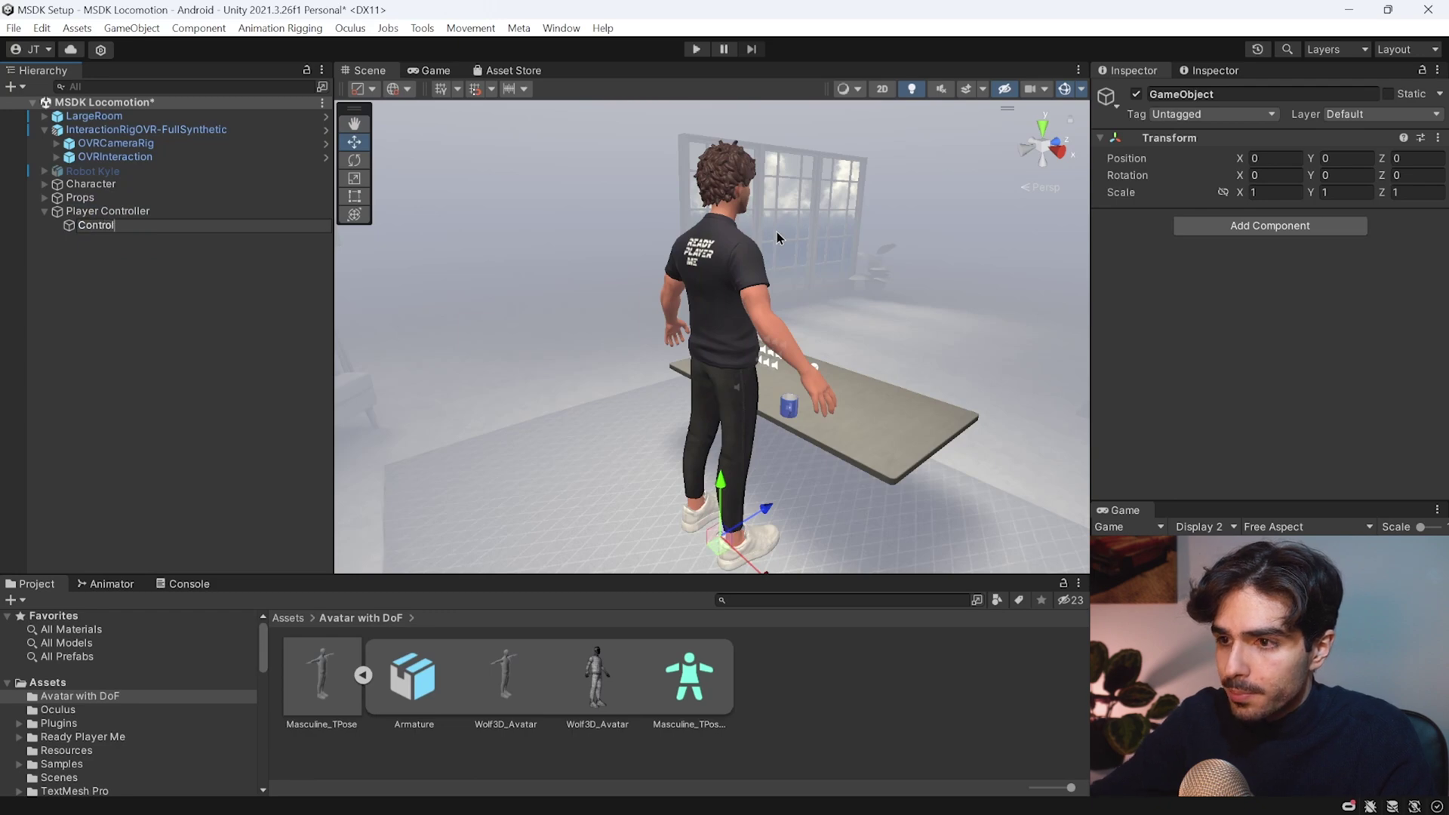
pyautogui.write('s')
pyautogui.press('Return')
# Add the OVR Input Binding script component to the Controls object
pyautogui.click(1247, 227)
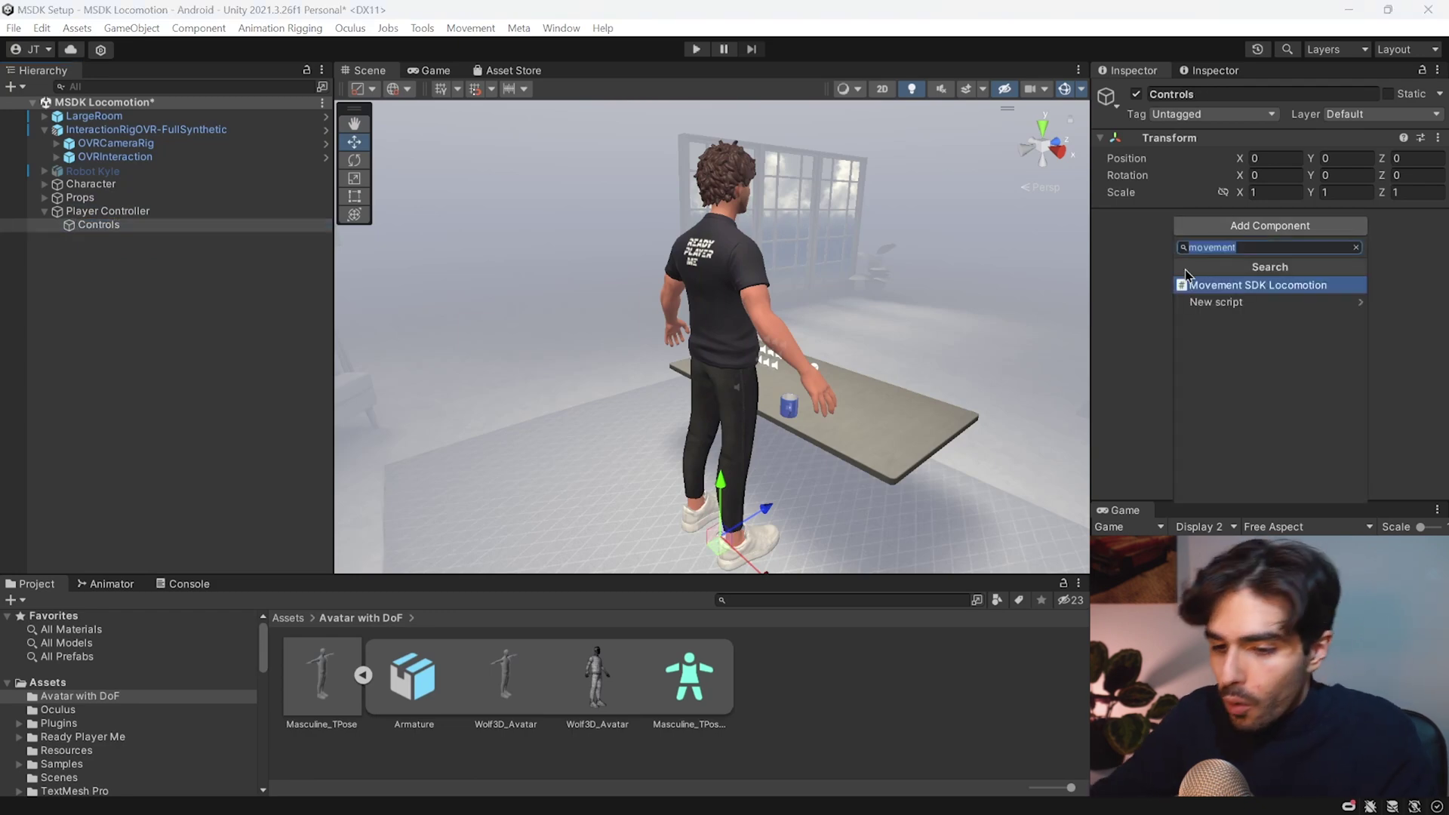
pyautogui.write('OVR Inp')
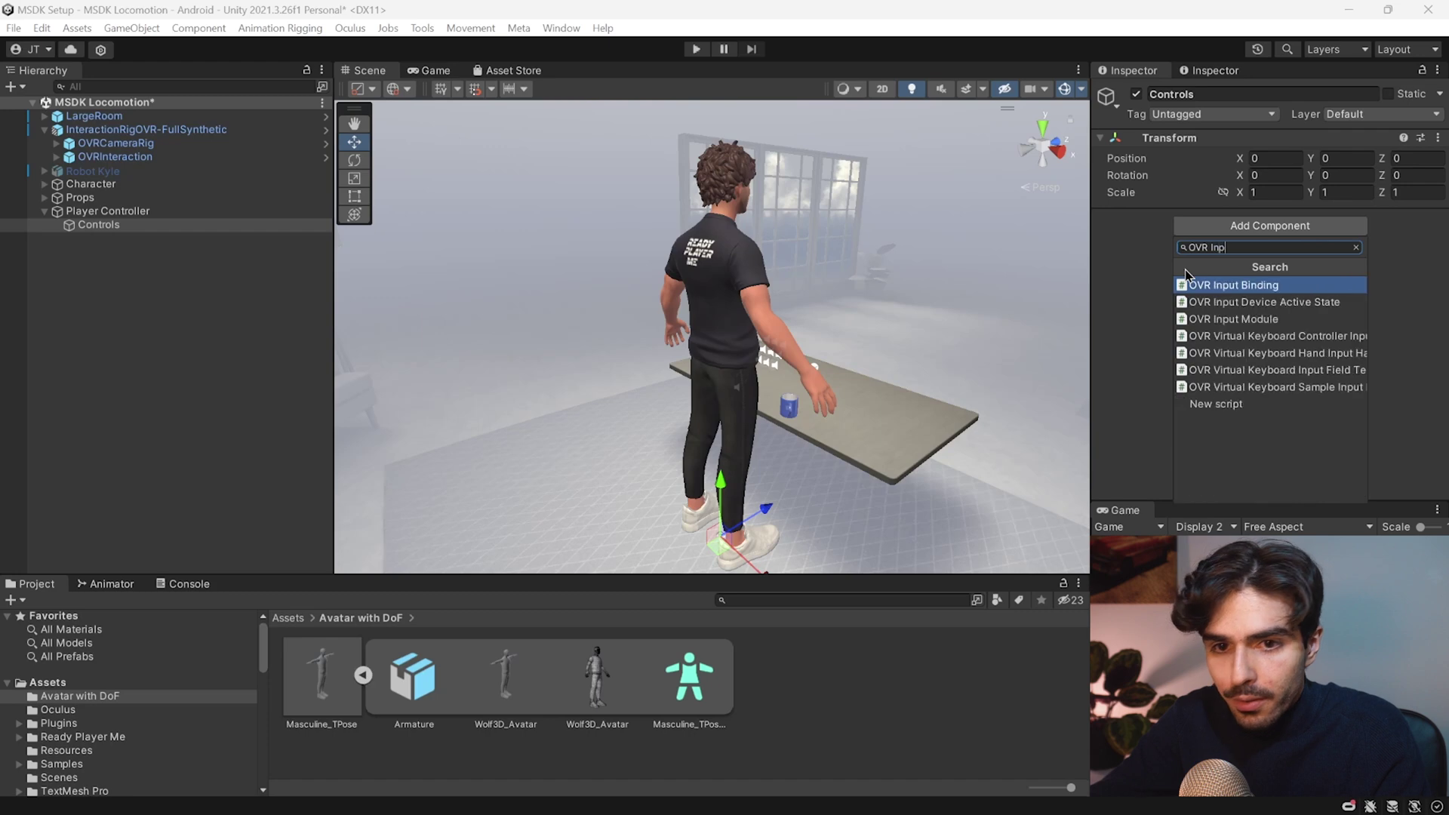
pyautogui.click(1238, 285)
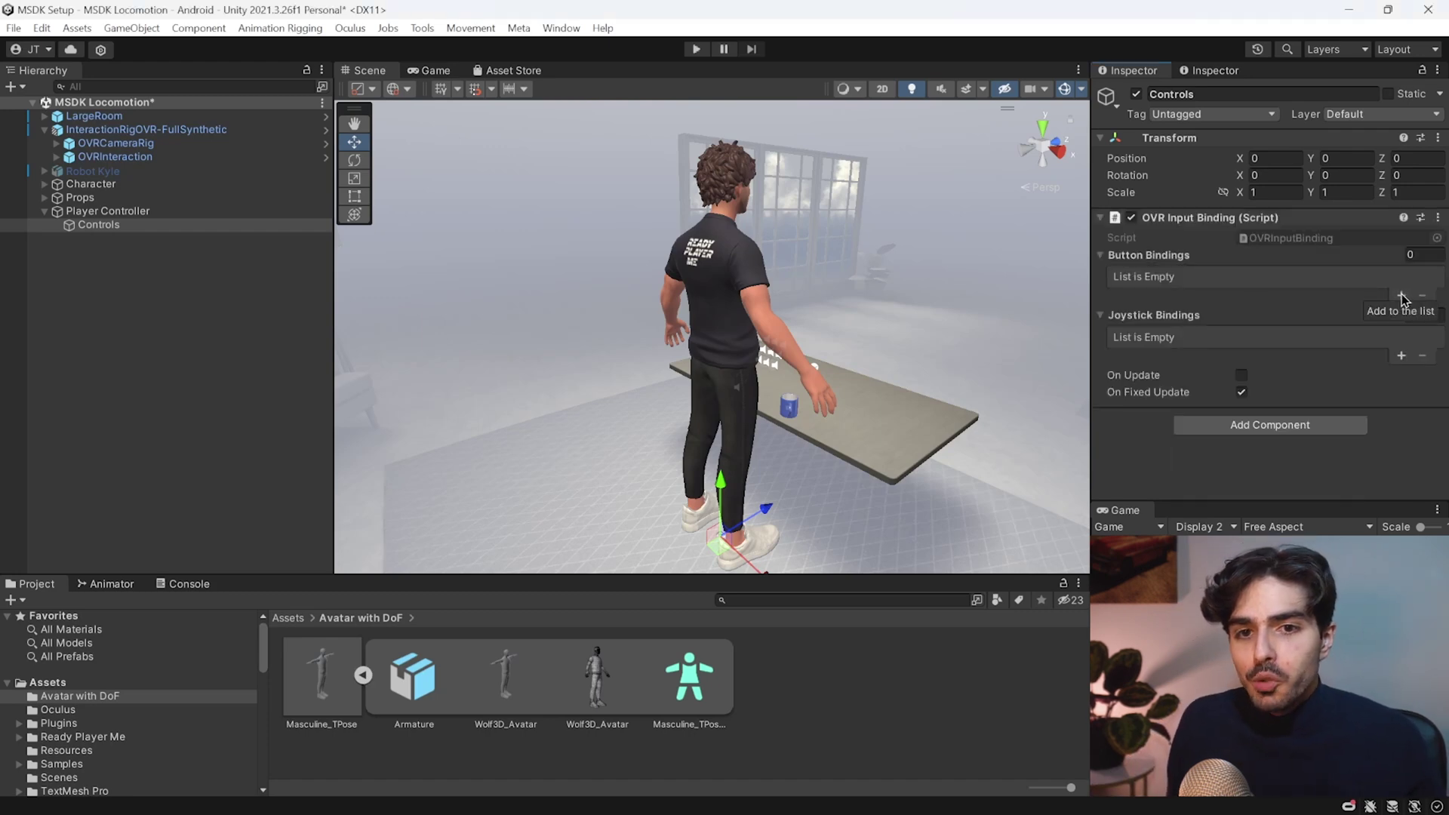
# Add two empty Button Bindings elements to the OVR Input Binding script
pyautogui.click(1402, 296)
pyautogui.click(1391, 429)
pyautogui.scroll(-2, 1318, 311)
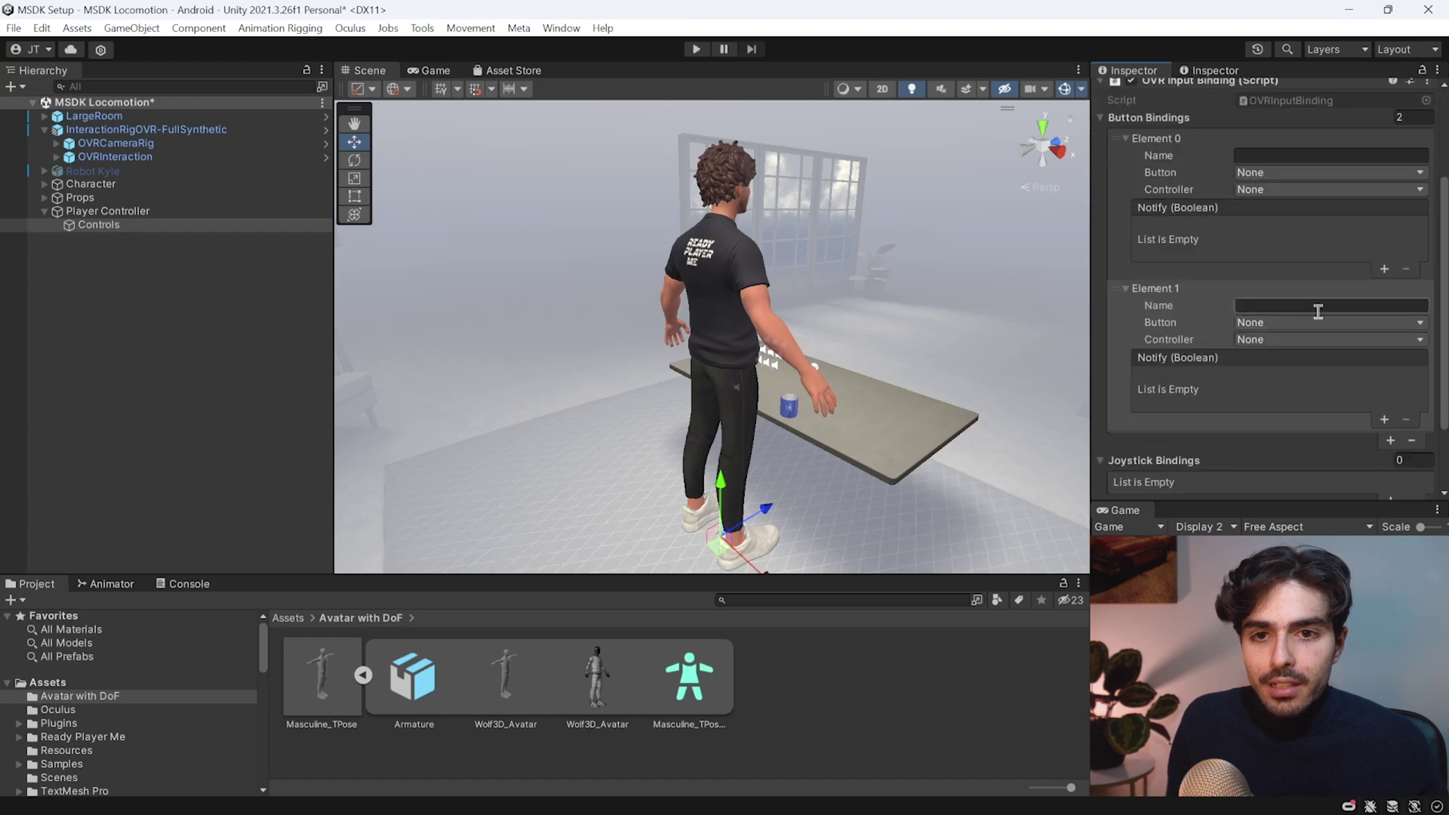
pyautogui.scroll(1, 1368, 313)
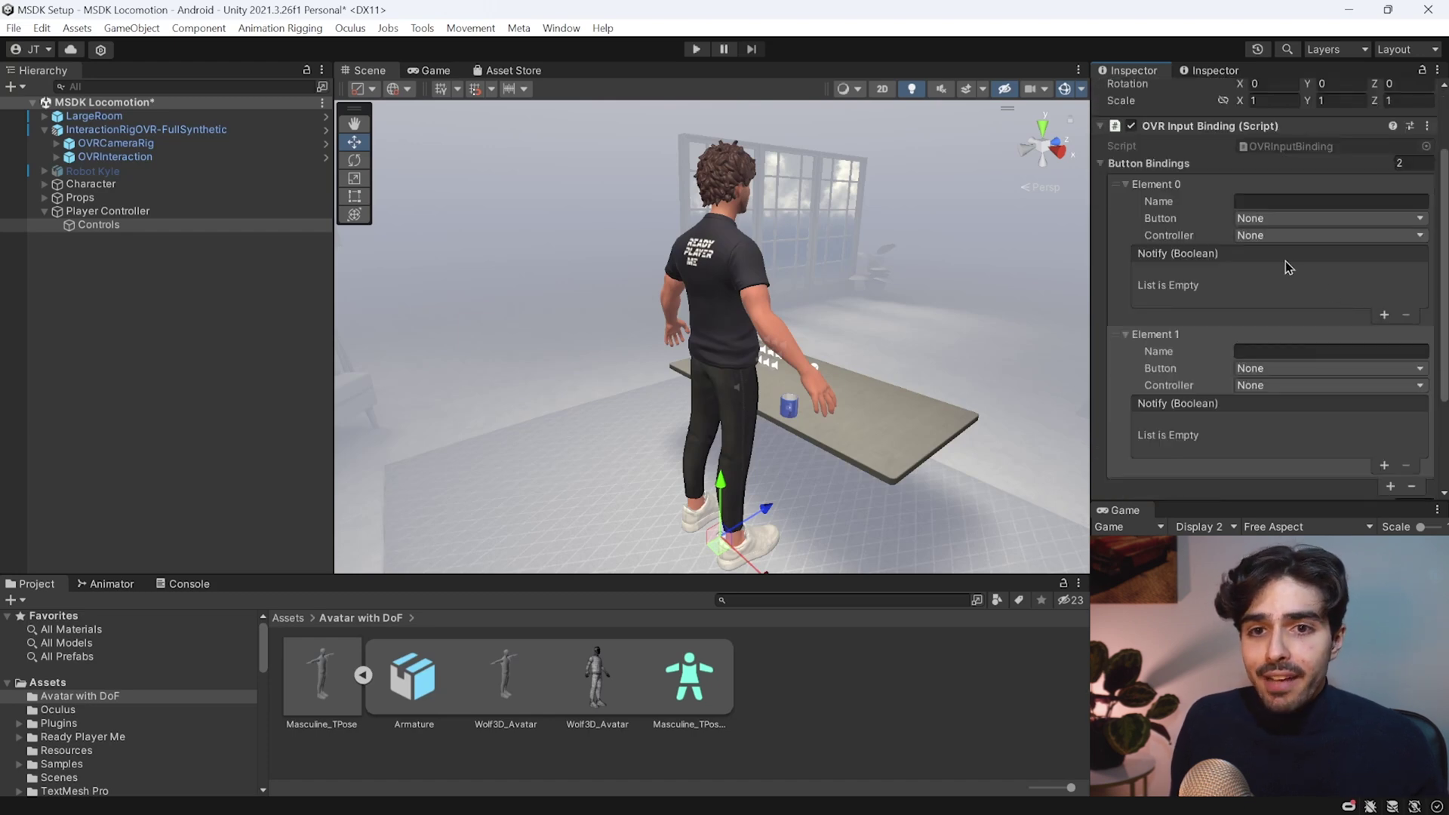
pyautogui.scroll(-1, 1298, 309)
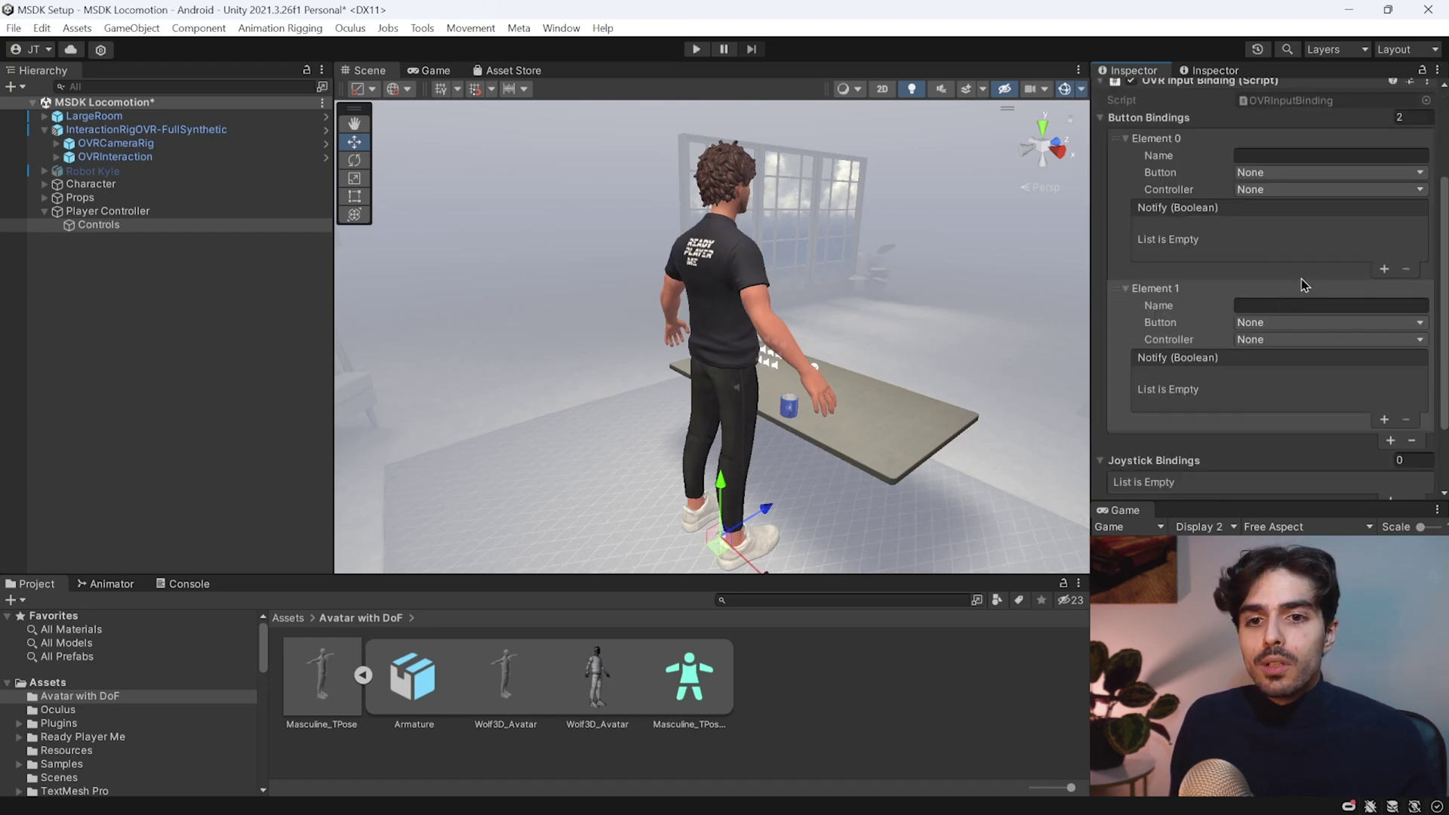
pyautogui.scroll(1, 1322, 268)
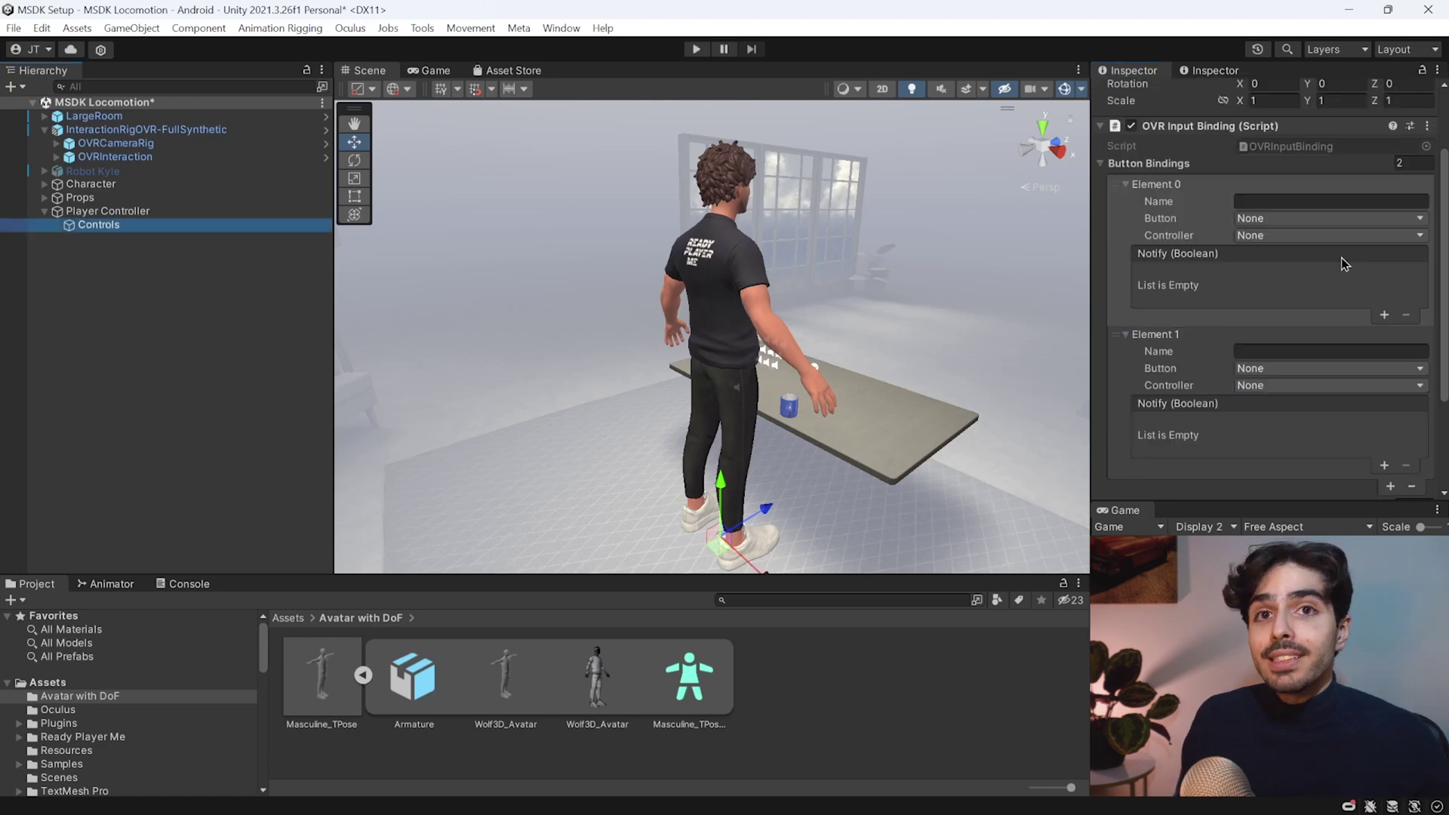
# Name the first button binding Snap Turn Left and the second one Snap Turn Right
pyautogui.click(1295, 201)
pyautogui.write('Snap Turn Left')
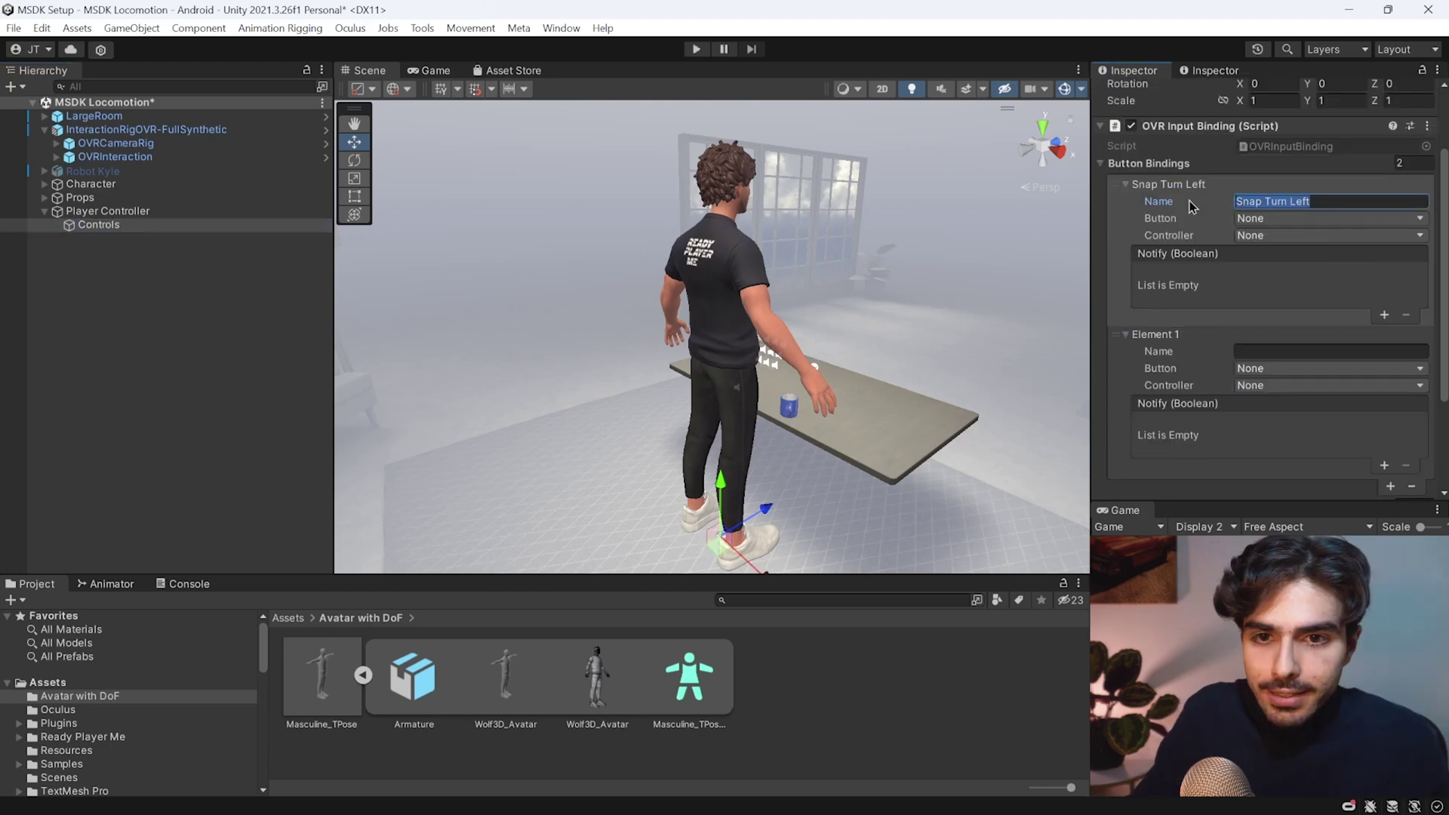
pyautogui.click(1308, 350)
pyautogui.write('Snap Turn Left')
pyautogui.press('BackSpace')
pyautogui.press('BackSpace')
pyautogui.press('BackSpace')
pyautogui.press('BackSpace')
pyautogui.write('Right')
pyautogui.click(1333, 314)
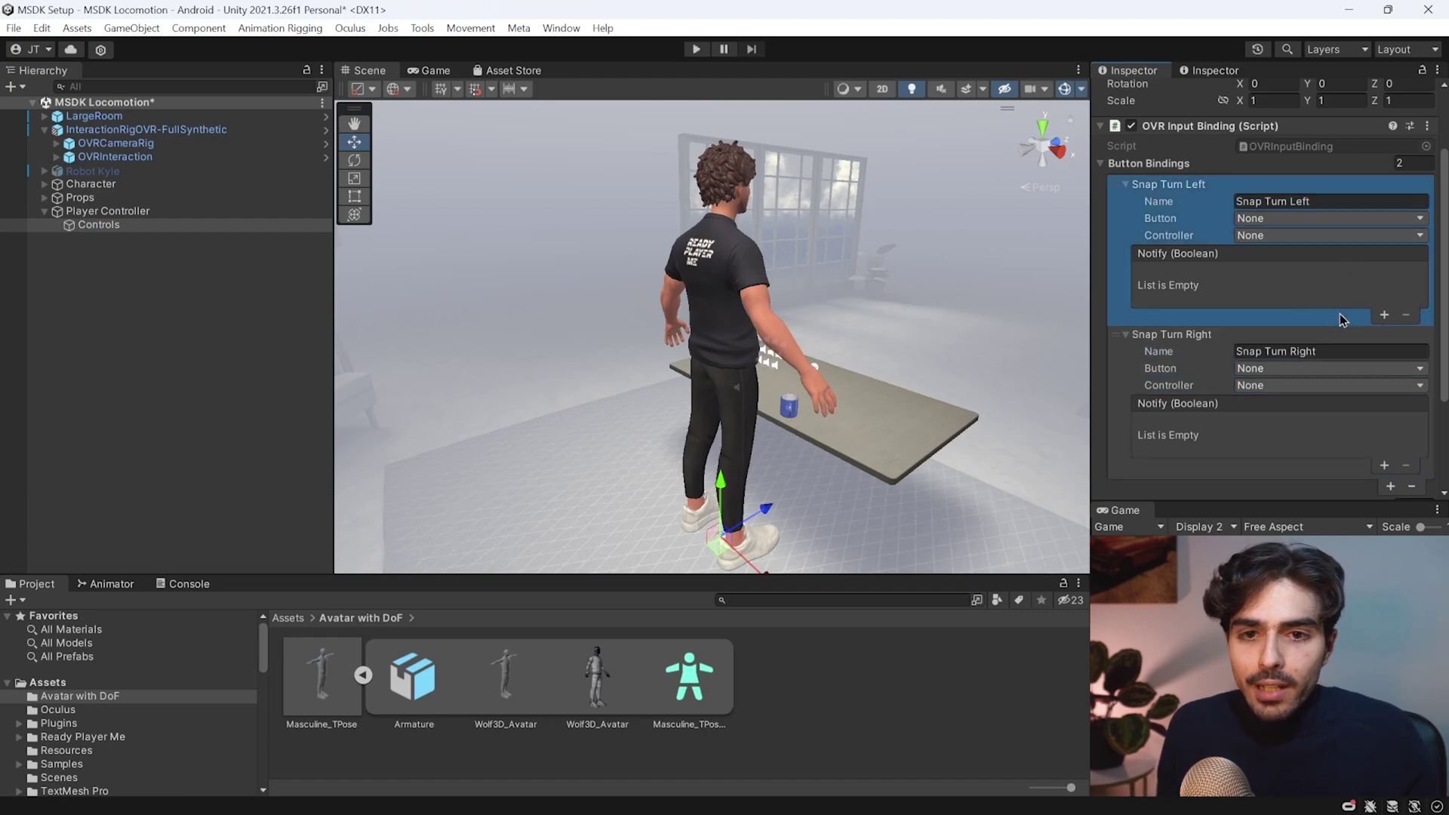
# Add a Notify entry to both snap turn bindings and assign Player Controller as the target object of each
pyautogui.click(1384, 314)
pyautogui.click(1384, 465)
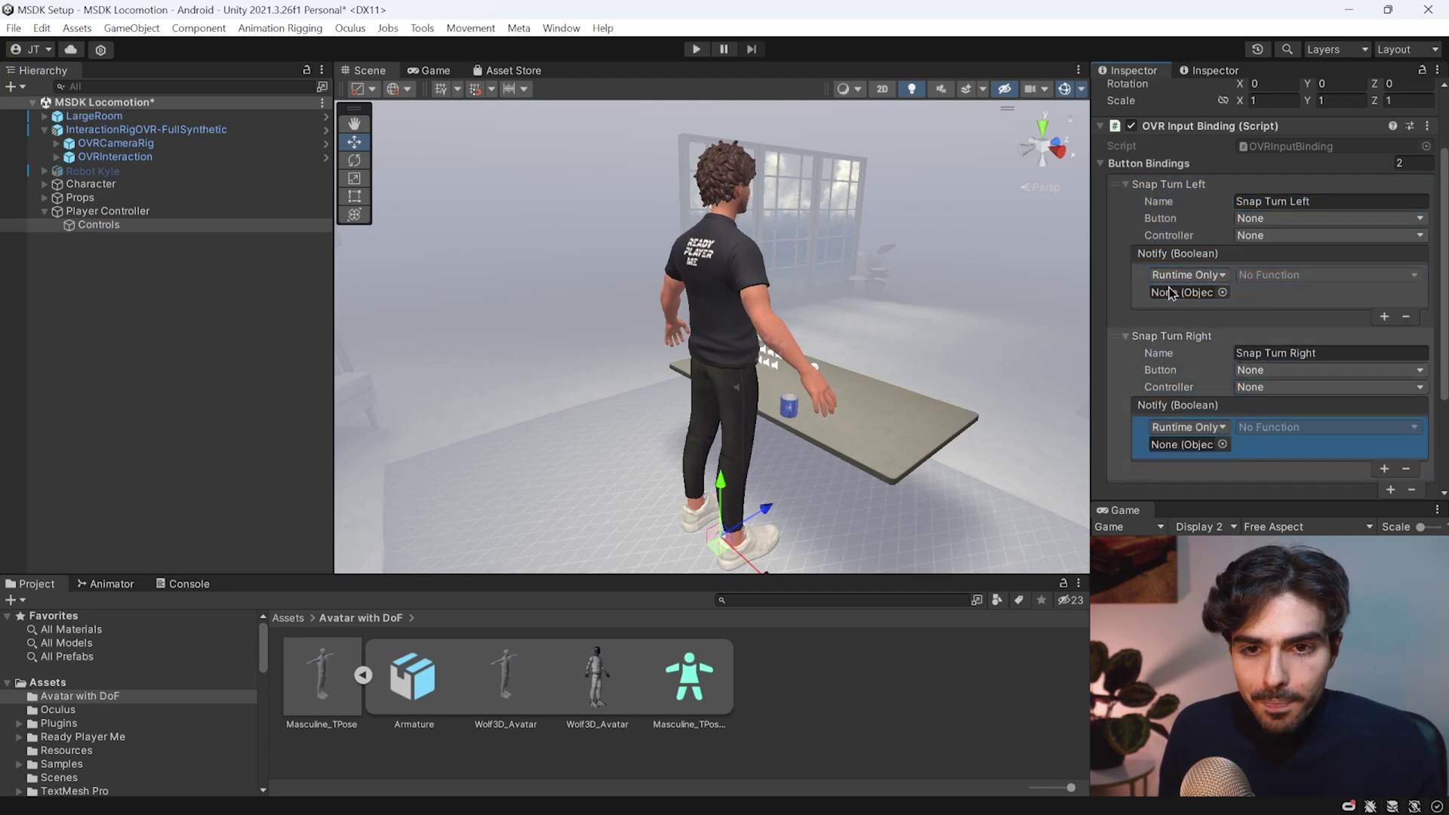
pyautogui.scroll(-2, 1211, 297)
pyautogui.scroll(2, 1197, 252)
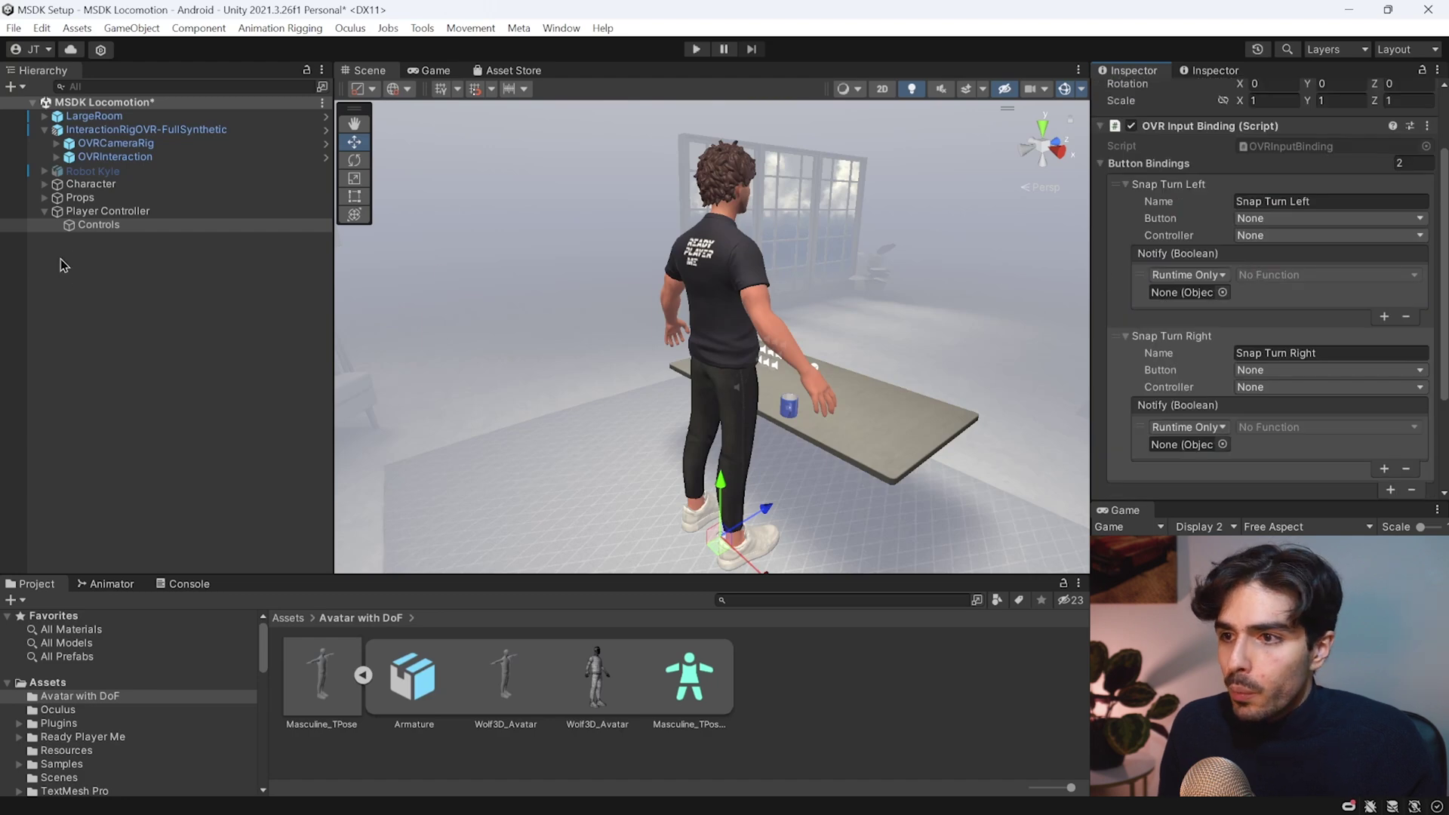
pyautogui.moveTo(98, 224); pyautogui.dragTo(1189, 445)
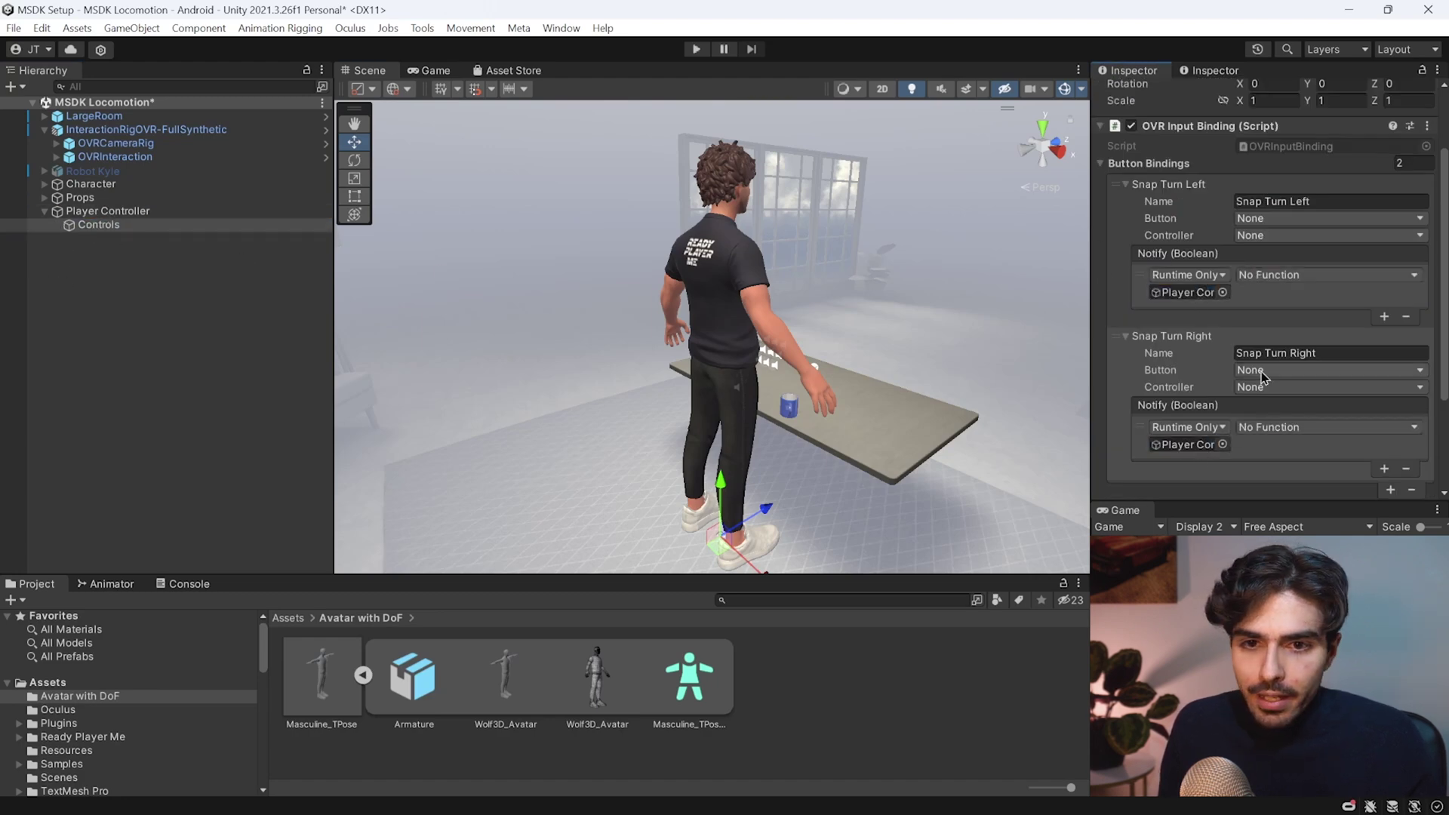
# Set the Notify functions to the dynamic MovementSDKLocomotion.SnapTurnLeft for Snap Turn Left and MovementSDKLocomotion.SnapTurnRight for Snap Turn Right
pyautogui.click(1262, 274)
pyautogui.moveTo(1323, 446)
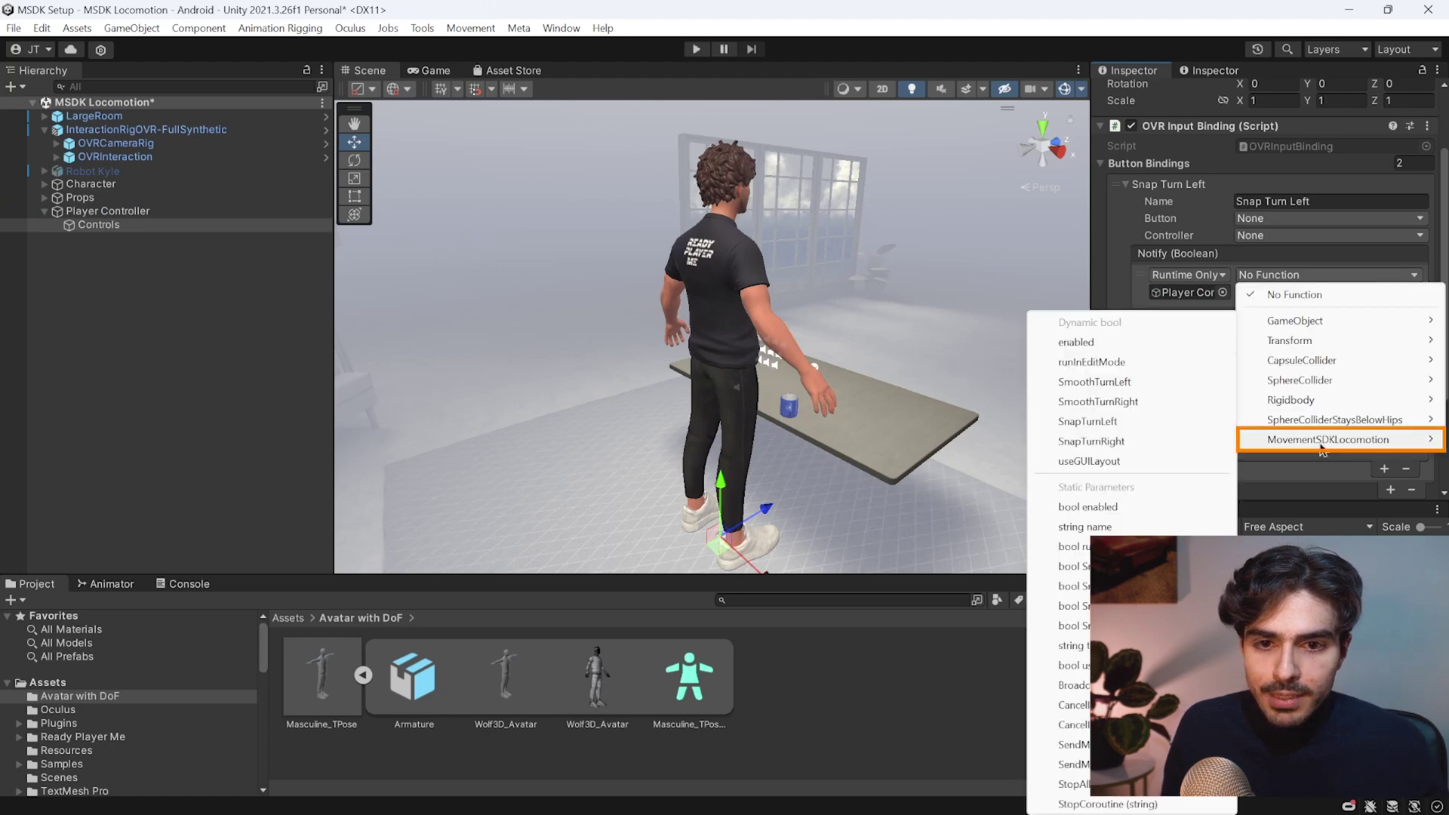
pyautogui.click(1120, 424)
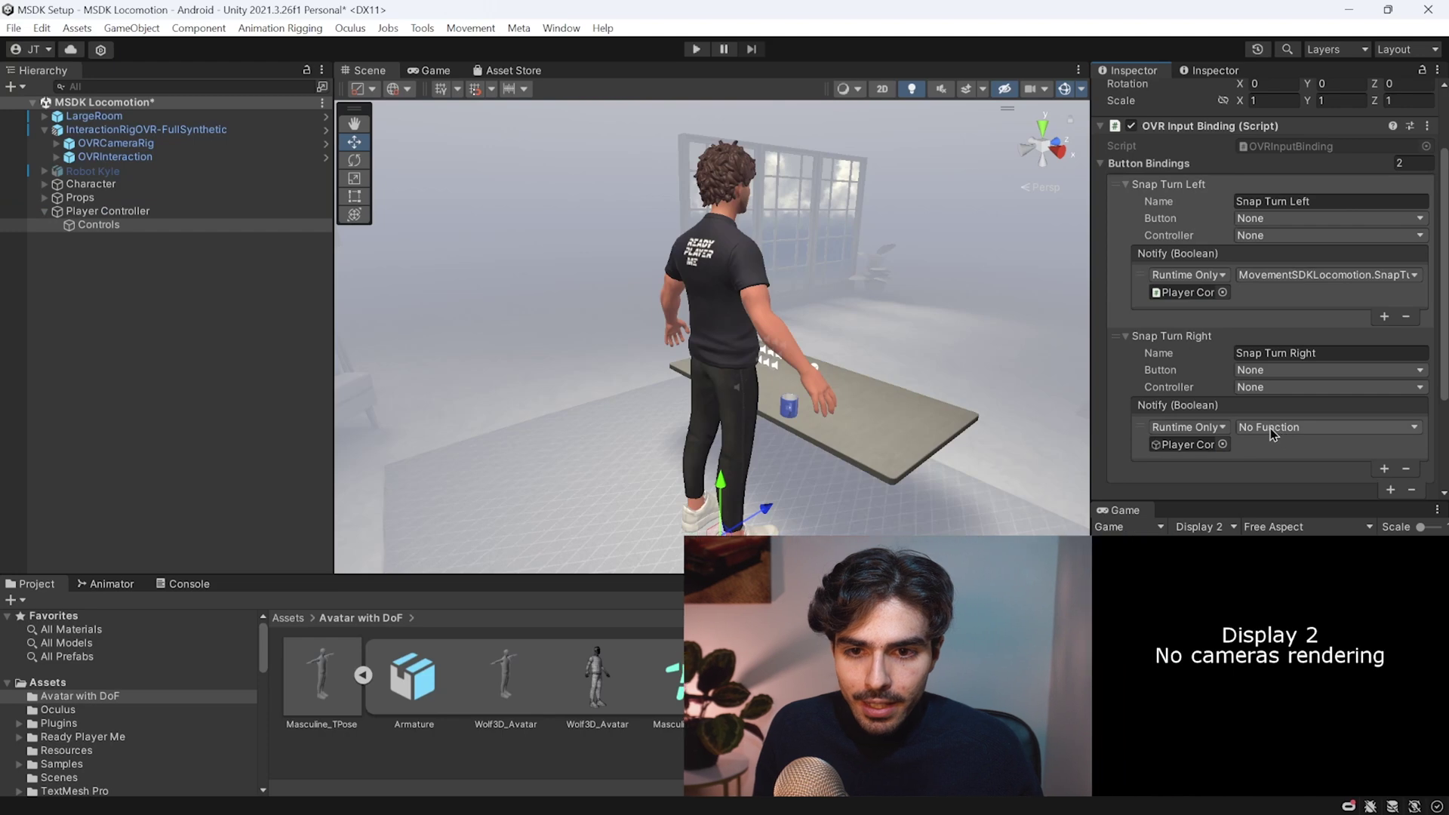
pyautogui.click(1274, 431)
pyautogui.moveTo(1329, 592)
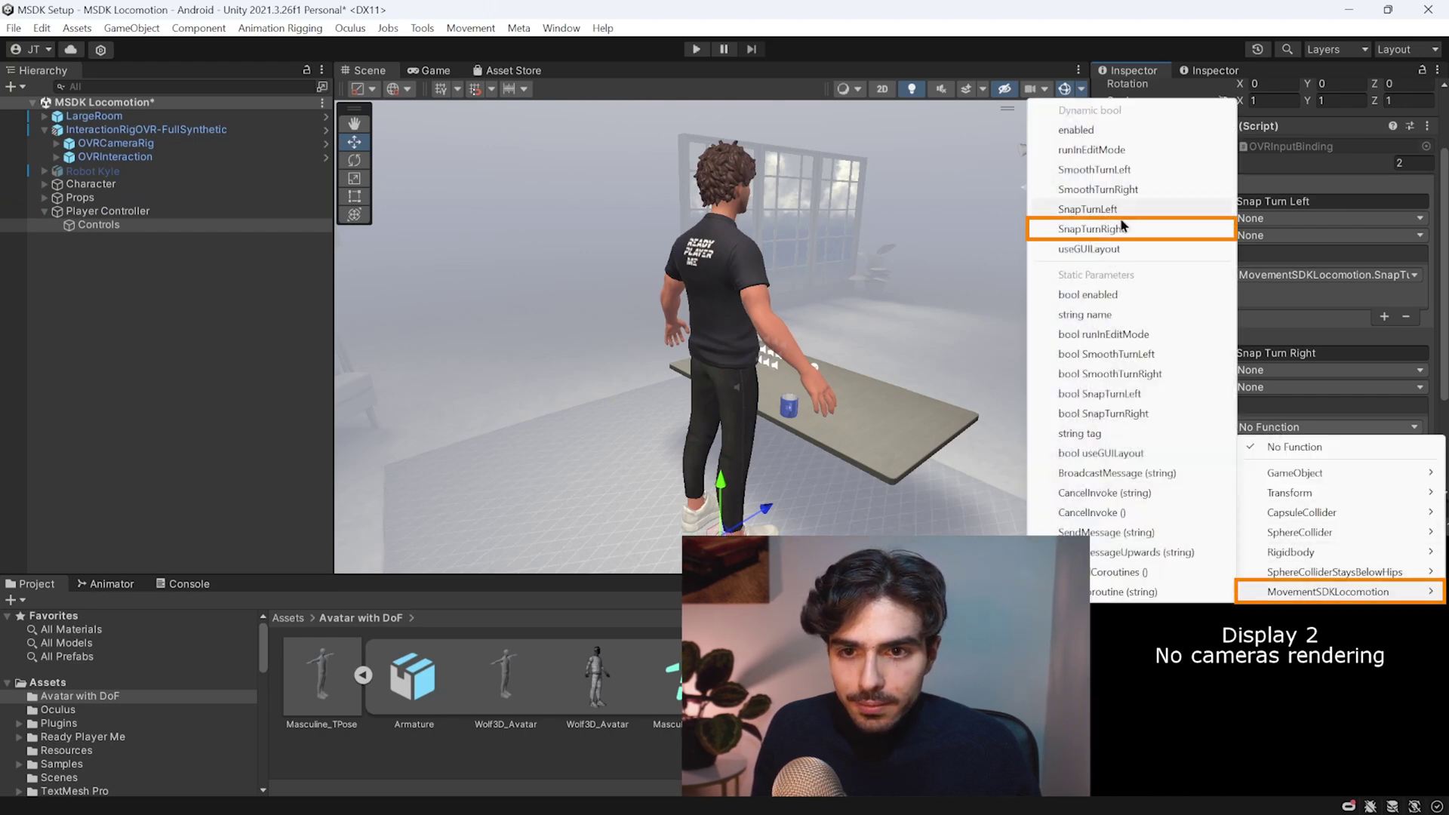
pyautogui.click(1123, 228)
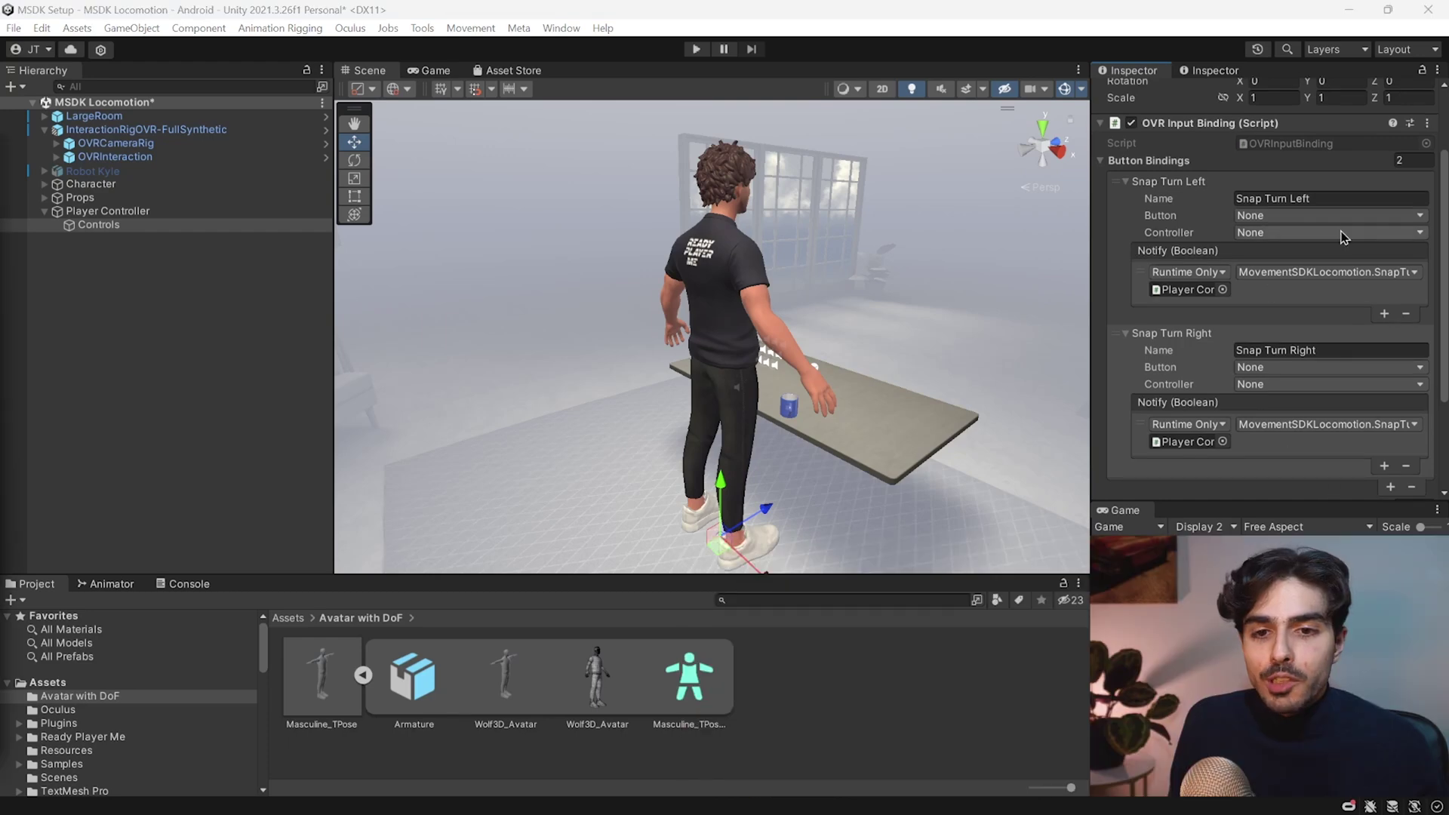
# Add one Joystick Bindings element and name it Move
pyautogui.scroll(-3, 1336, 238)
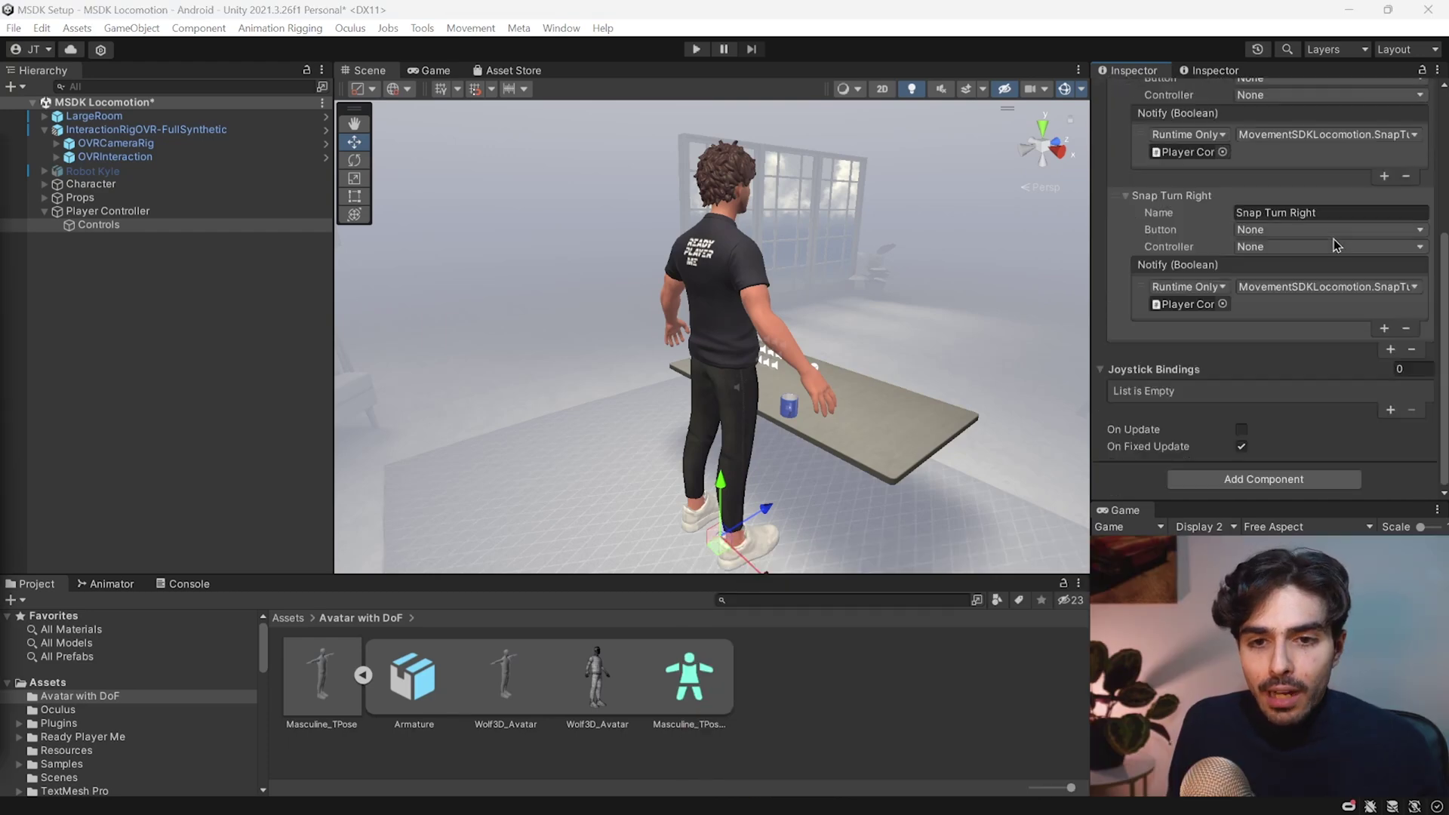
pyautogui.click(1389, 411)
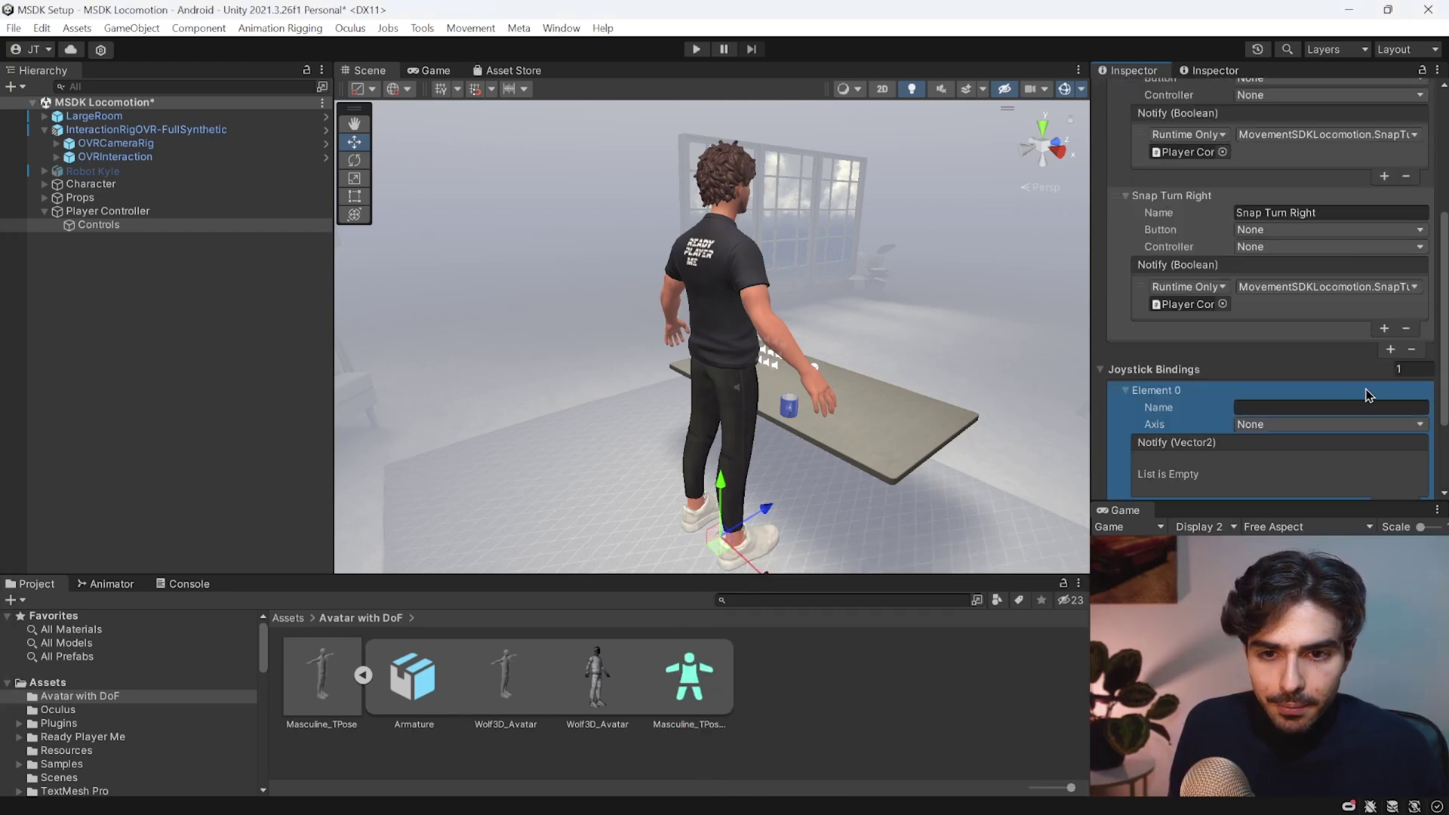
pyautogui.scroll(-2, 1368, 394)
pyautogui.click(1281, 314)
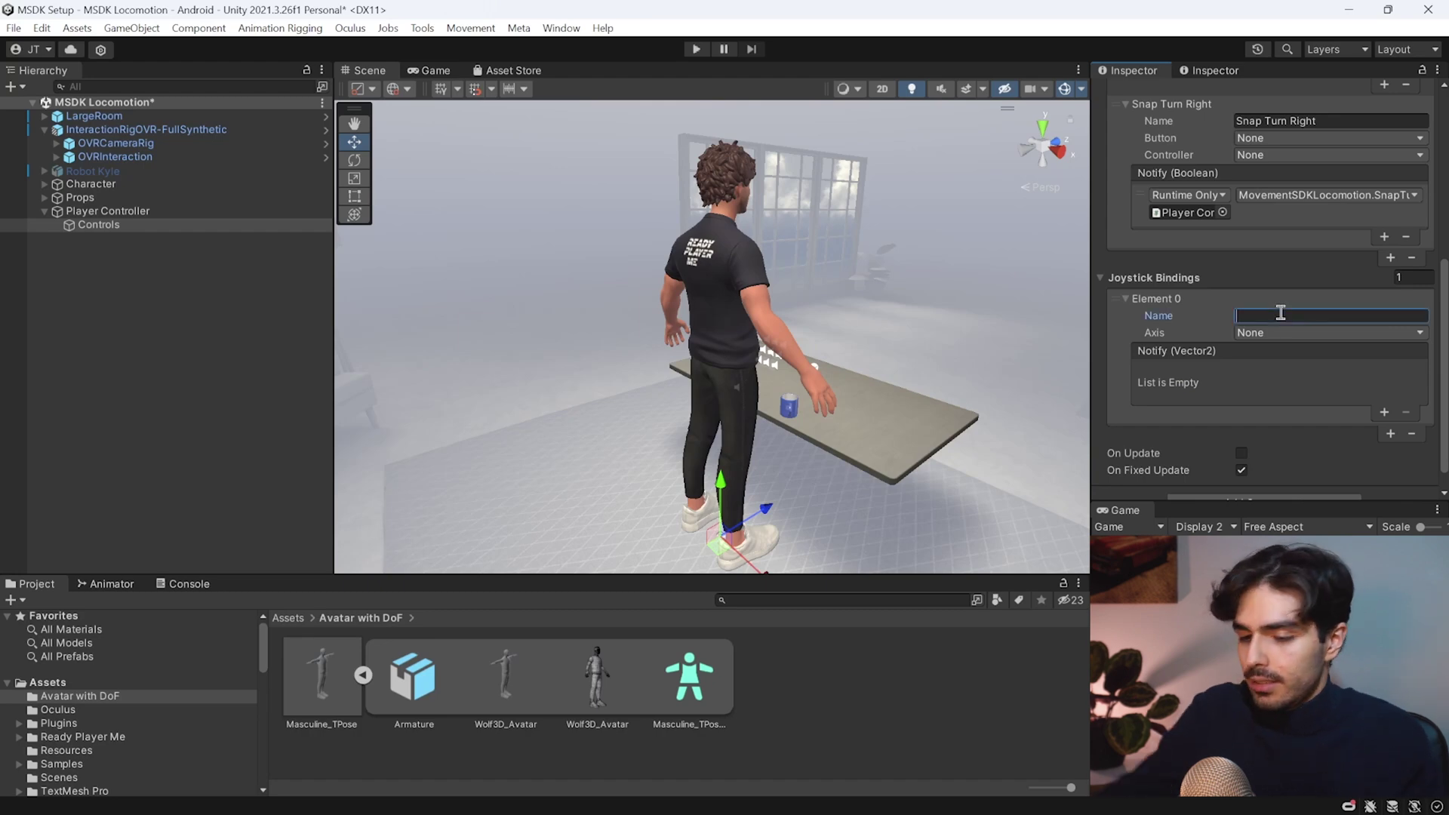
pyautogui.write('Move')
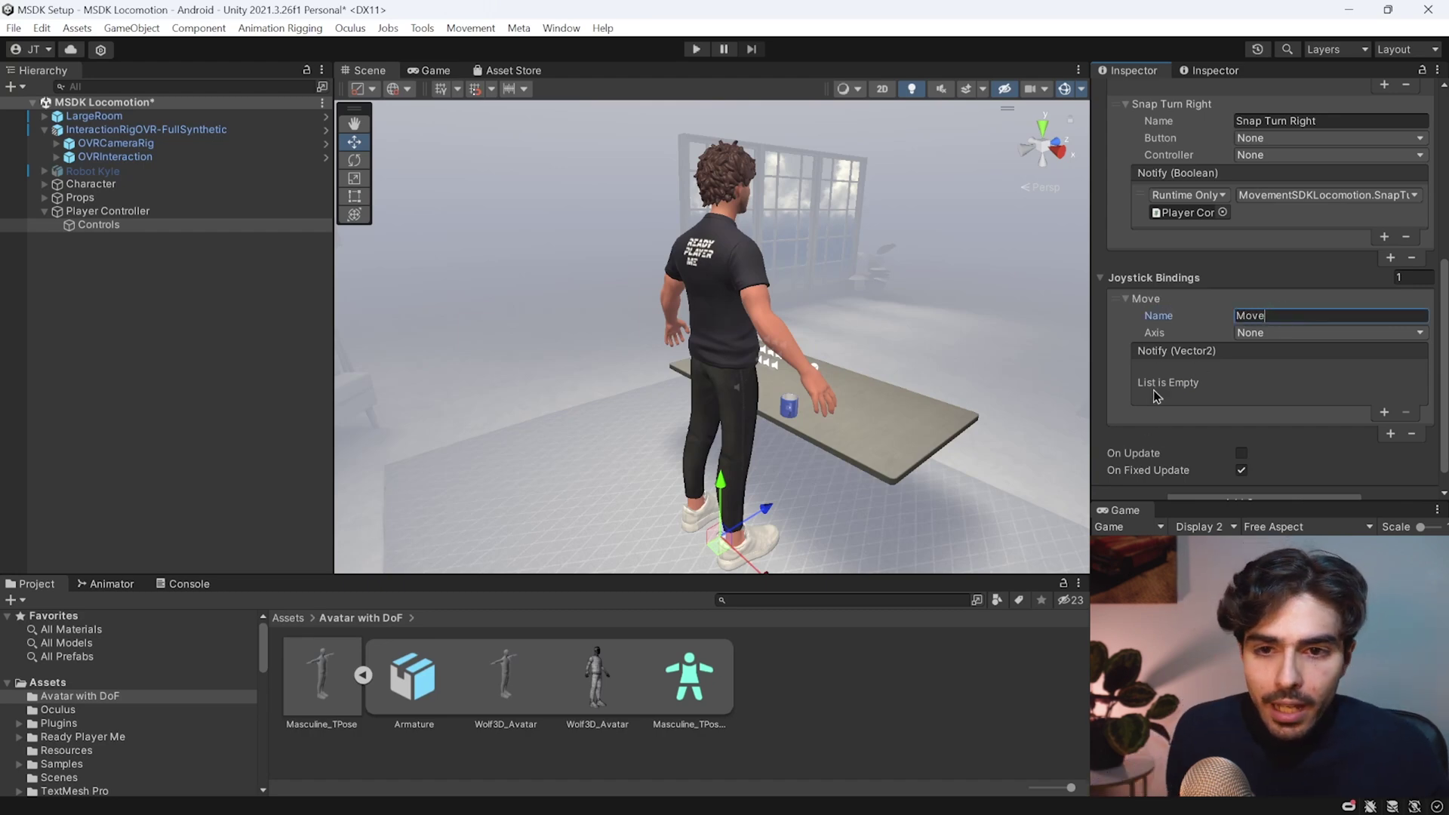
# Add a Notify entry to the Move binding that targets Player Controller and calls the dynamic MovementSDKLocomotion.UserInput function
pyautogui.click(1386, 412)
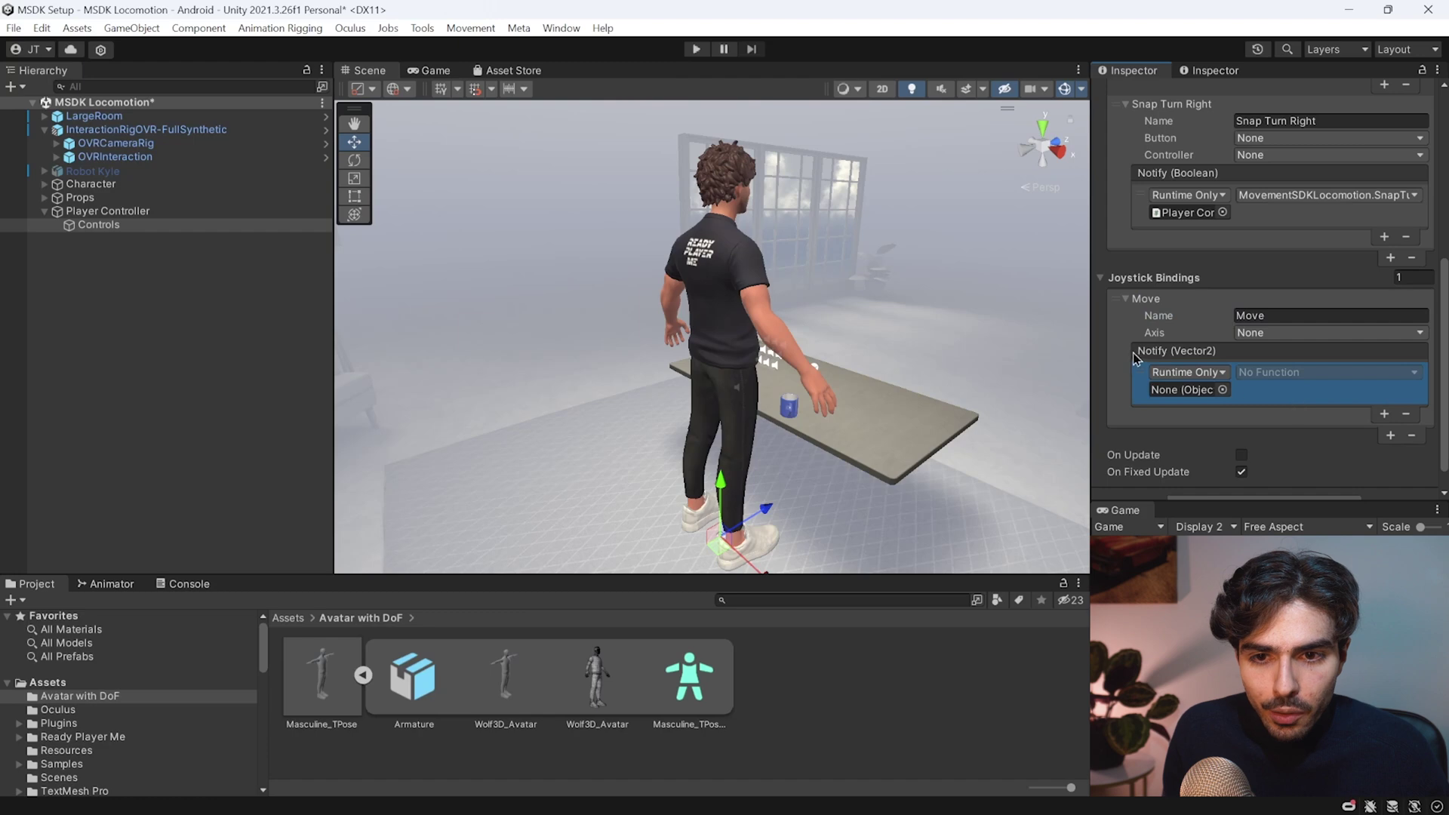
pyautogui.moveTo(106, 218); pyautogui.dragTo(1189, 390)
pyautogui.click(1268, 372)
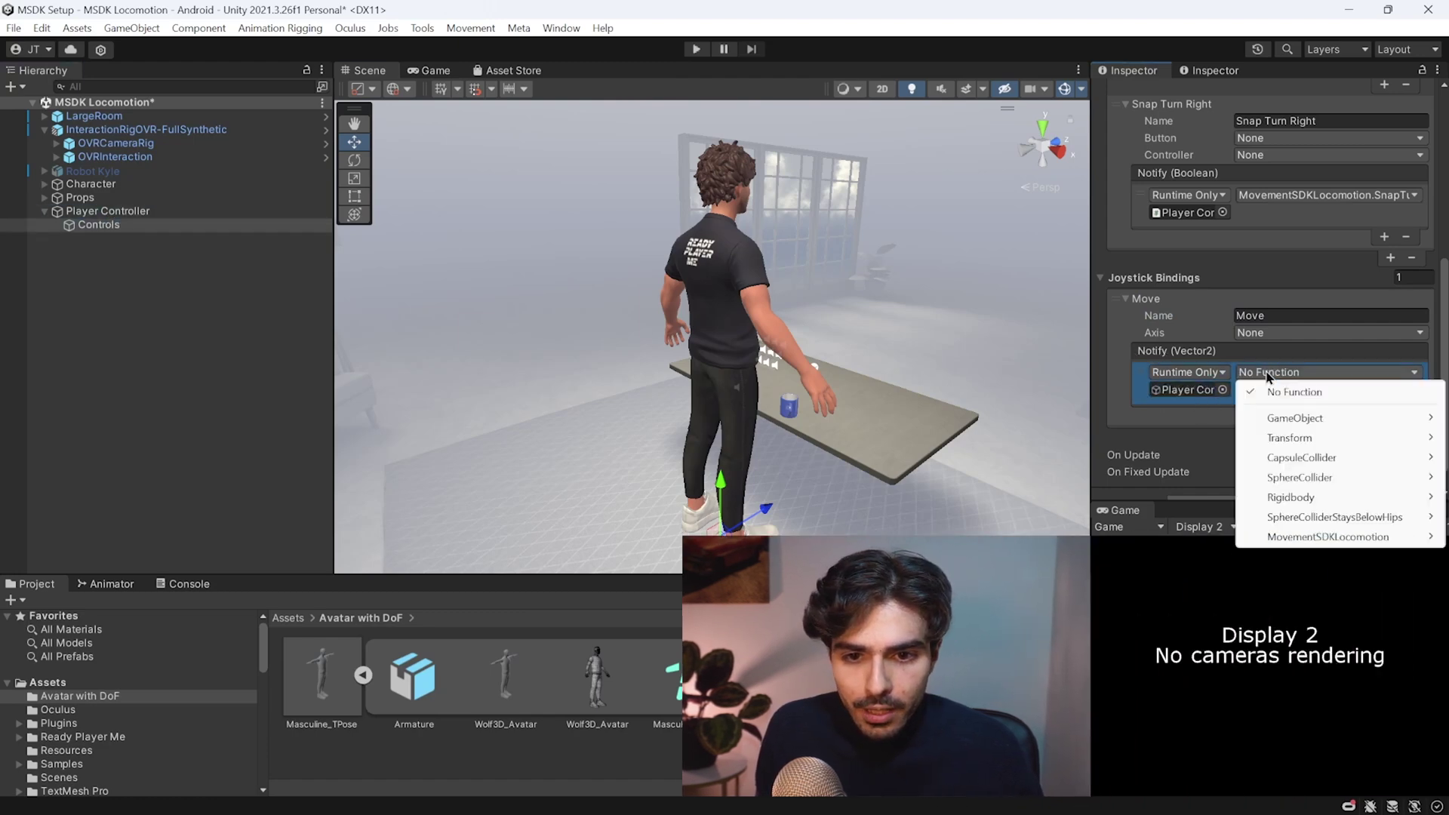
pyautogui.moveTo(1296, 539)
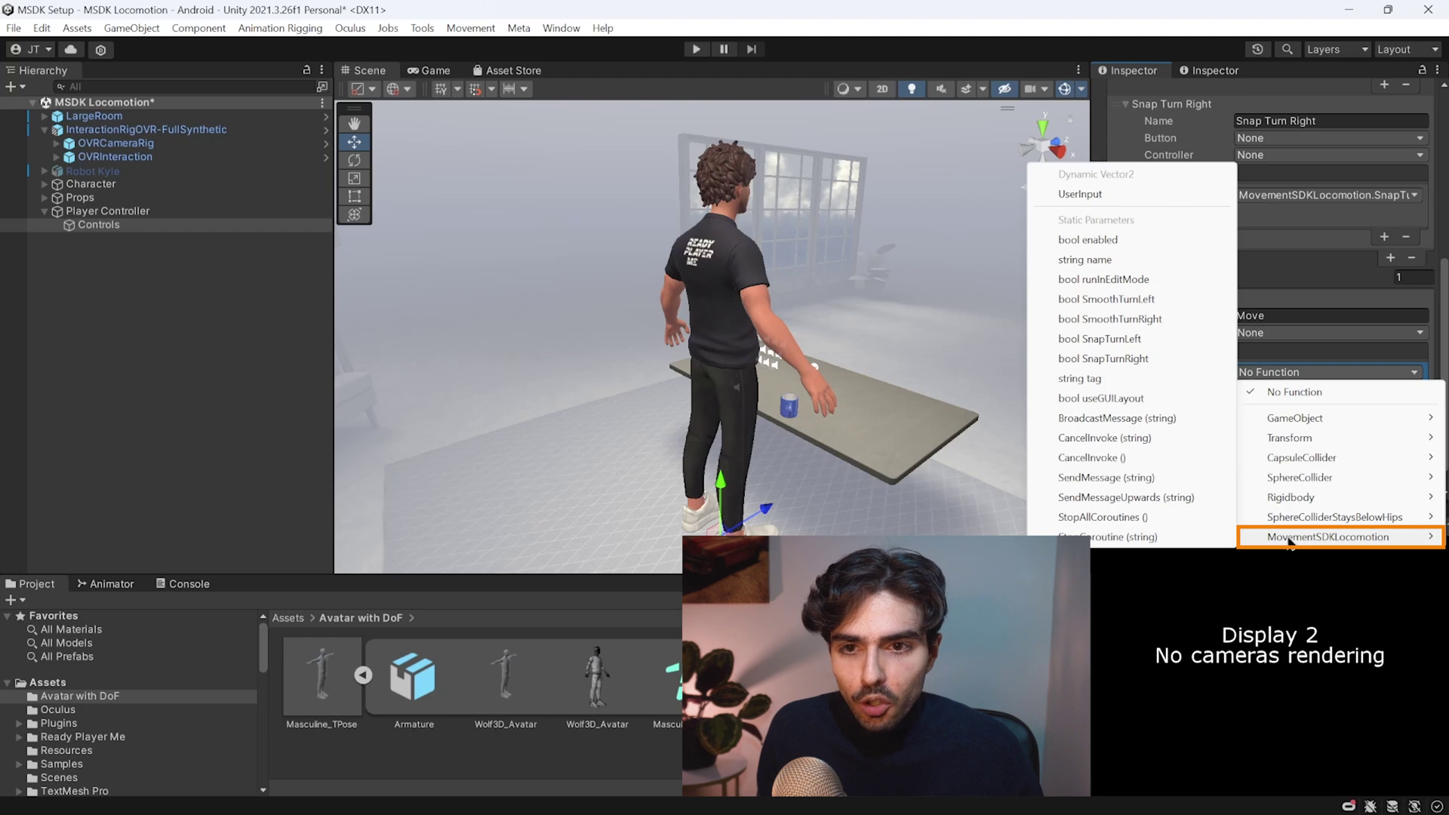
pyautogui.click(1088, 201)
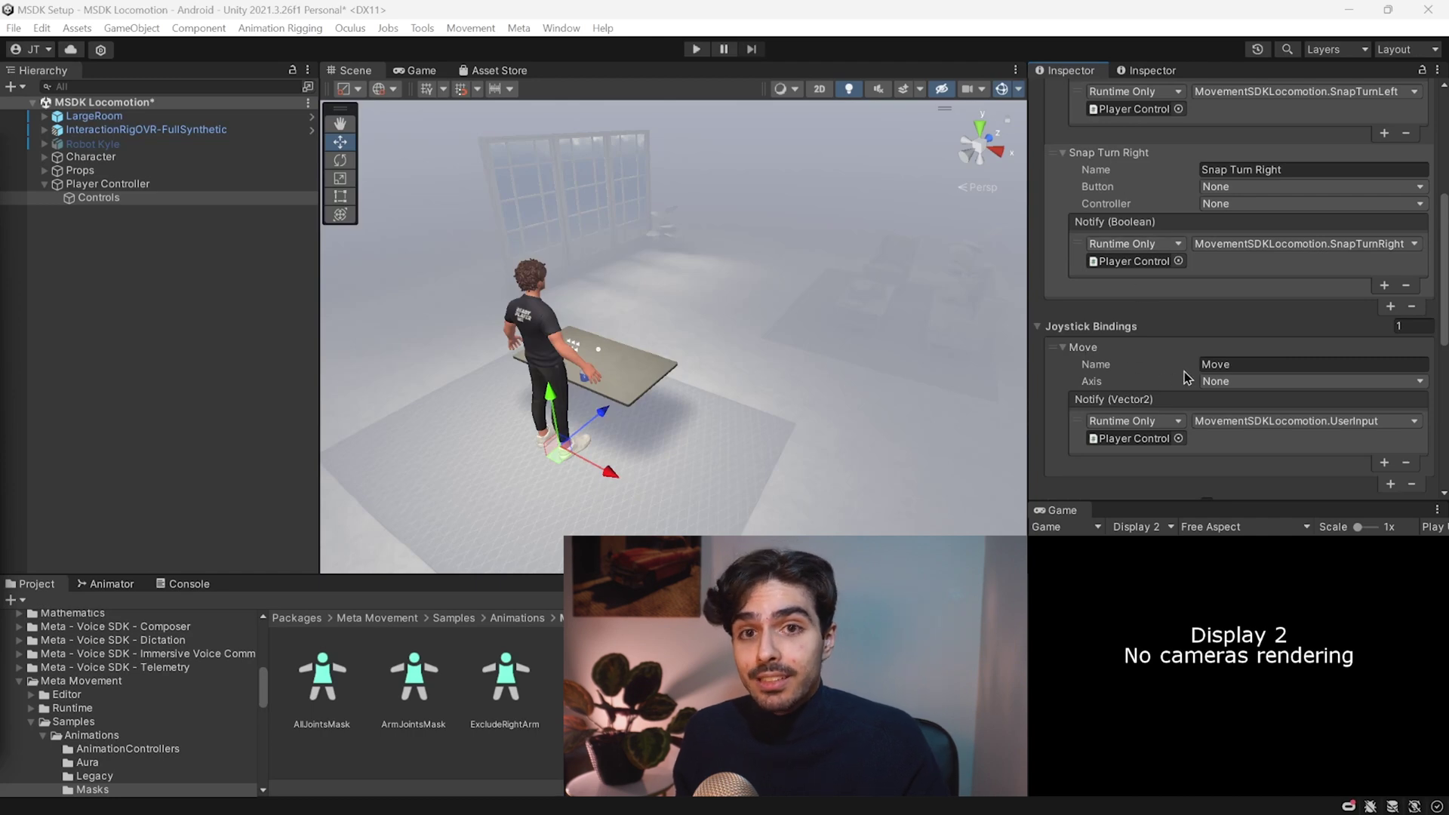
# Set the Snap Turn Left binding's Button to Secondary Thumbstick Left and its Controller to Touch
pyautogui.scroll(6, 1238, 362)
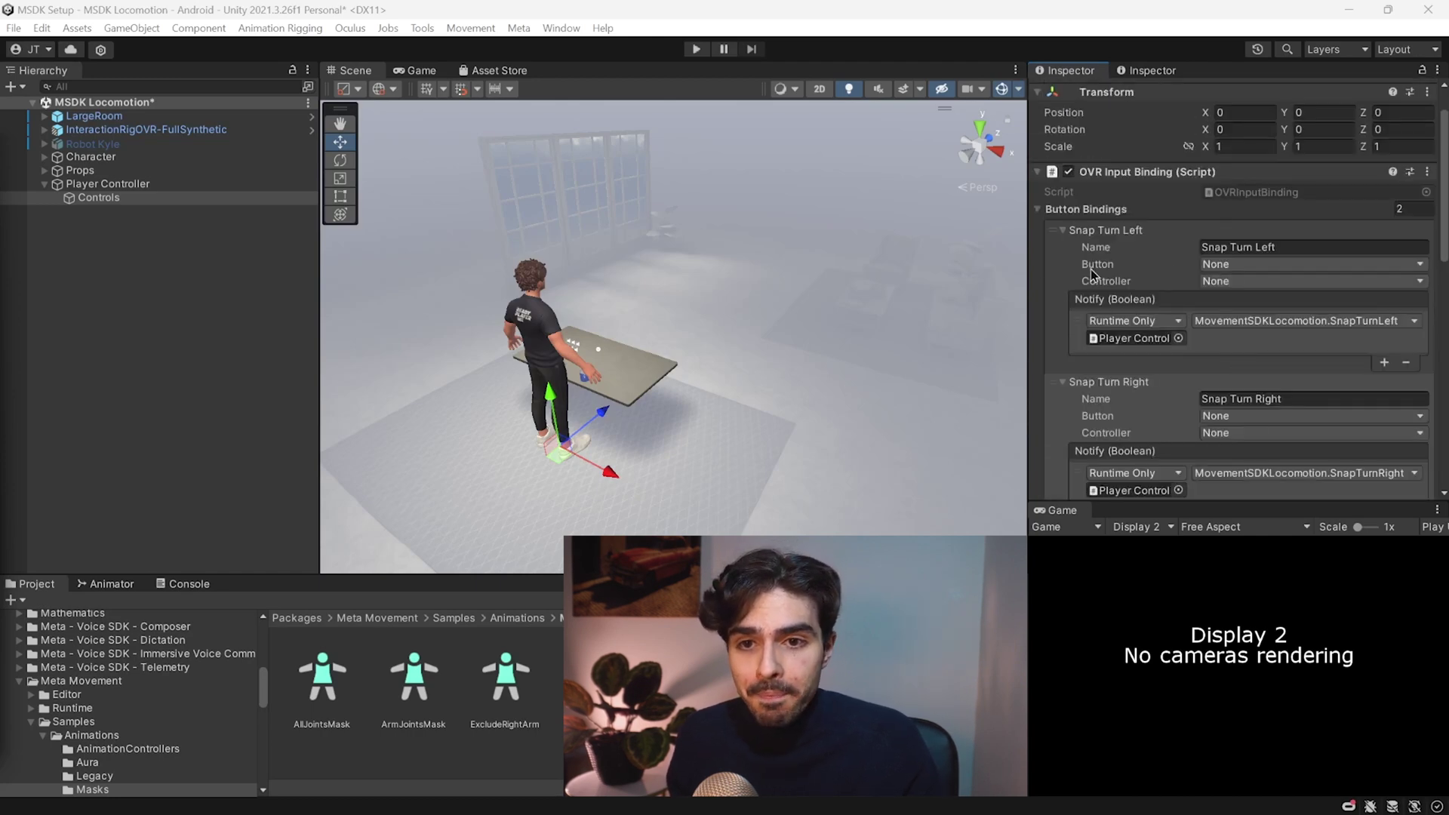
pyautogui.click(1224, 266)
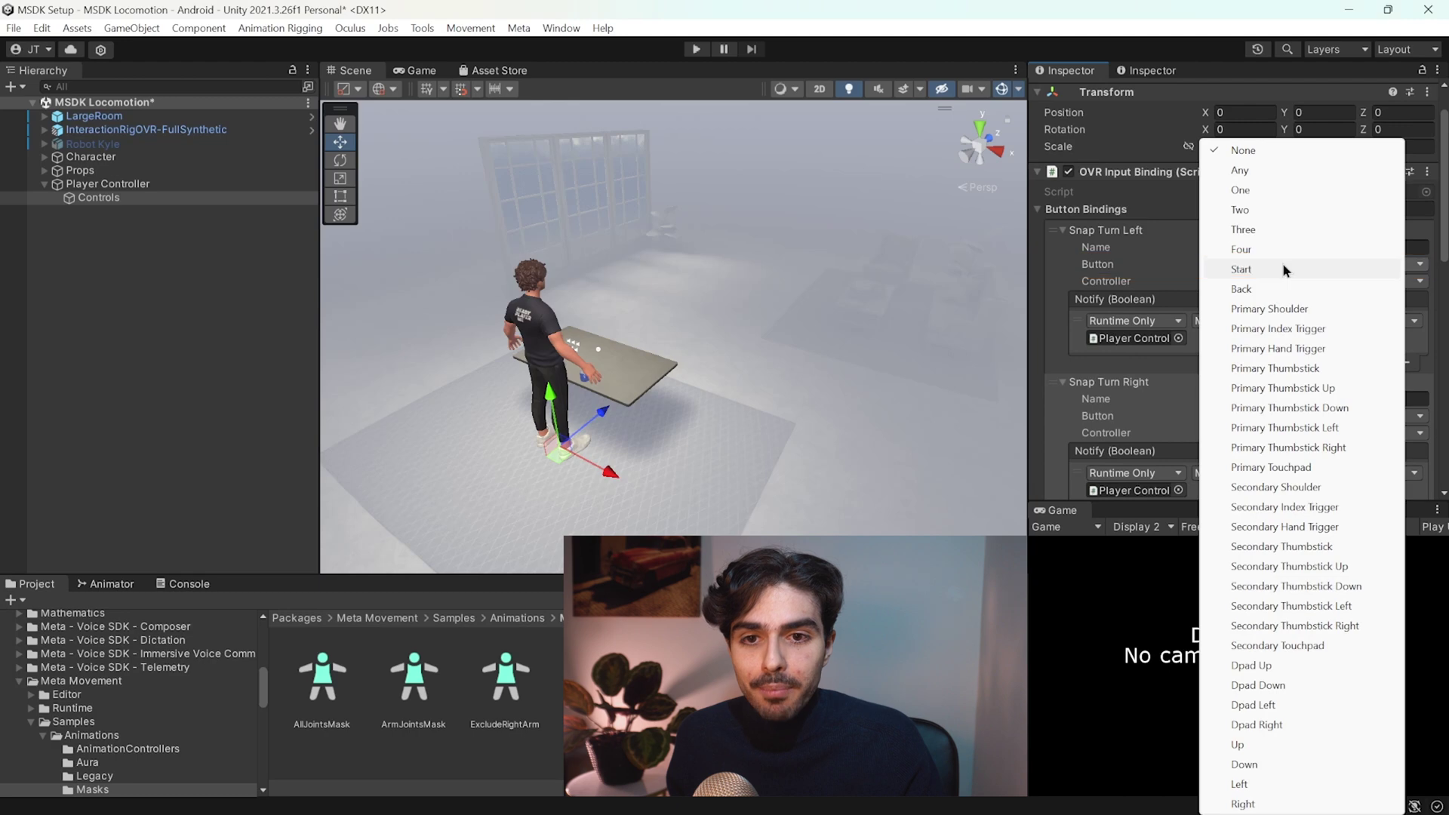
pyautogui.click(1287, 607)
pyautogui.click(1238, 282)
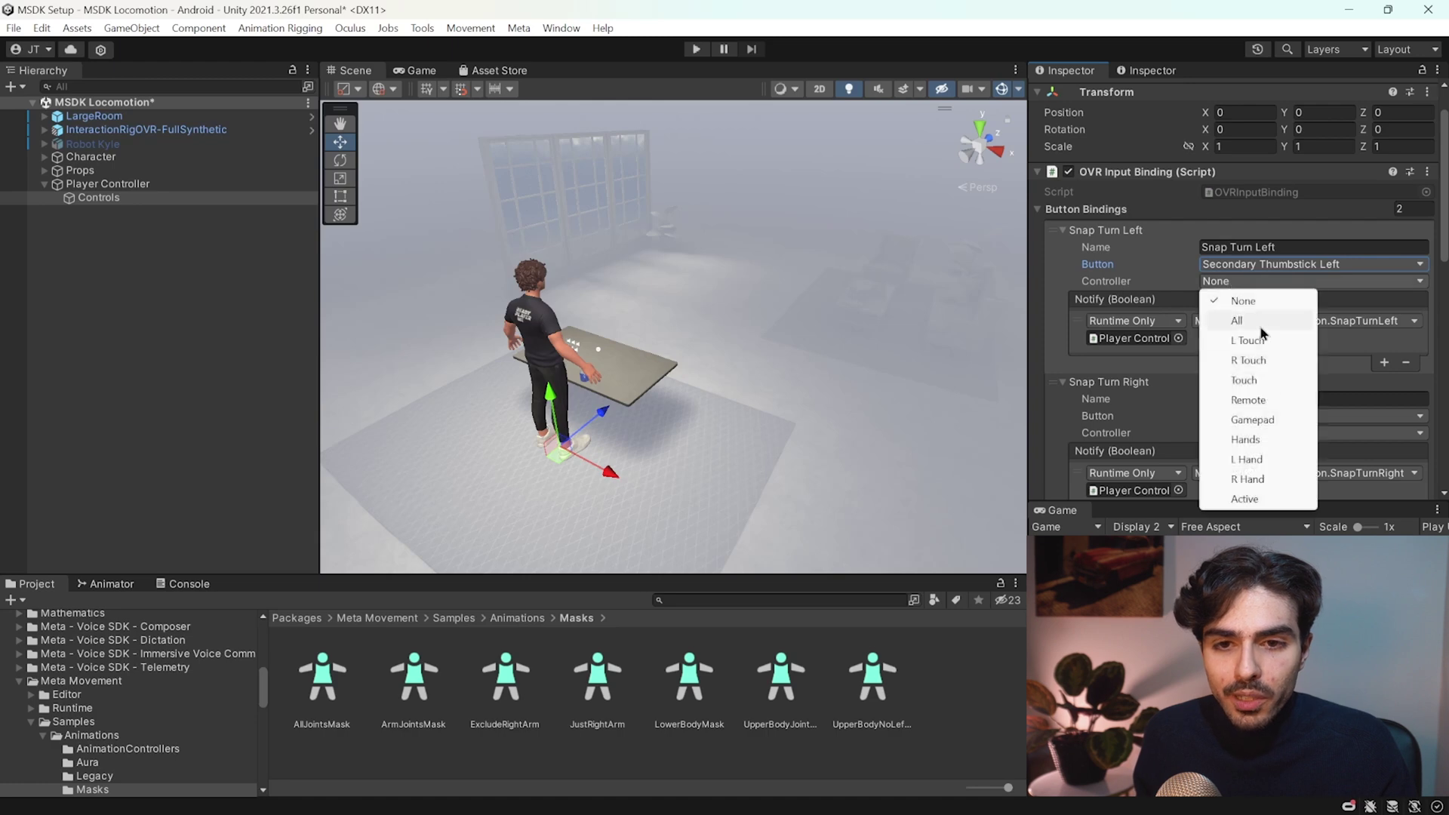
pyautogui.click(1244, 380)
# Set the Snap Turn Right binding's Button to Secondary Thumbstick Right and its Controller to Touch
pyautogui.scroll(-2, 1245, 378)
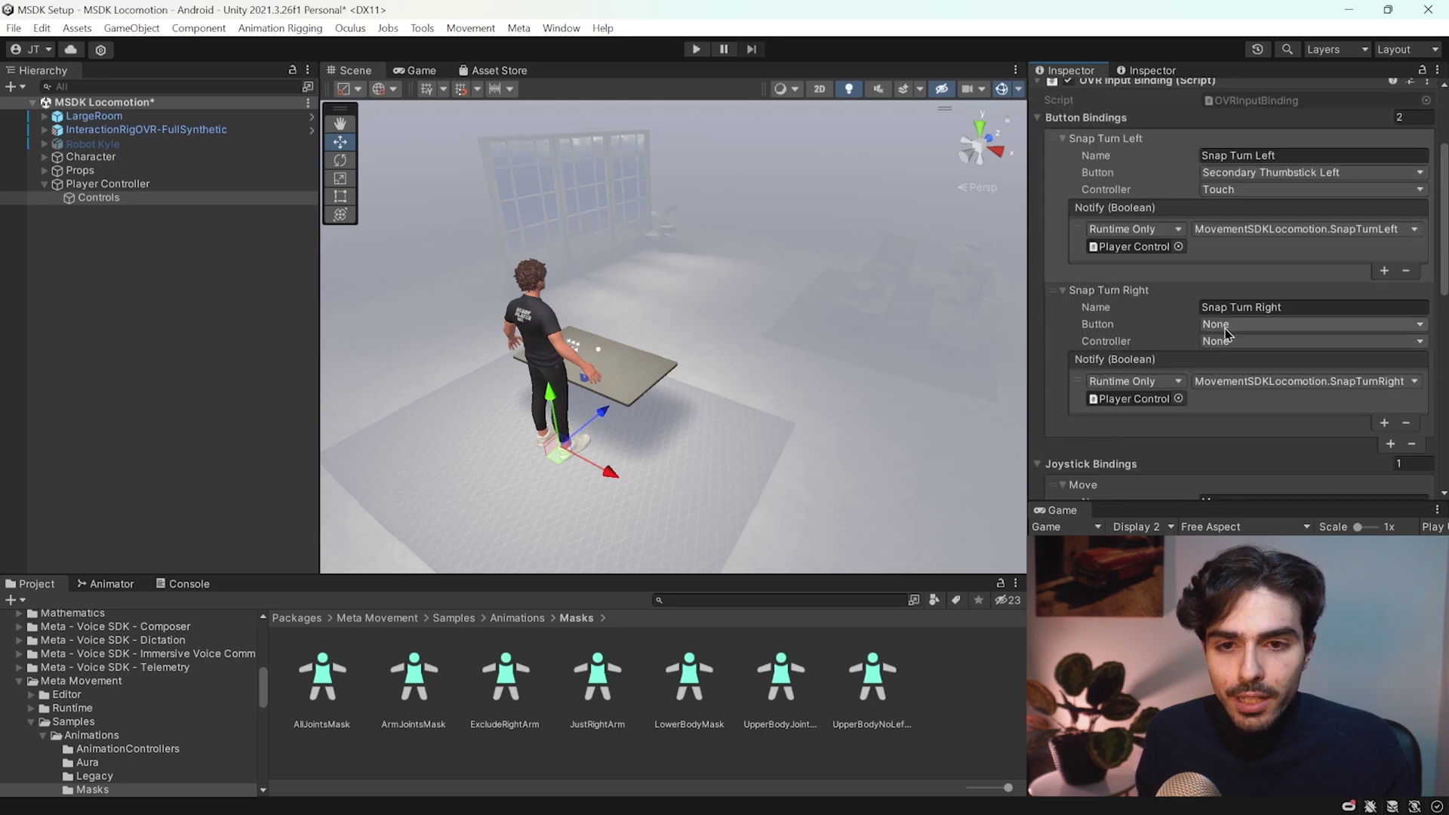
pyautogui.click(1283, 324)
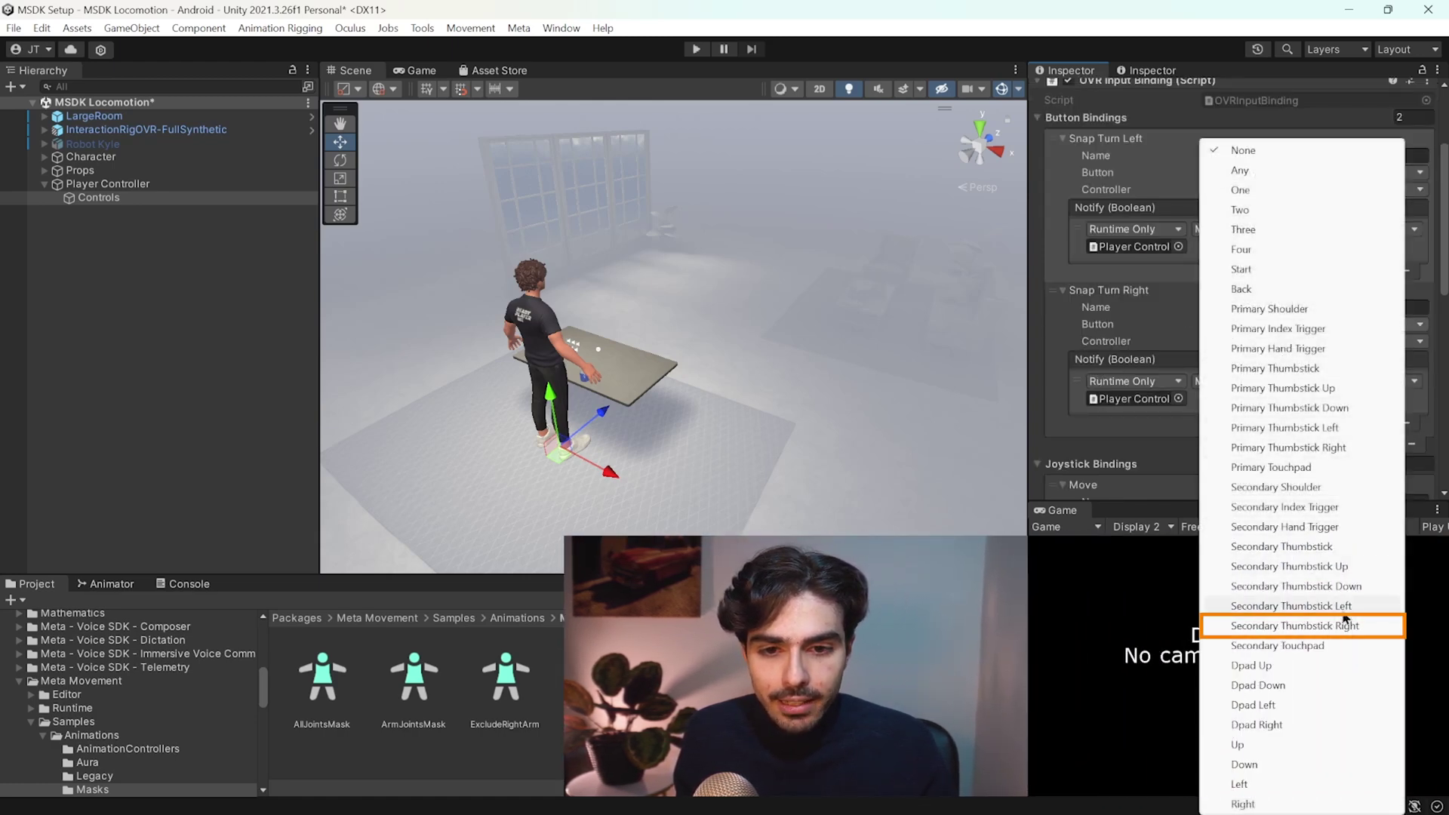
pyautogui.click(1351, 626)
pyautogui.click(1284, 341)
pyautogui.click(1245, 438)
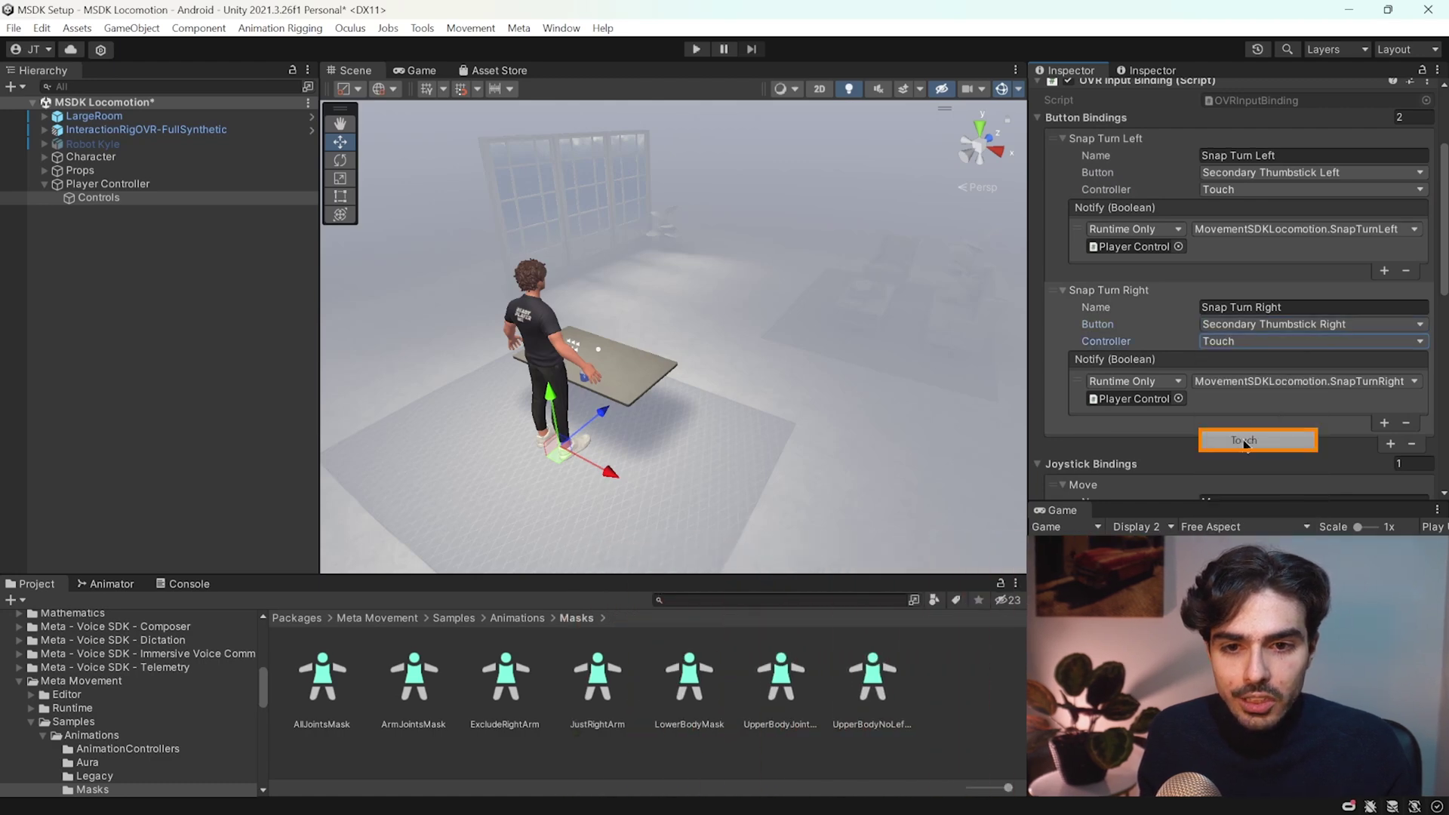
# Set the Move joystick binding's Axis to Secondary Thumbstick
pyautogui.scroll(-1, 1196, 370)
pyautogui.scroll(-2, 1197, 370)
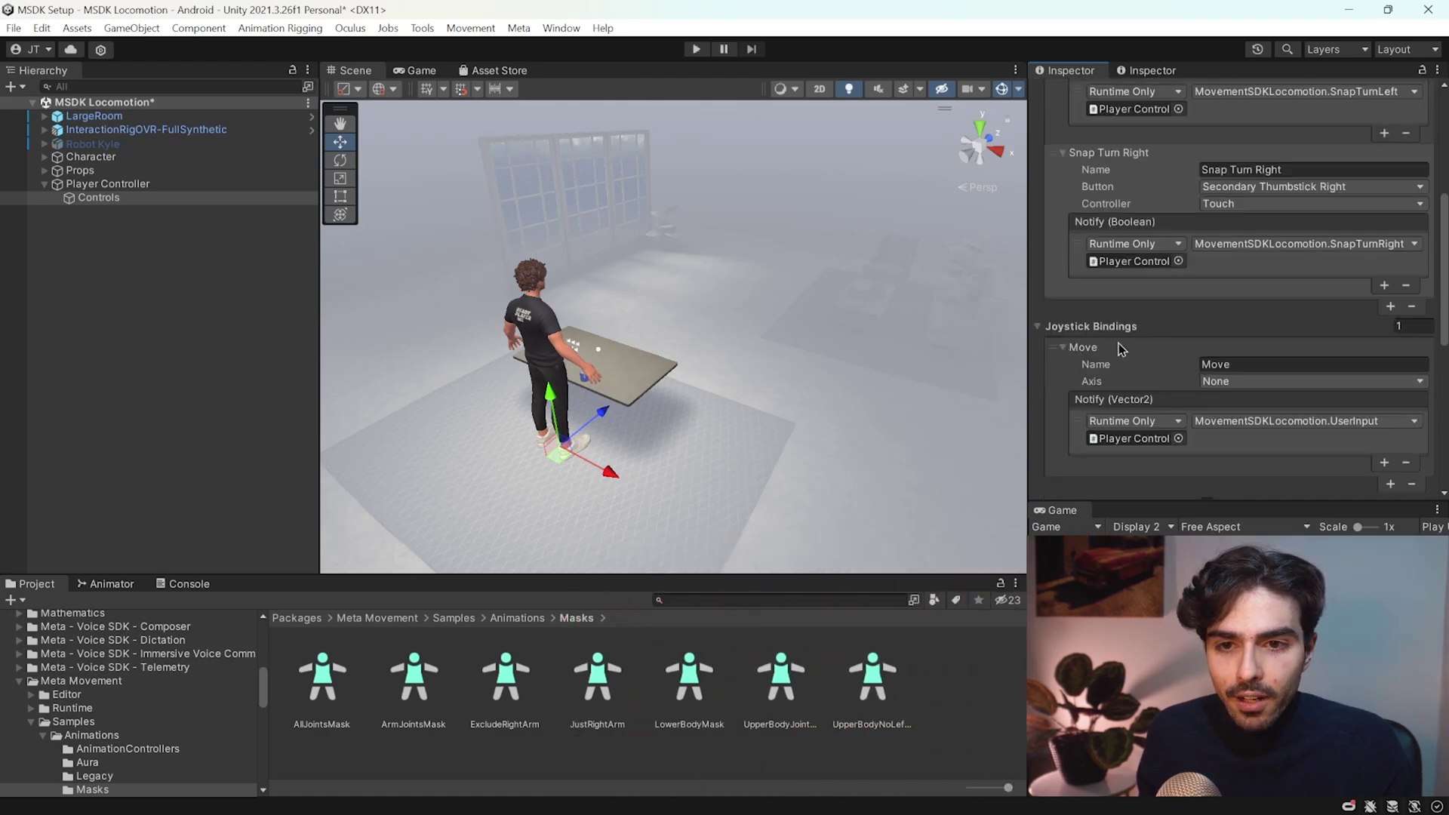
pyautogui.click(1231, 381)
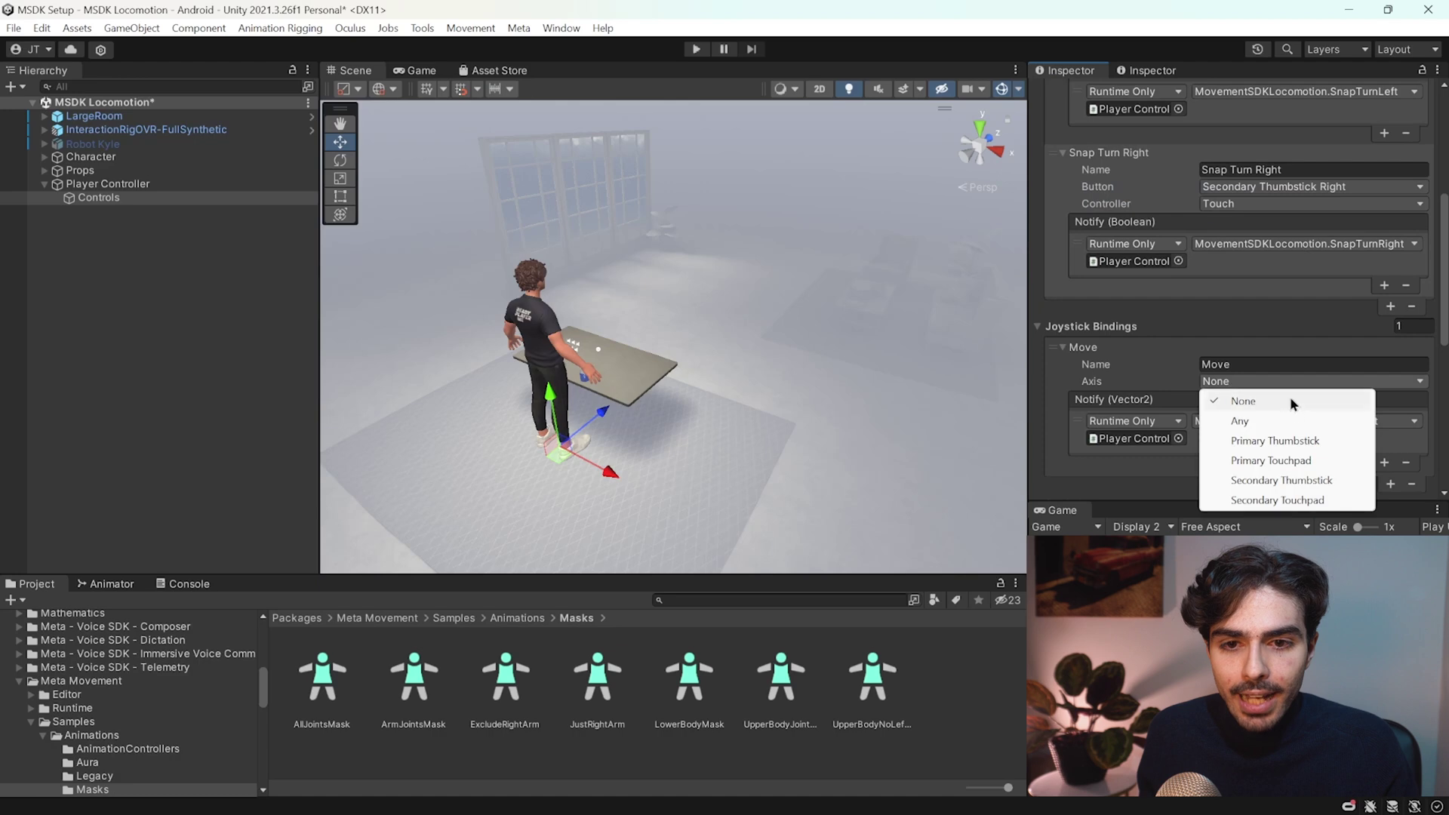
pyautogui.click(1284, 480)
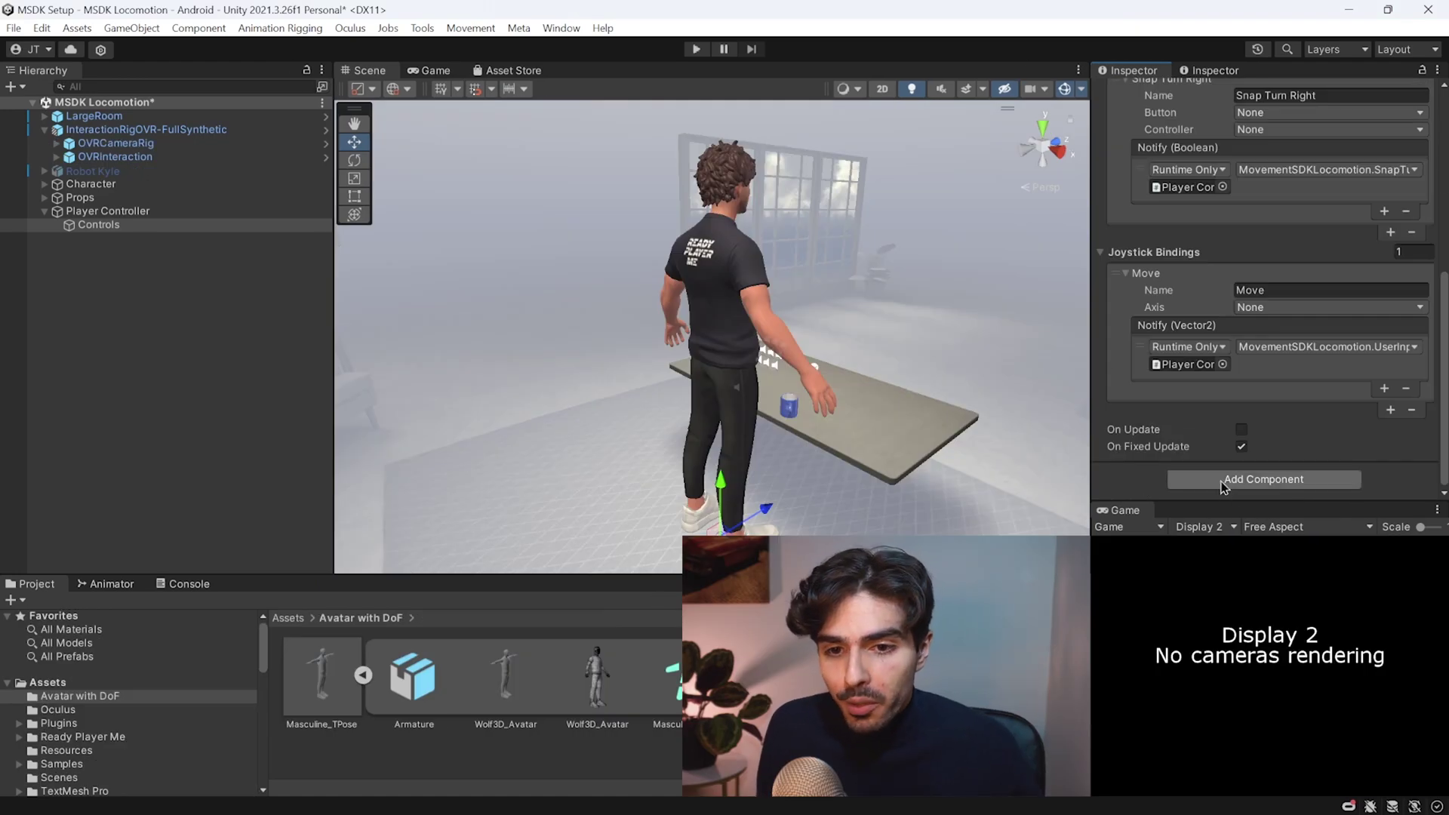
# Add a Unity Input Binding component to the Controls object
pyautogui.click(1250, 479)
pyautogui.write('unity ')
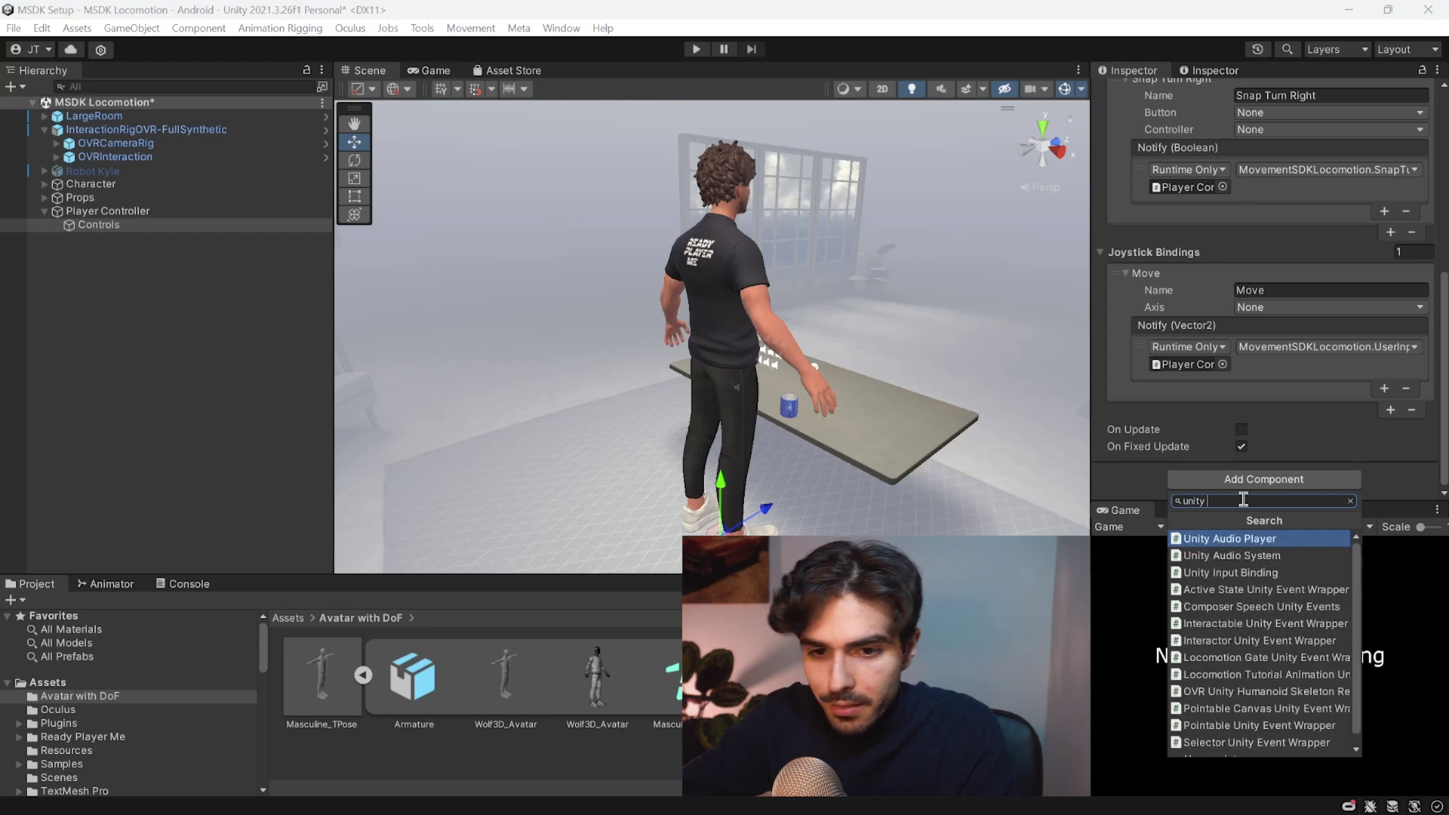
pyautogui.write('input')
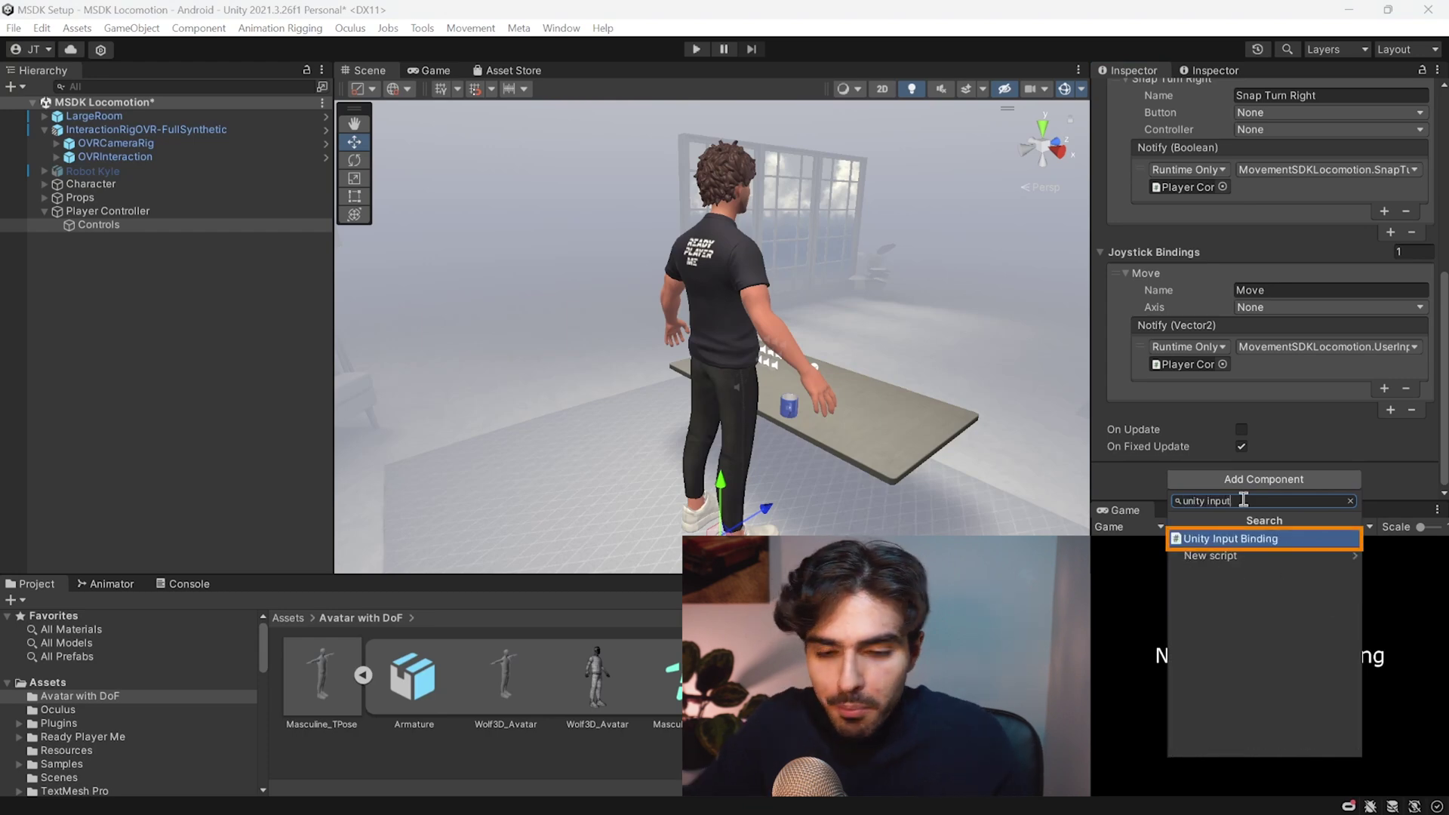
pyautogui.click(1236, 542)
# Add an Axis Horizontal Vertical entry to the Unity Input Binding that targets Player Controller and calls a MovementSDKLocomotion function
pyautogui.scroll(-5, 1125, 392)
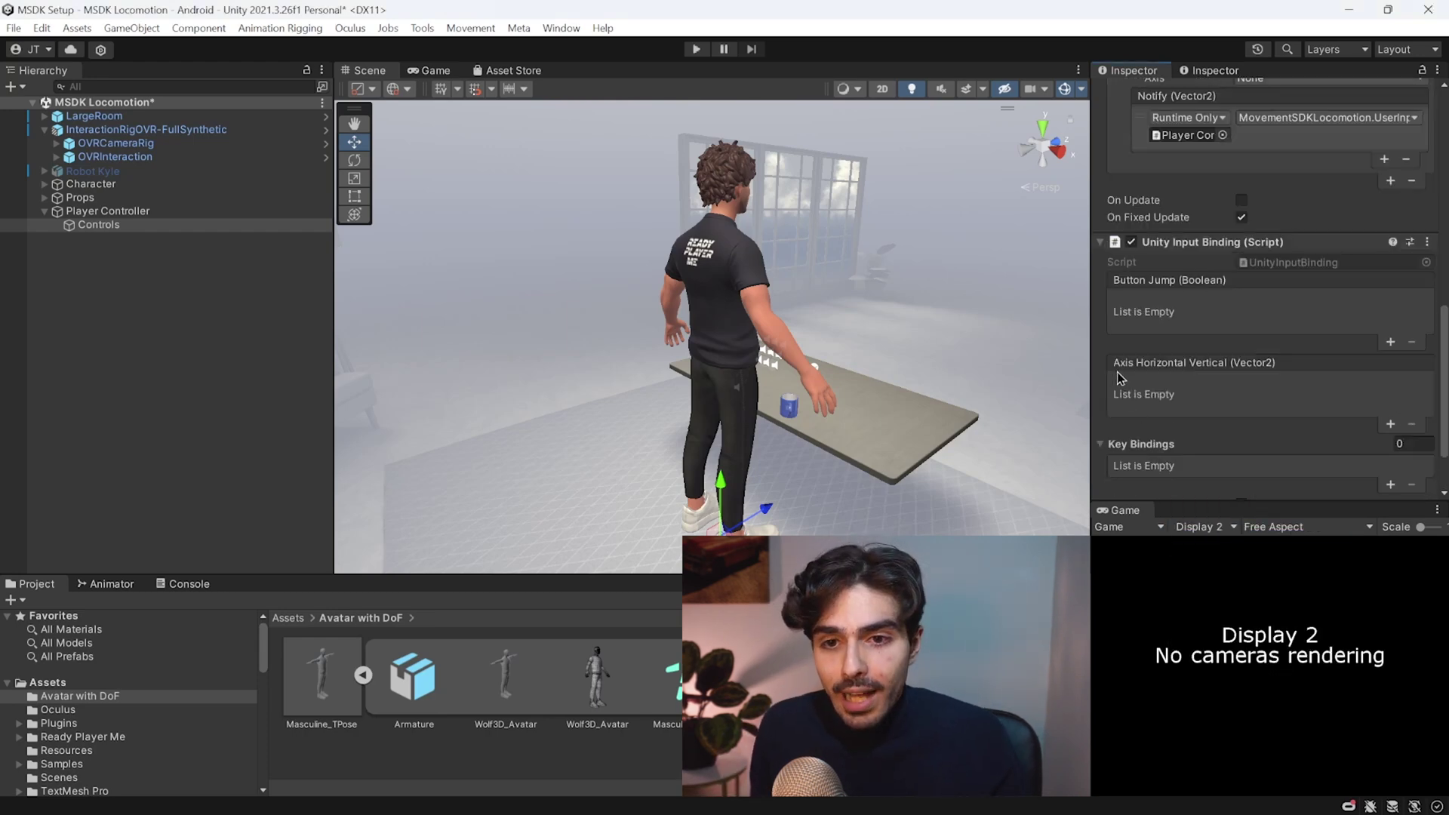
pyautogui.click(1390, 425)
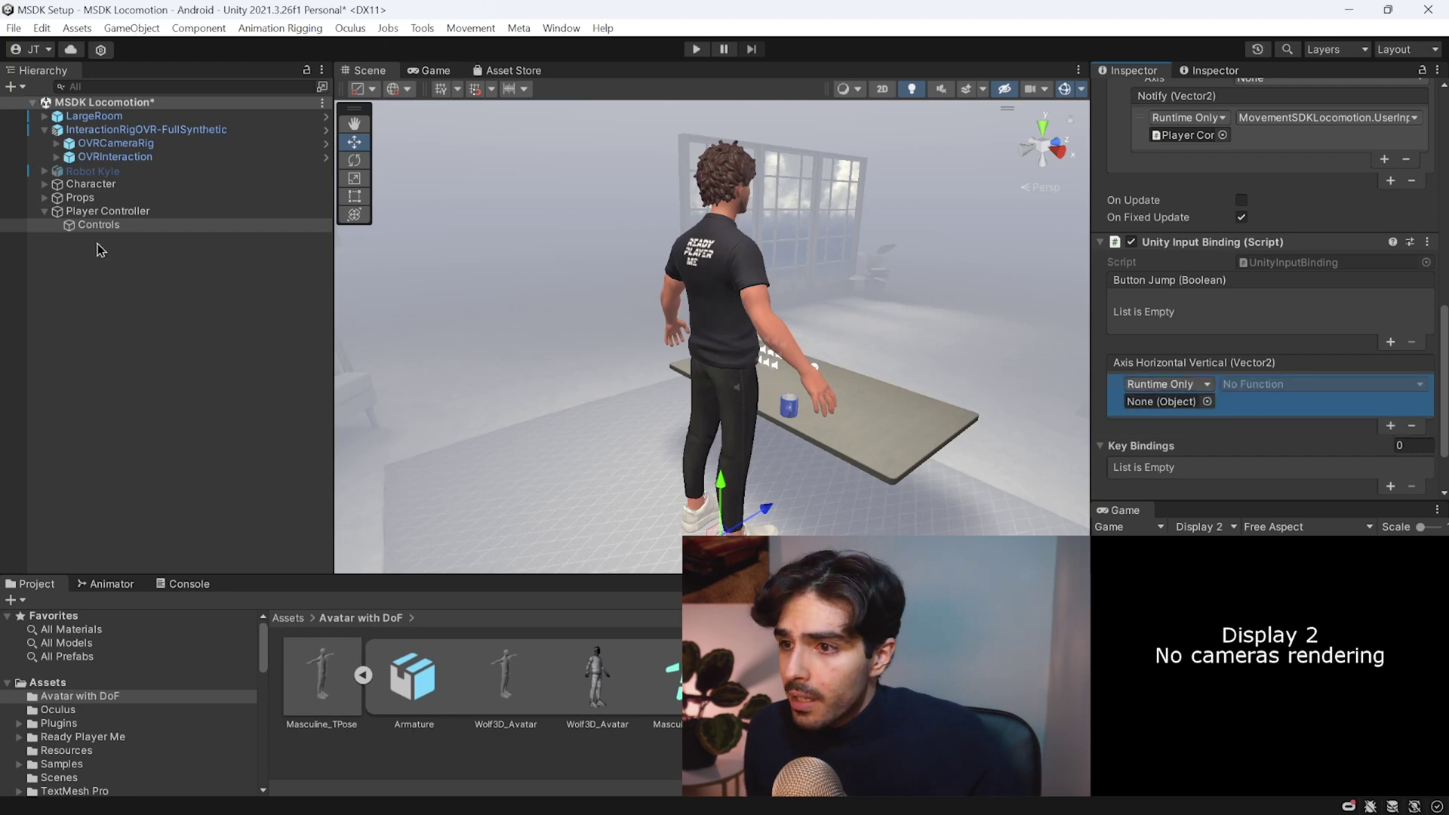
pyautogui.moveTo(90, 225); pyautogui.dragTo(1186, 402)
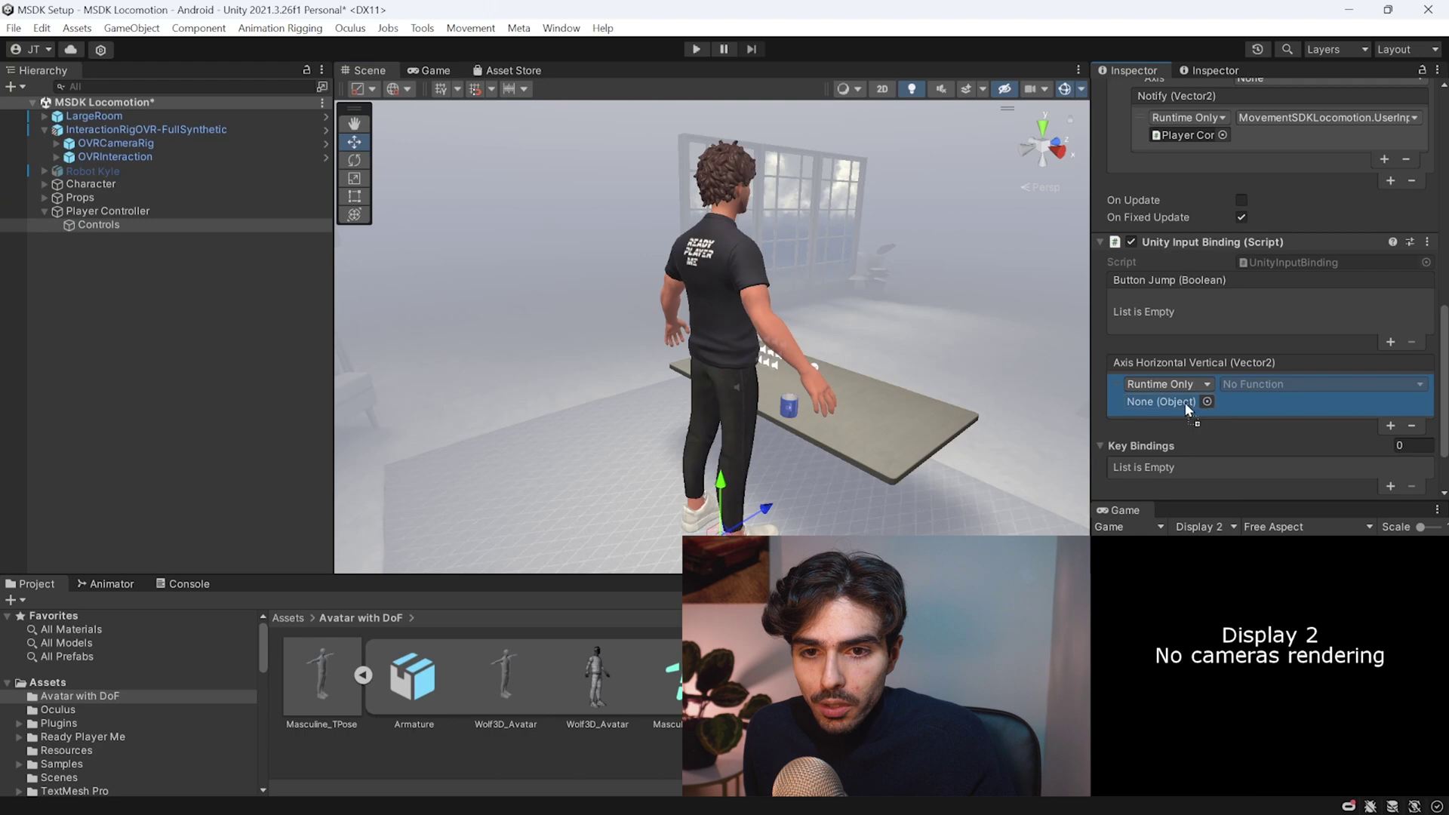
pyautogui.click(1258, 387)
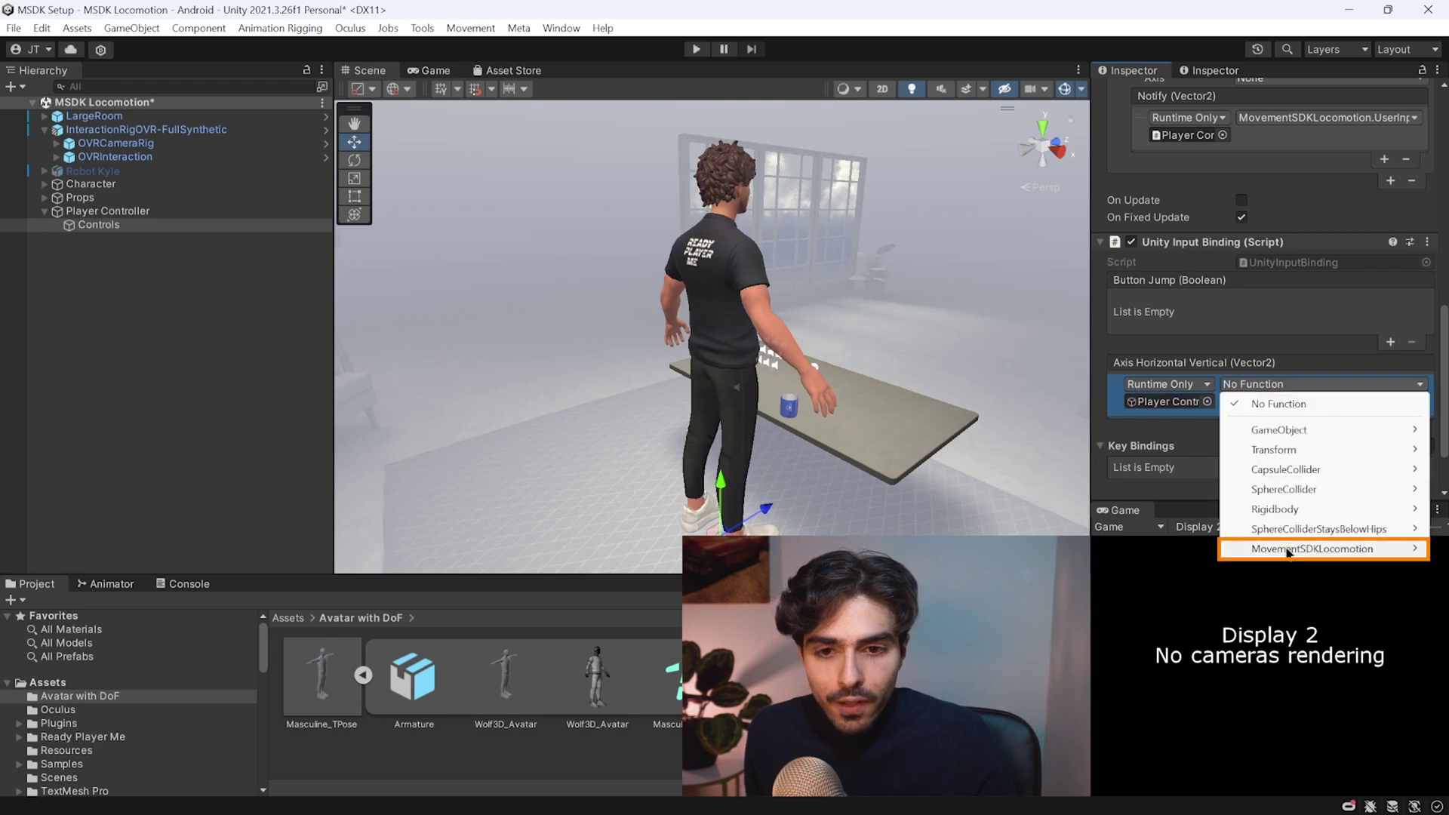
pyautogui.moveTo(1289, 549)
pyautogui.click(1068, 206)
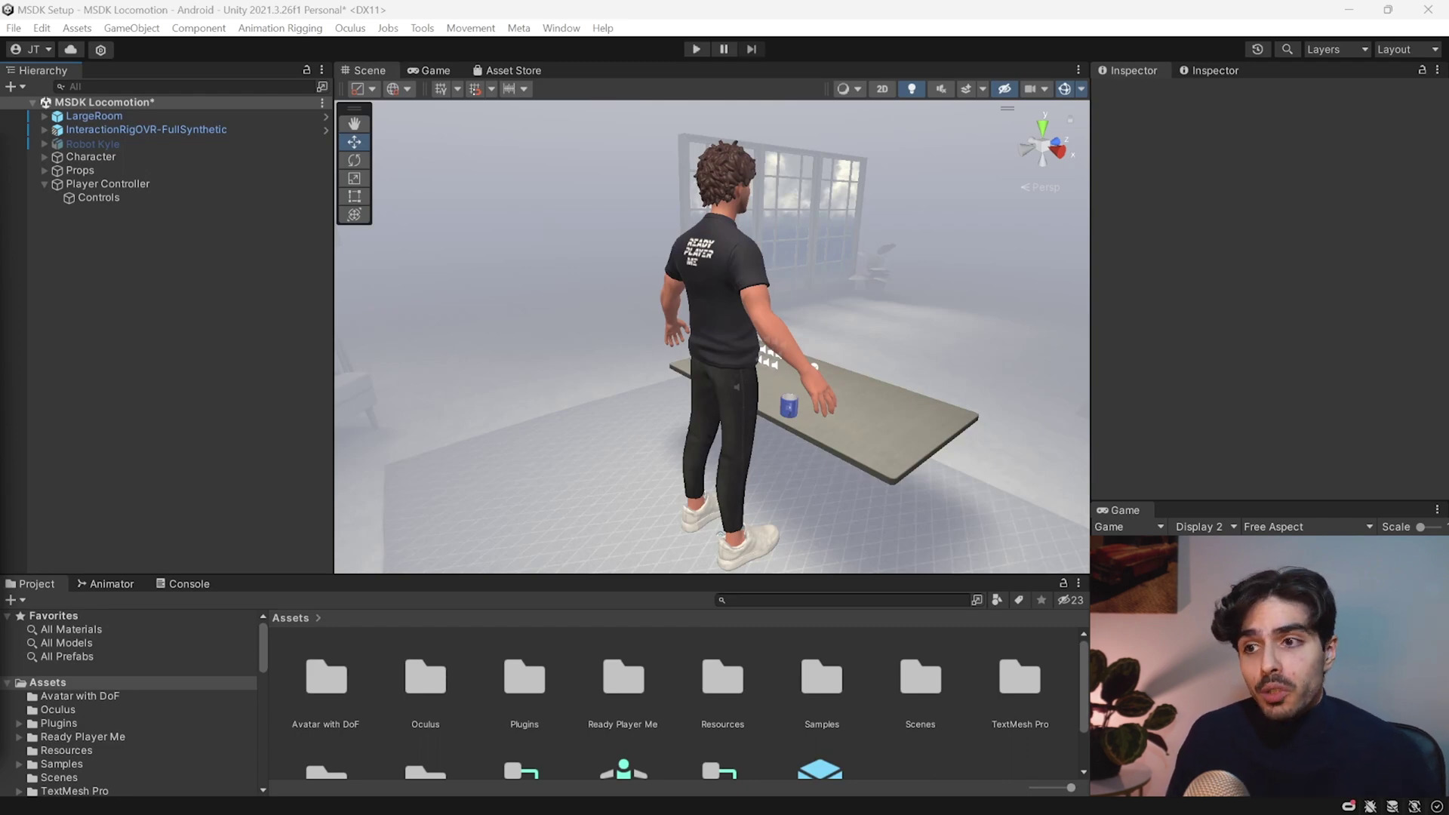
# Create an empty child object under Player Controller named OVRCameraRigFollowsLocomotion
pyautogui.rightClick(113, 185)
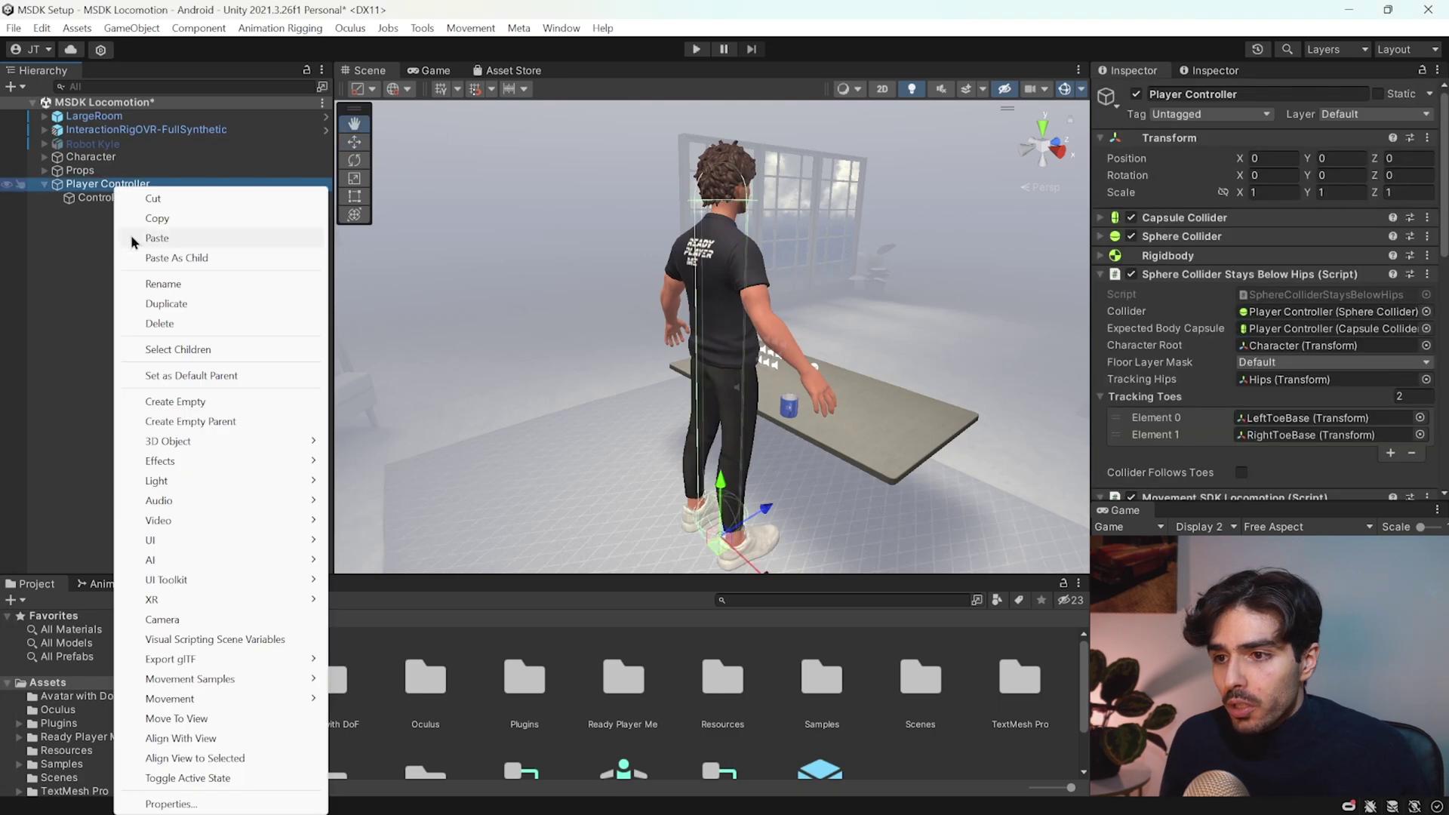
pyautogui.click(182, 405)
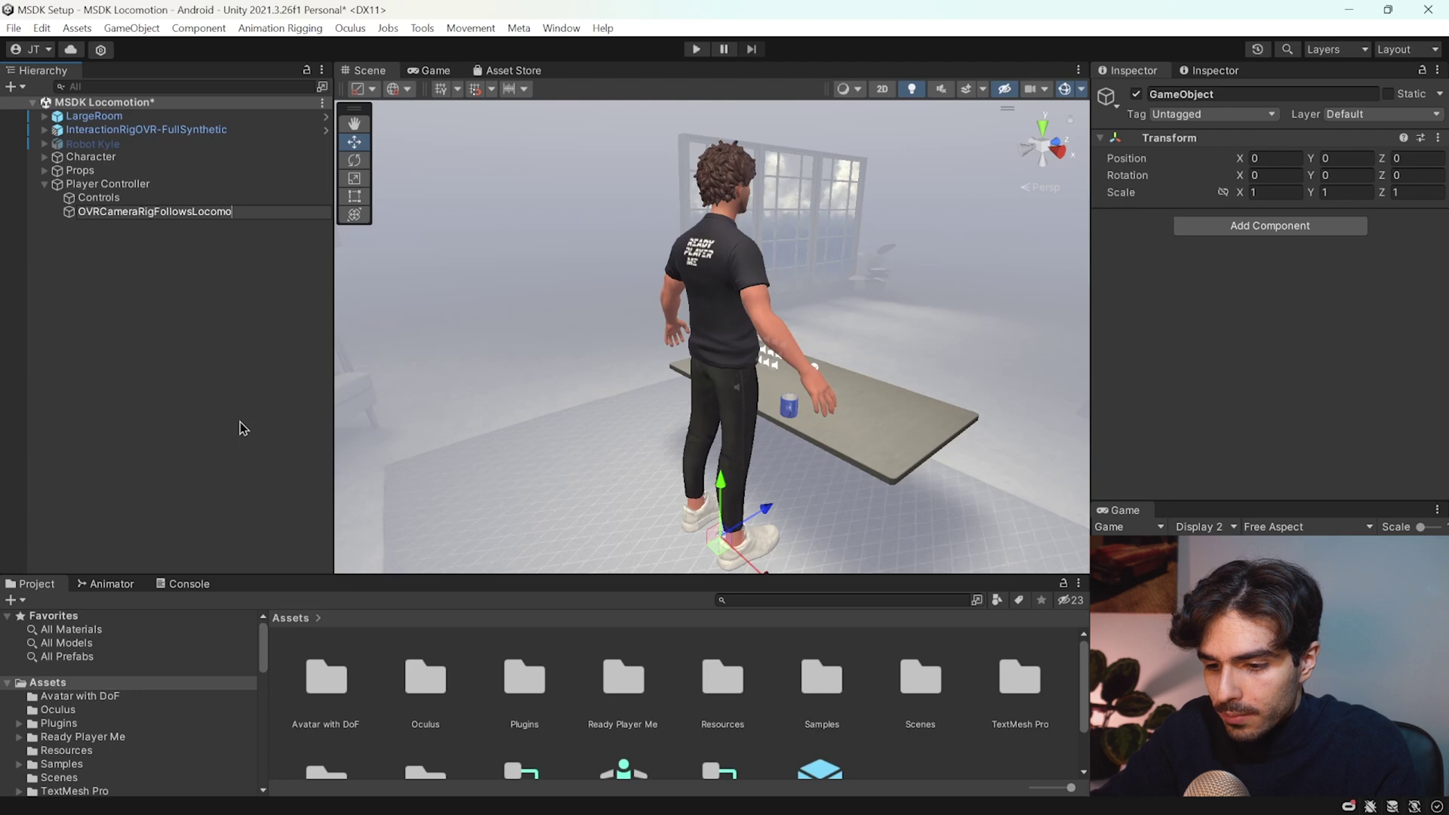
pyautogui.press('Return')
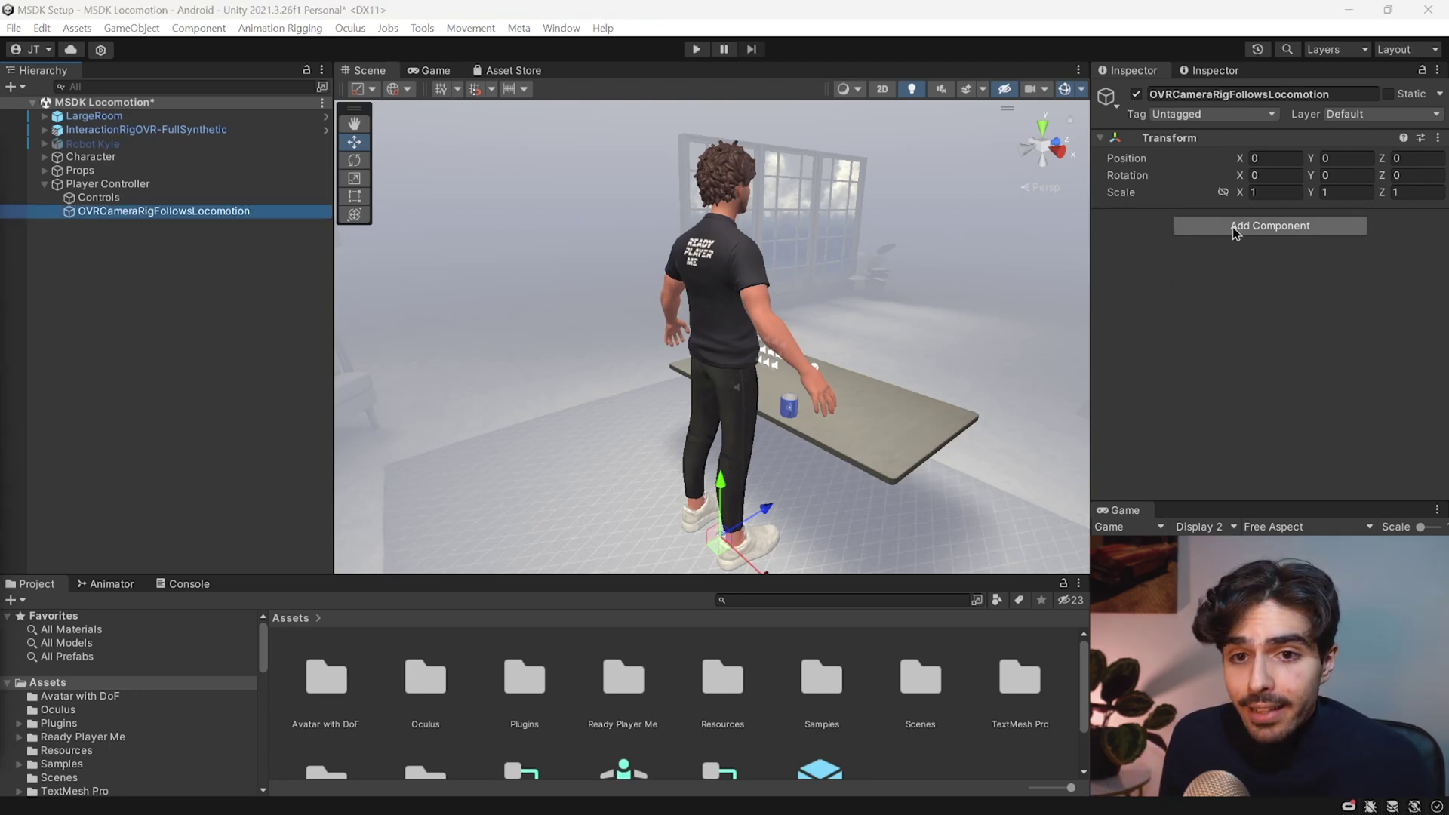
# Add a Transforms Follow Me component to OVRCameraRigFollowsLocomotion and assign OVRCameraRig as Element 0 of Transforms Following Me
pyautogui.click(1235, 228)
pyautogui.write('transfo')
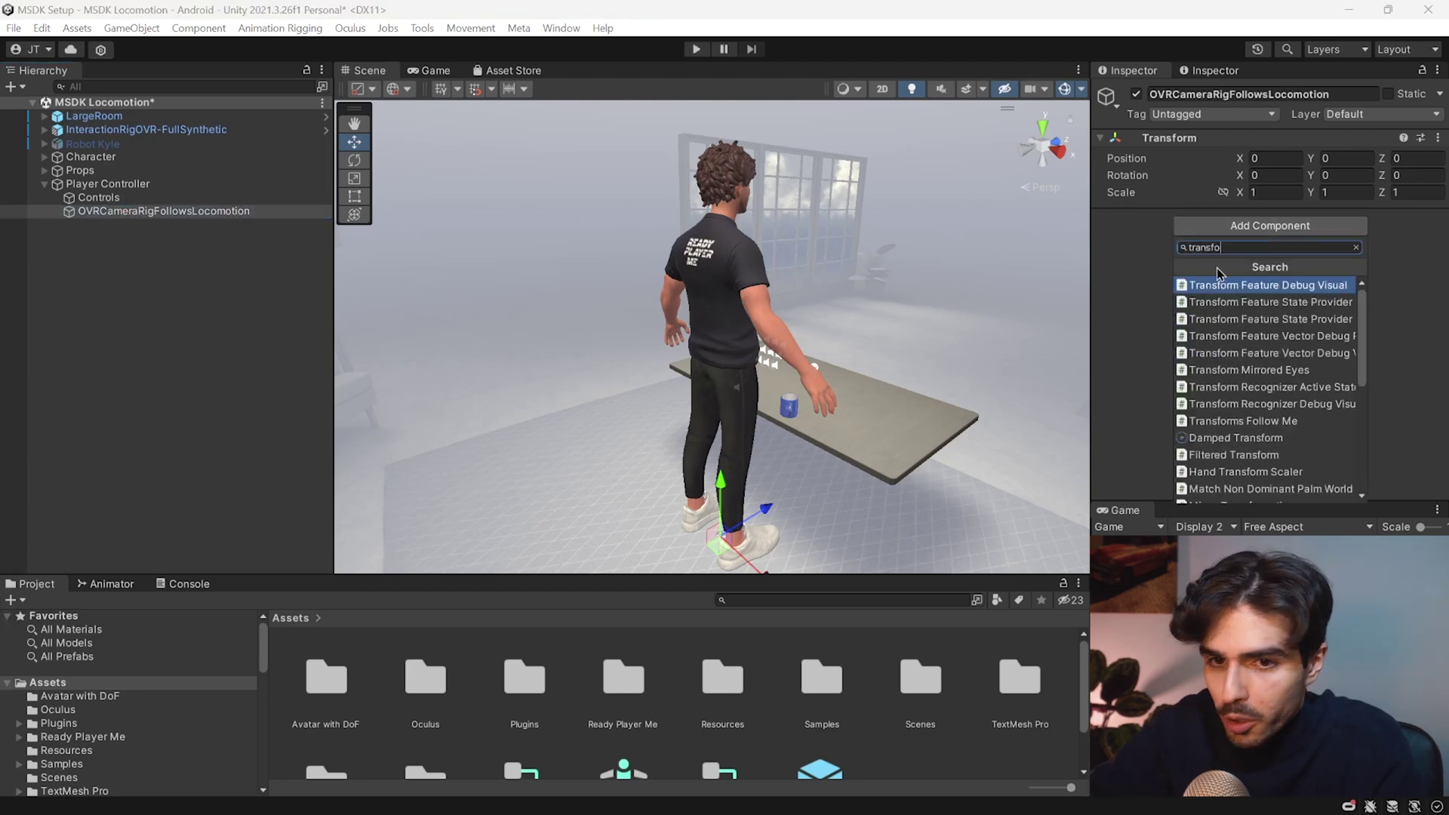
pyautogui.write('rms')
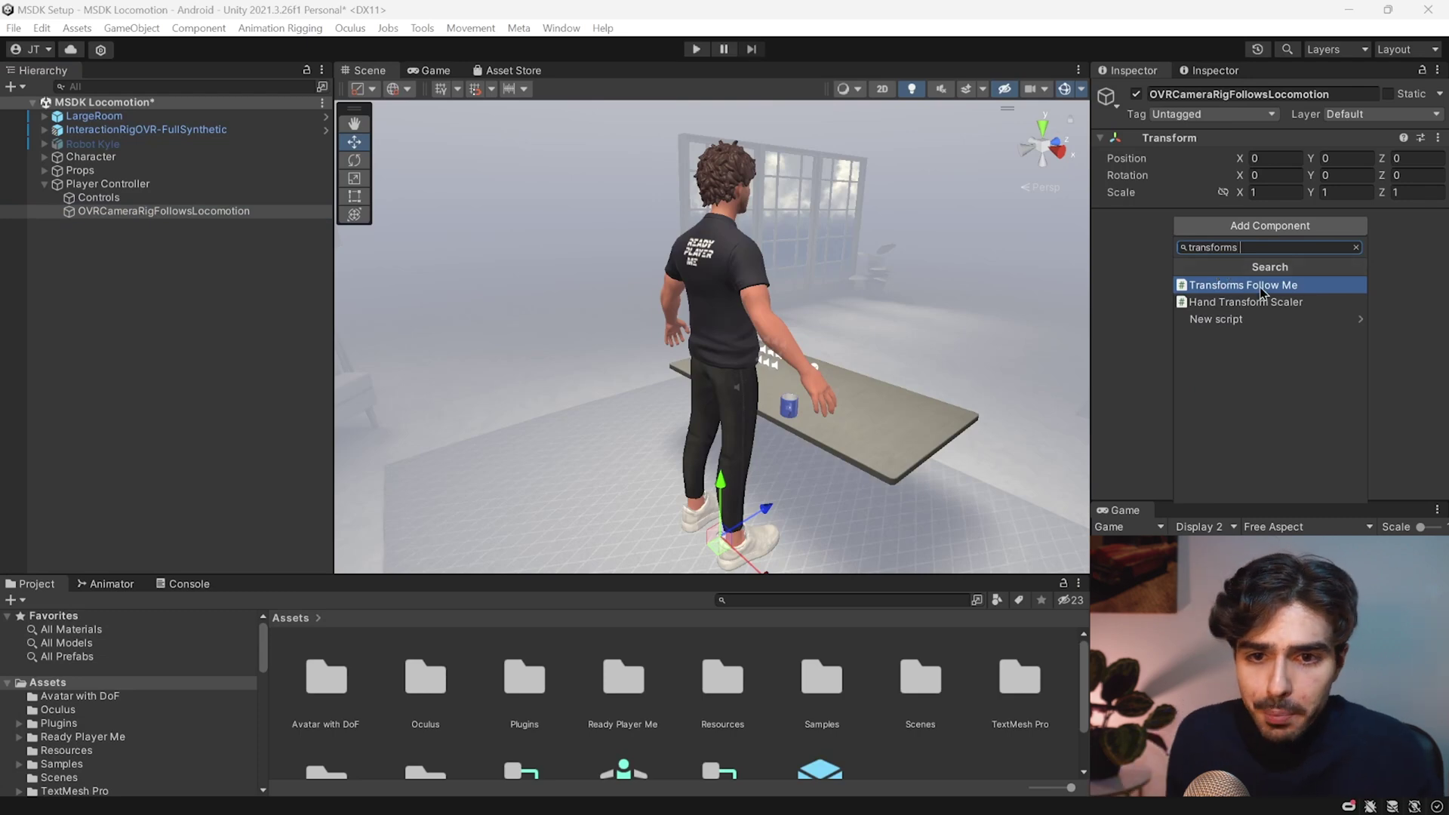
pyautogui.click(1226, 286)
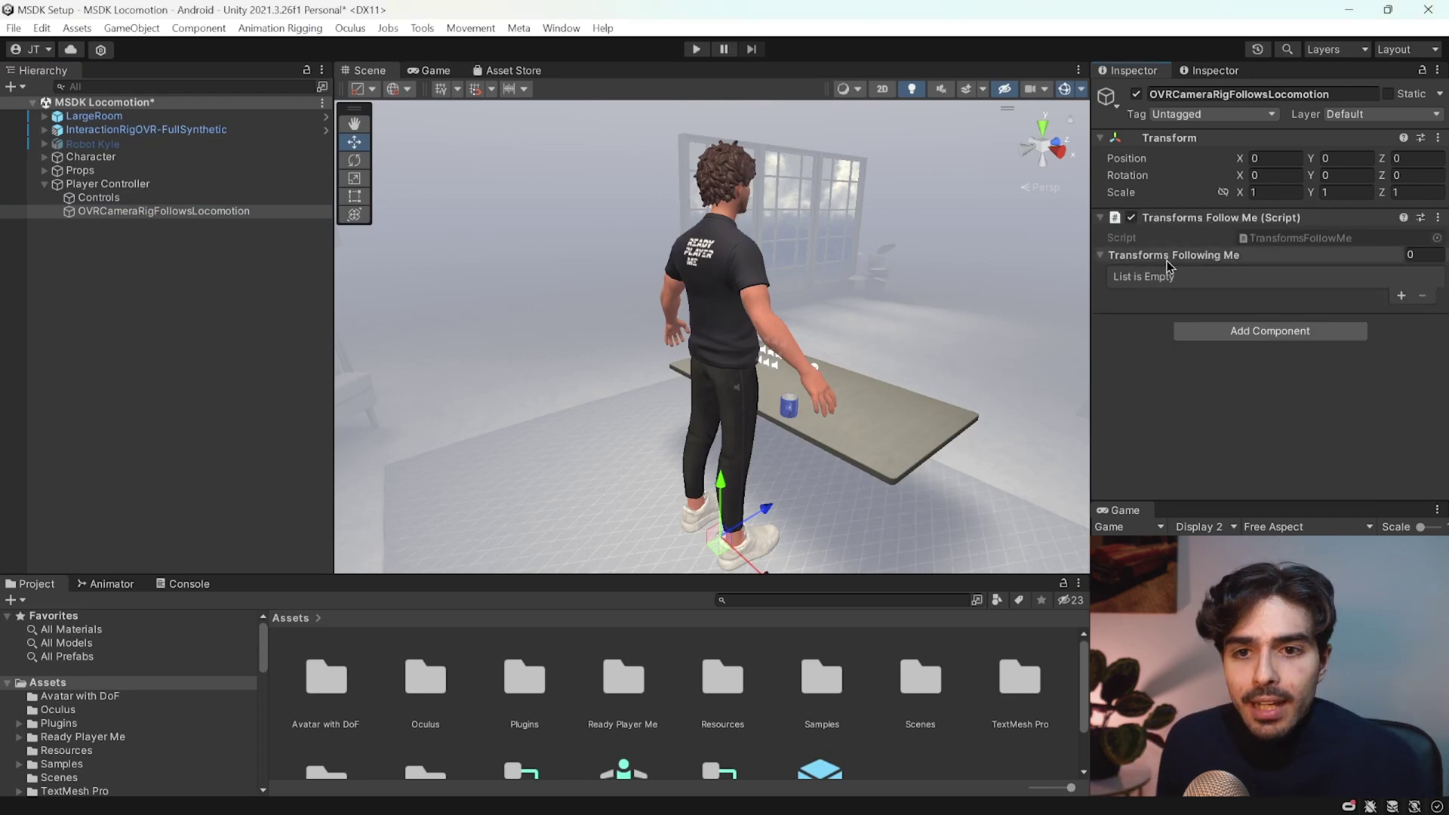
pyautogui.click(1401, 297)
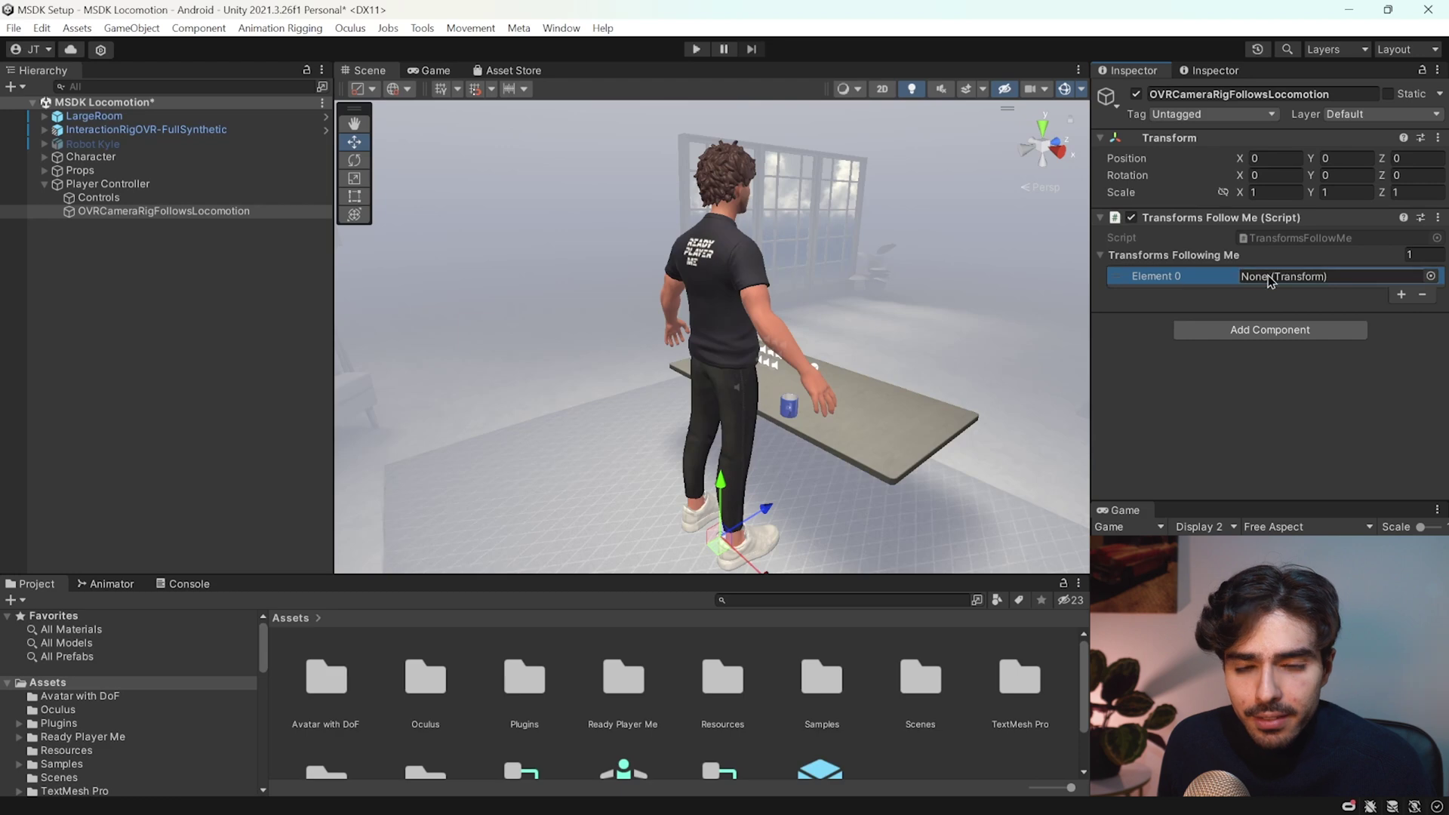
pyautogui.moveTo(142, 218); pyautogui.dragTo(1329, 283)
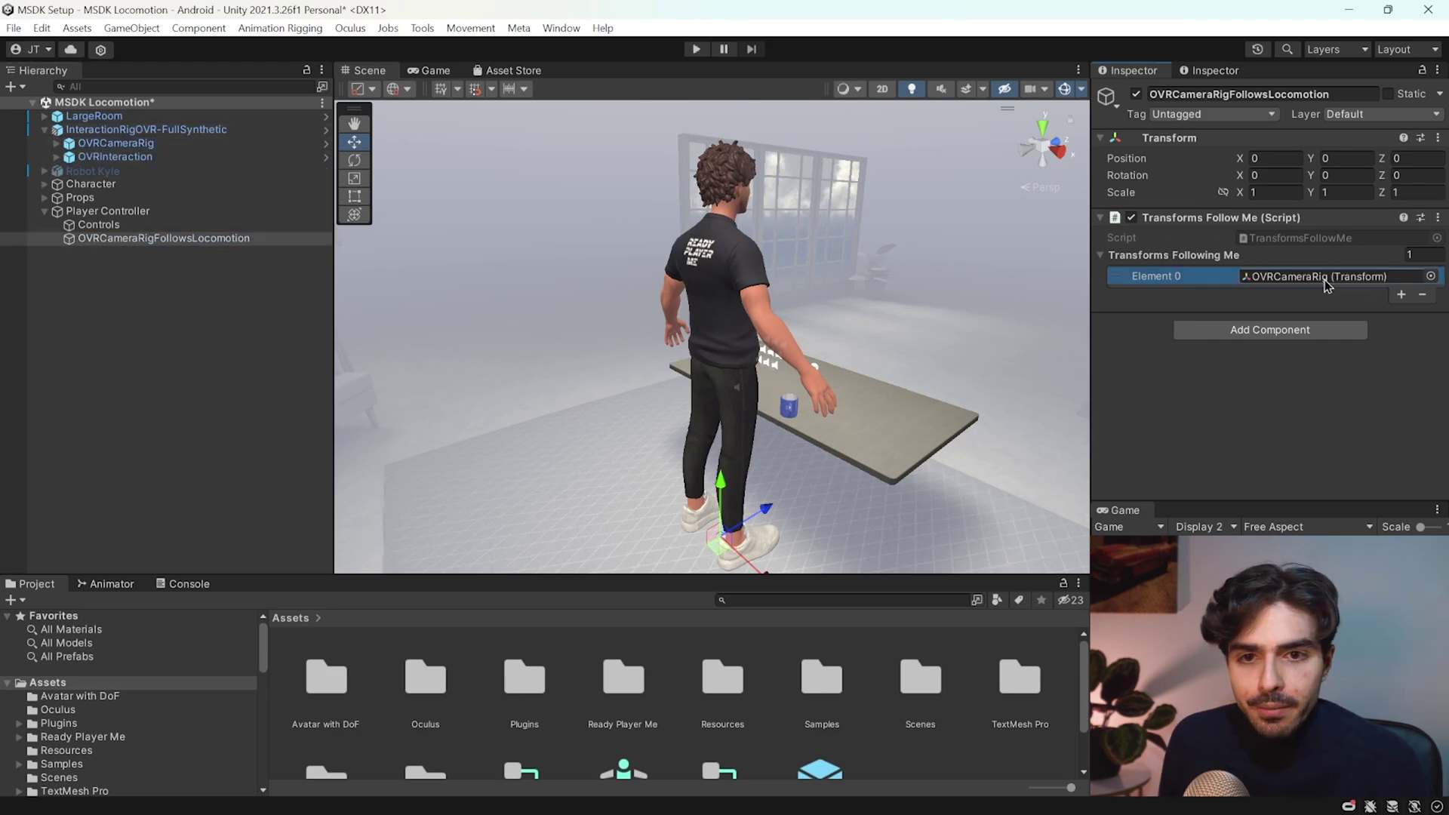
# Duplicate OVRCameraRigFollowsLocomotion and rename the copy CharacterObjectFollowsLocomotion
pyautogui.click(165, 242)
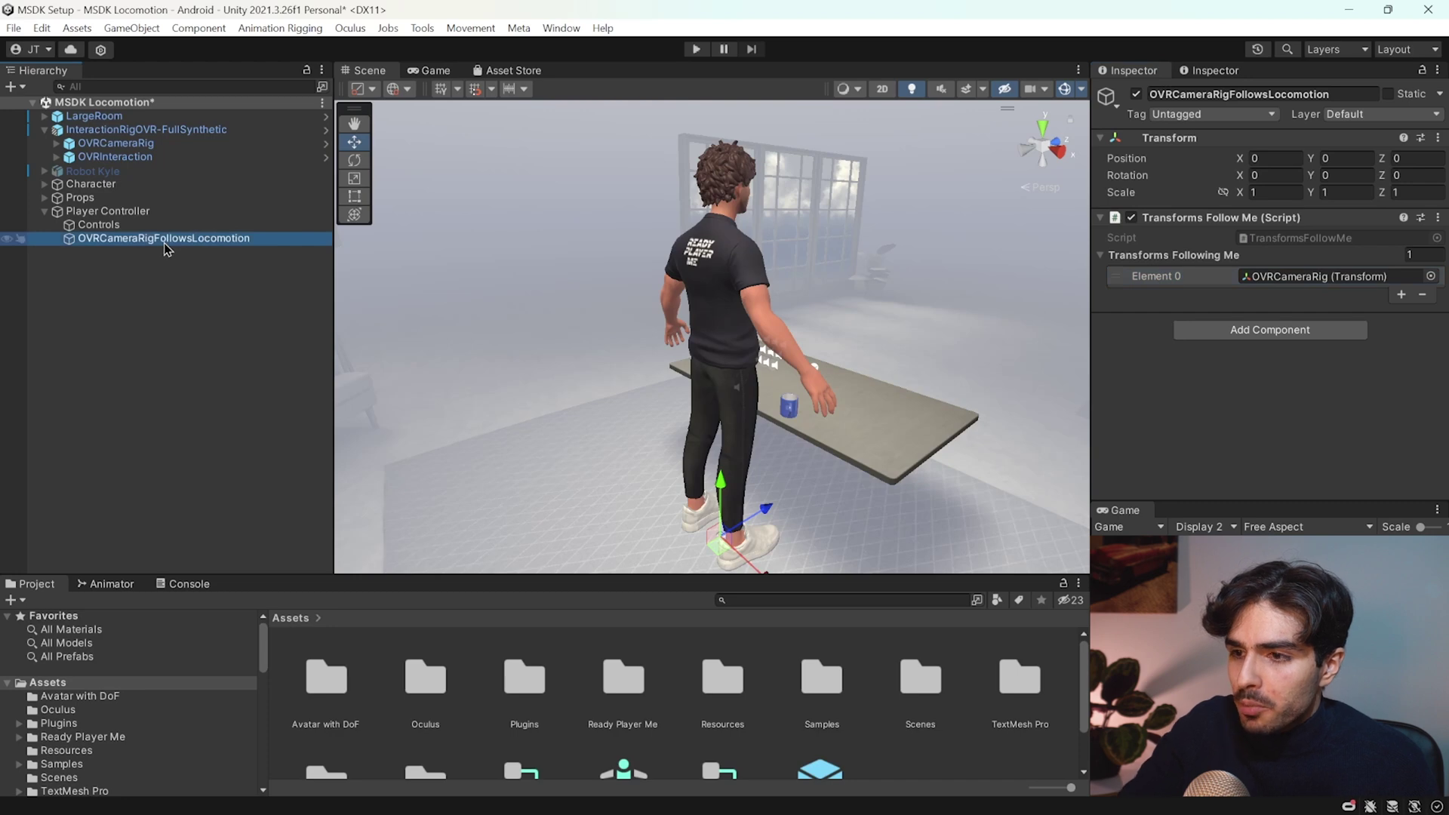
pyautogui.hotkey('ctrl', 'd')
pyautogui.click(1217, 94)
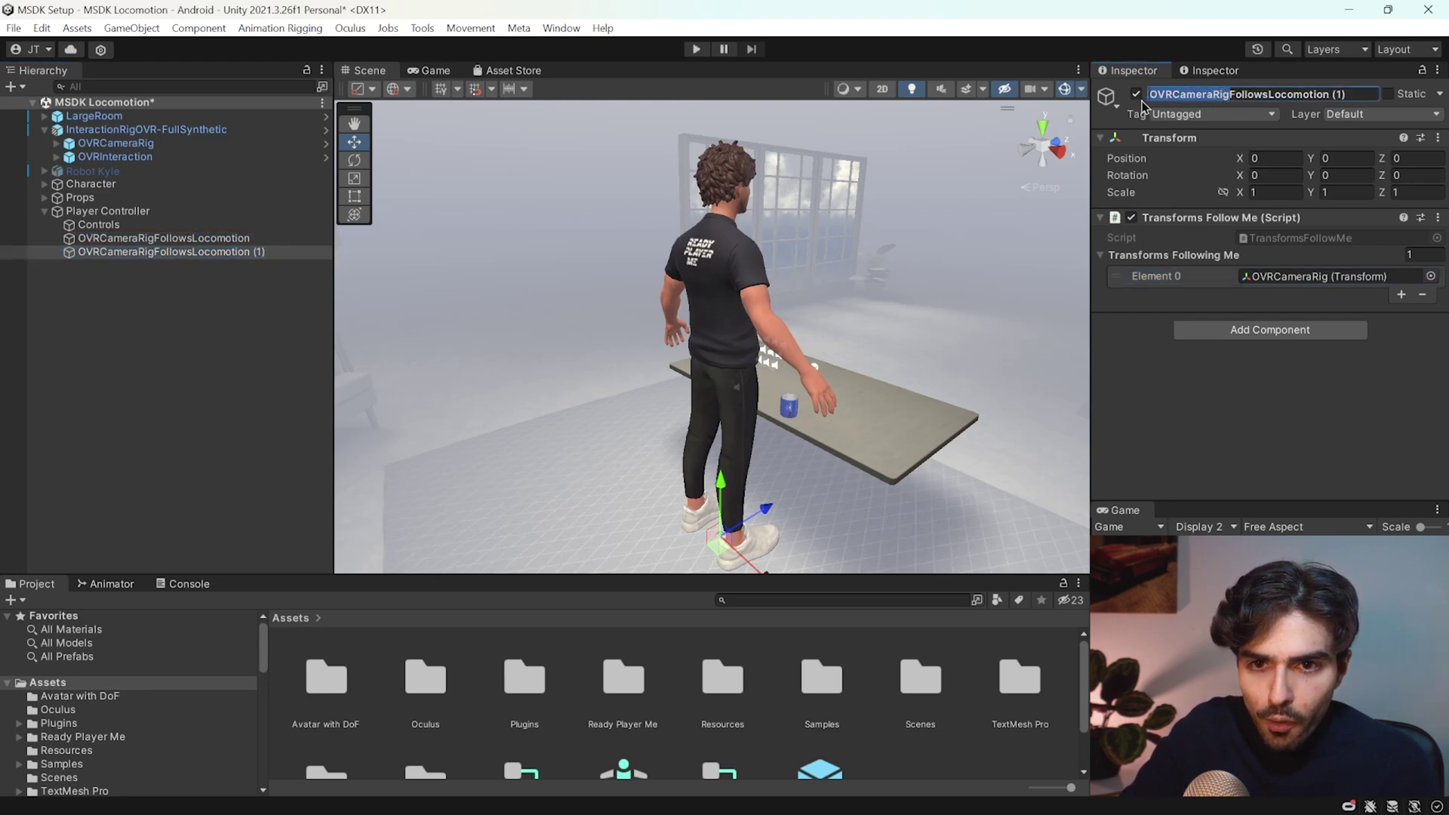
pyautogui.write('C')
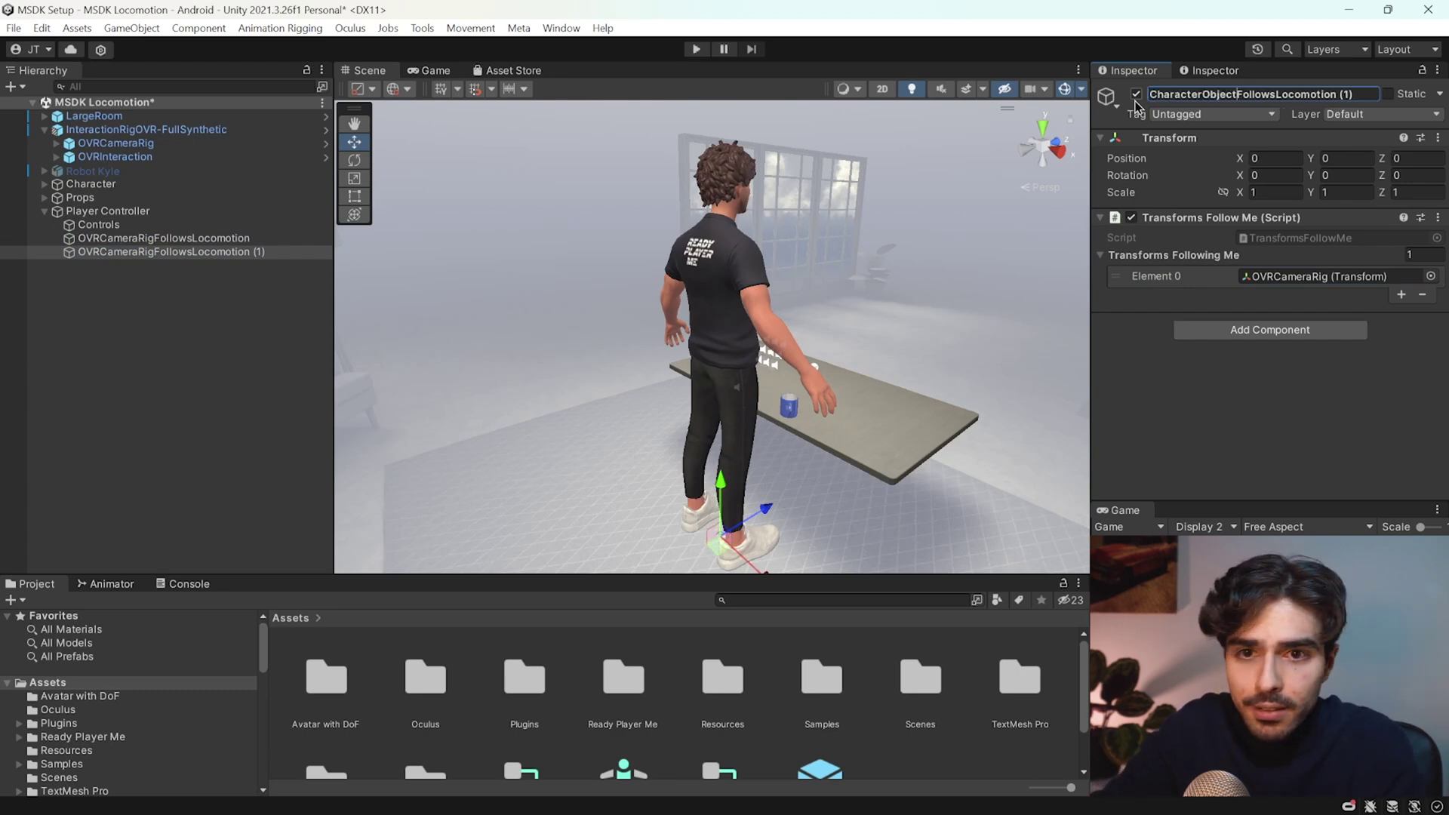
pyautogui.press('BackSpace')
pyautogui.press('Return')
# Assign Character as Element 0 of Transforms Following Me on CharacterObjectFollowsLocomotion
pyautogui.click(1343, 276)
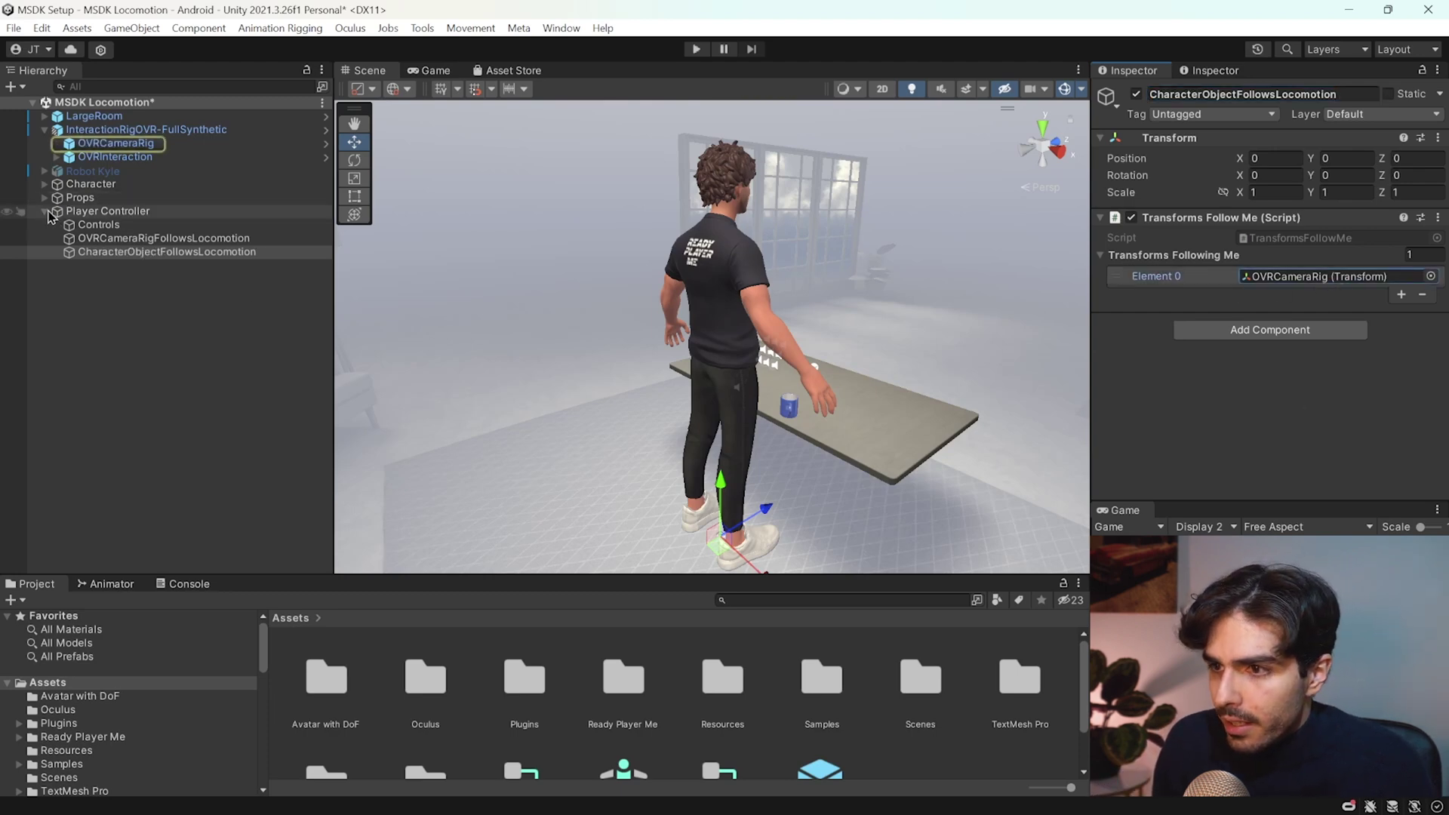
pyautogui.moveTo(56, 189); pyautogui.dragTo(1333, 277)
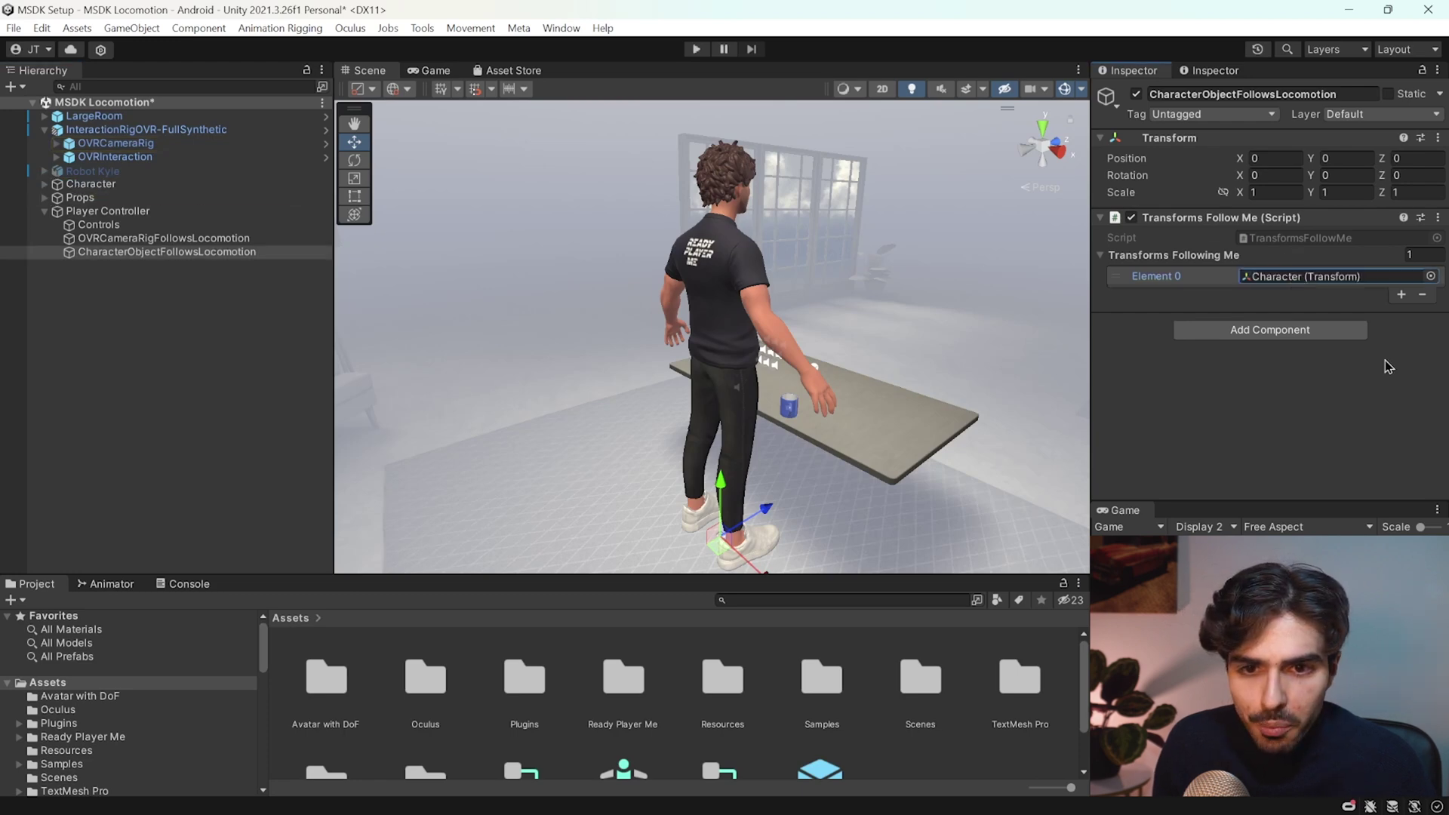
pyautogui.click(176, 240)
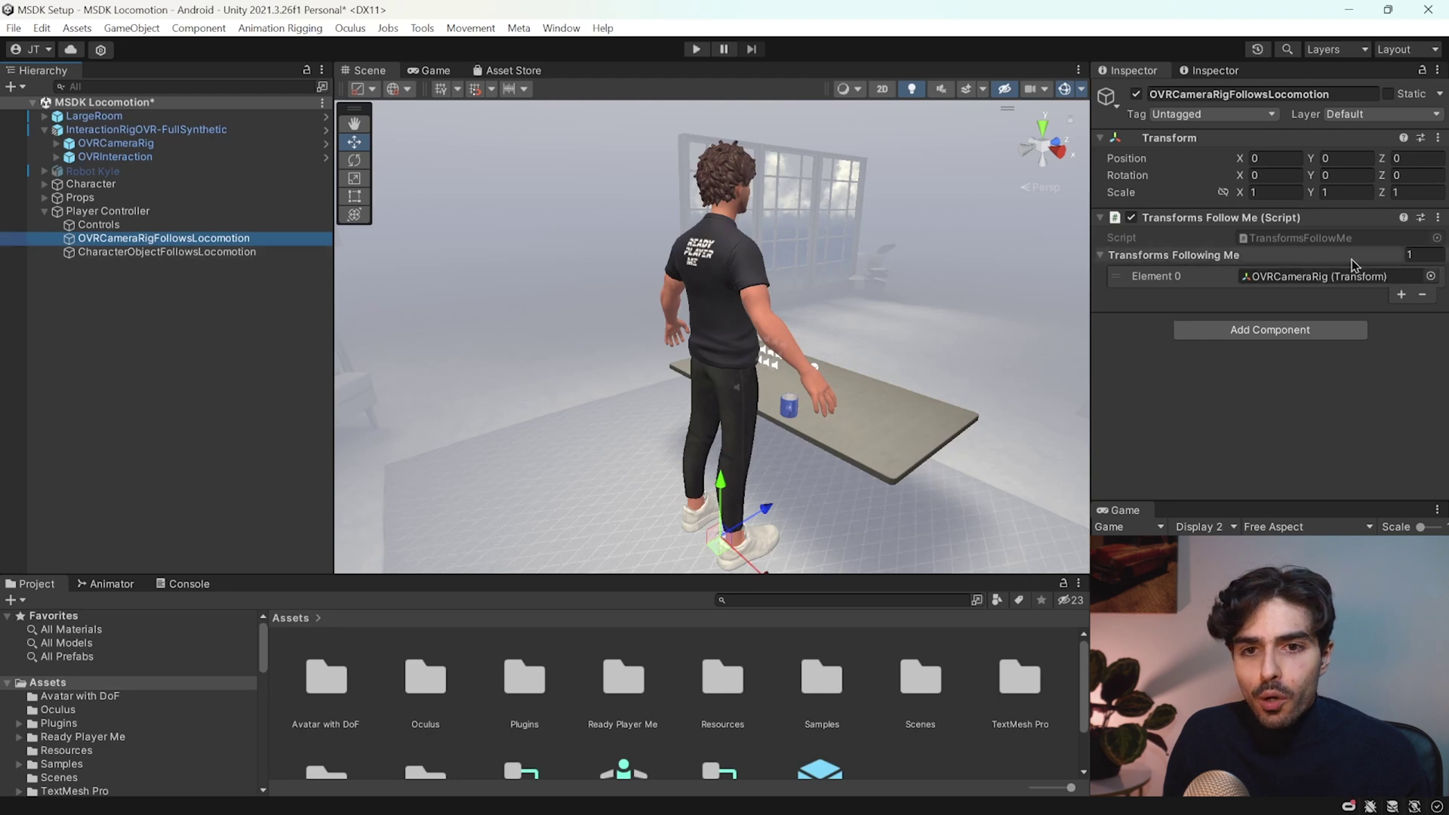
pyautogui.click(200, 253)
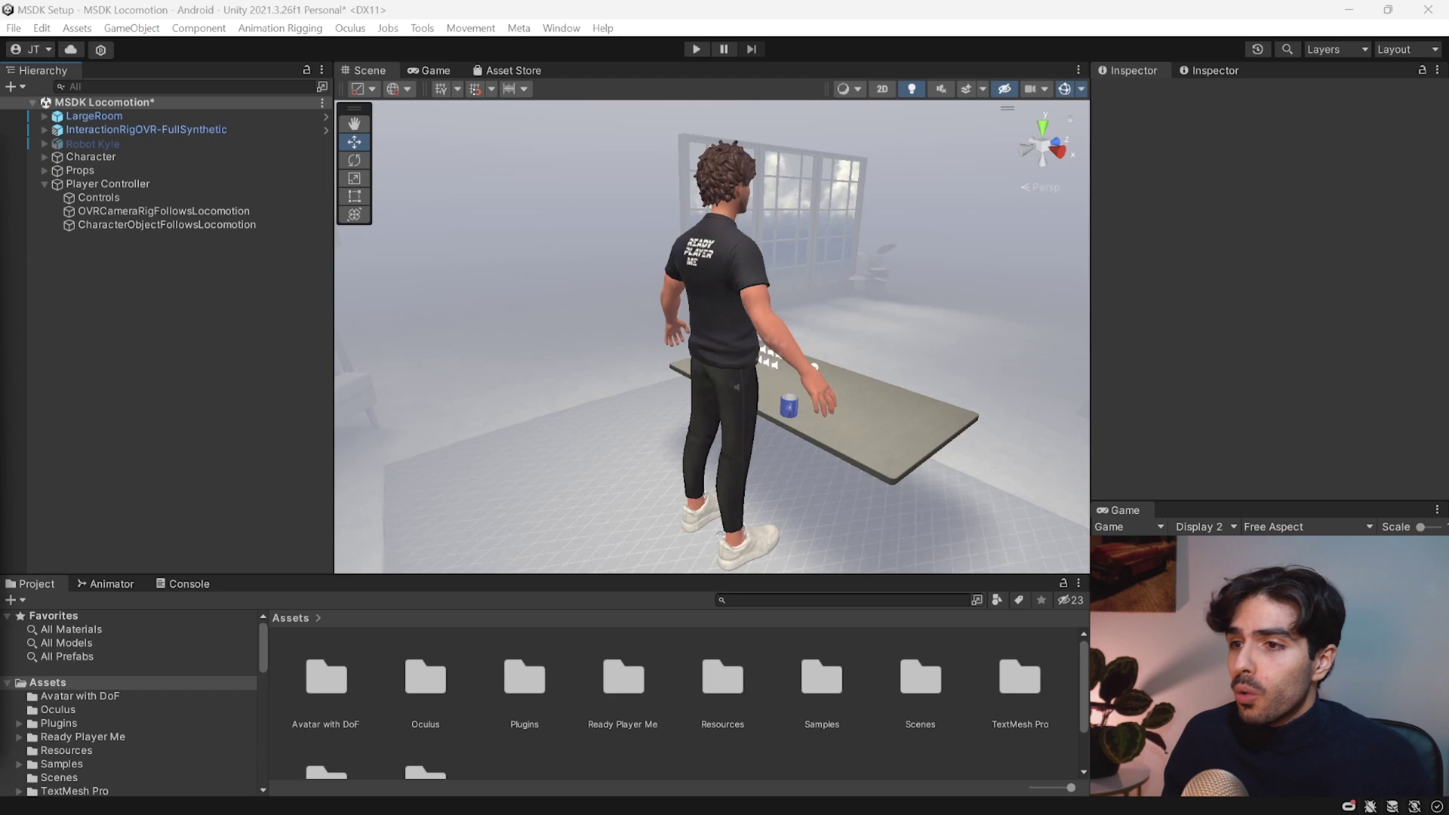
# Create an empty child of Player Controller named LocomotionAnimationConstraintMaskForLegs and add an Animation Constraint Masker component to it
pyautogui.rightClick(112, 189)
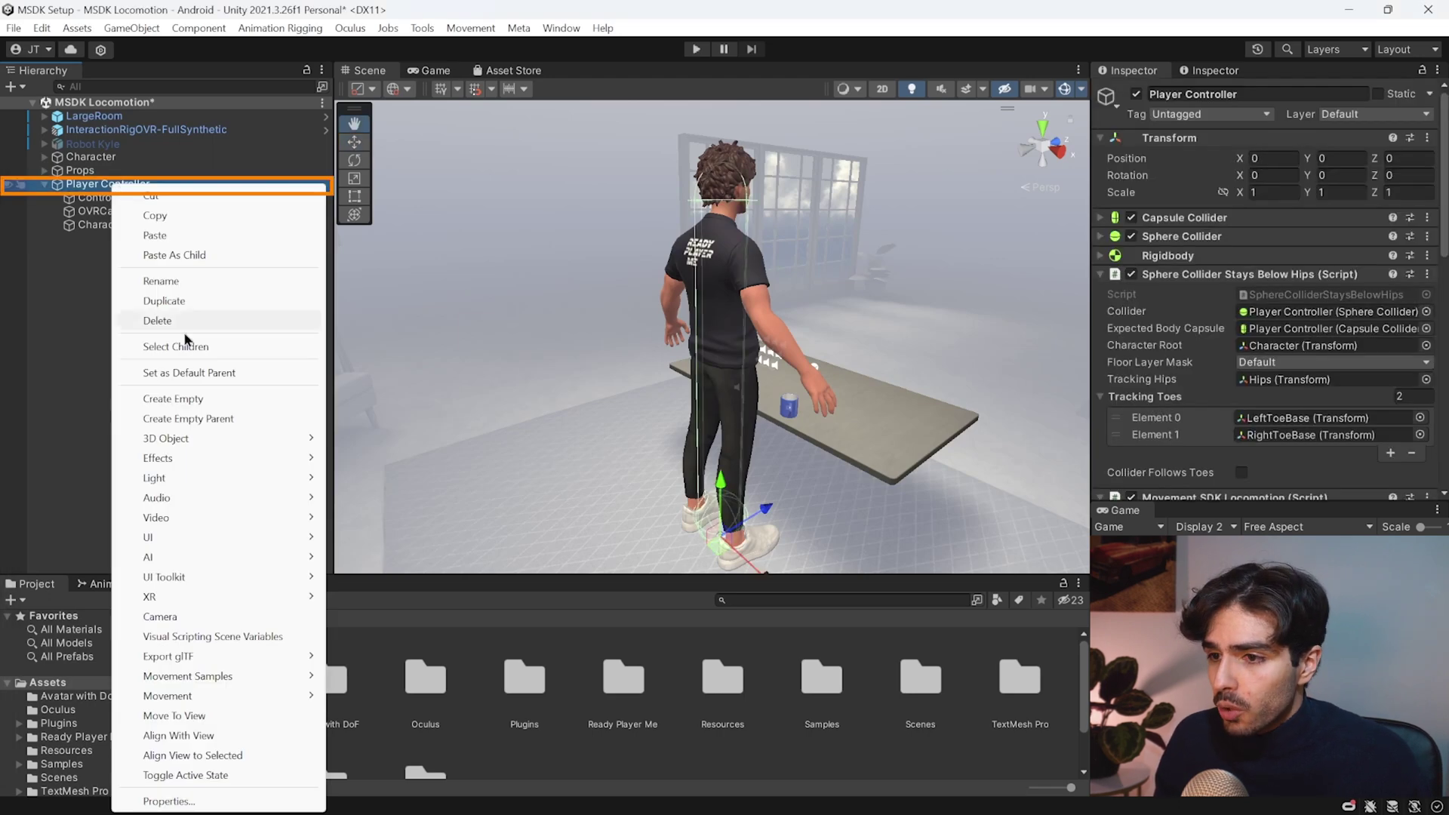
pyautogui.click(182, 401)
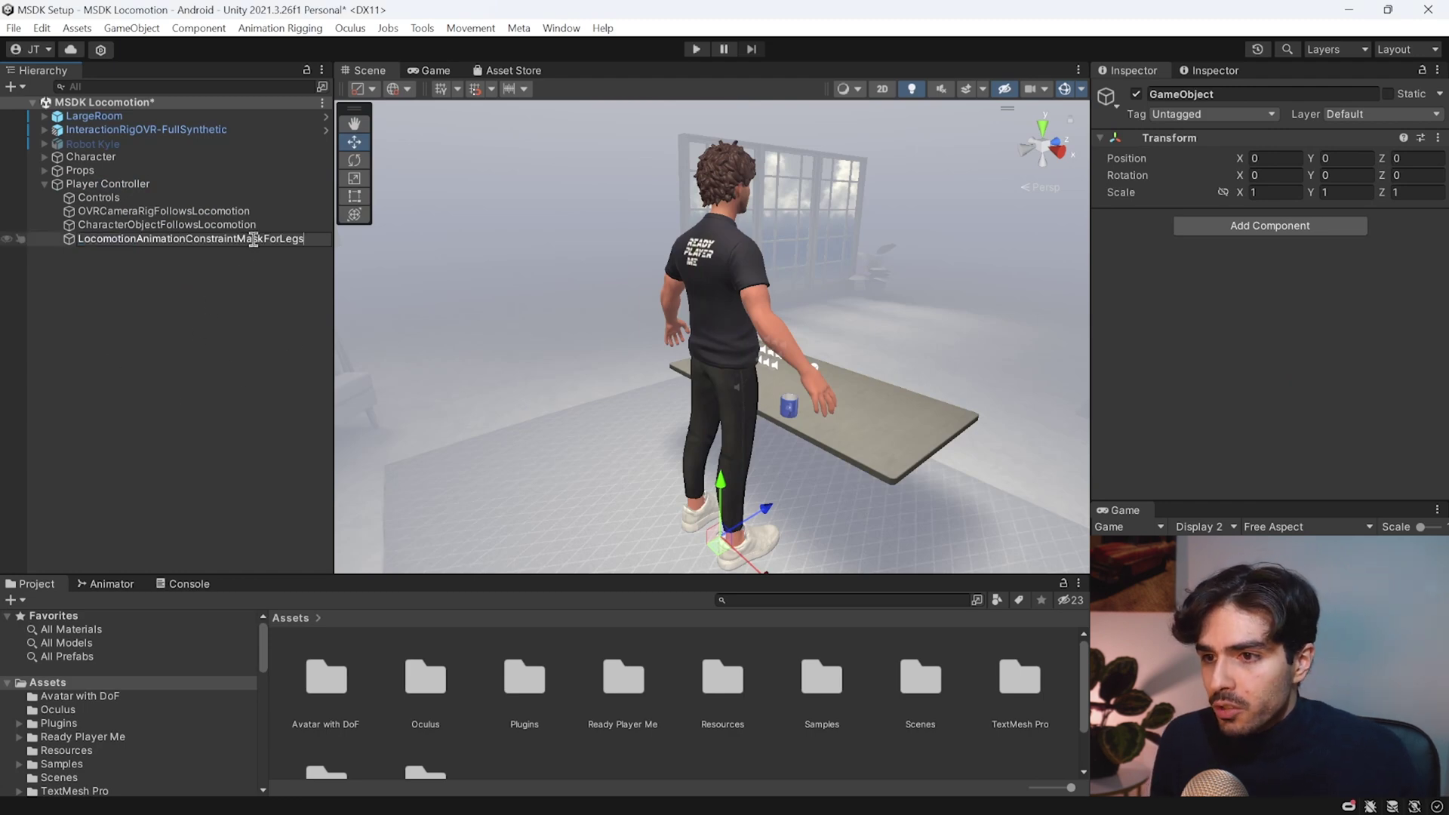
pyautogui.click(1275, 355)
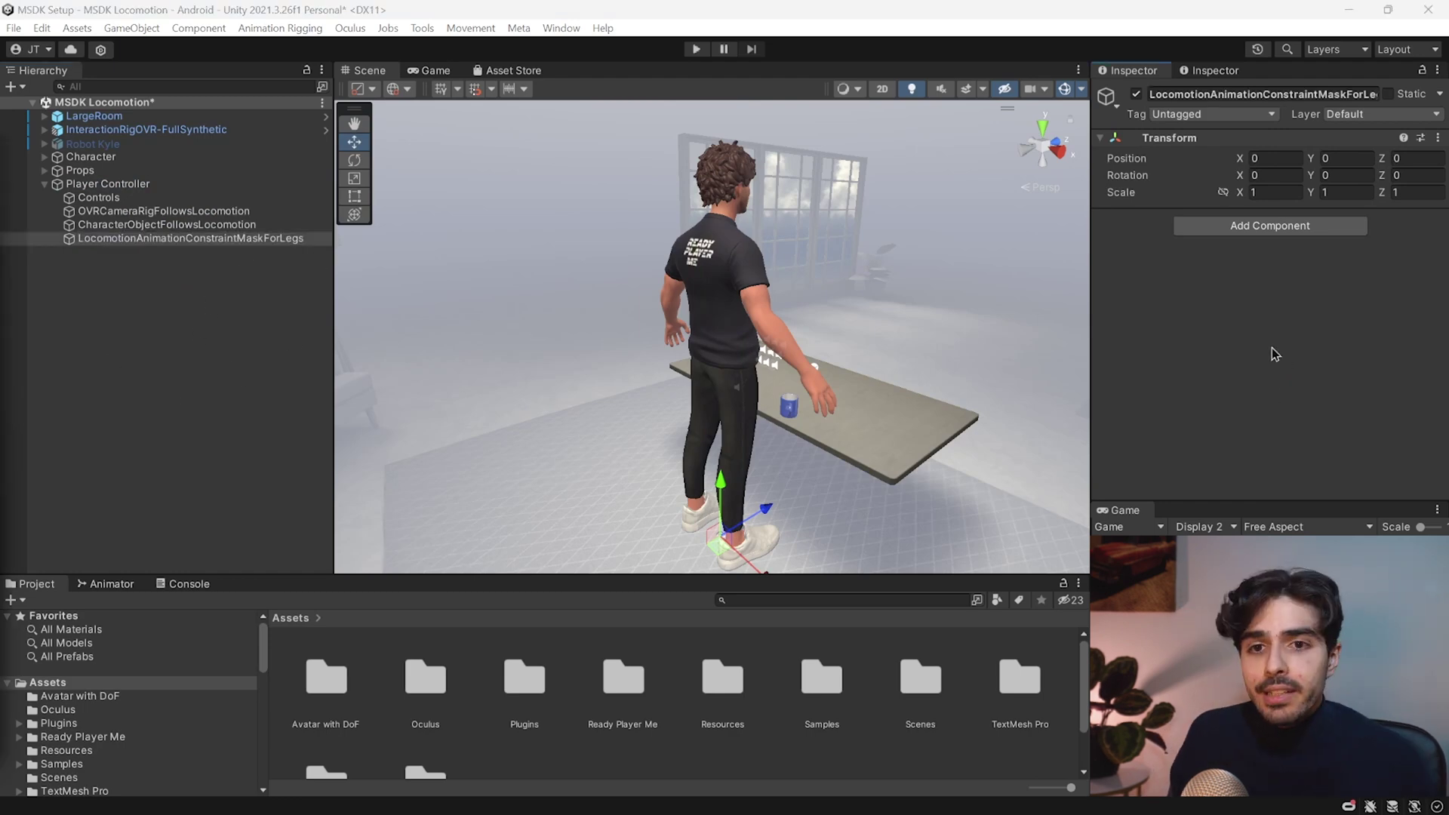
pyautogui.click(1250, 232)
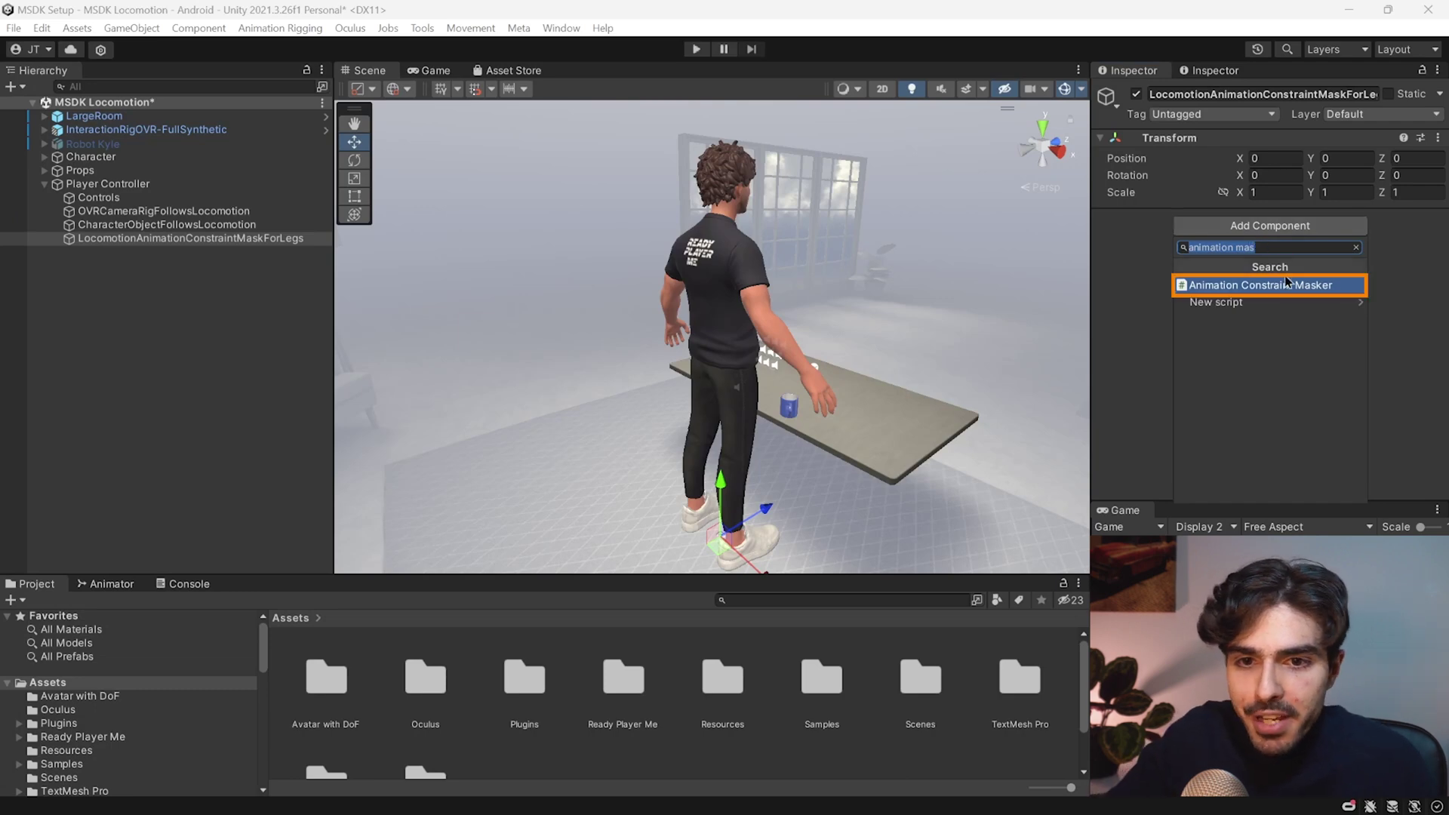
pyautogui.click(1309, 292)
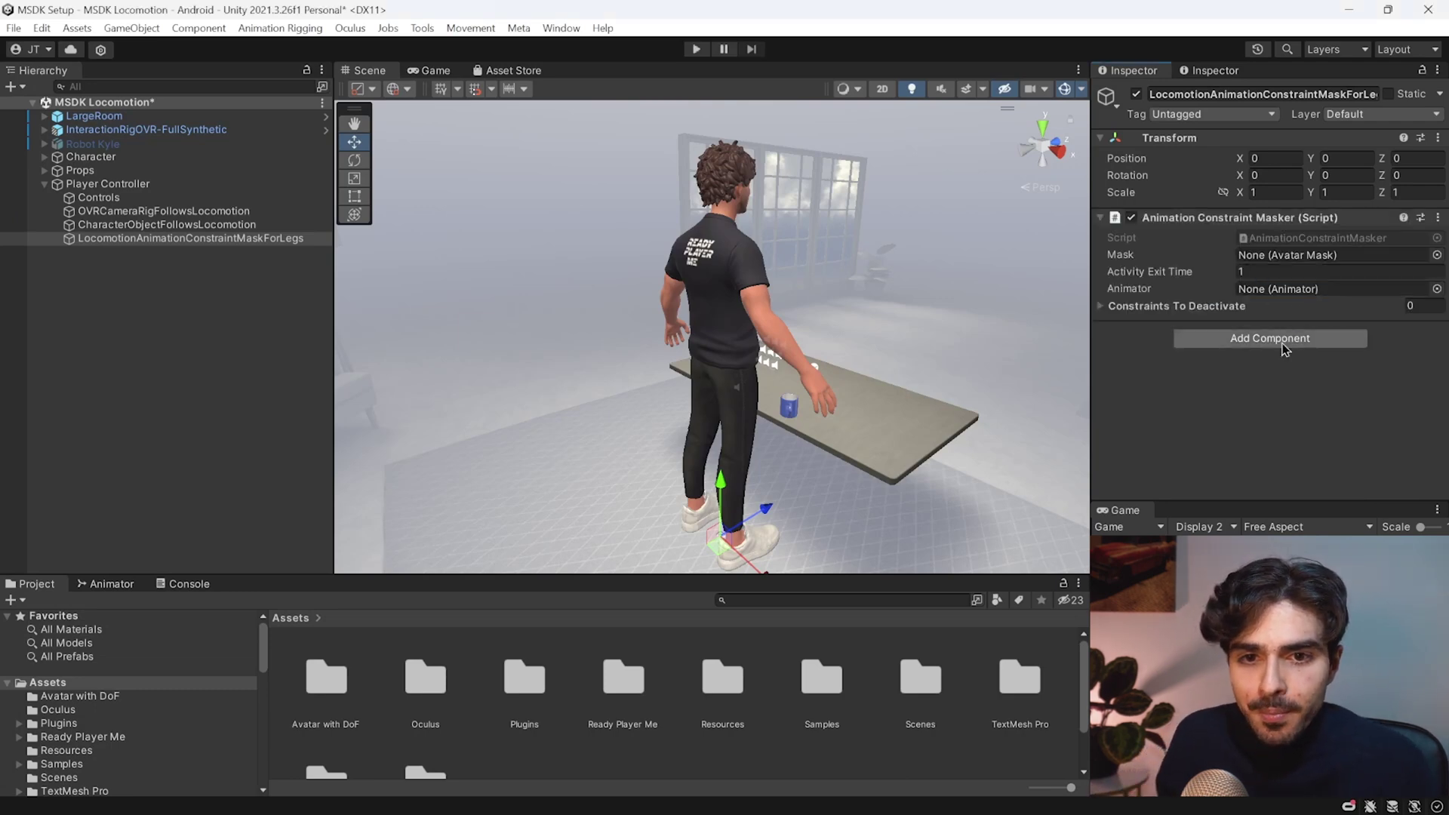
# Set the Animation Constraint Masker's Mask to UpperBodyJointsMask and its Animator to the avatar object under Character
pyautogui.click(1436, 255)
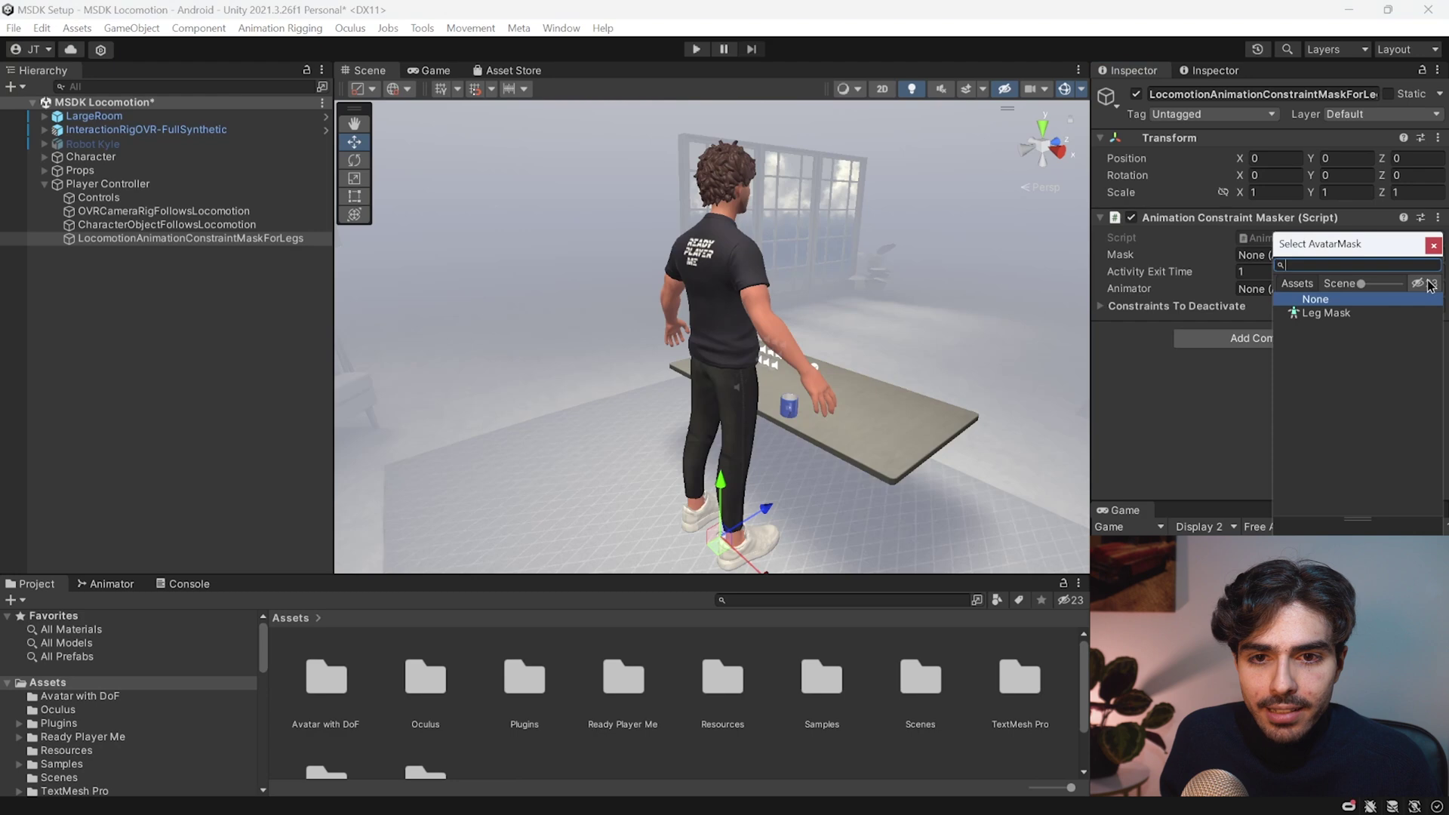
pyautogui.click(1427, 283)
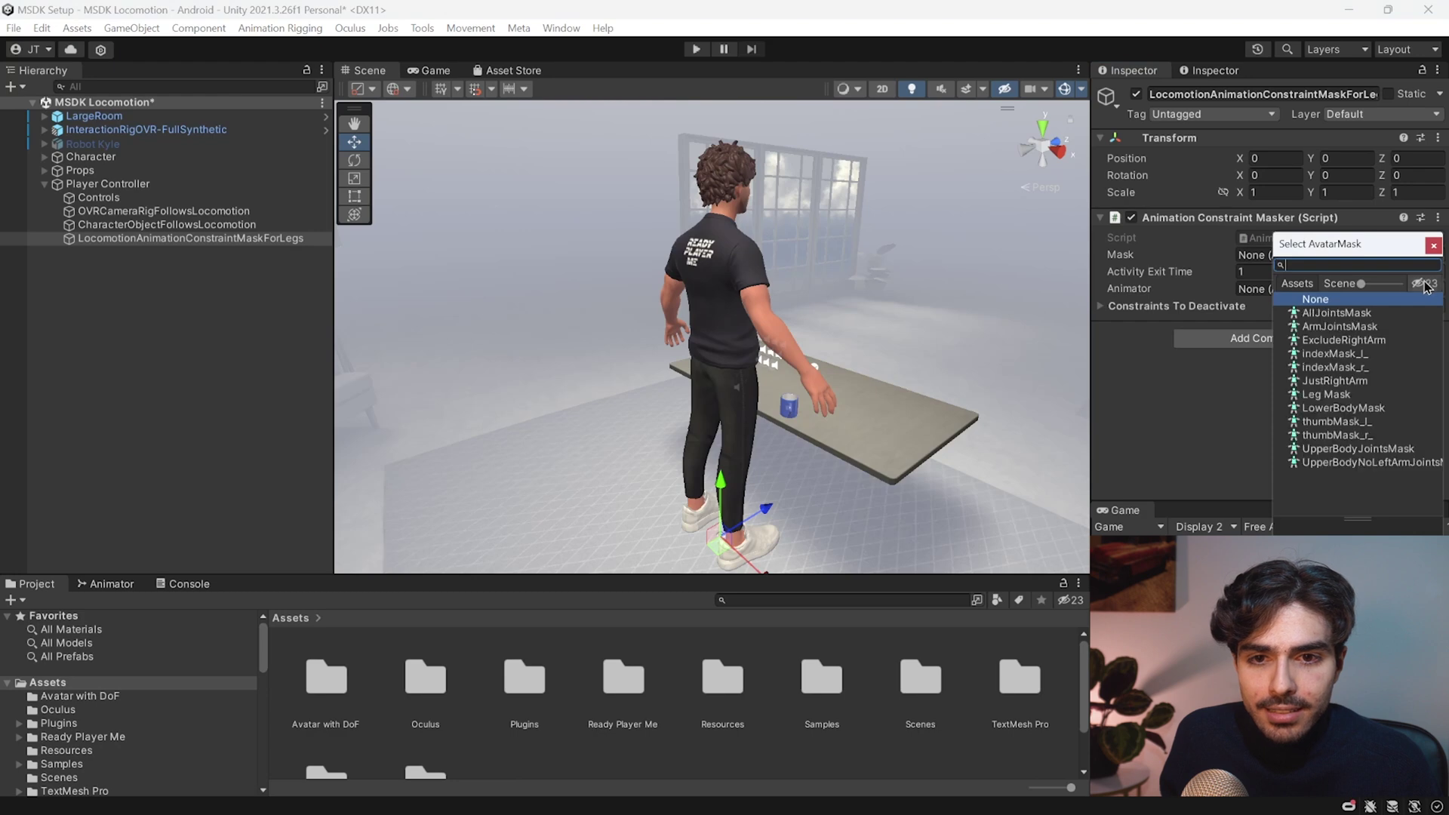
pyautogui.click(1358, 450)
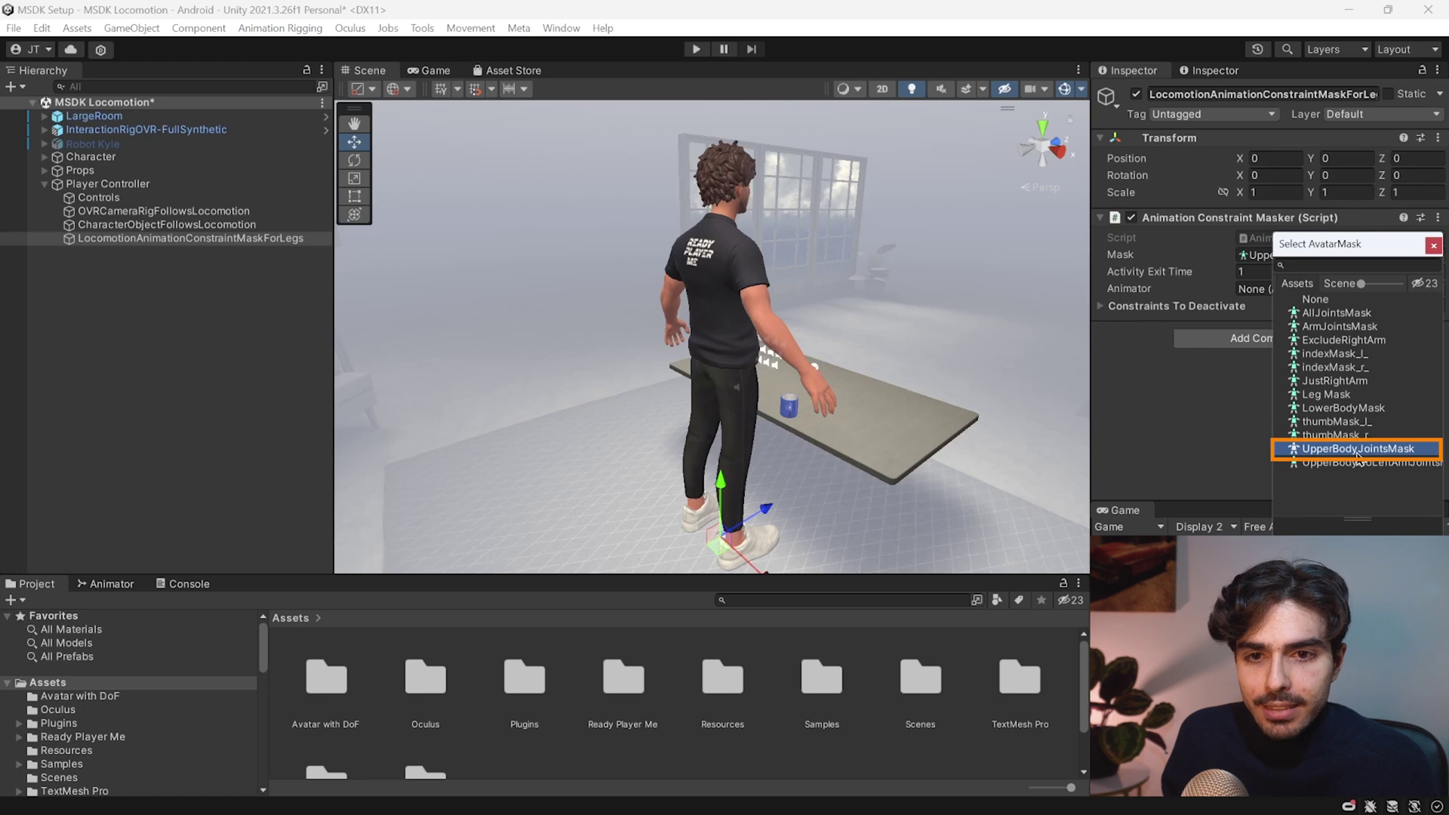
pyautogui.doubleClick(1358, 450)
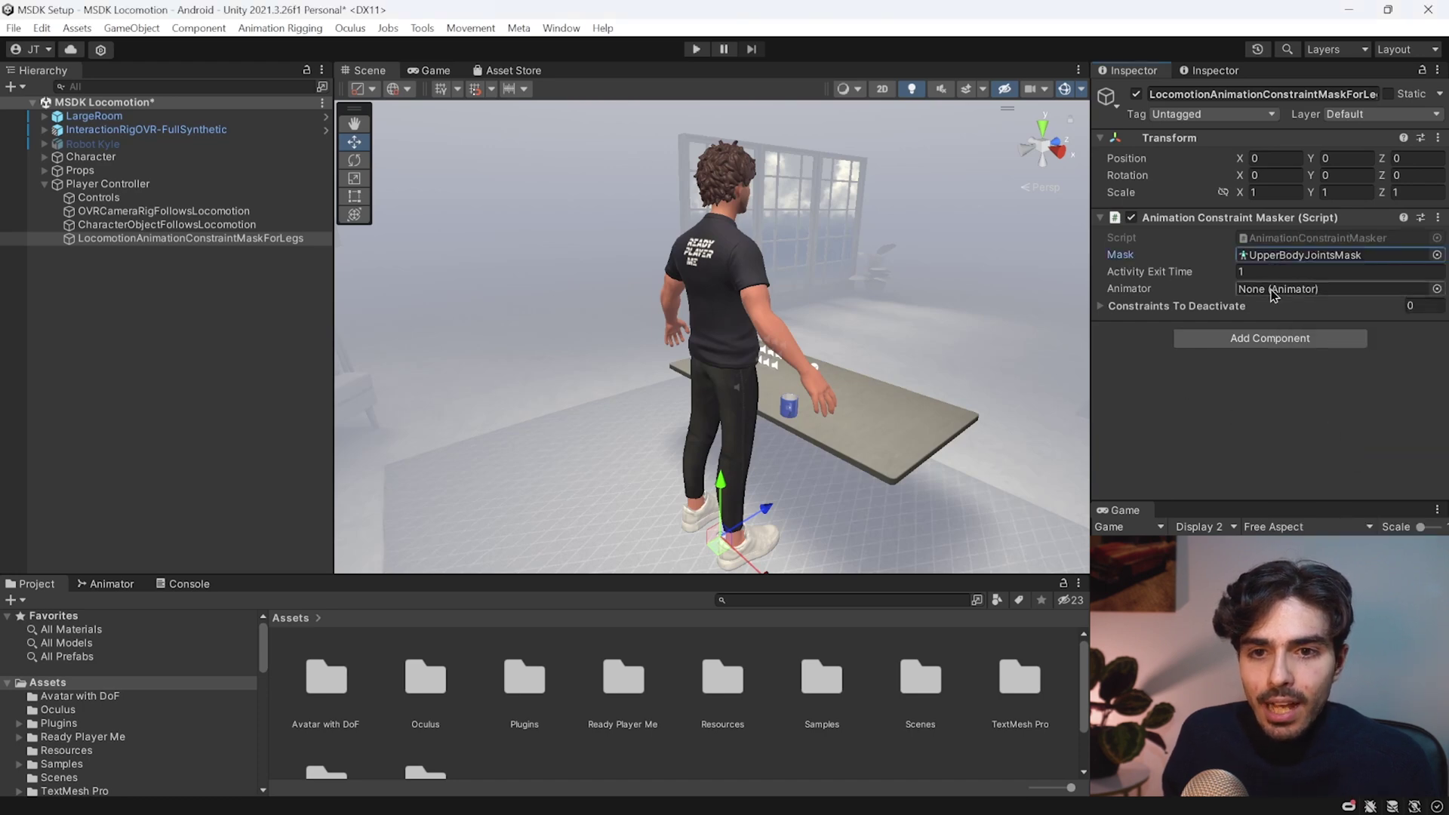
pyautogui.click(44, 156)
pyautogui.moveTo(728, 205); pyautogui.dragTo(1286, 289)
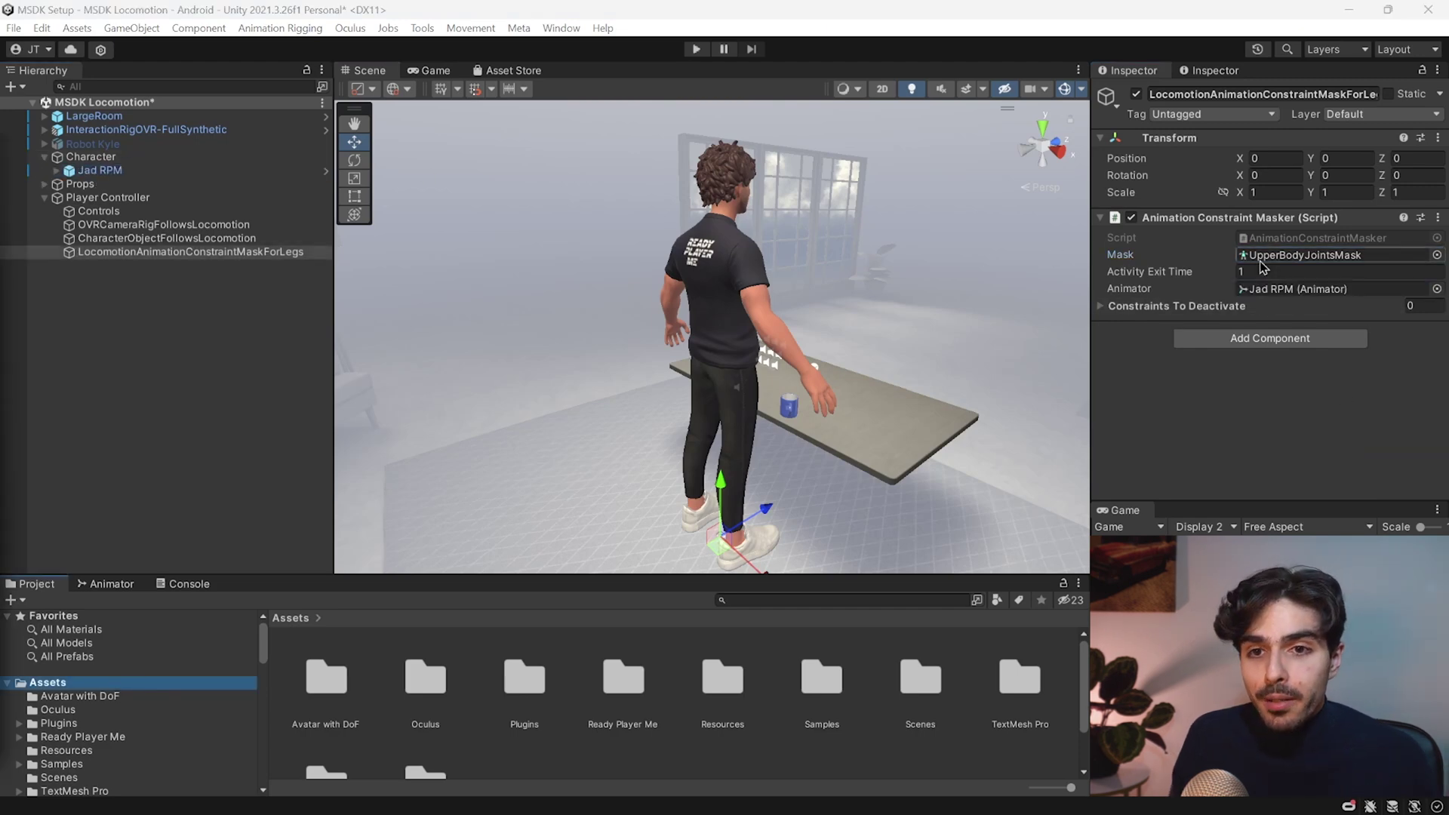
# Locate the UpperBodyJointsMask asset used by the constraint masker and examine which body parts its Humanoid map covers
pyautogui.click(1263, 256)
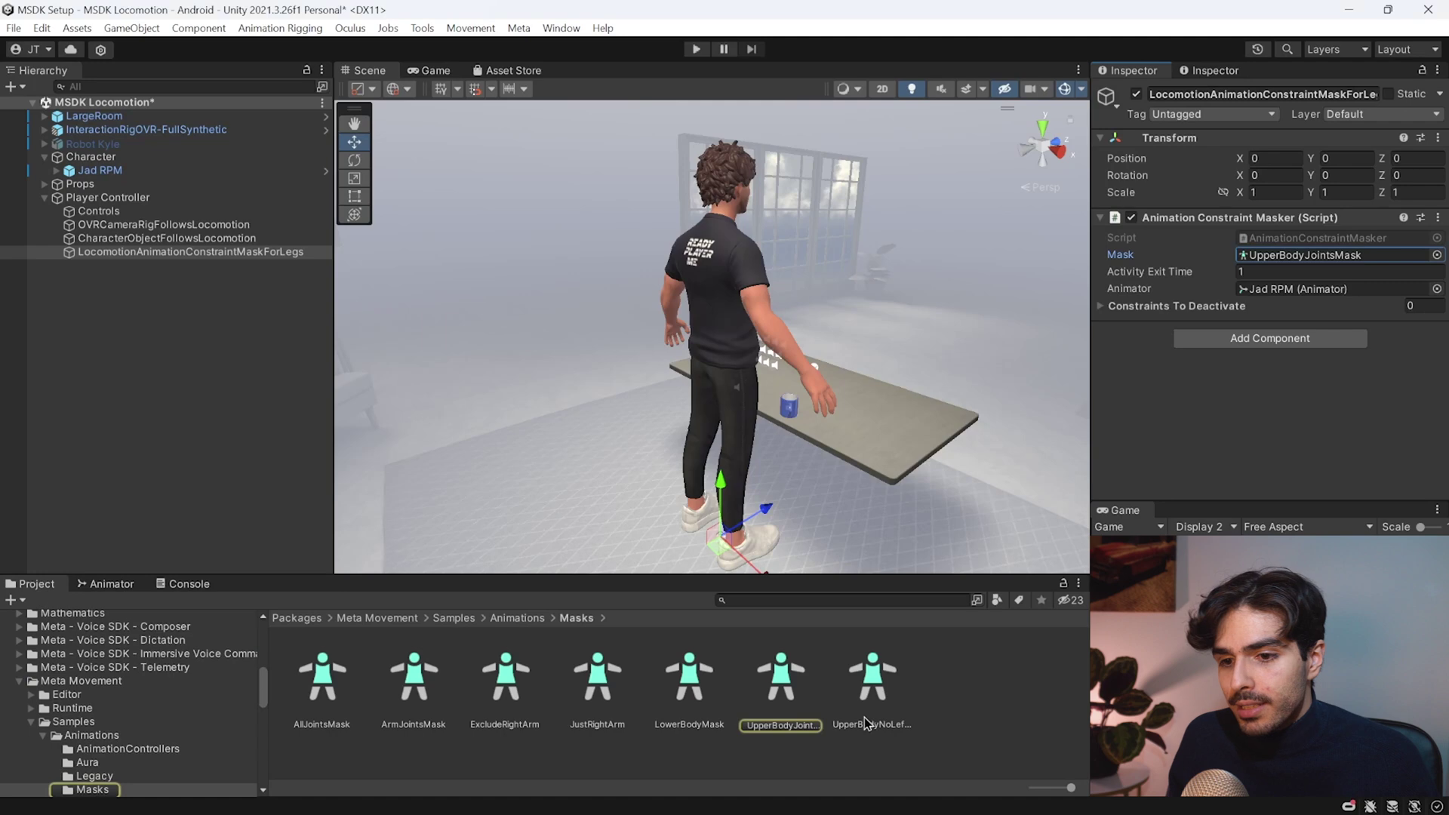
pyautogui.click(783, 672)
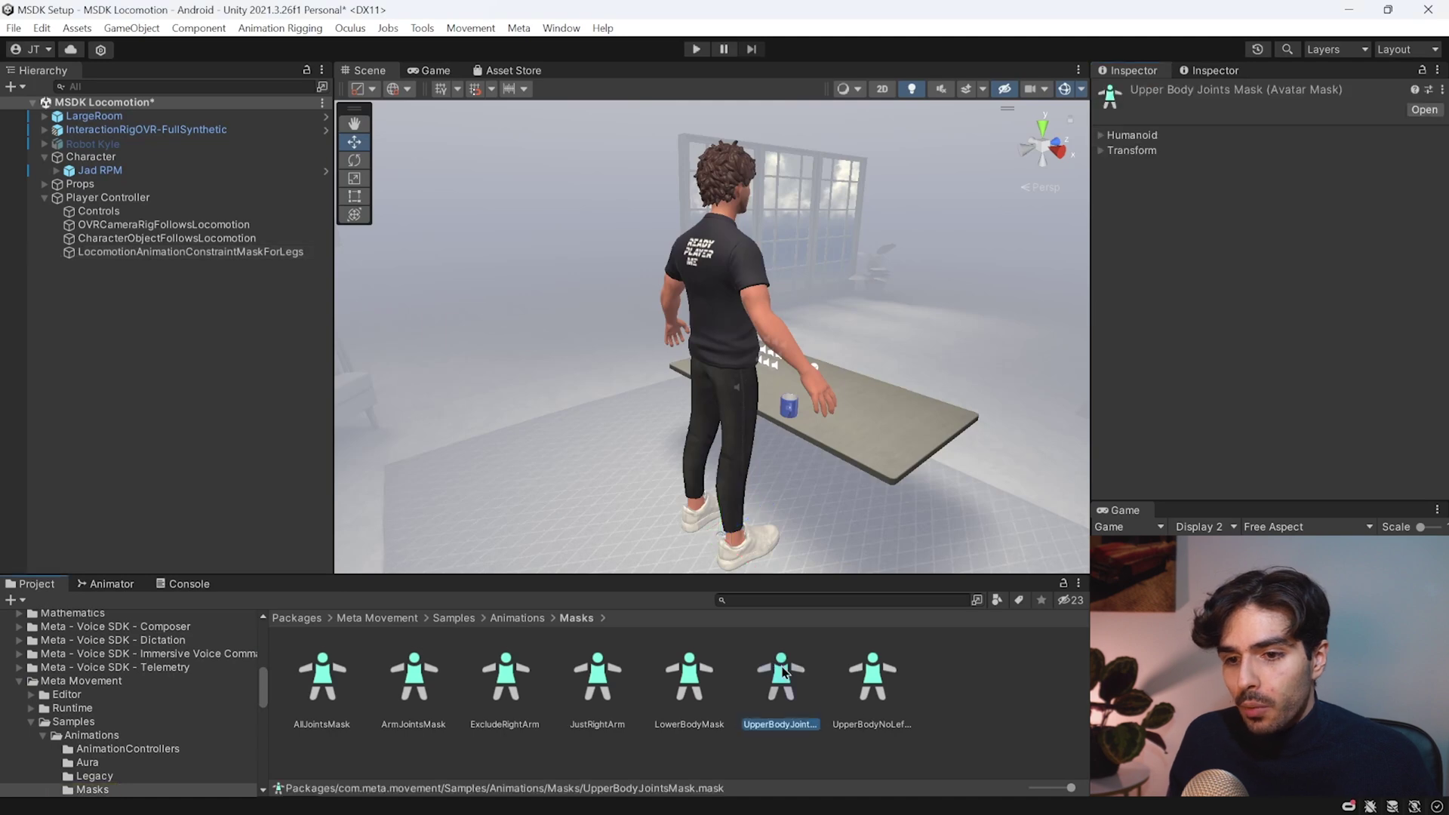
pyautogui.click(1102, 139)
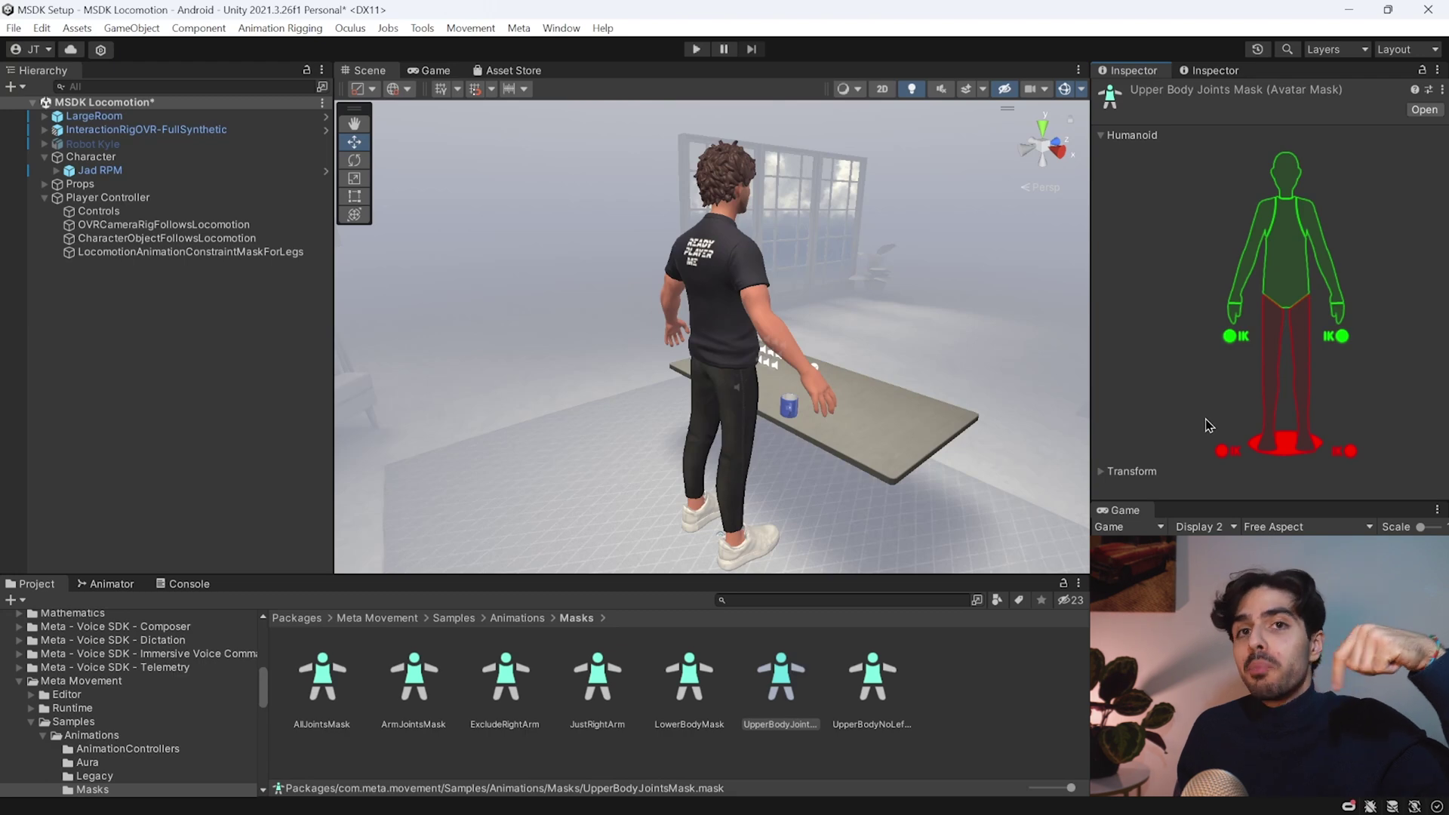
# Assign LocomotionAnimationConstraintMaskForLegs to Player Controller's On Start Move event and set its function to AnimationConstraintMasker's StartApplyingMaskFor (string)
pyautogui.click(106, 197)
pyautogui.scroll(-15, 1279, 341)
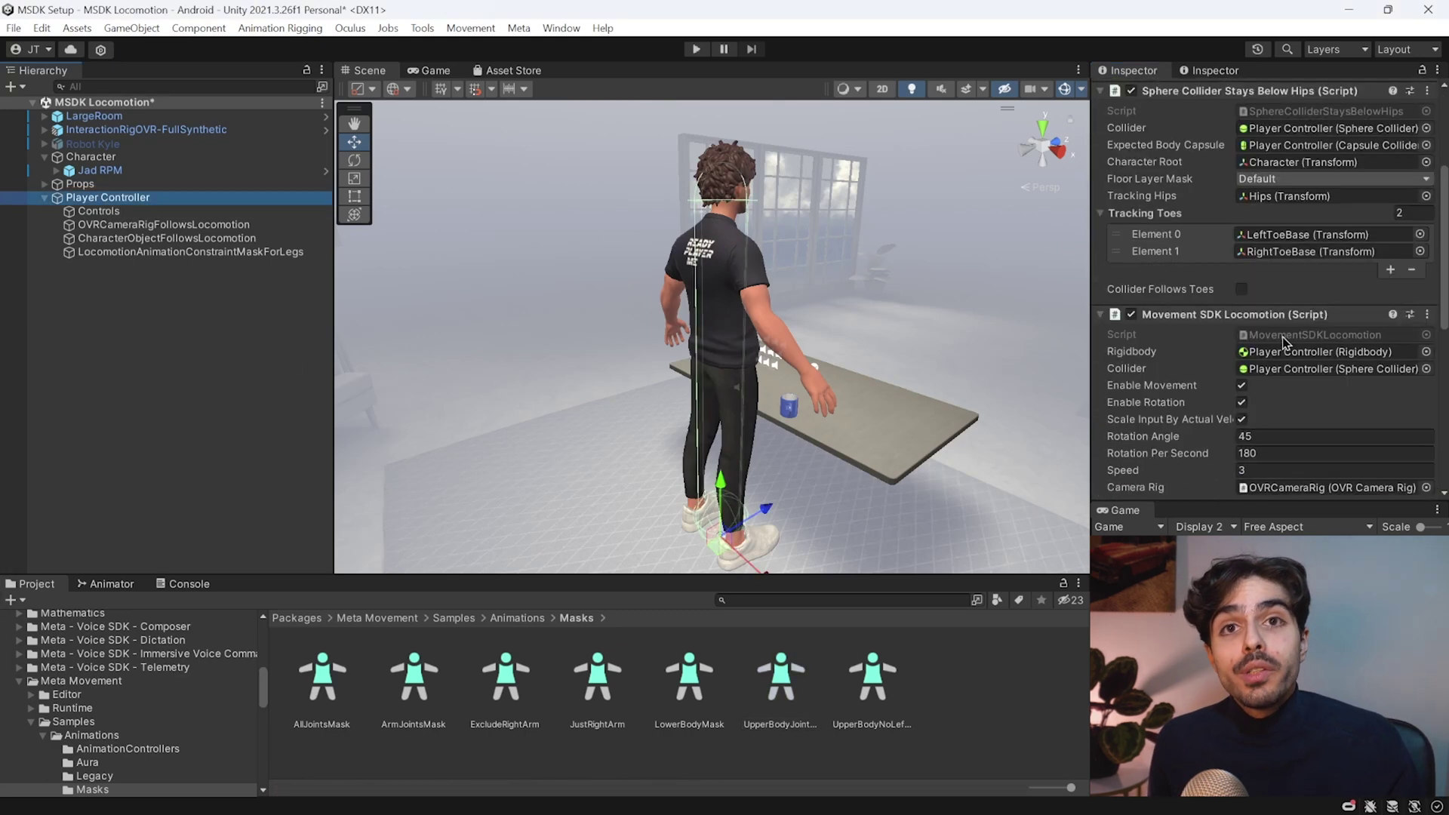
pyautogui.scroll(-1, 1279, 337)
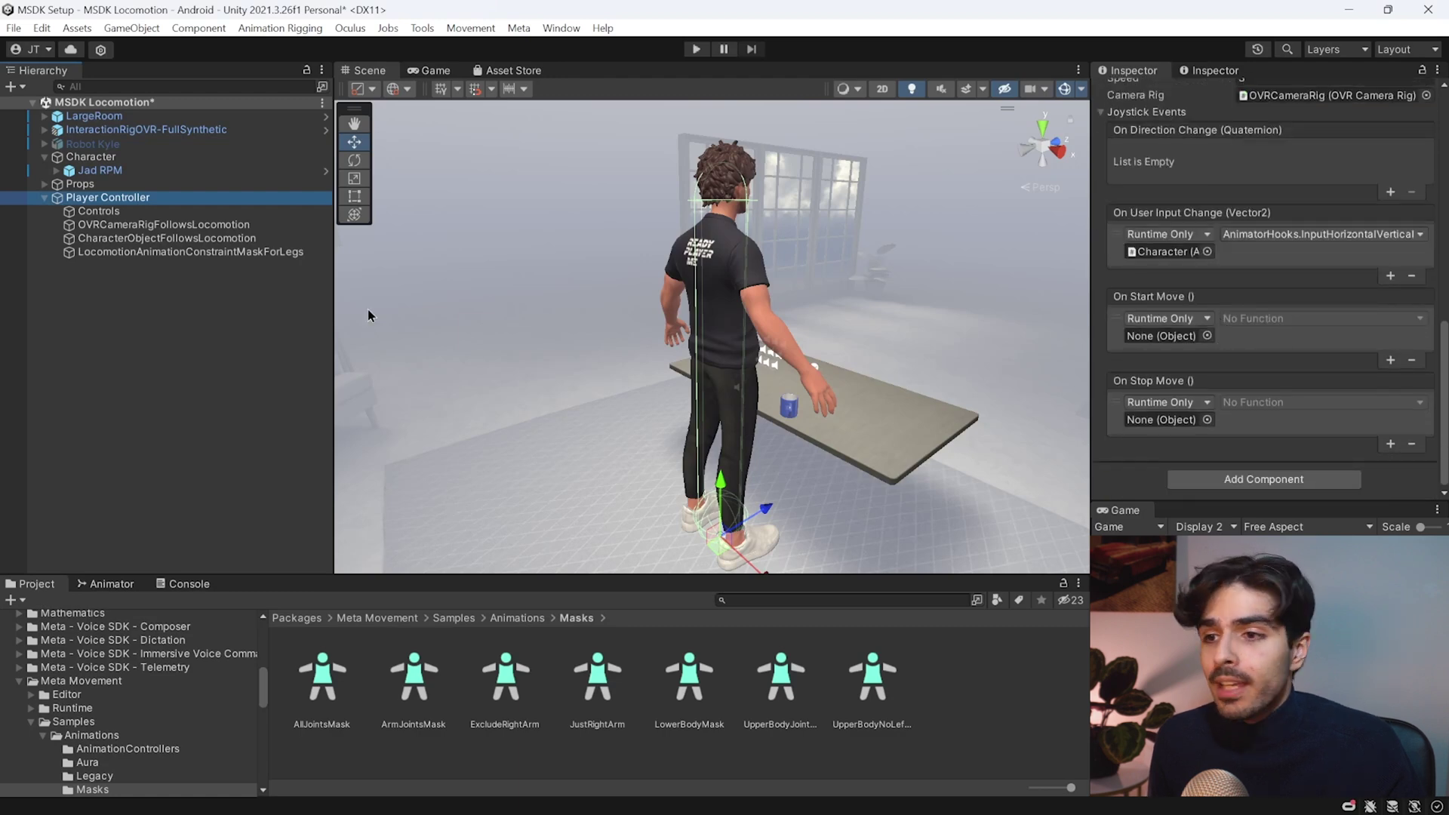
pyautogui.click(92, 255)
pyautogui.click(687, 312)
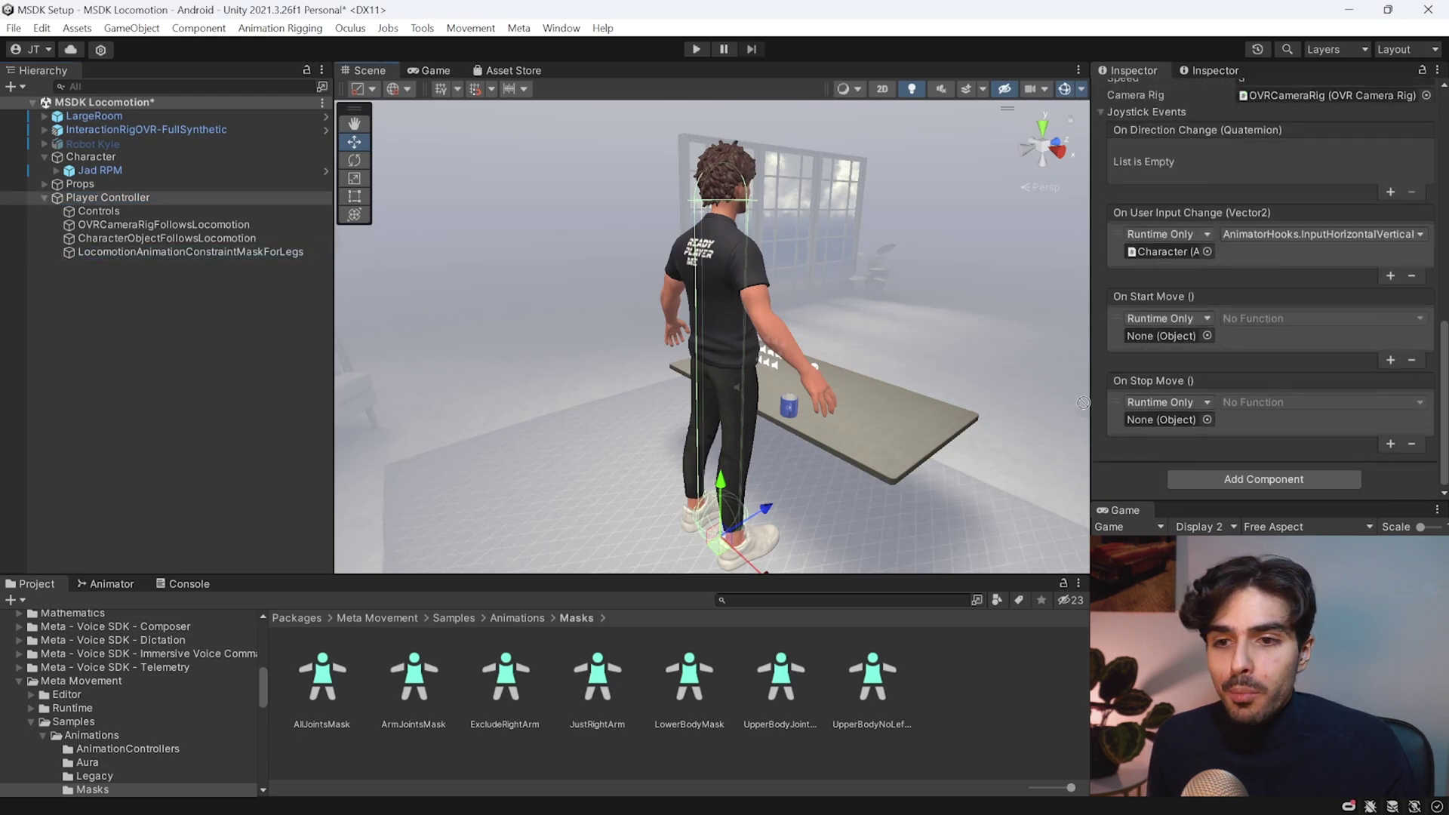
pyautogui.moveTo(1170, 338); pyautogui.dragTo(1170, 337)
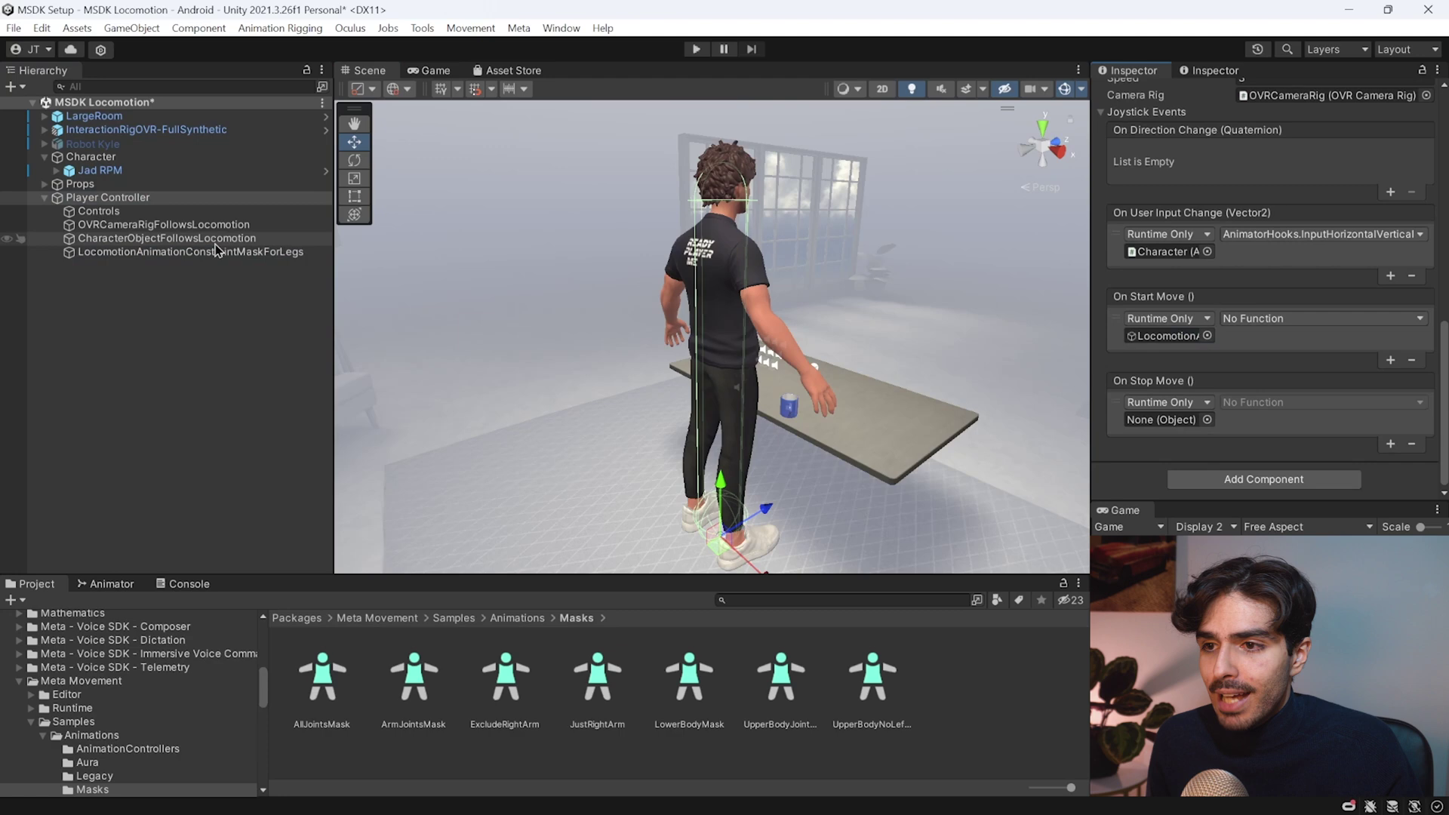
pyautogui.click(1247, 320)
pyautogui.moveTo(1294, 408)
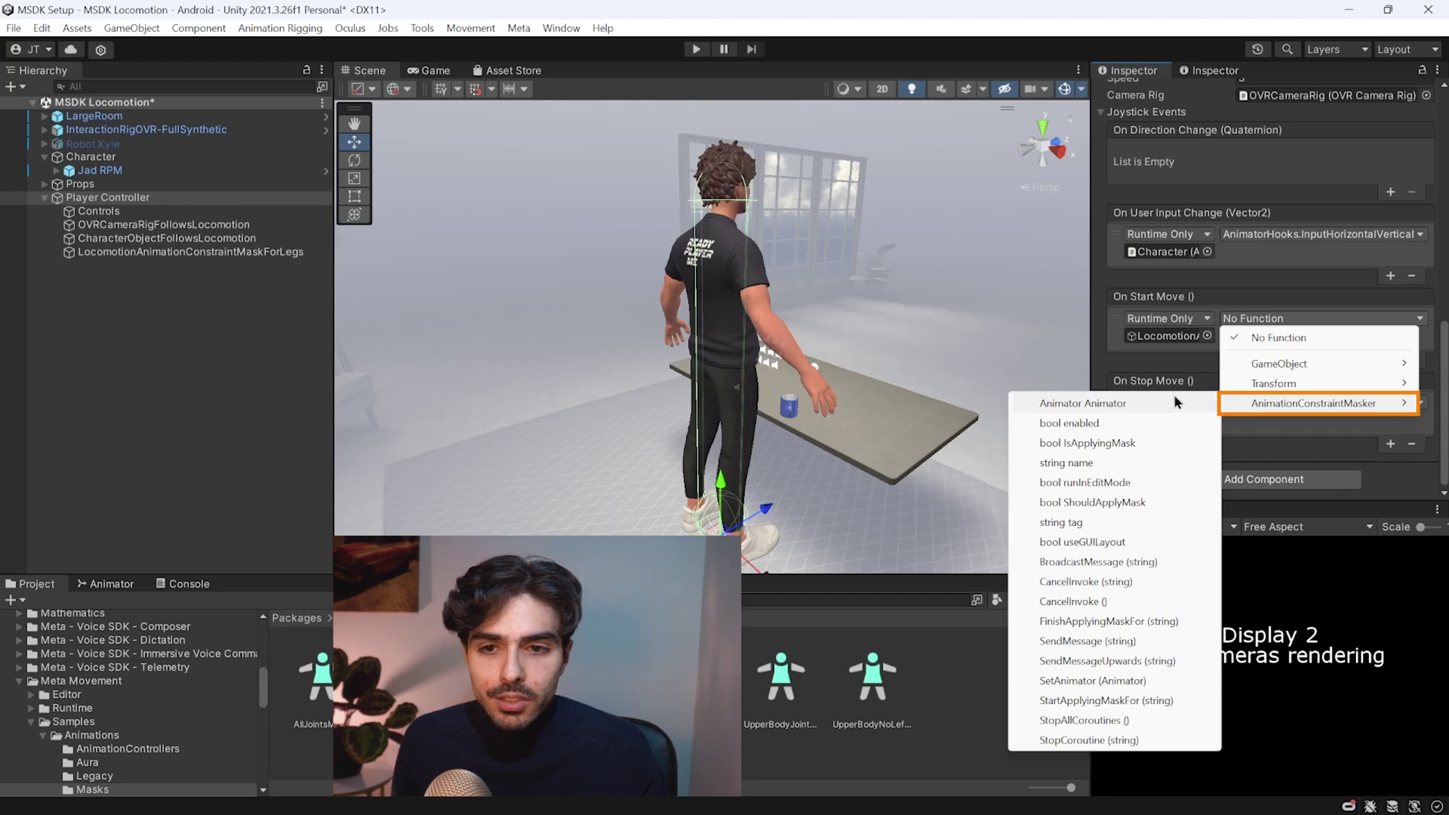
pyautogui.click(1090, 702)
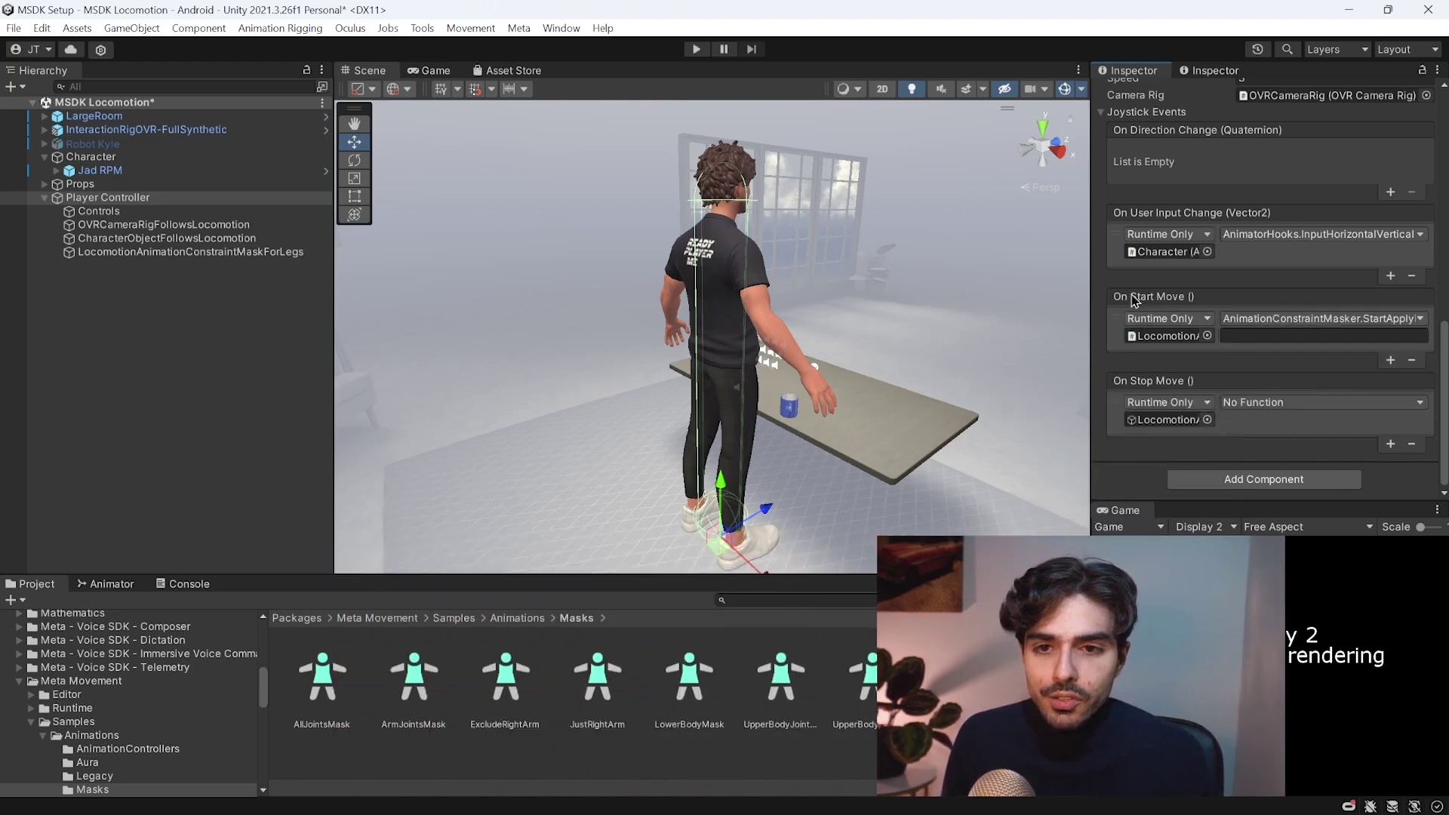
# Set On Stop Move to call AnimationConstraintMasker's FinishApplyingMaskFor (string) and enter "Locomo" as the On Start Move string argument
pyautogui.click(1276, 405)
pyautogui.moveTo(1293, 492)
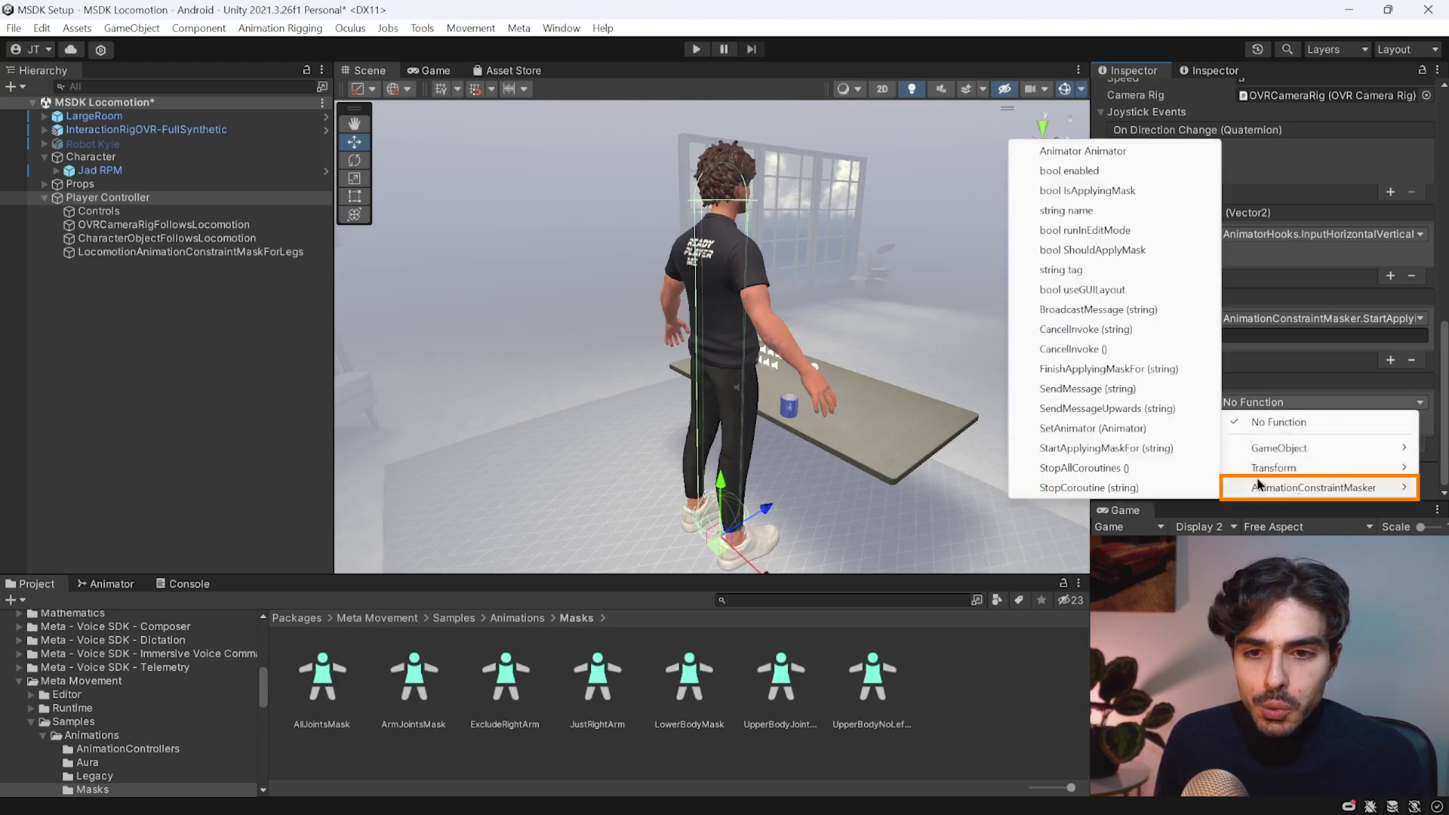
pyautogui.click(1087, 370)
pyautogui.click(1253, 335)
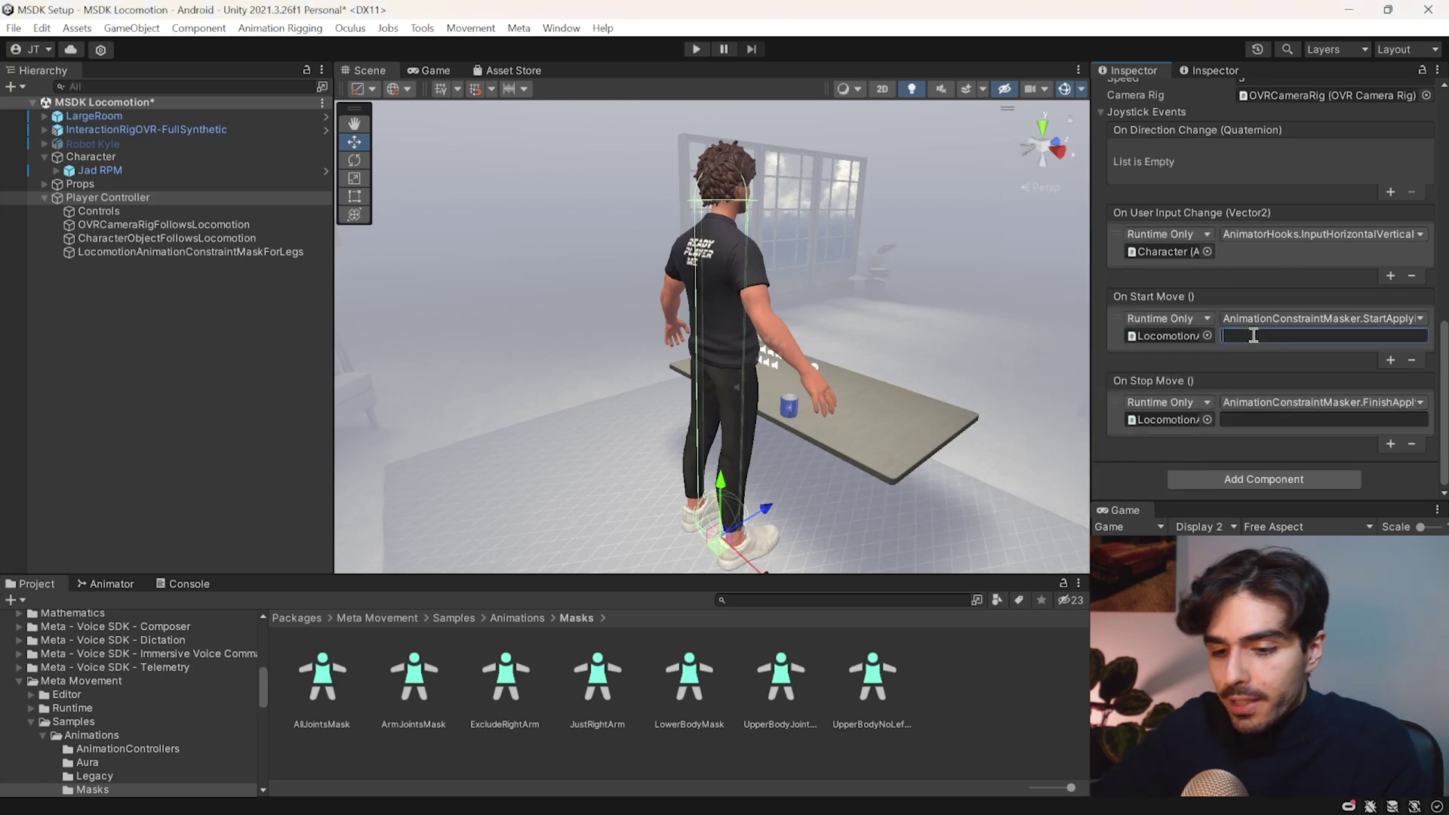
pyautogui.write('Locomo')
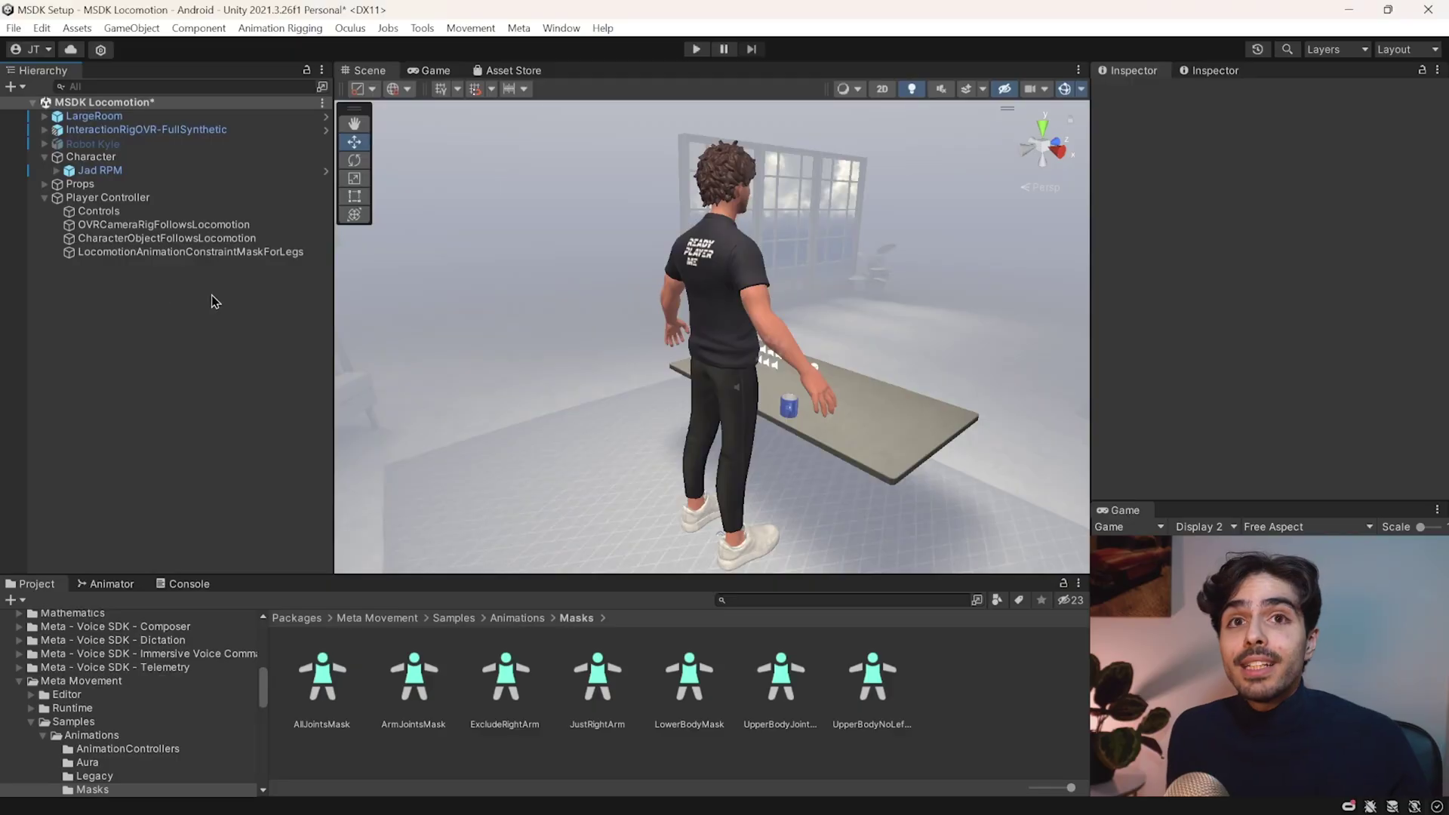
# Create an empty child of Player Controller named BonesFollowLocomotionWithStaticCharacter
pyautogui.rightClick(106, 198)
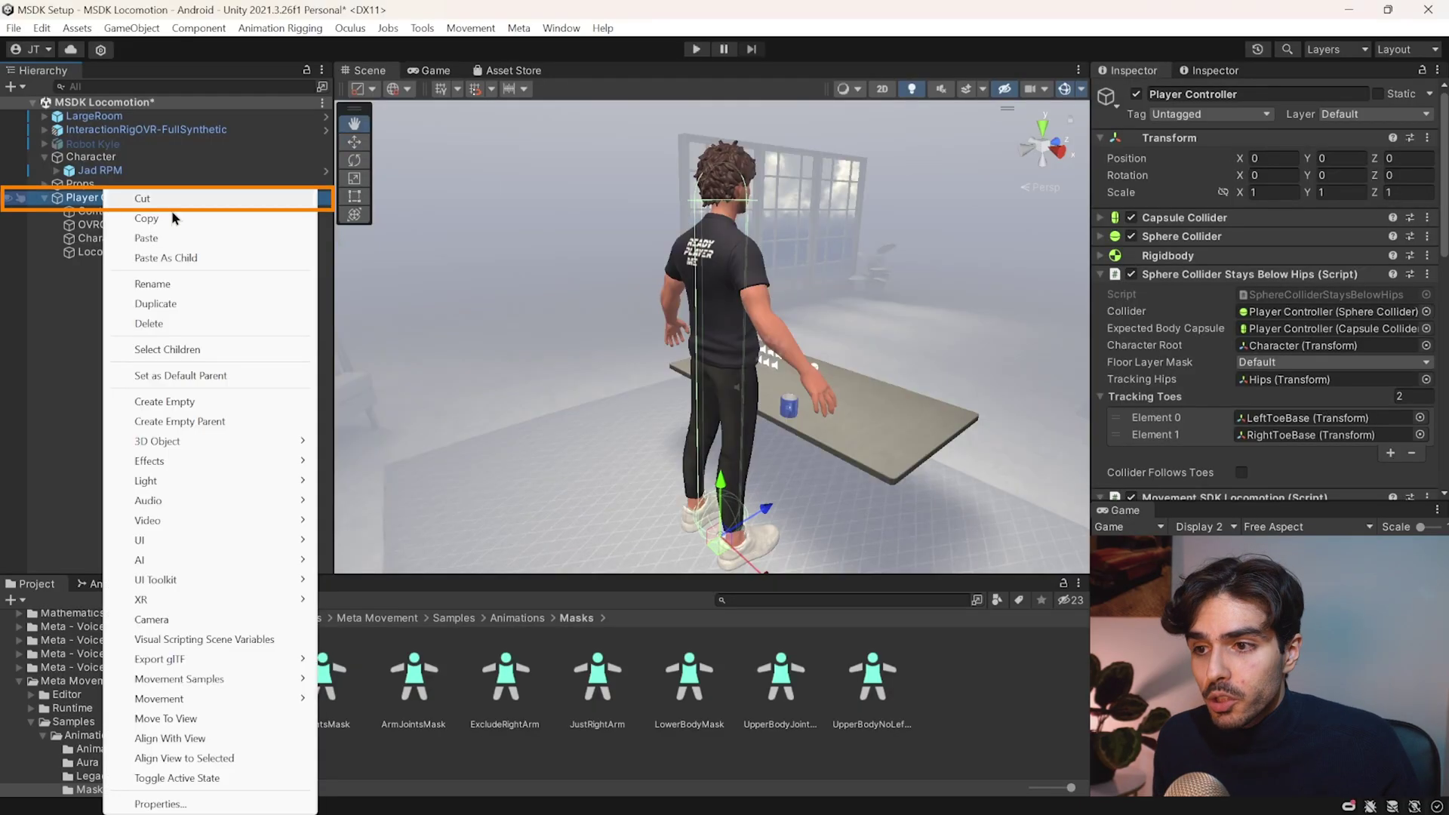
pyautogui.click(175, 403)
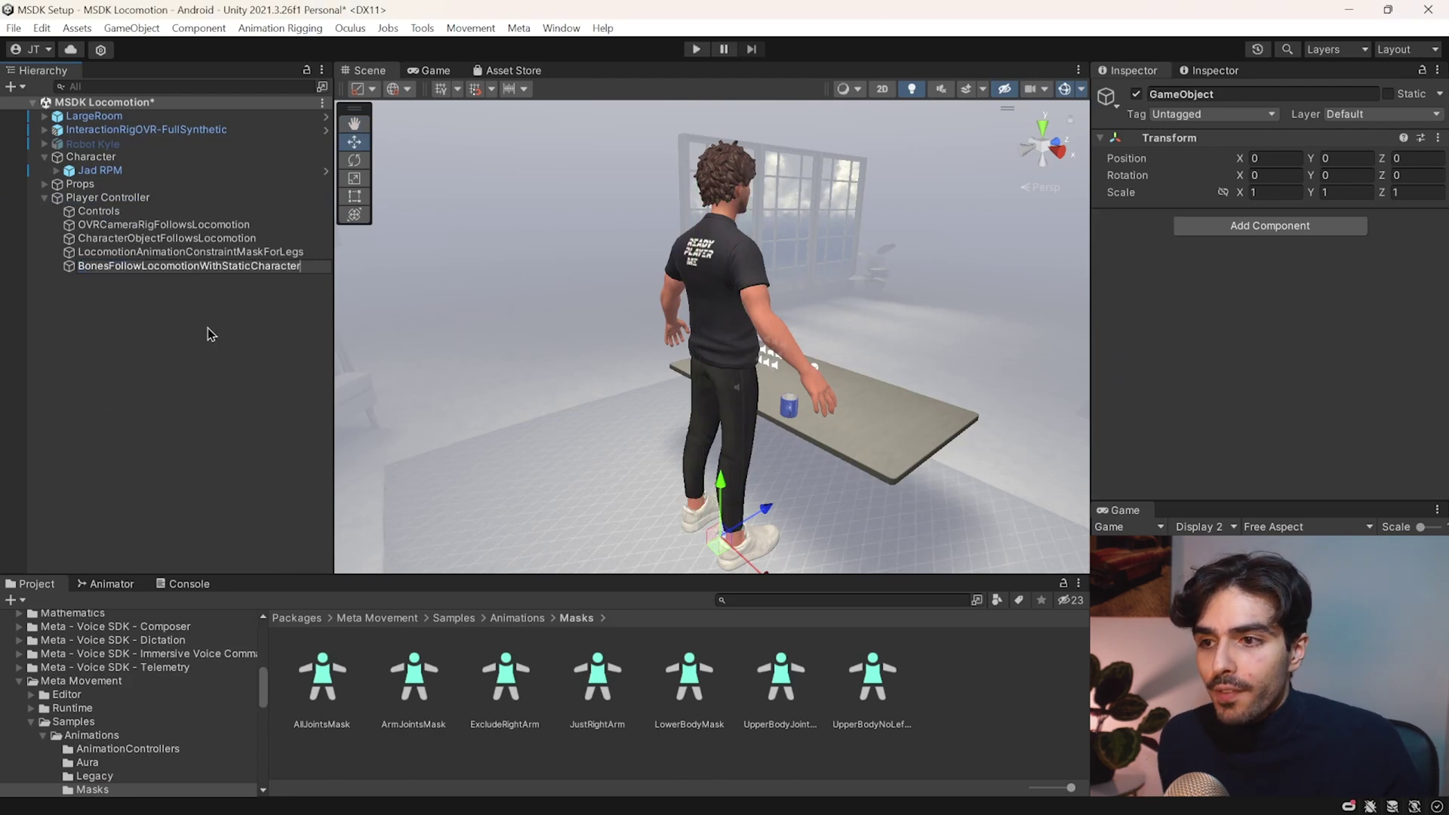
pyautogui.click(273, 314)
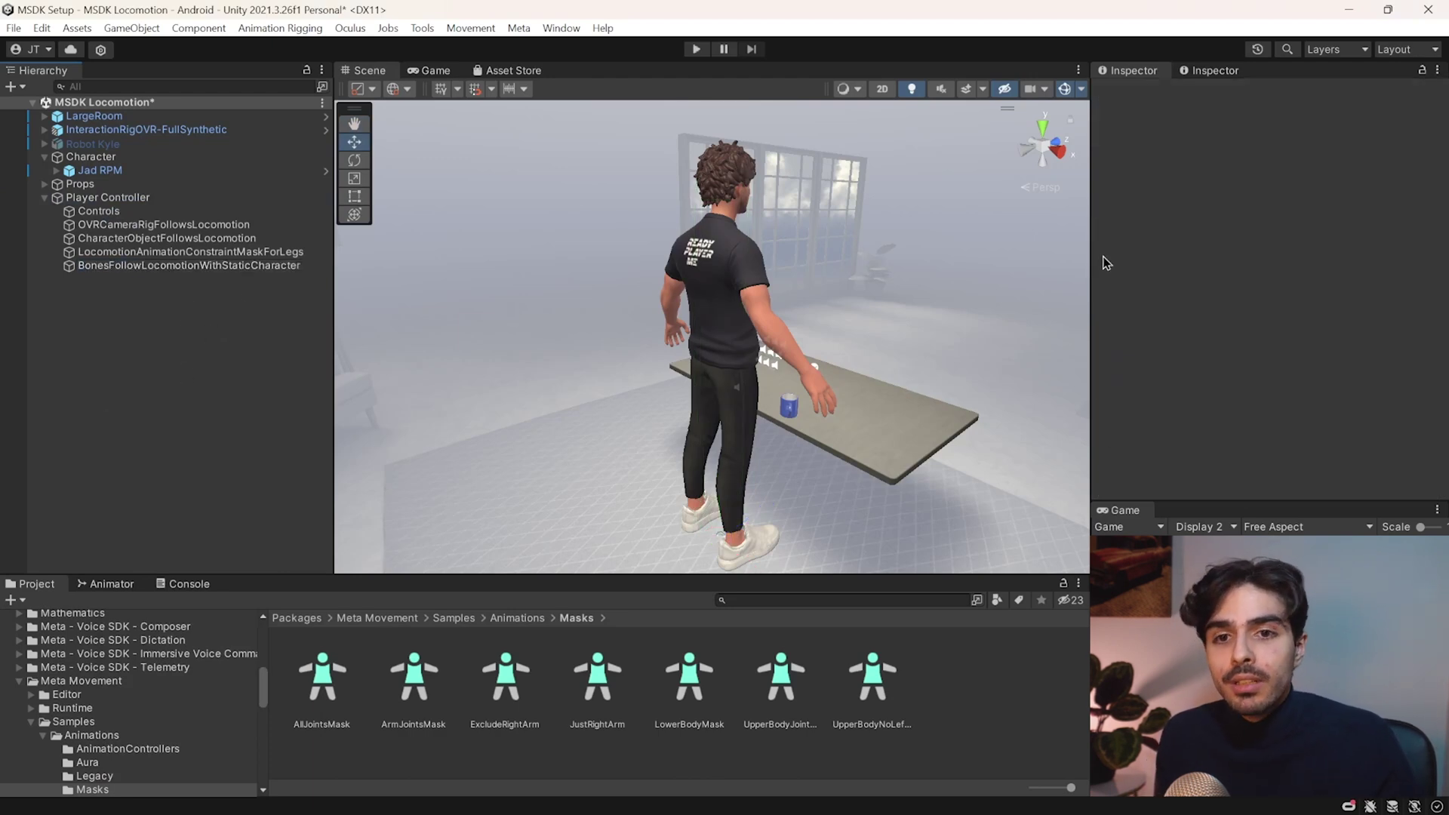
# Add a Skeleton Translate Processor component to BonesFollowLocomotionWithStaticCharacter and set its Hands list size to 4
pyautogui.click(293, 268)
pyautogui.click(1271, 225)
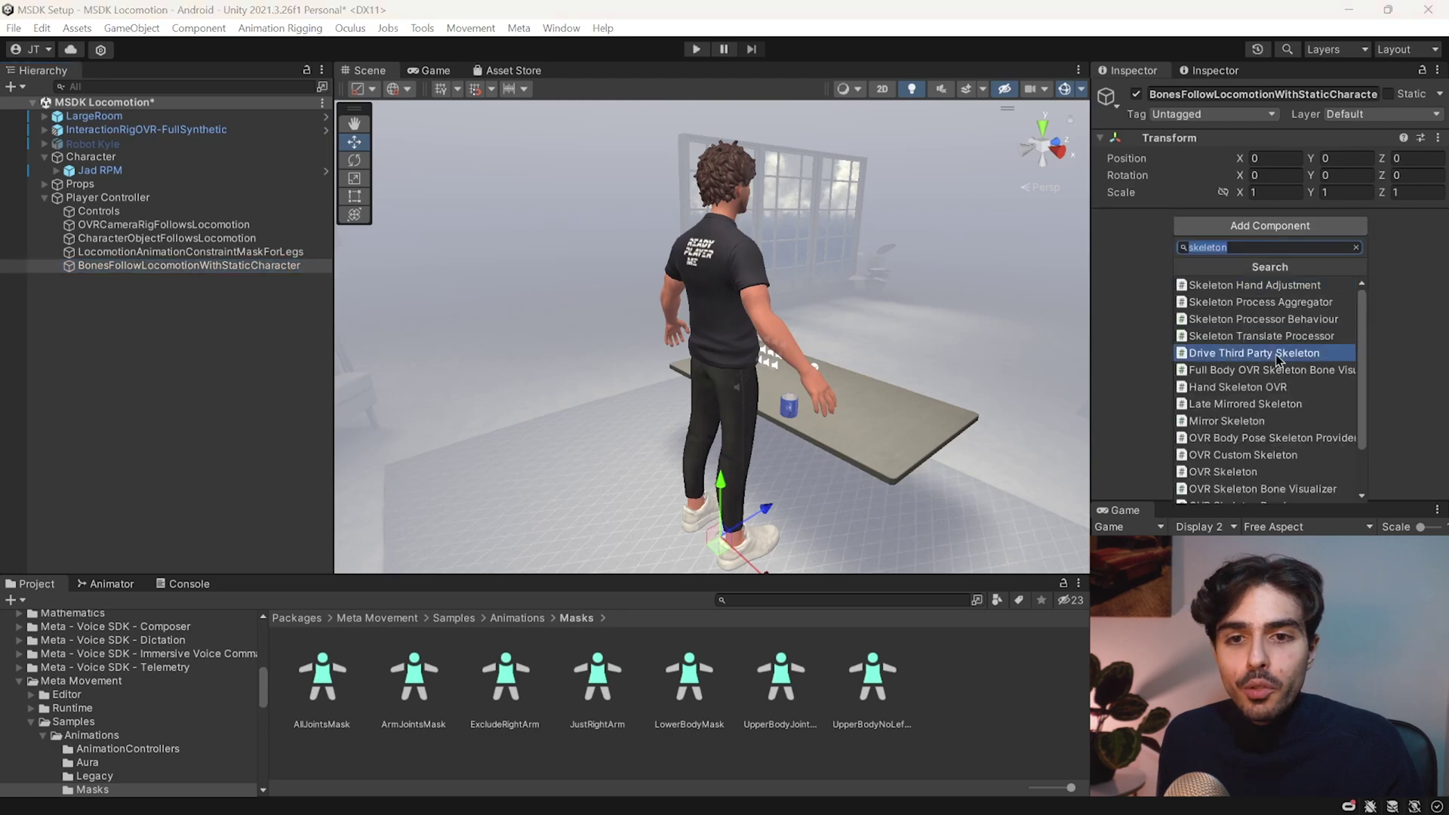
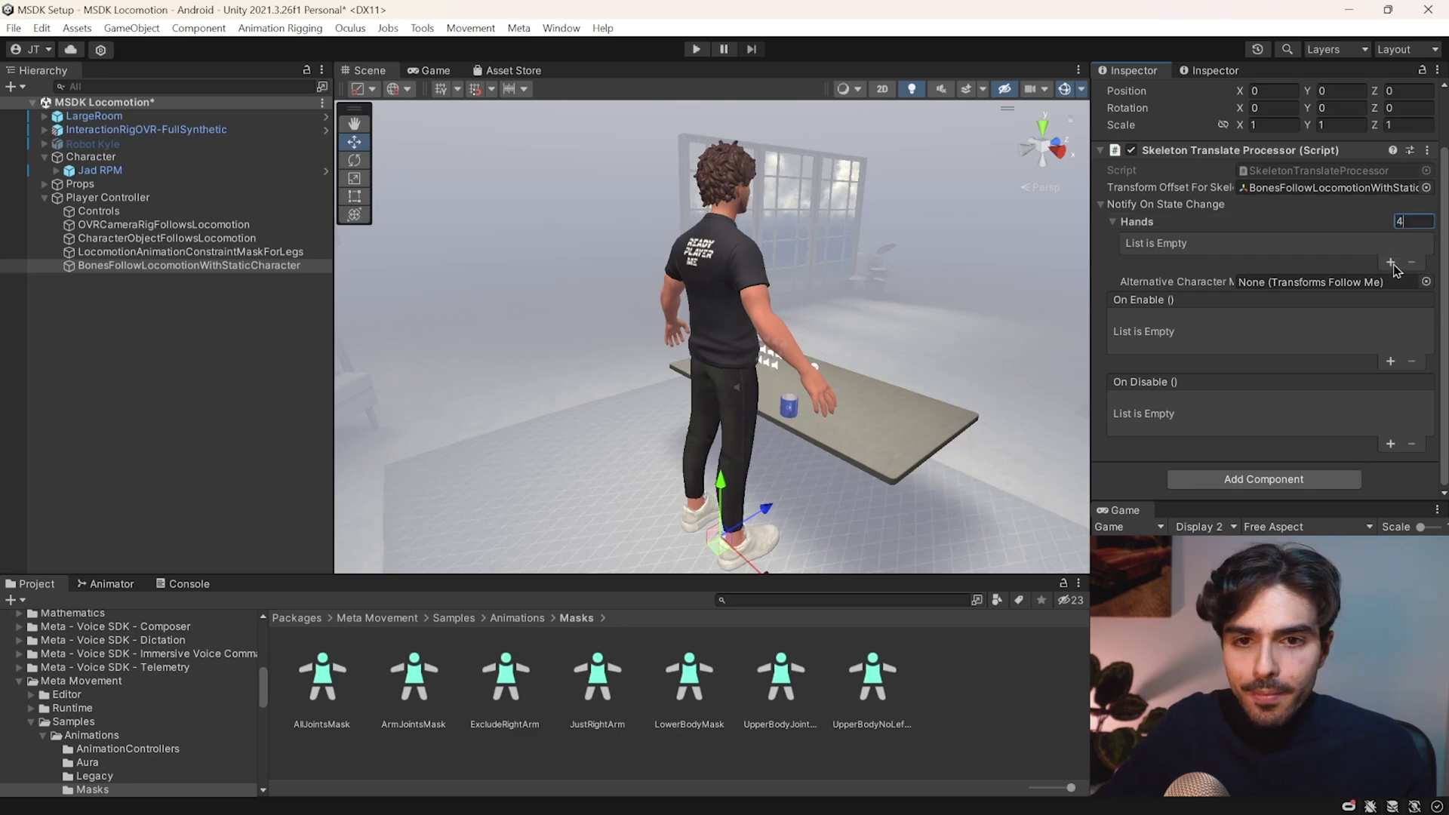
pyautogui.press('Return')
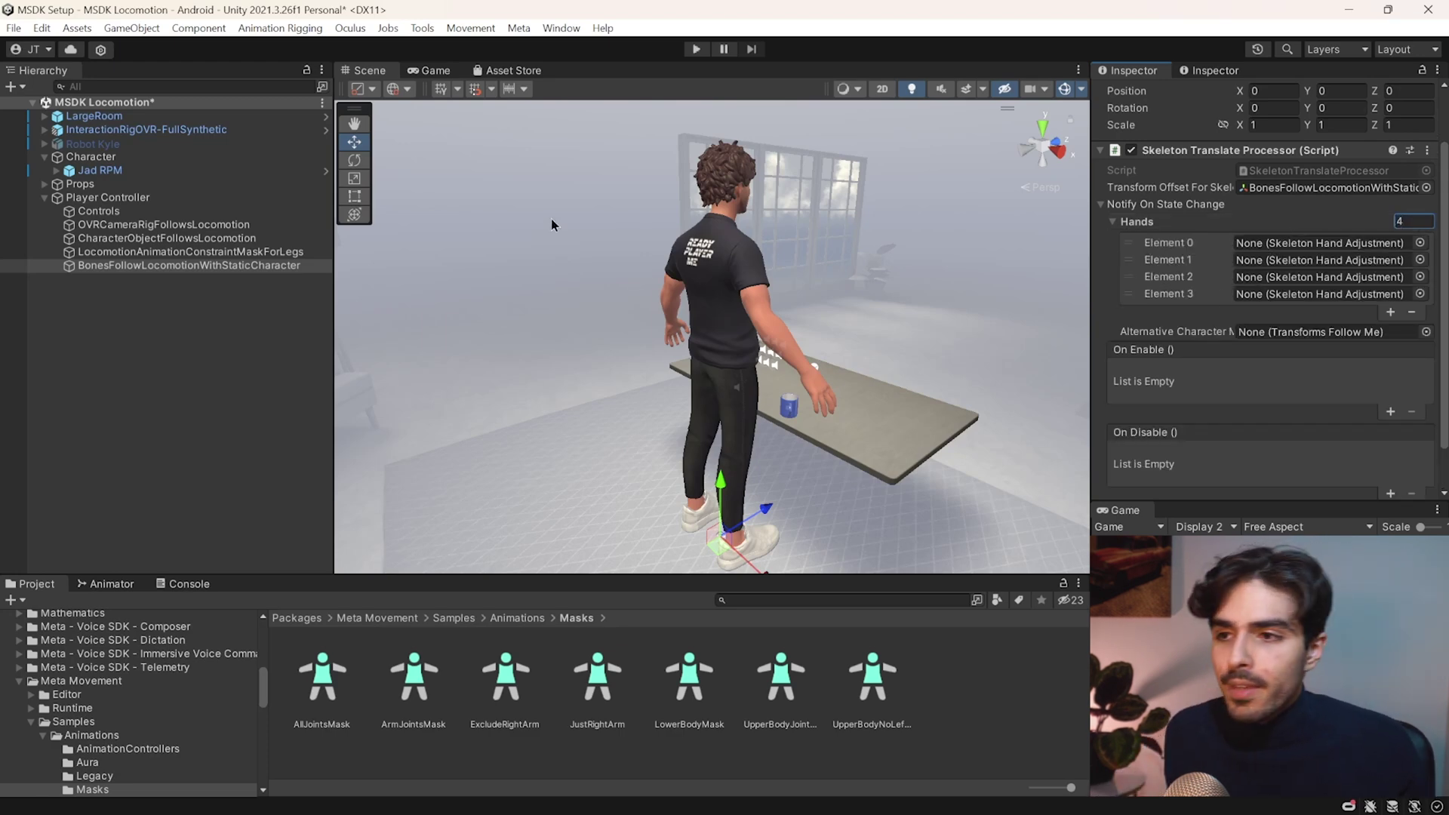
# Fill Hands Elements 0 to 3 with OVRLeftHandSynthetic, OVRRightHandSynthetic, LeftHandSynthetic and RightHandSynthetic from under OVRInteraction
pyautogui.click(44, 131)
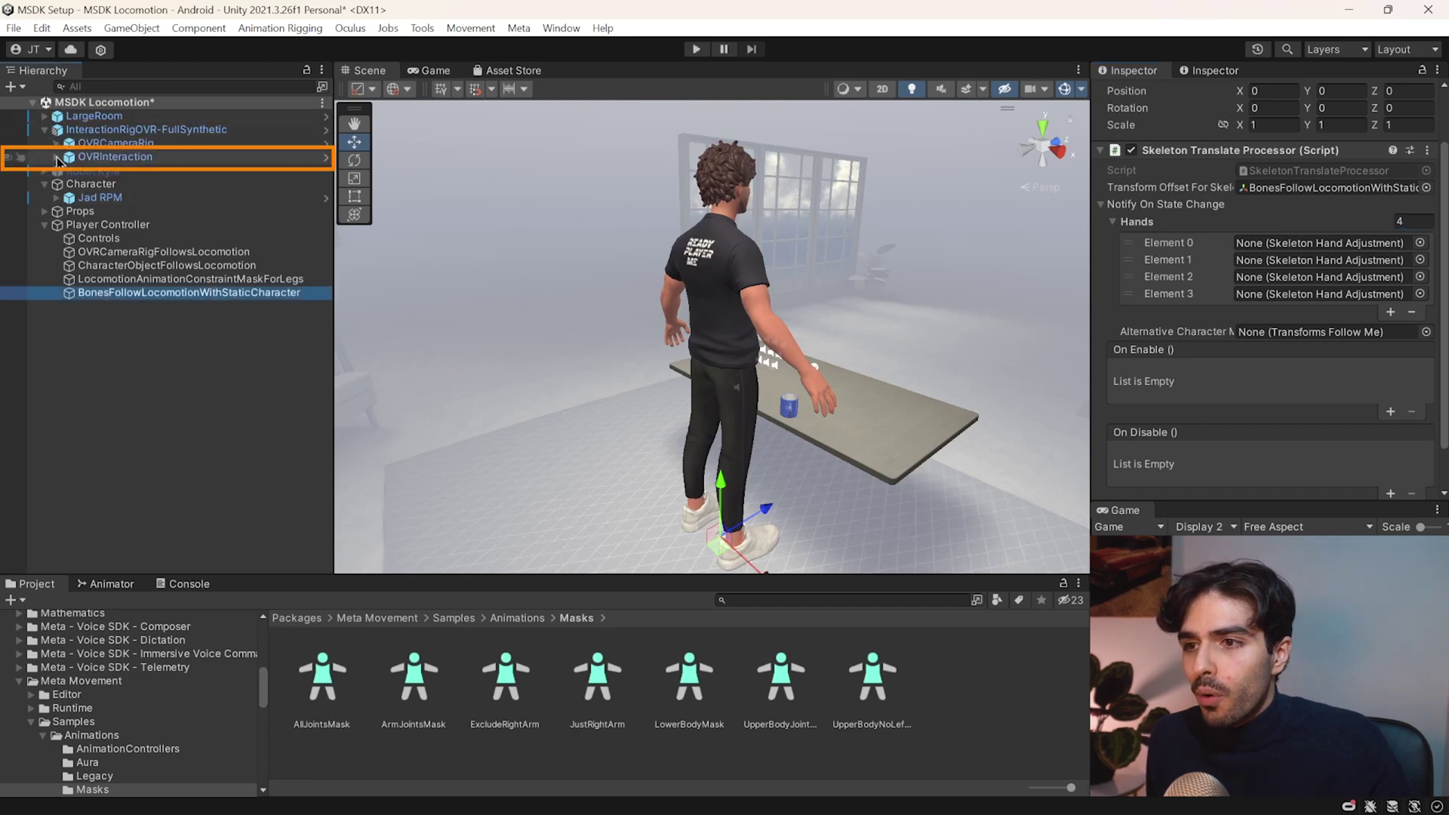
pyautogui.click(57, 158)
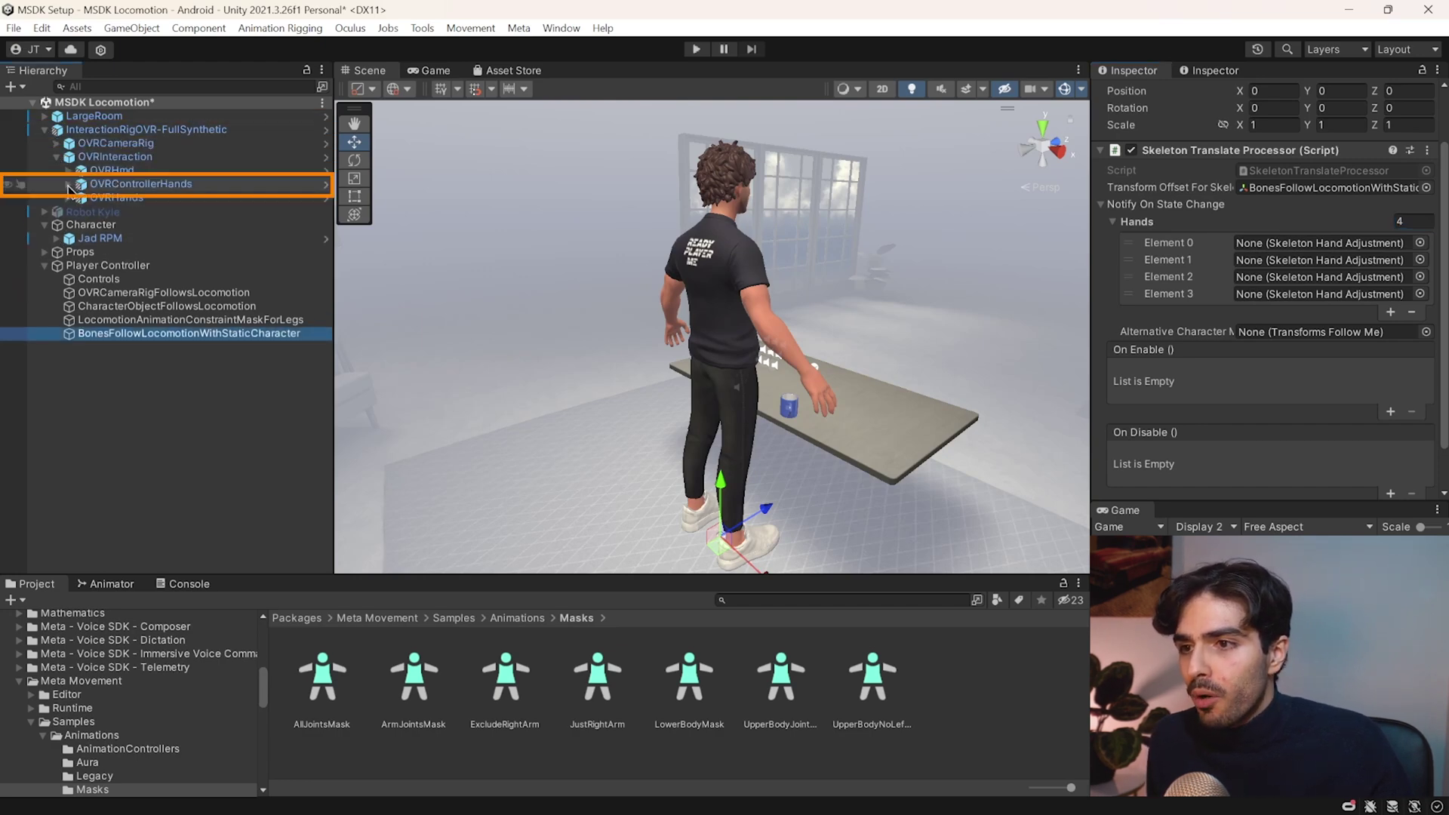
pyautogui.click(67, 184)
pyautogui.click(68, 253)
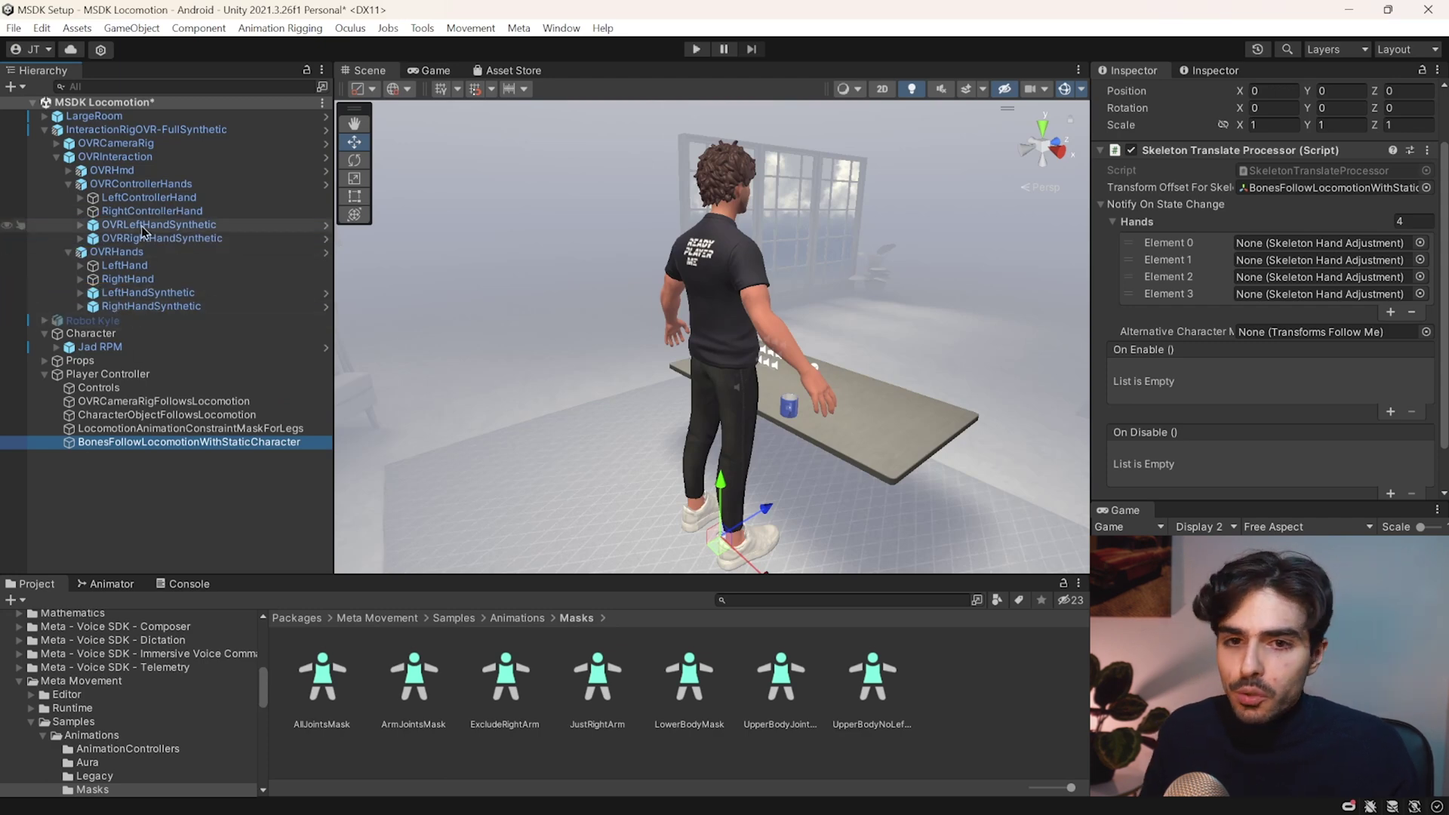
pyautogui.click(1136, 240)
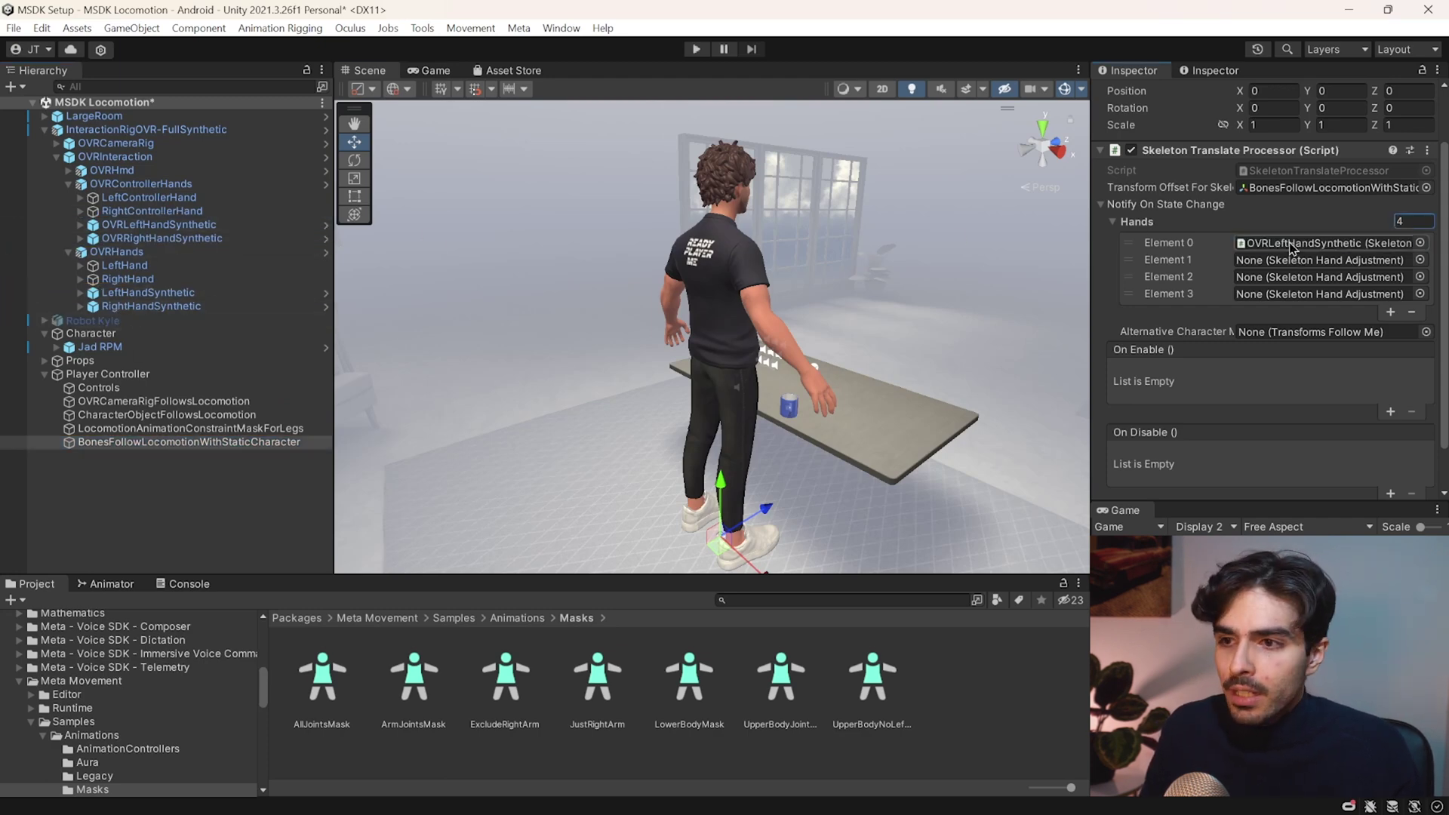
pyautogui.moveTo(1257, 279); pyautogui.dragTo(1284, 260)
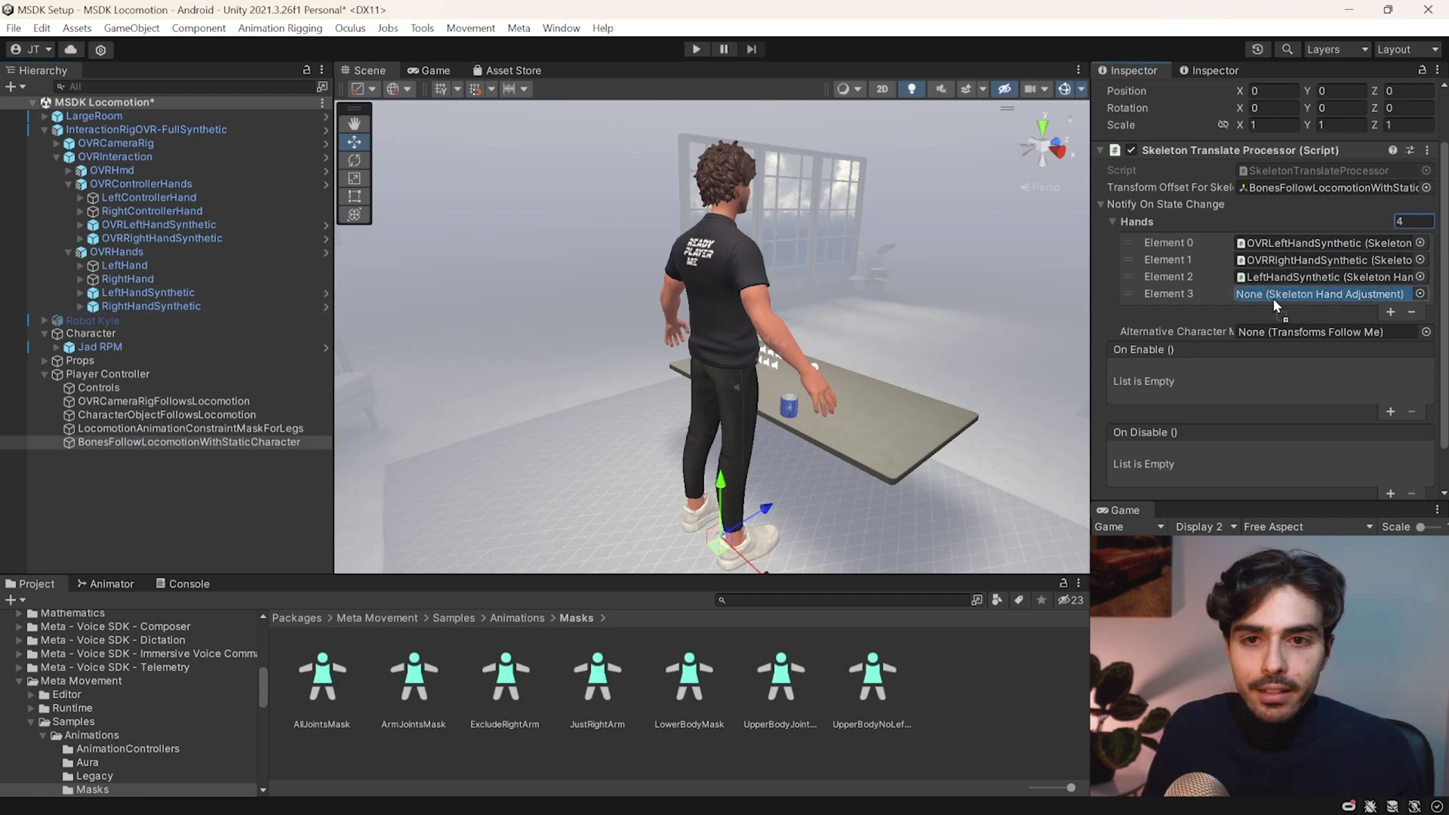
pyautogui.moveTo(1276, 305); pyautogui.dragTo(1276, 296)
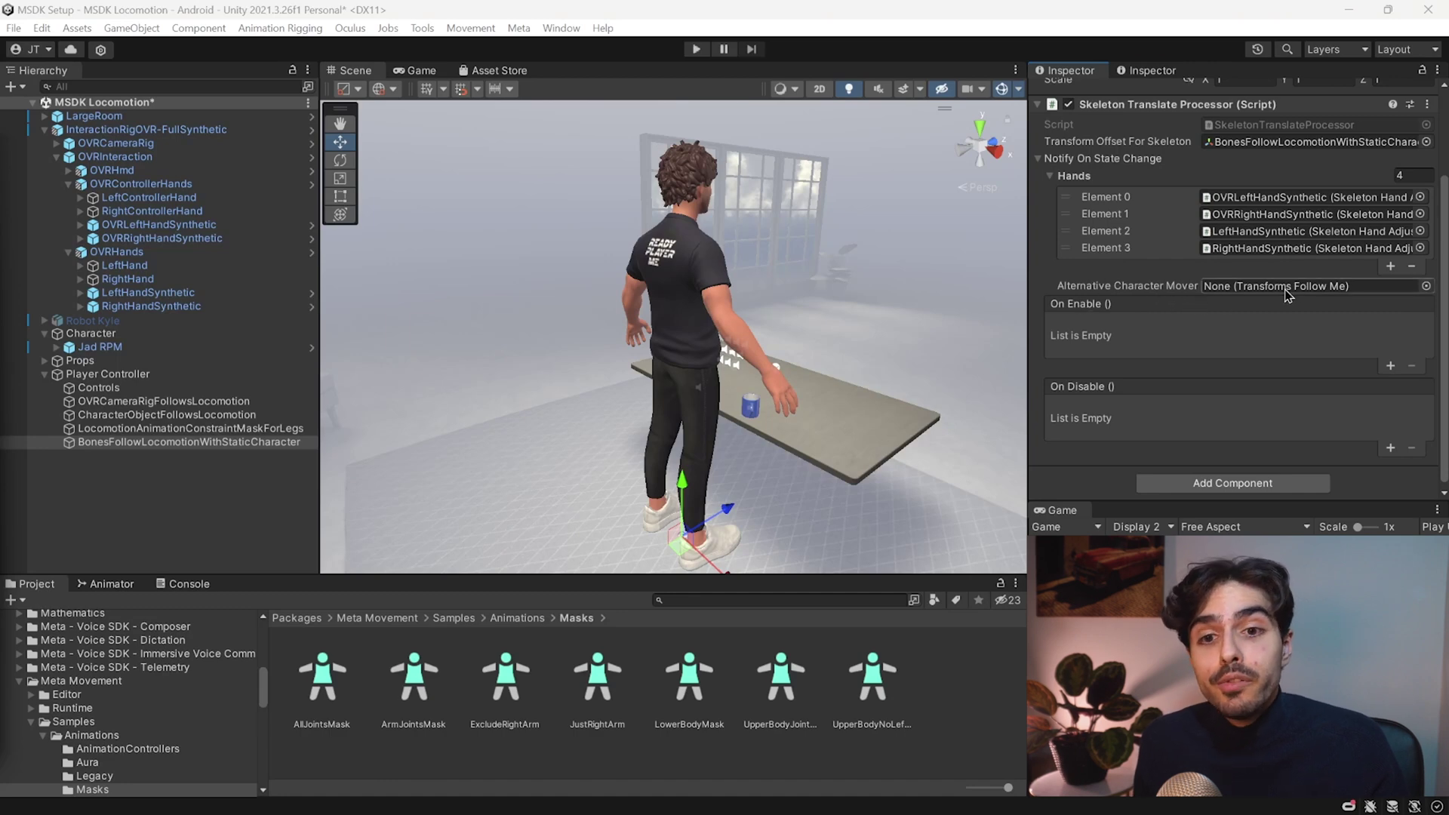
# Assign CharacterObjectFollowsLocomotion as the Alternative Character Mover of the Skeleton Translate Processor
pyautogui.click(101, 421)
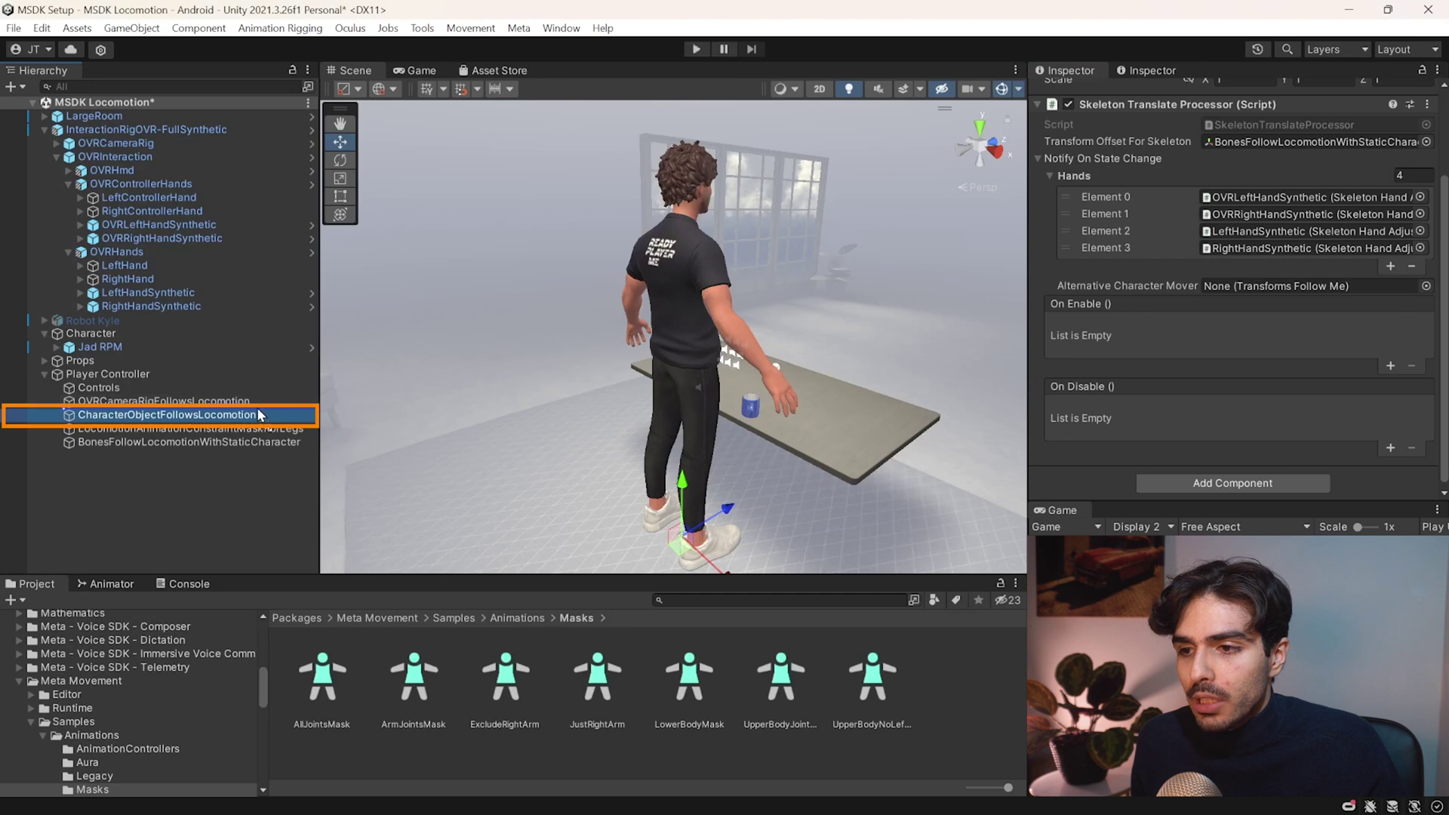
pyautogui.moveTo(259, 414); pyautogui.dragTo(334, 406)
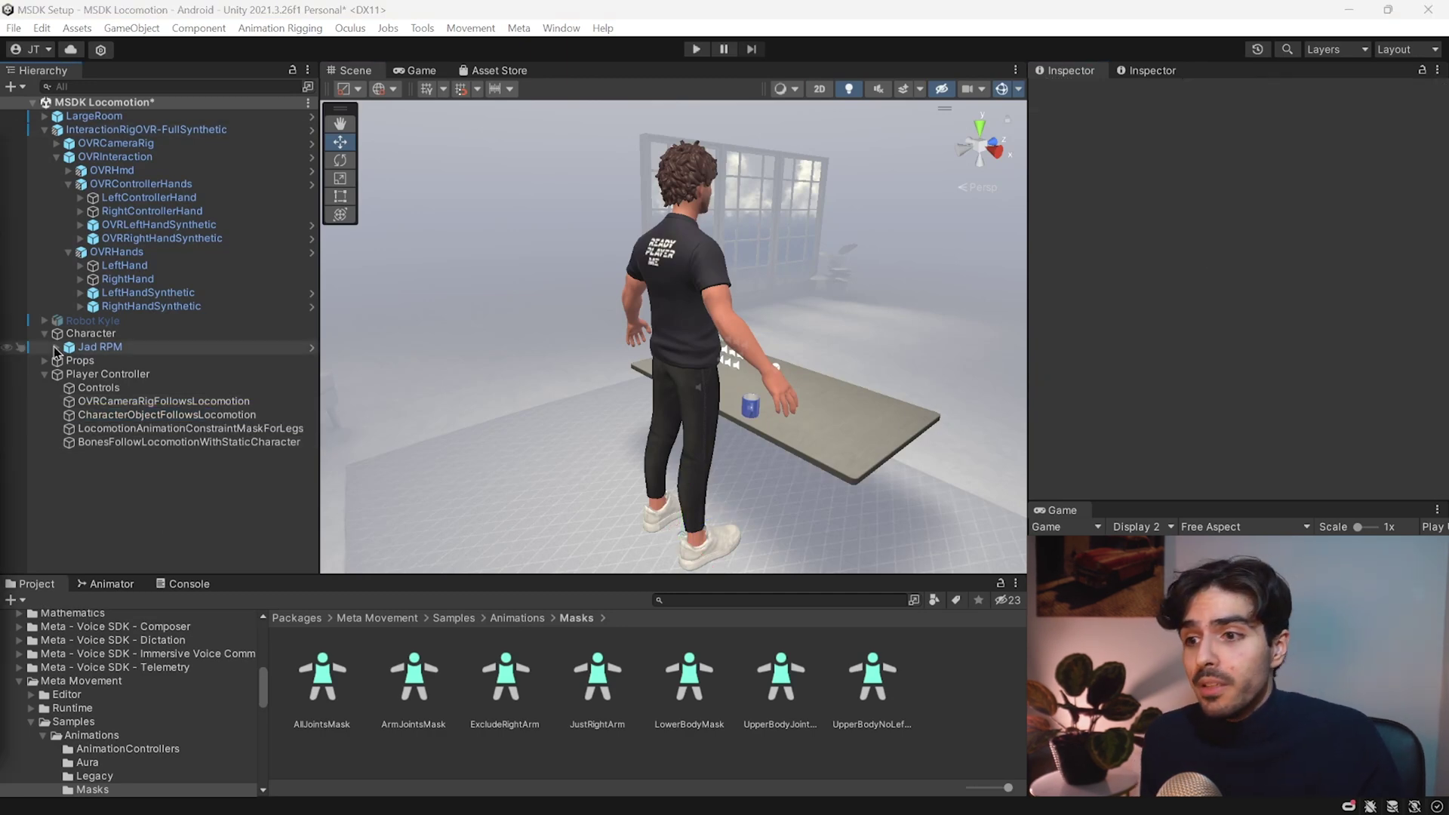
# Add BonesFollowLocomotionWithStaticCharacter as a new entry in the avatar's Skeleton Process Aggregator processors and move it higher in the list
pyautogui.click(101, 349)
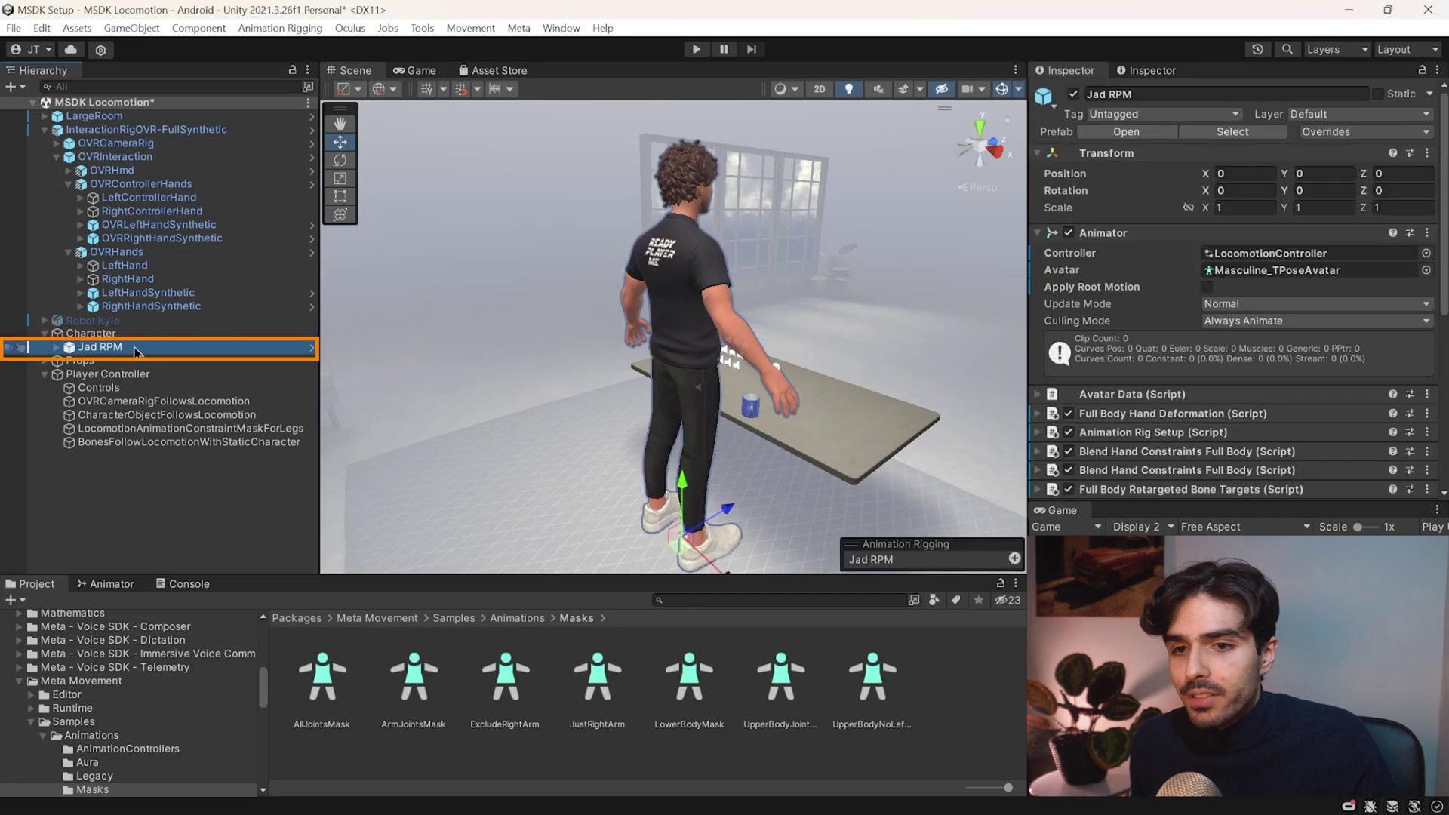
pyautogui.scroll(-10, 1259, 284)
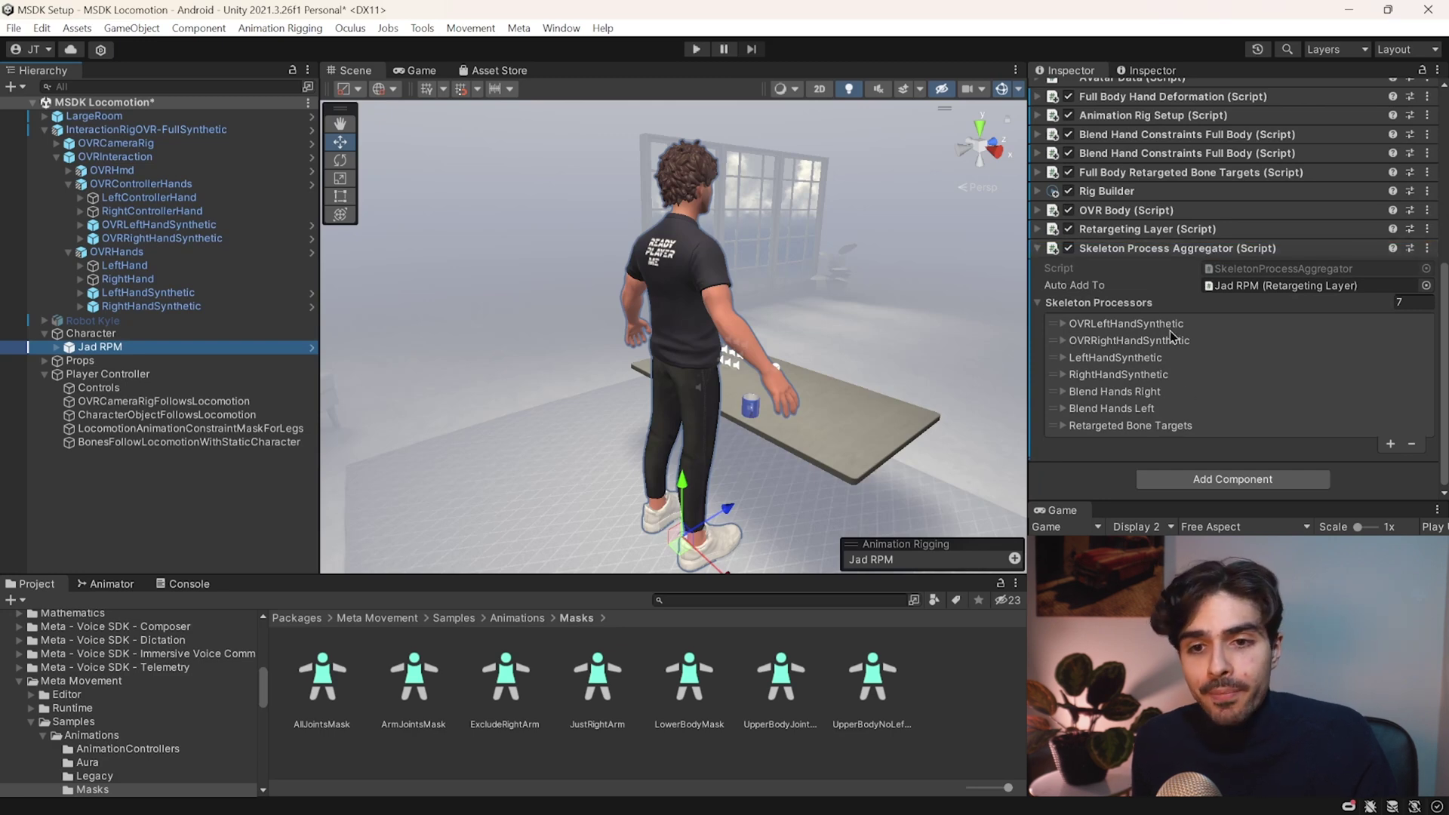
pyautogui.click(1391, 444)
pyautogui.scroll(-1, 1136, 360)
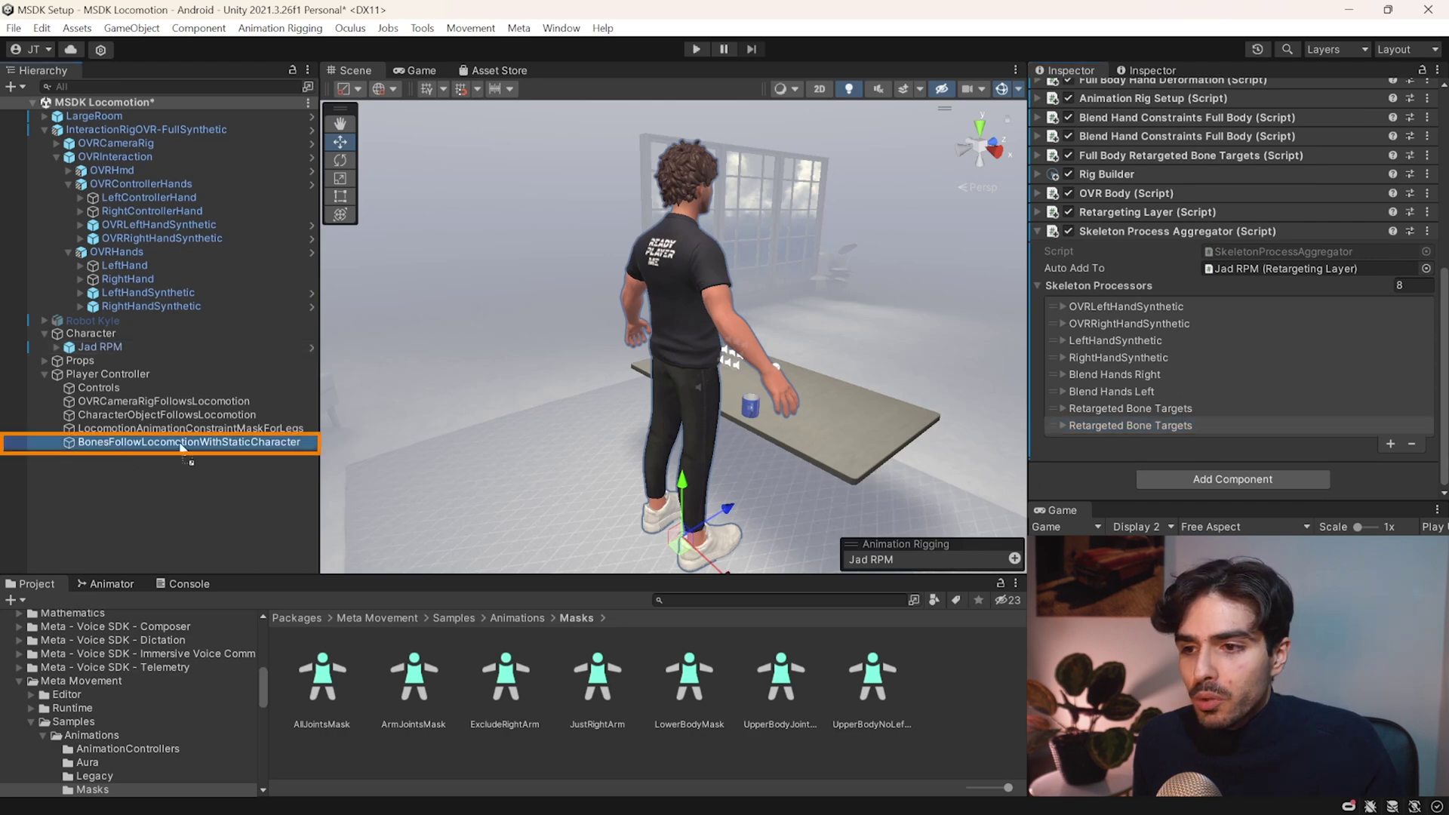
pyautogui.click(1064, 426)
pyautogui.moveTo(146, 446); pyautogui.dragTo(1283, 427)
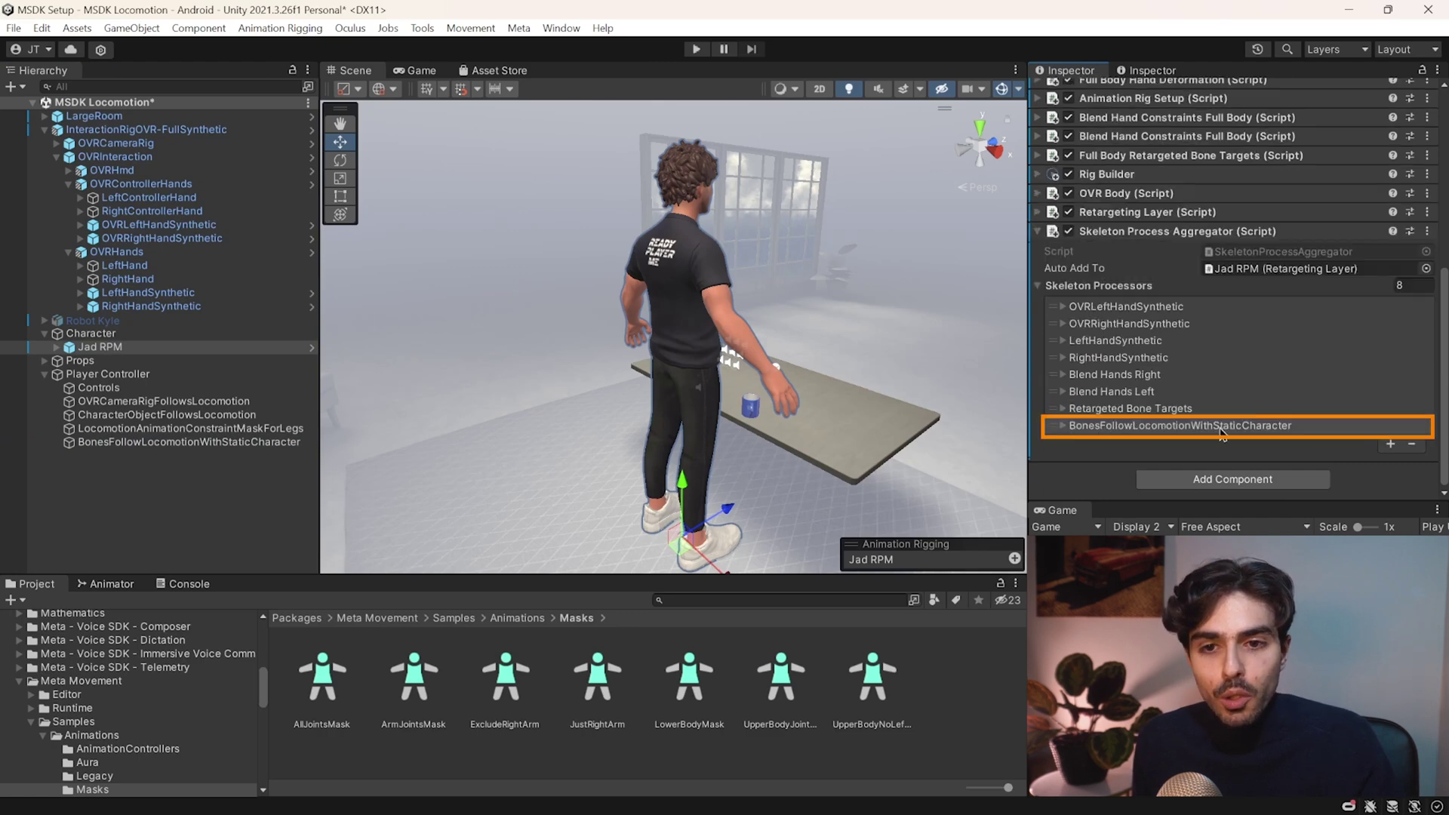
pyautogui.moveTo(1057, 433); pyautogui.dragTo(1141, 385)
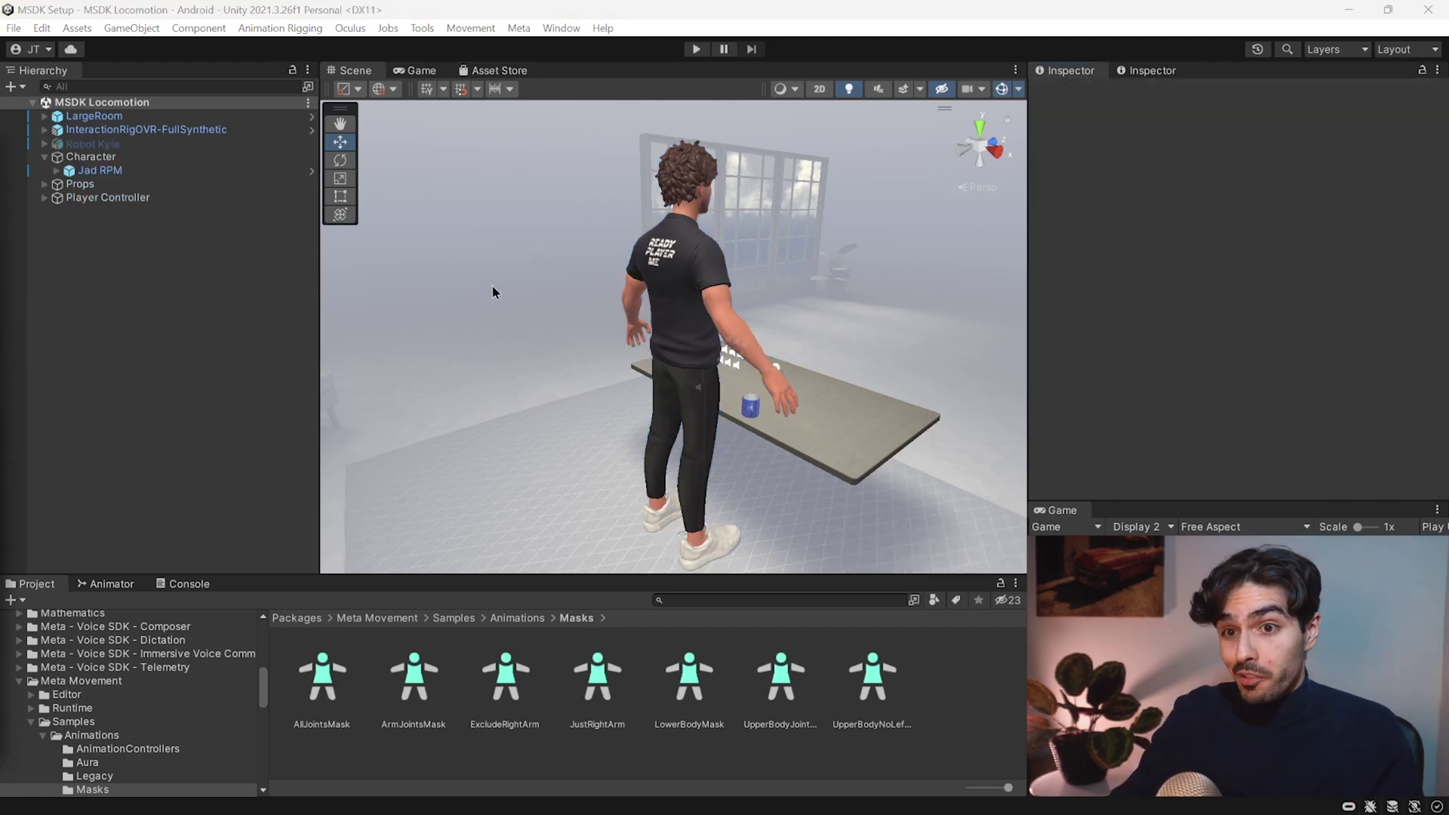
# Add a Box Collider component to the Ground object of SmallRoom
pyautogui.moveTo(492, 292); pyautogui.dragTo(772, 382, button='right')
pyautogui.click(741, 334)
pyautogui.keyDown('alt'); pyautogui.moveTo(741, 334); pyautogui.dragTo(861, 341); pyautogui.keyUp('alt')
pyautogui.click(744, 366)
pyautogui.moveTo(785, 378)
pyautogui.keyDown('alt'); pyautogui.mouseDown()
pyautogui.moveTo(809, 346)
pyautogui.moveTo(804, 365)
pyautogui.mouseUp(); pyautogui.keyUp('alt')
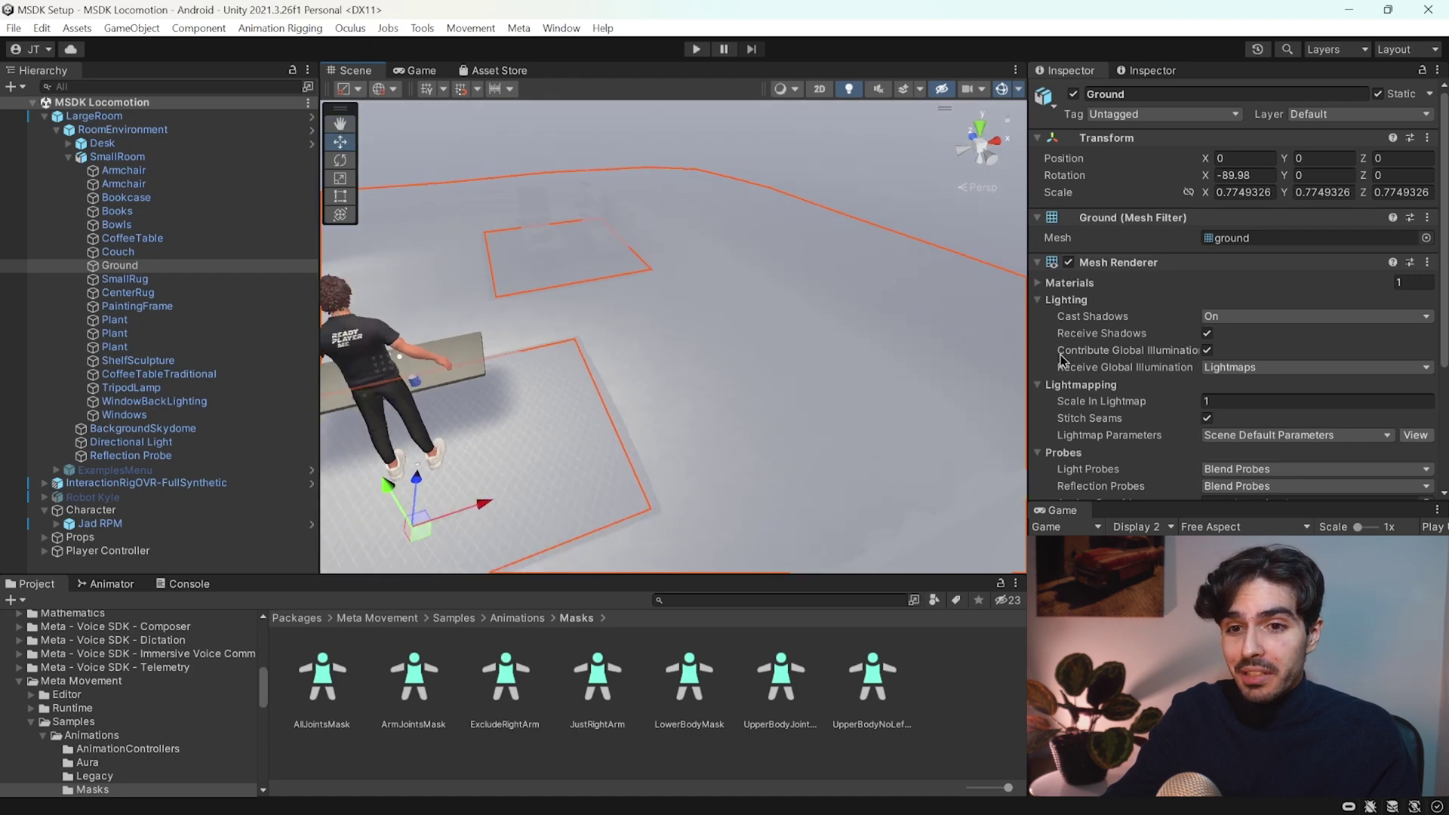
pyautogui.scroll(-5, 1238, 302)
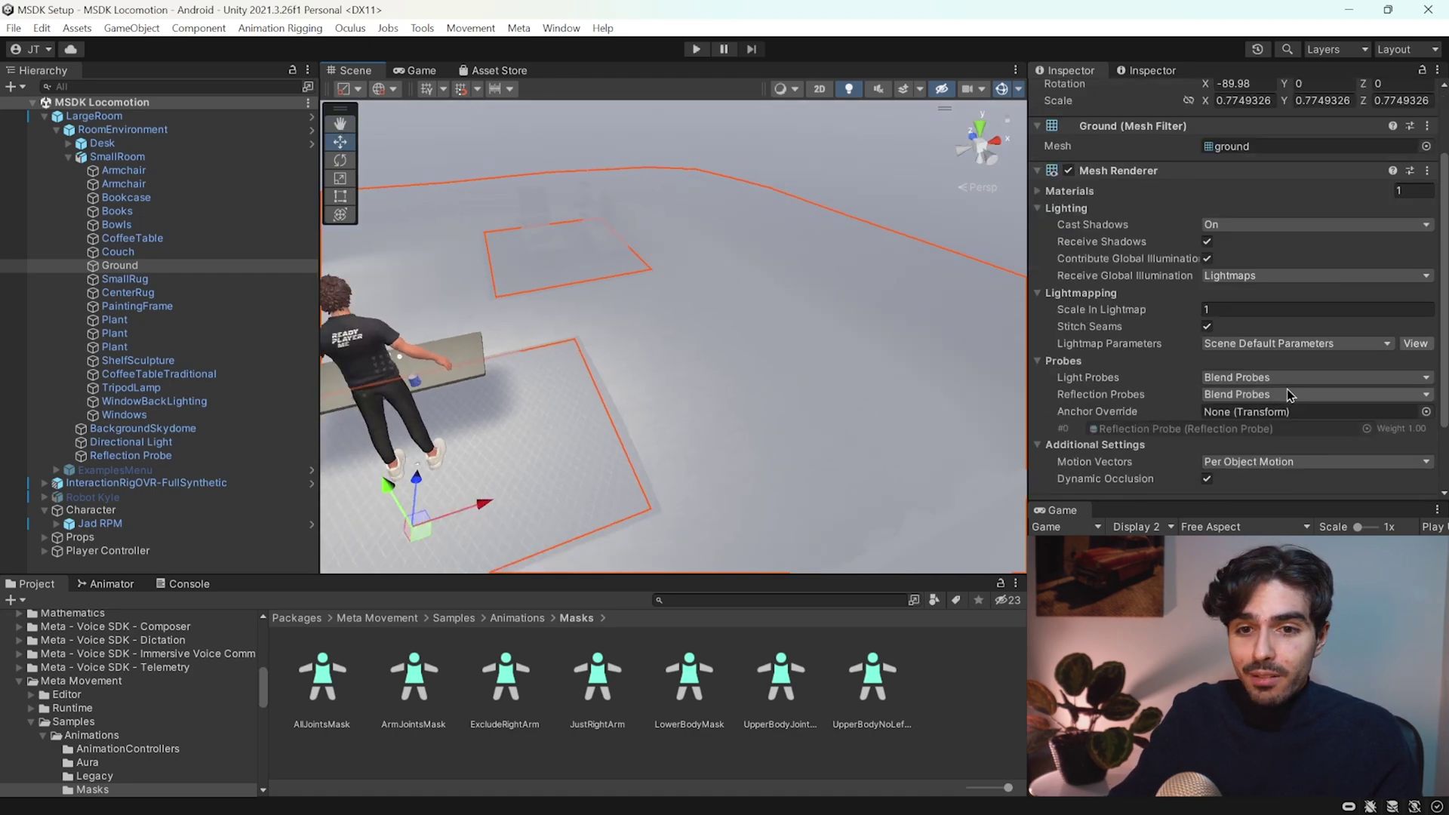
pyautogui.click(1179, 477)
pyautogui.write('boox')
pyautogui.press('BackSpace')
pyautogui.press('BackSpace')
pyautogui.write('x')
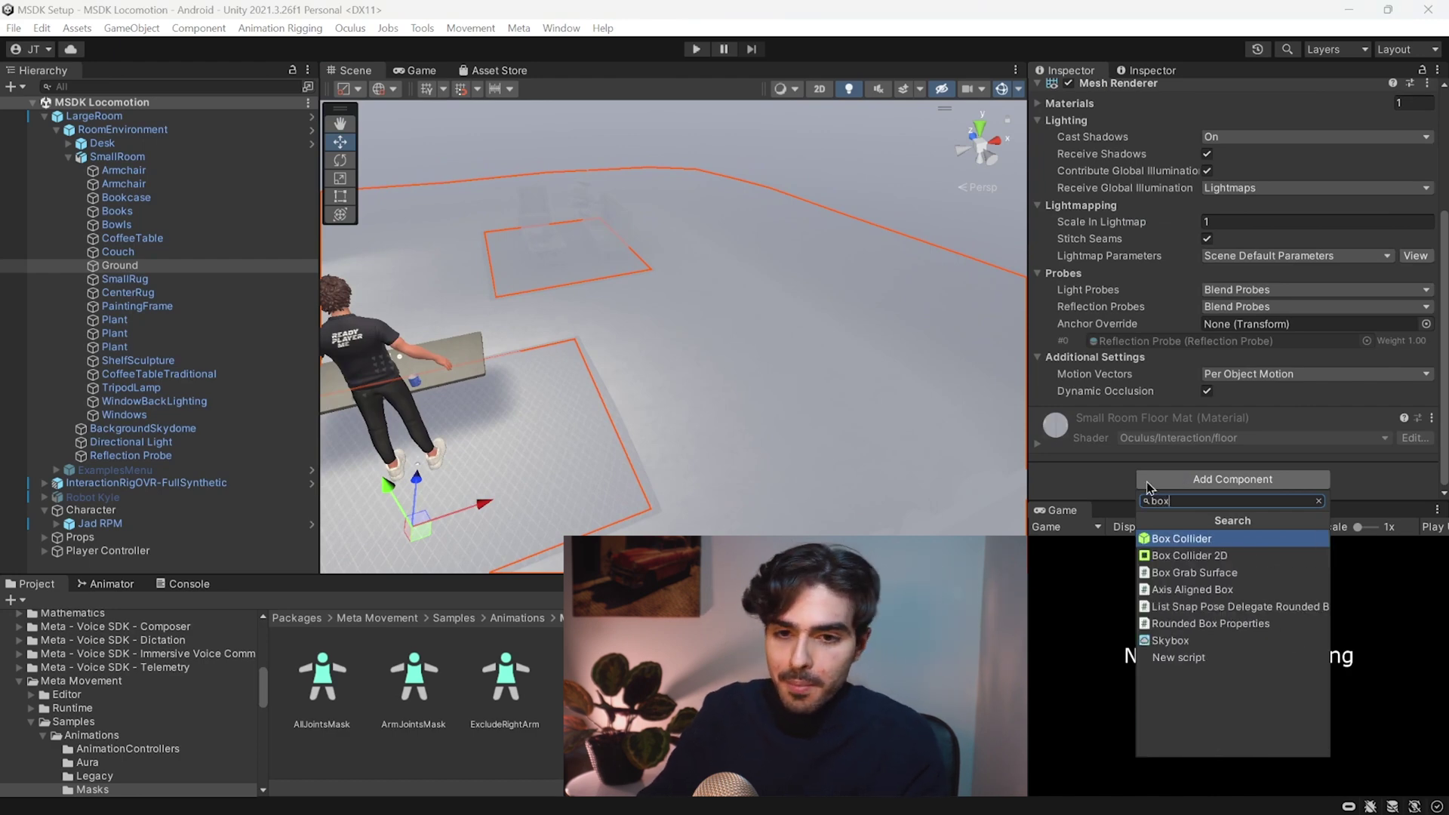
pyautogui.click(1179, 541)
pyautogui.keyDown('alt'); pyautogui.moveTo(603, 182); pyautogui.dragTo(544, 228); pyautogui.keyUp('alt')
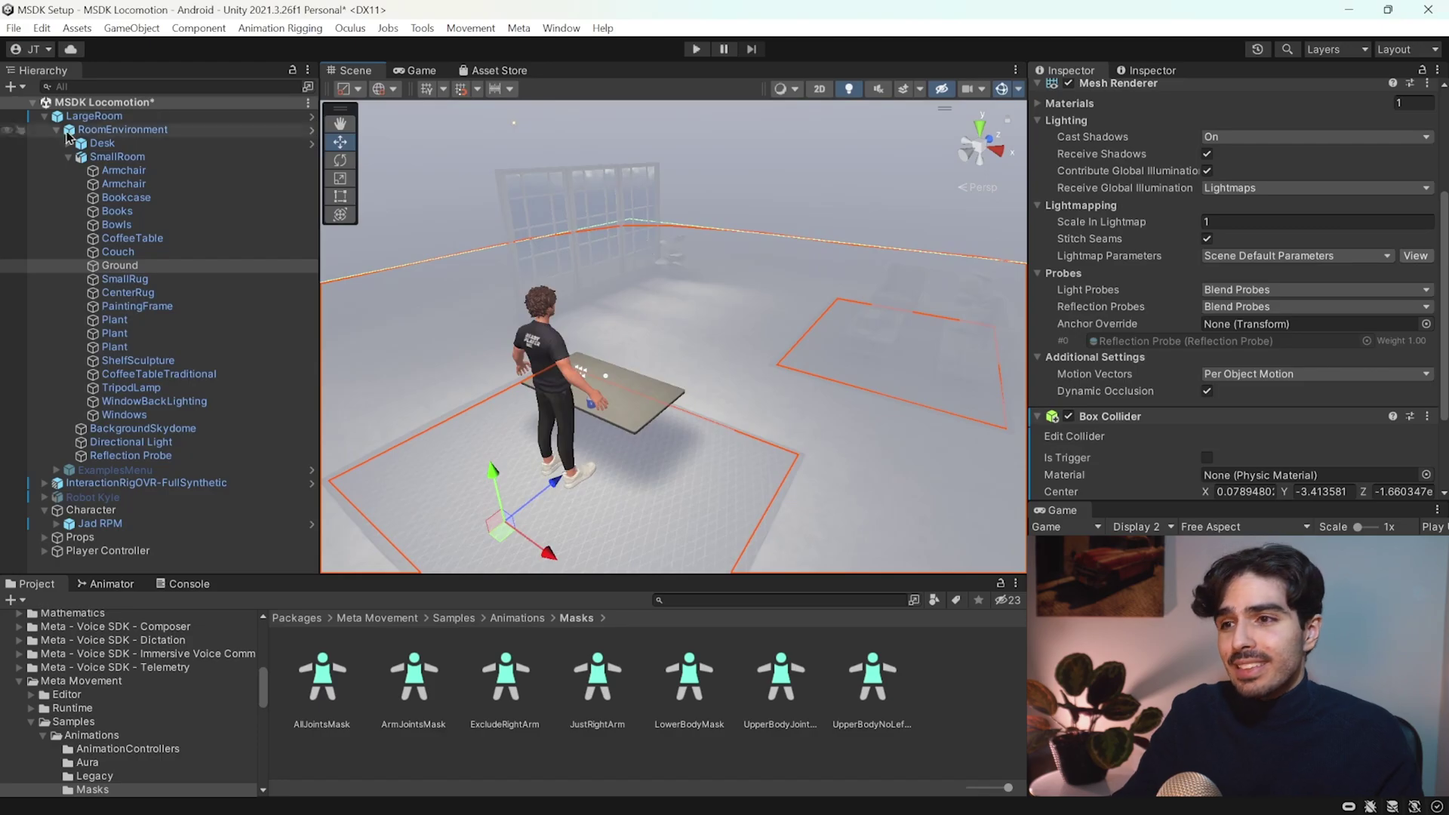